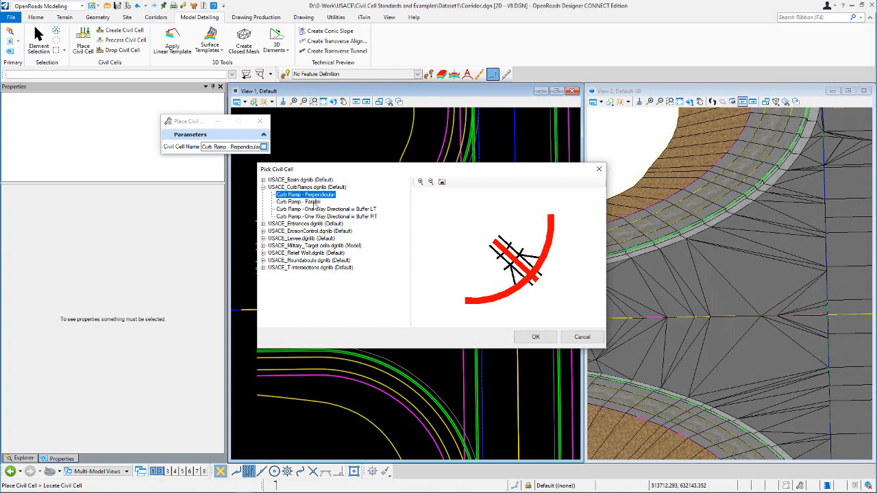
Preview the curb ramp civil cells in USACE_CurbRamps.dgnlib, including the Perpendicular, Parallel and One Way Directional w Buffer LT and RT types
{"action": "left_click", "coordinate": [315, 203]}
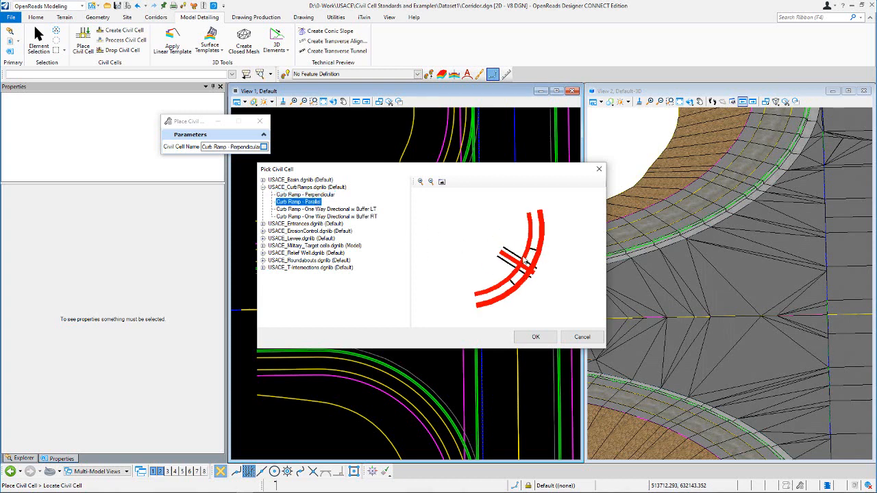
{"action": "left_click", "coordinate": [340, 209]}
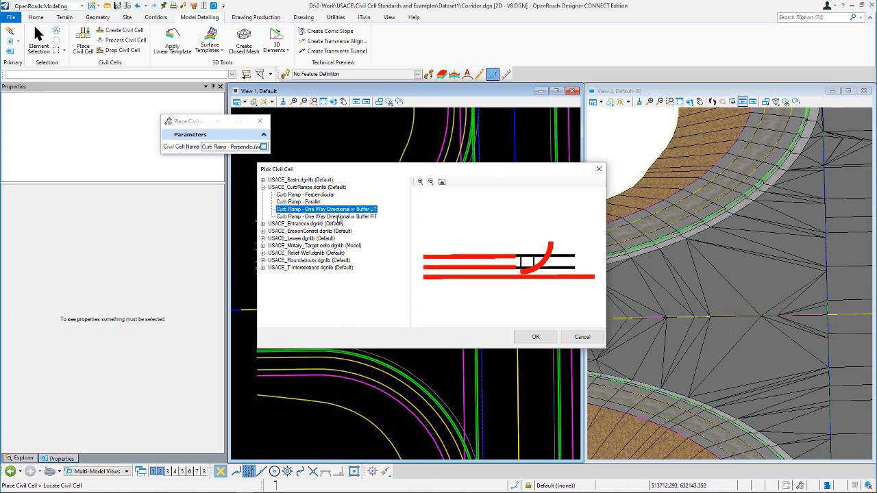
{"action": "left_click", "coordinate": [339, 216]}
{"action": "left_click", "coordinate": [340, 210]}
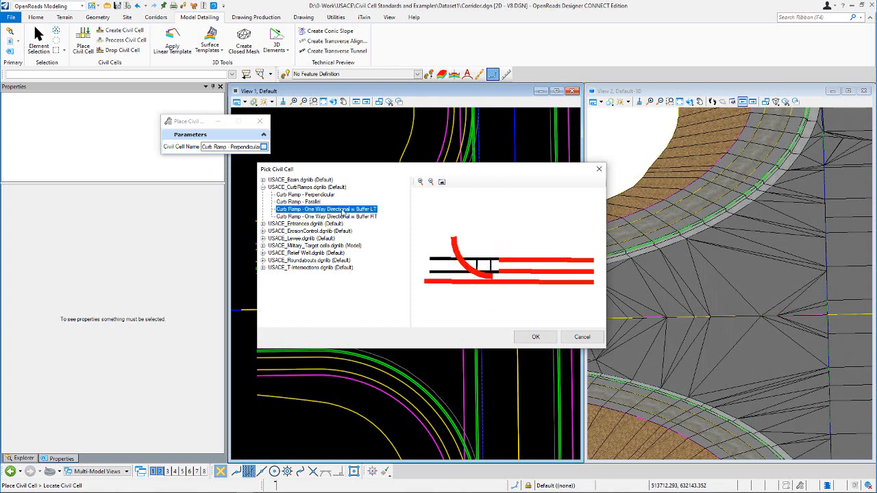
{"action": "left_click", "coordinate": [319, 196]}
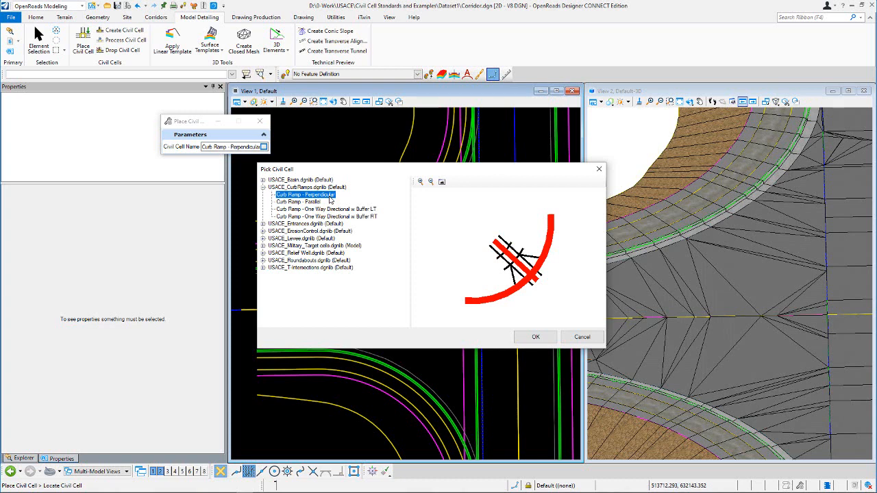
{"action": "left_click", "coordinate": [315, 203]}
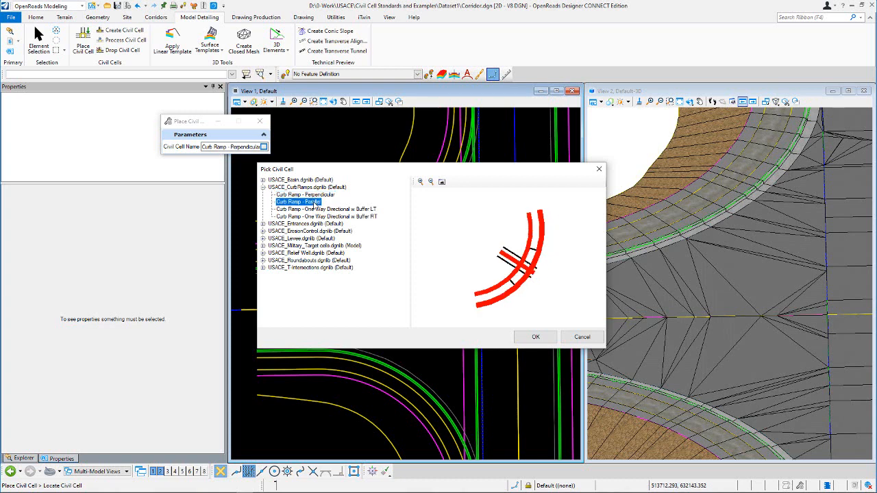
{"action": "left_click", "coordinate": [336, 209]}
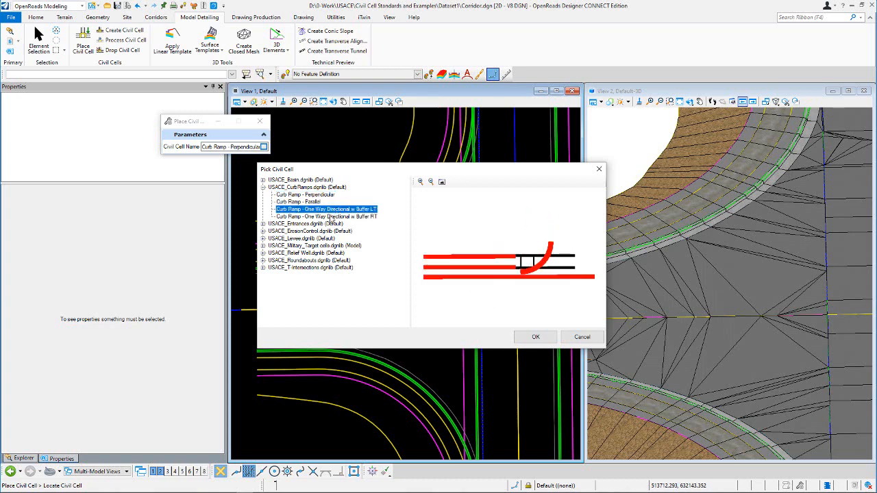
{"action": "left_click", "coordinate": [348, 217]}
{"action": "left_click", "coordinate": [348, 210]}
{"action": "left_click", "coordinate": [328, 203]}
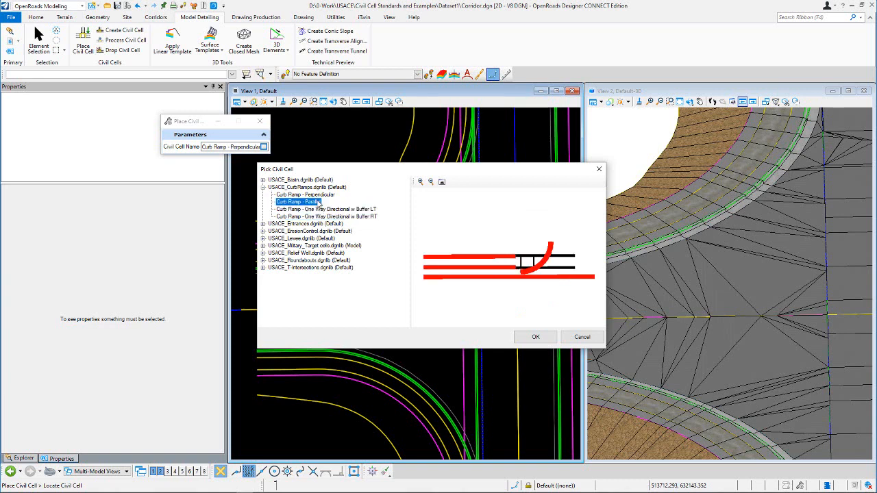
Compare the Perpendicular and Parallel curb ramps, and choose Curb Ramp - Perpendicular as the civil cell to place
{"action": "left_click", "coordinate": [326, 196]}
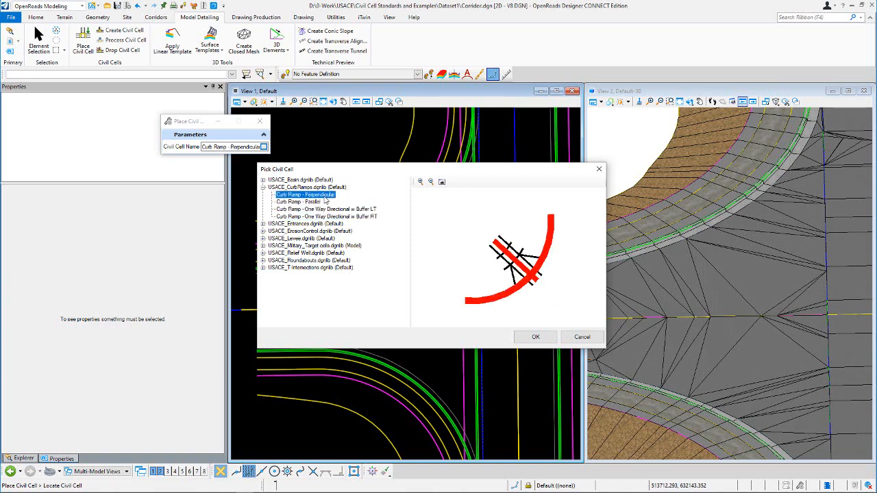
{"action": "left_click", "coordinate": [316, 202]}
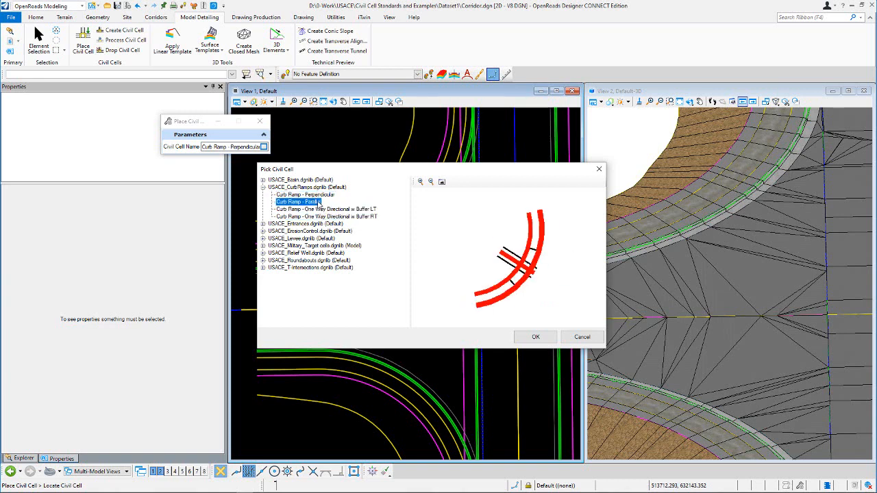
{"action": "left_click", "coordinate": [321, 195]}
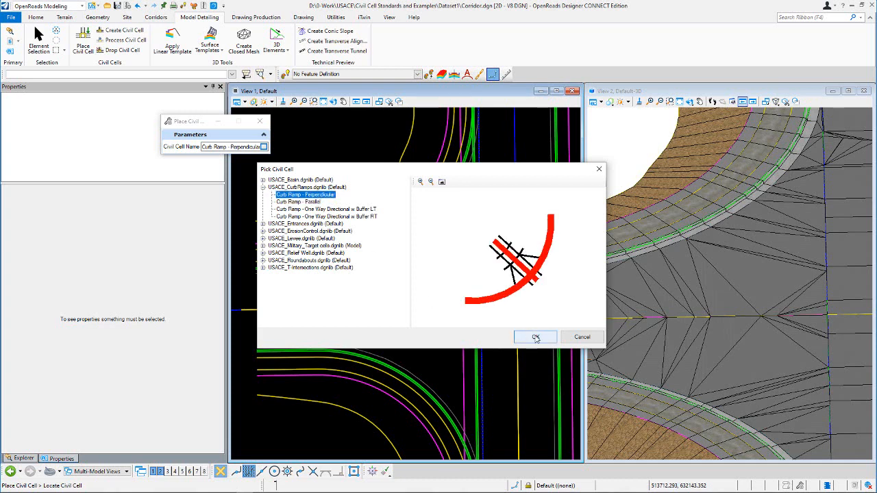
{"action": "left_click", "coordinate": [536, 337]}
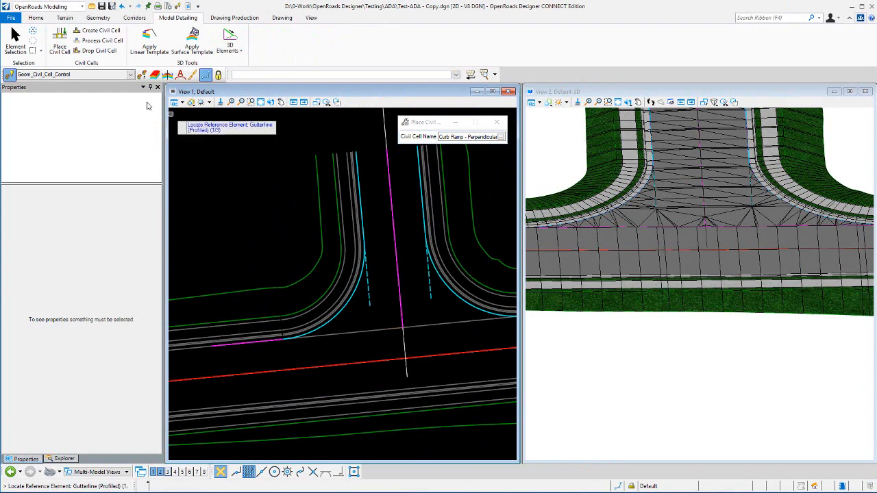
Draw a line from the left corner's cyan pavement edge inward across the curb and sidewalk, offset 0, skew 90°, about 25.2 long
{"action": "left_click", "coordinate": [15, 38]}
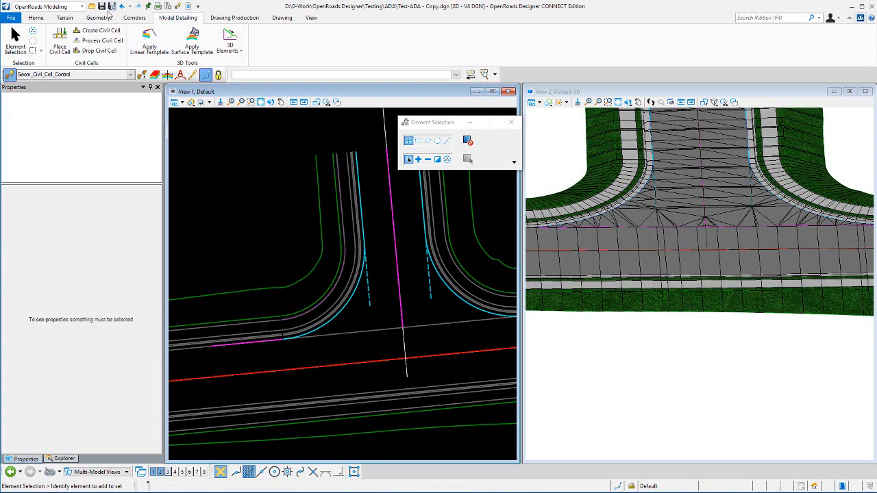
{"action": "left_click", "coordinate": [101, 19]}
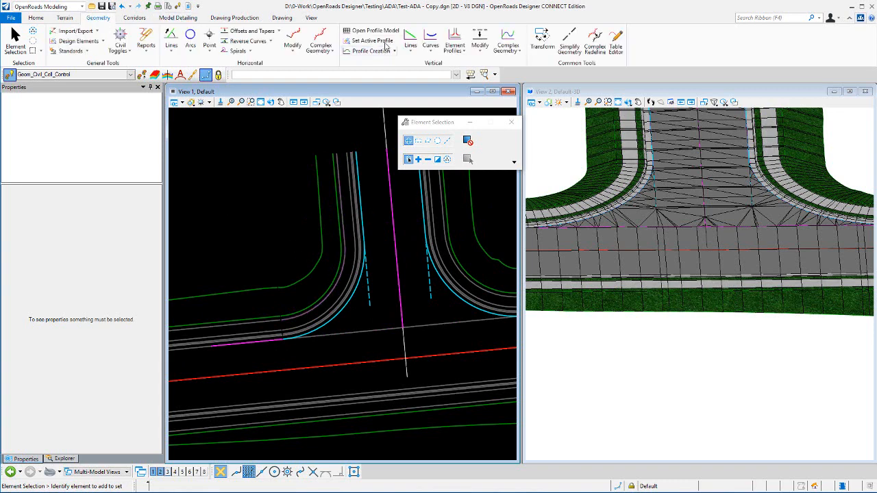
{"action": "left_click", "coordinate": [172, 51]}
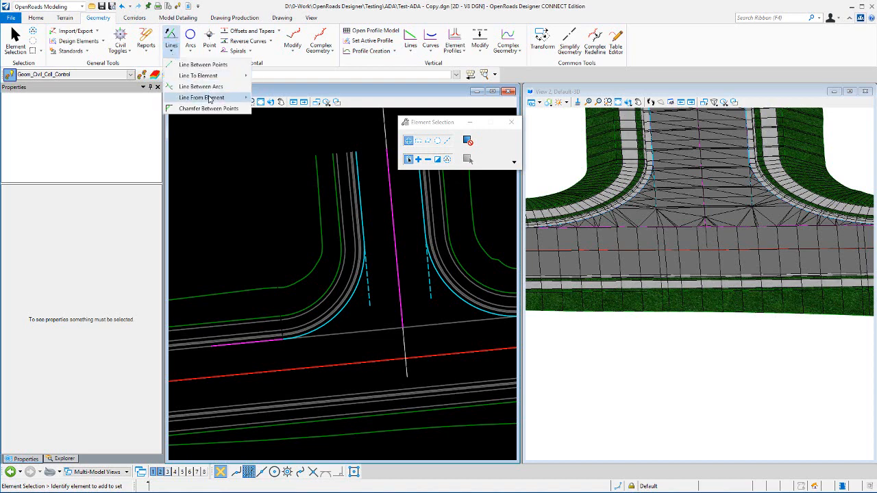
{"action": "mouse_move", "coordinate": [211, 97]}
{"action": "left_click", "coordinate": [296, 142]}
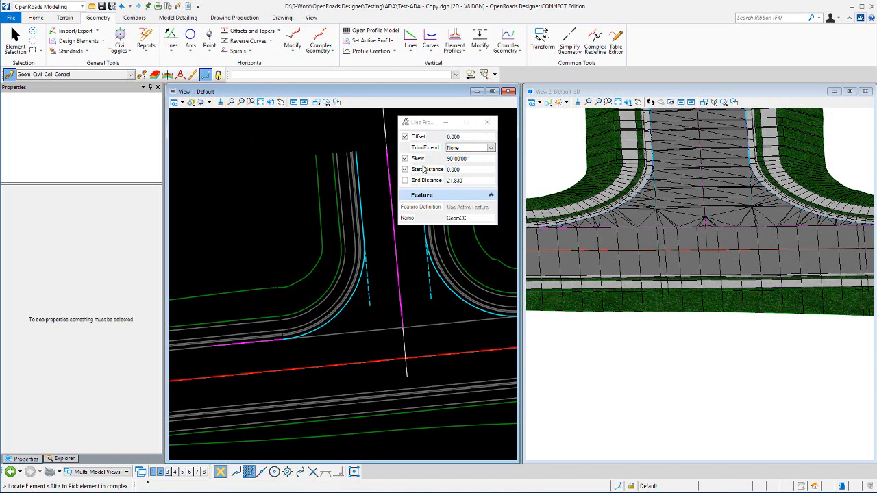
{"action": "left_click", "coordinate": [355, 312]}
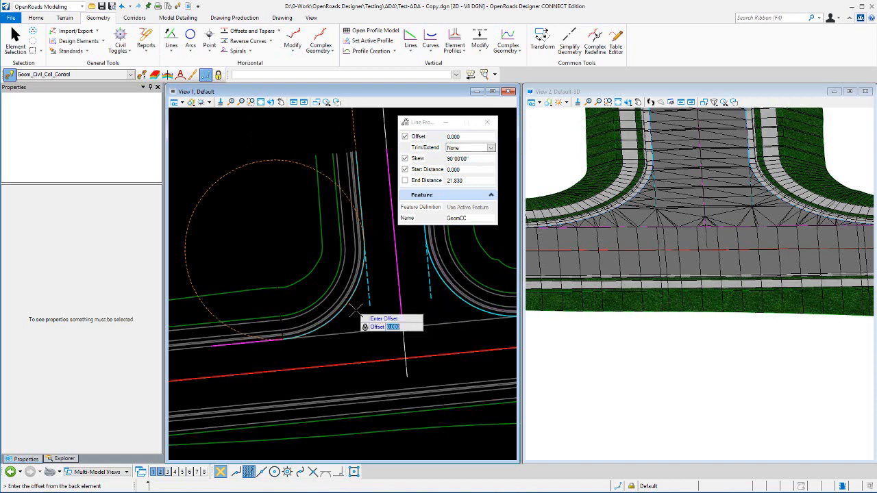
{"action": "left_click", "coordinate": [357, 312]}
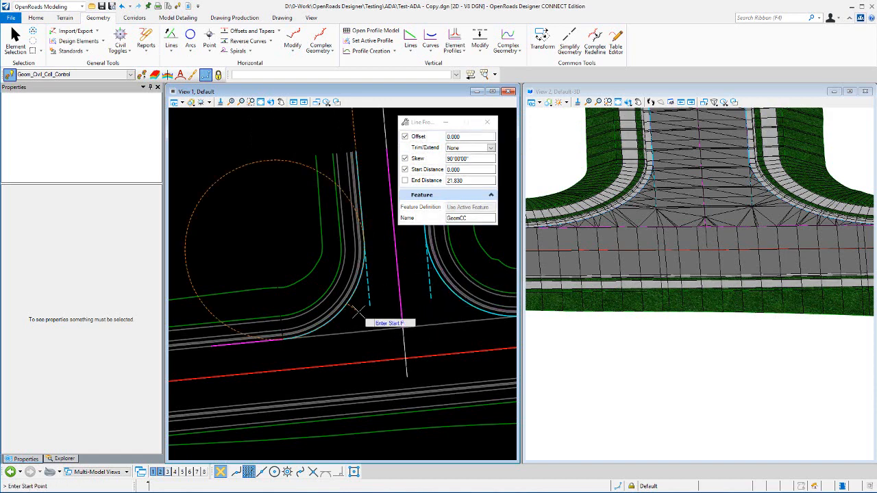
{"action": "left_click", "coordinate": [356, 312]}
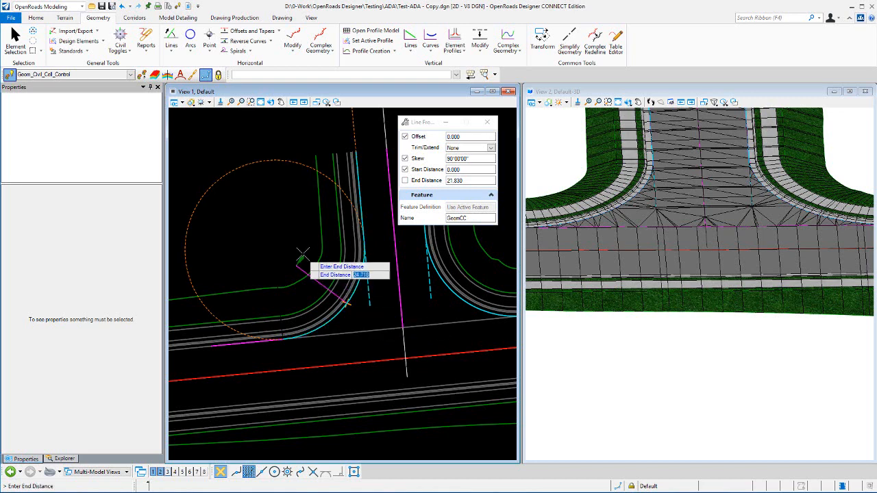
{"action": "left_click", "coordinate": [302, 255]}
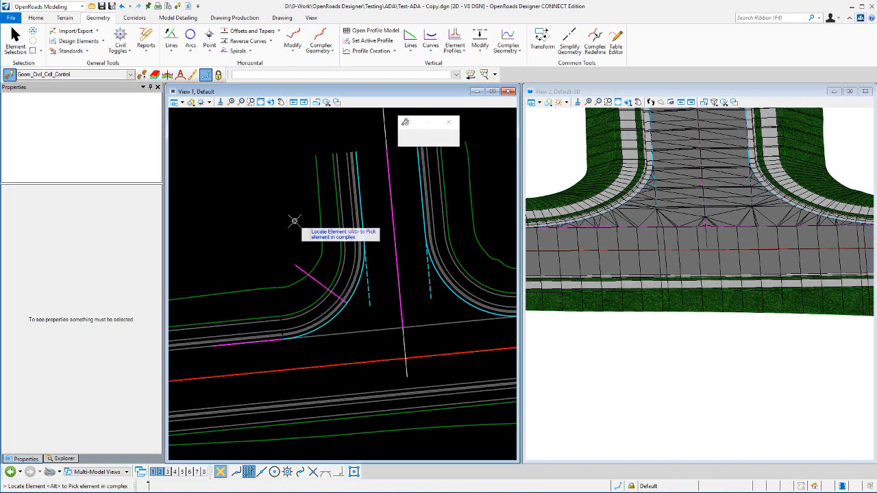
{"action": "scroll", "coordinate": [350, 297], "scroll_direction": "up", "scroll_amount": 2}
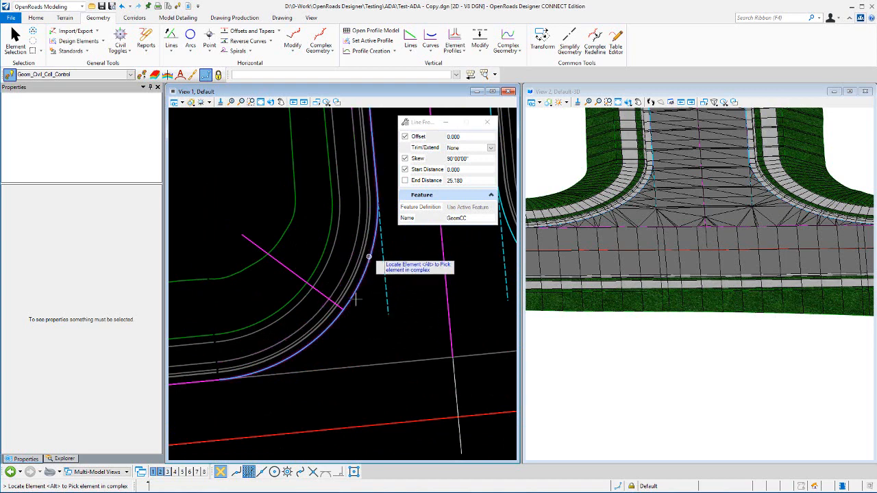
{"action": "scroll", "coordinate": [368, 296], "scroll_direction": "up", "scroll_amount": 2}
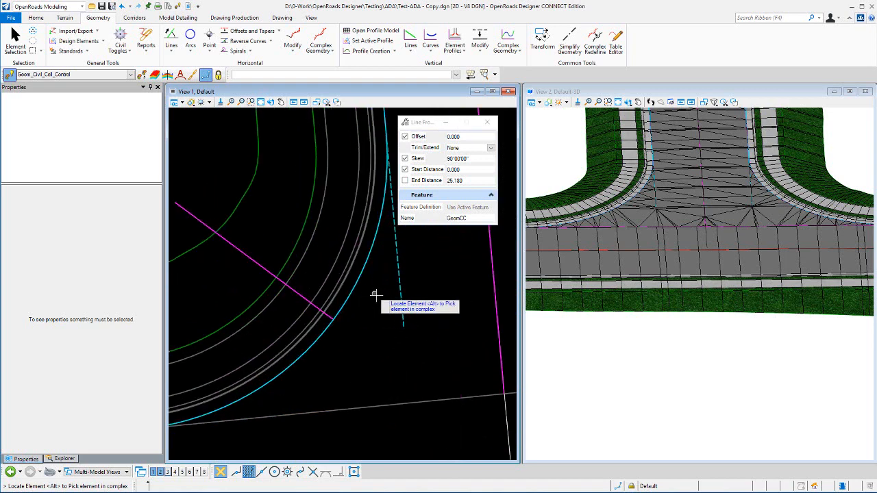
{"action": "scroll", "coordinate": [375, 294], "scroll_direction": "down", "scroll_amount": 1}
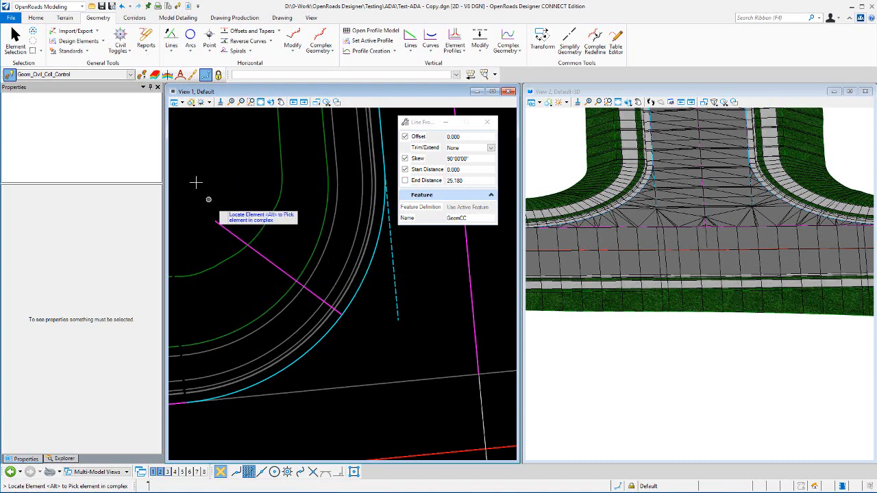
{"action": "left_click", "coordinate": [15, 41]}
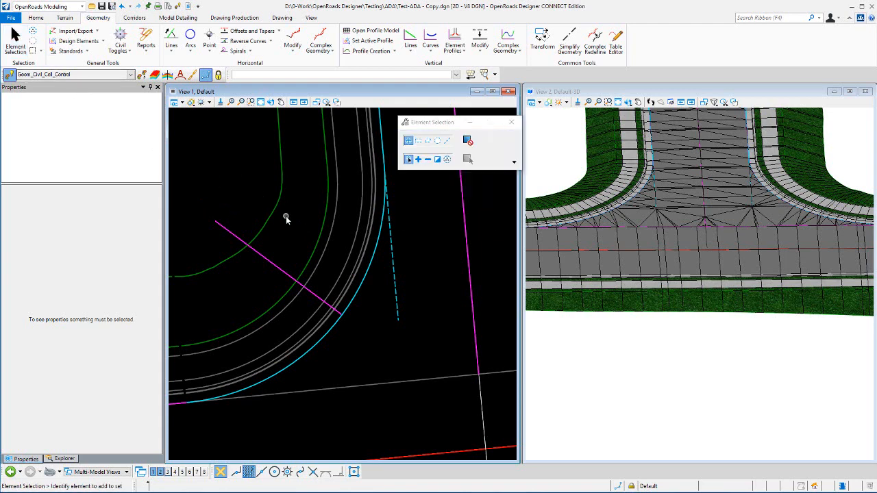
Start placing the Curb Ramp - Perpendicular civil cell, using the left corner's curb face flowline as Gutterline and the adjacent line as Back Top of Curb
{"action": "scroll", "coordinate": [286, 218], "scroll_direction": "down", "scroll_amount": 3}
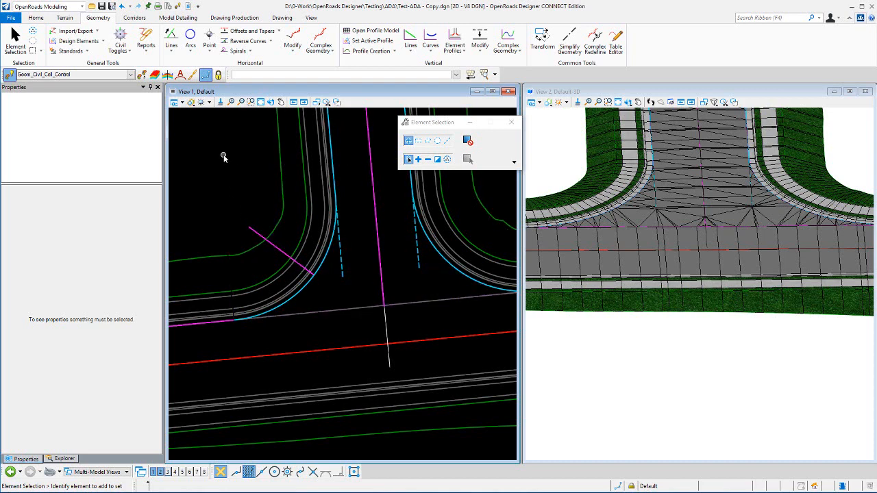
{"action": "left_click", "coordinate": [178, 18]}
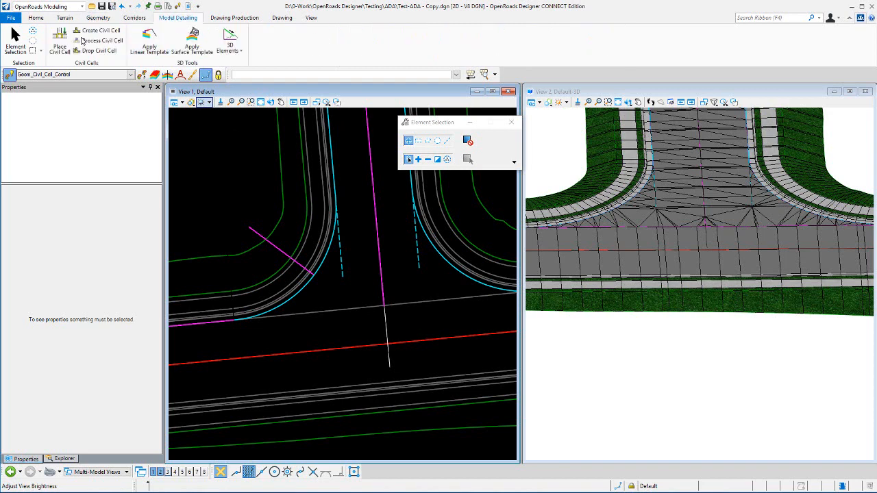
{"action": "left_click", "coordinate": [60, 42]}
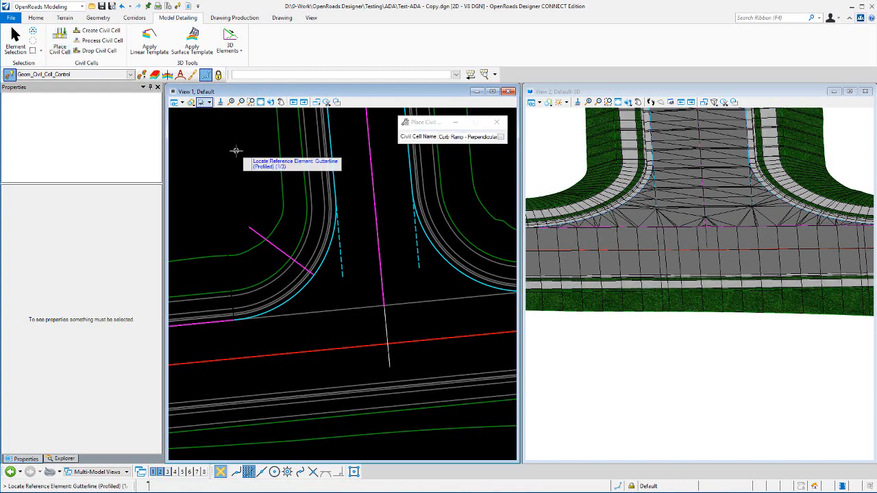
{"action": "scroll", "coordinate": [321, 263], "scroll_direction": "up", "scroll_amount": 3}
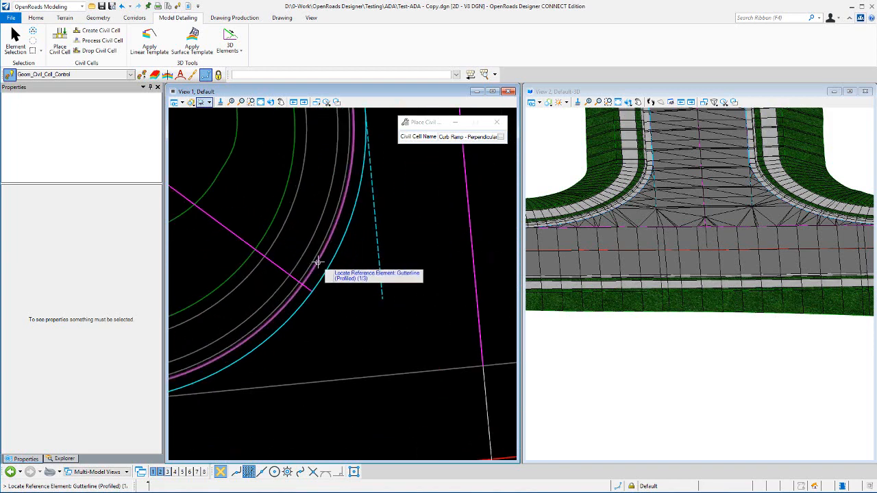
{"action": "scroll", "coordinate": [336, 253], "scroll_direction": "up", "scroll_amount": 2}
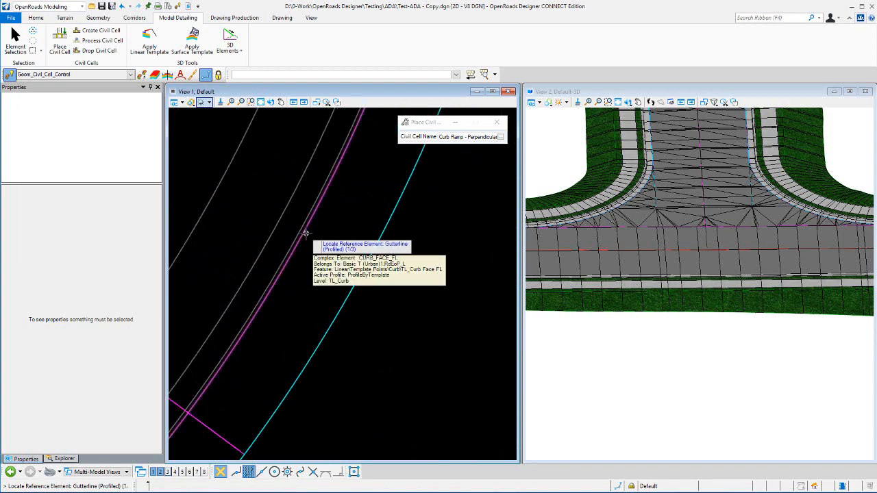
{"action": "left_click", "coordinate": [302, 235]}
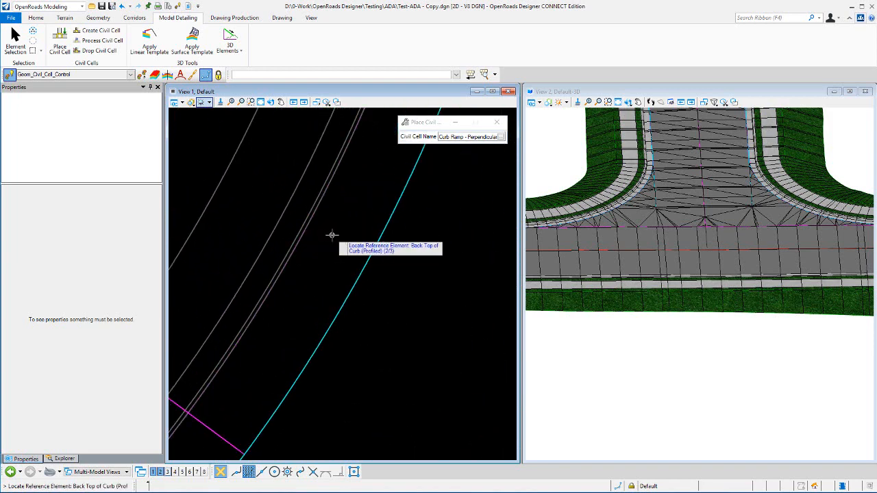
{"action": "scroll", "coordinate": [346, 237], "scroll_direction": "down", "scroll_amount": 2}
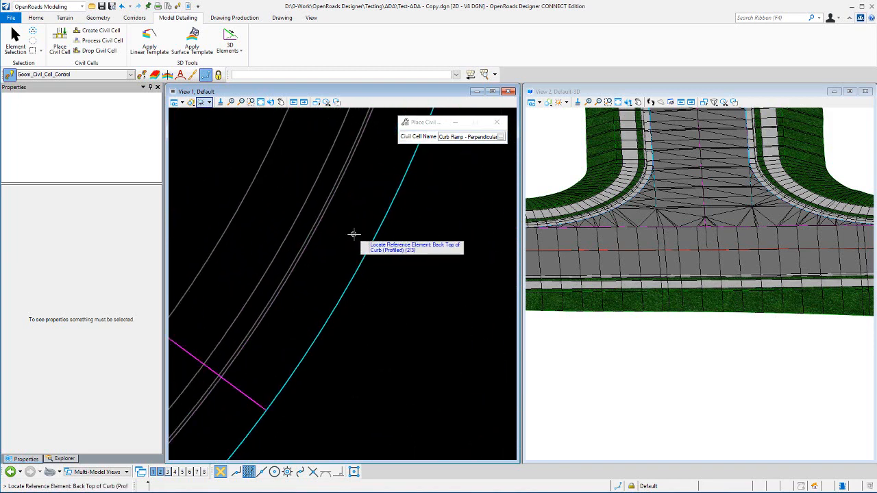
{"action": "left_click", "coordinate": [316, 223]}
Use the line crossing the left corner's curb and sidewalk as the Ramp CL reference, and skip the placement alternatives
{"action": "scroll", "coordinate": [381, 224], "scroll_direction": "down", "scroll_amount": 2}
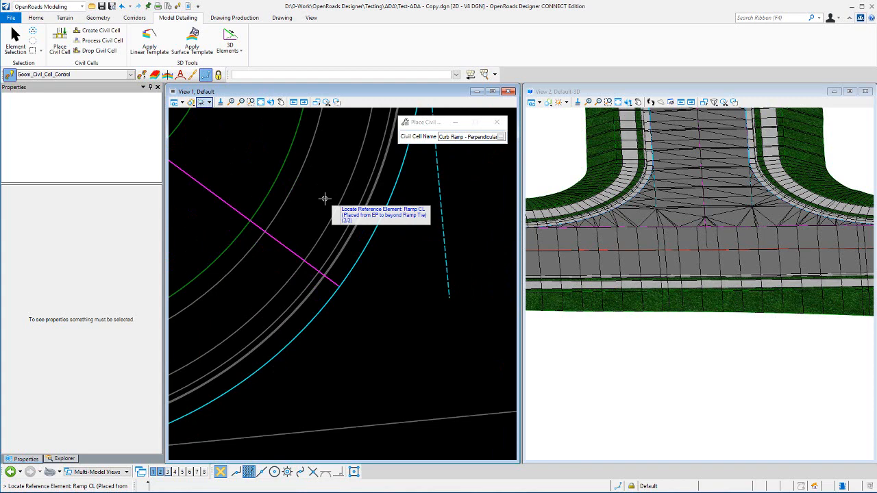
{"action": "scroll", "coordinate": [325, 199], "scroll_direction": "down", "scroll_amount": 1}
{"action": "scroll", "coordinate": [294, 221], "scroll_direction": "down", "scroll_amount": 1}
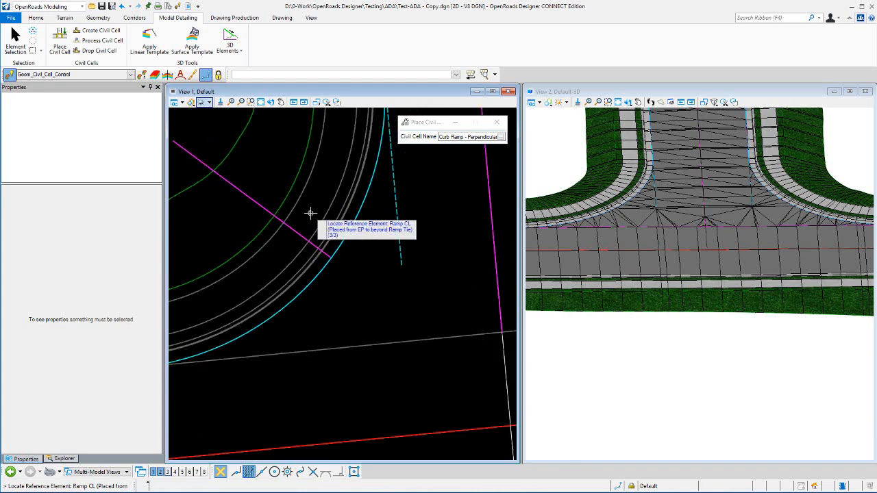
{"action": "left_click", "coordinate": [254, 199]}
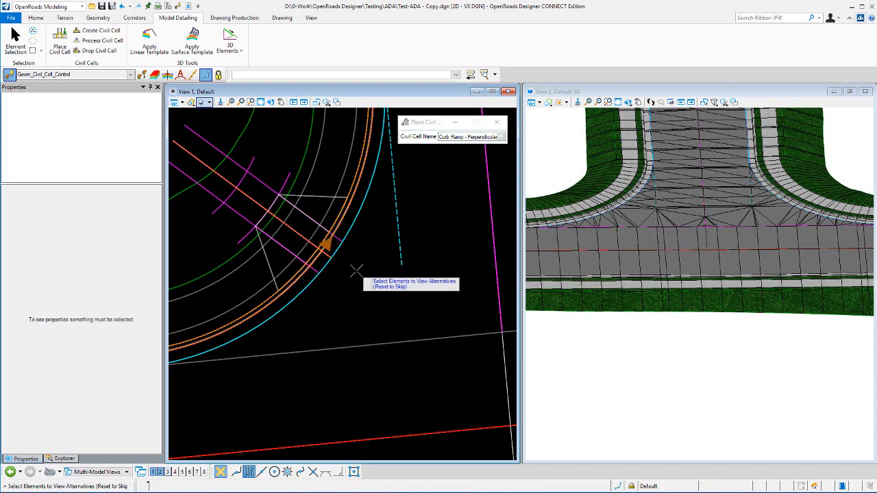
{"action": "right_click", "coordinate": [274, 146]}
Turn on the display of construction elements in the plan view to expose the corridors for clipping
{"action": "scroll", "coordinate": [312, 243], "scroll_direction": "down", "scroll_amount": 3}
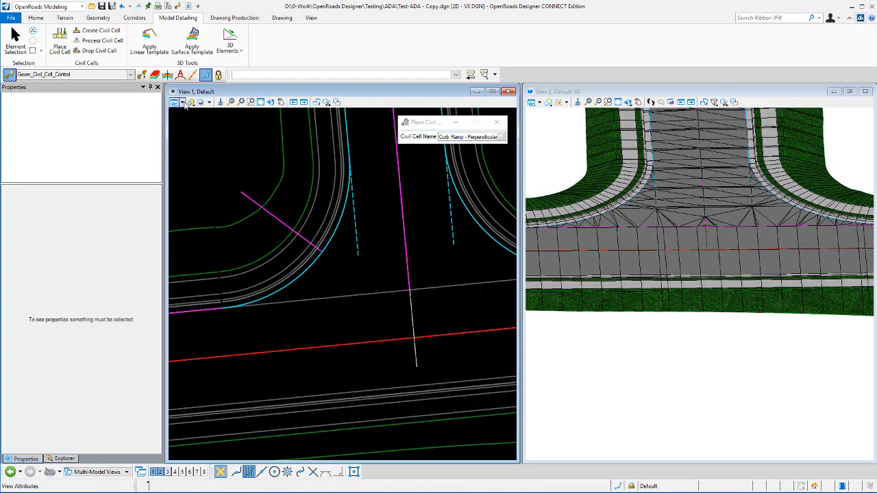
{"action": "left_click", "coordinate": [183, 102]}
{"action": "left_click", "coordinate": [211, 228]}
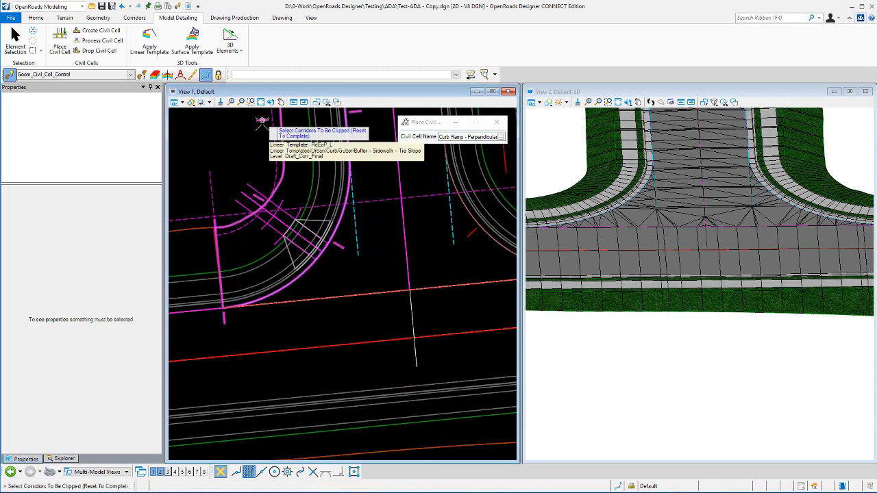
Complete the corridor clipping selection, accept the perpendicular curb ramp placement, and leave the civil cell placement command
{"action": "right_click", "coordinate": [229, 138]}
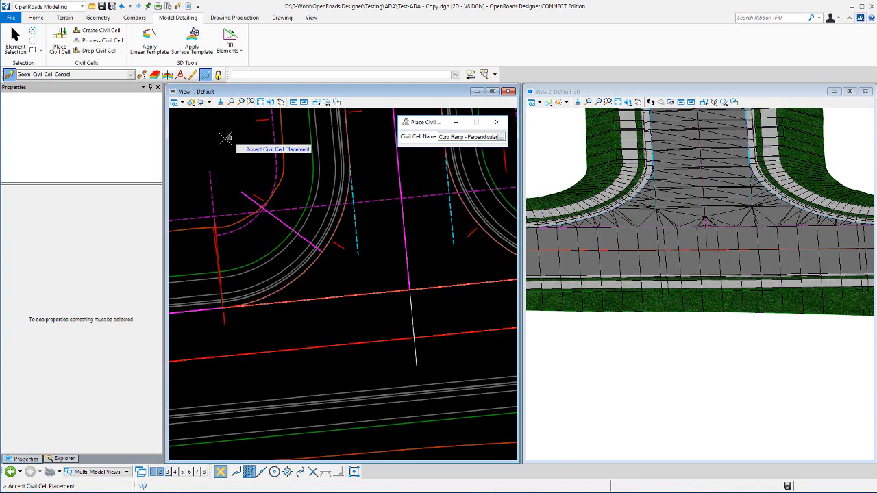
{"action": "left_click", "coordinate": [227, 138]}
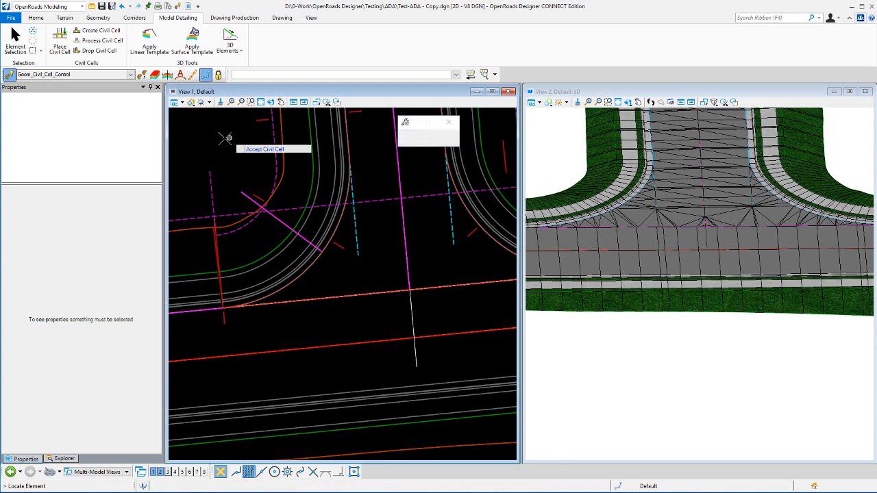
{"action": "scroll", "coordinate": [622, 216], "scroll_direction": "up", "scroll_amount": 3}
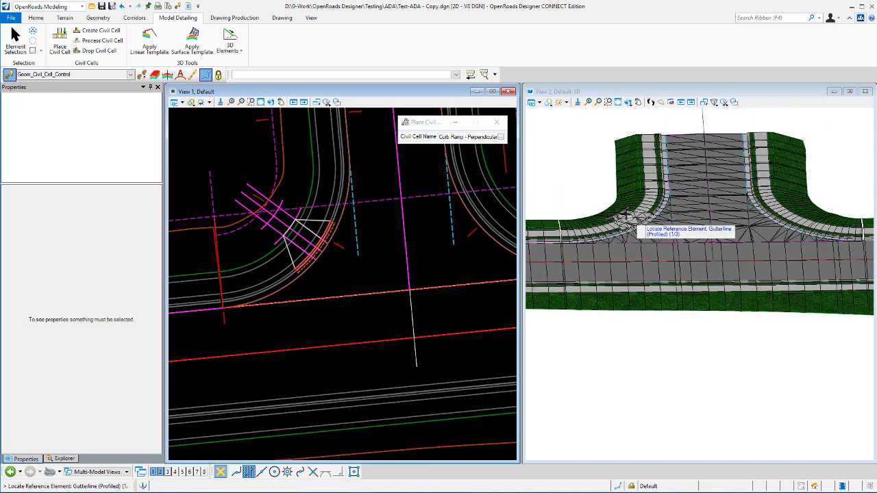
{"action": "scroll", "coordinate": [315, 198], "scroll_direction": "up", "scroll_amount": 1}
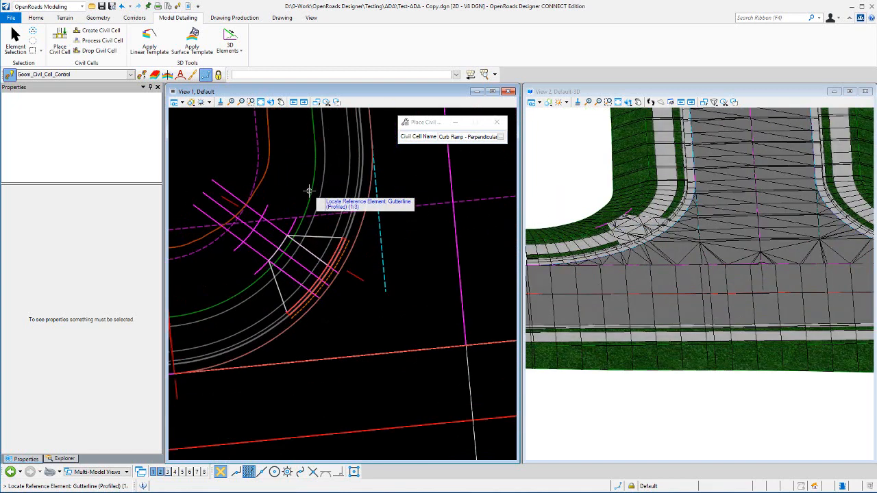
{"action": "scroll", "coordinate": [329, 195], "scroll_direction": "up", "scroll_amount": 1}
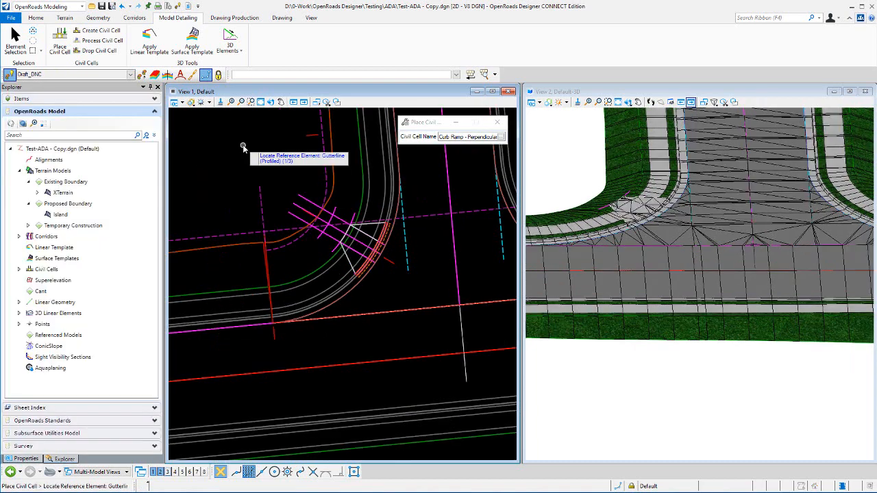
{"action": "left_click", "coordinate": [11, 44]}
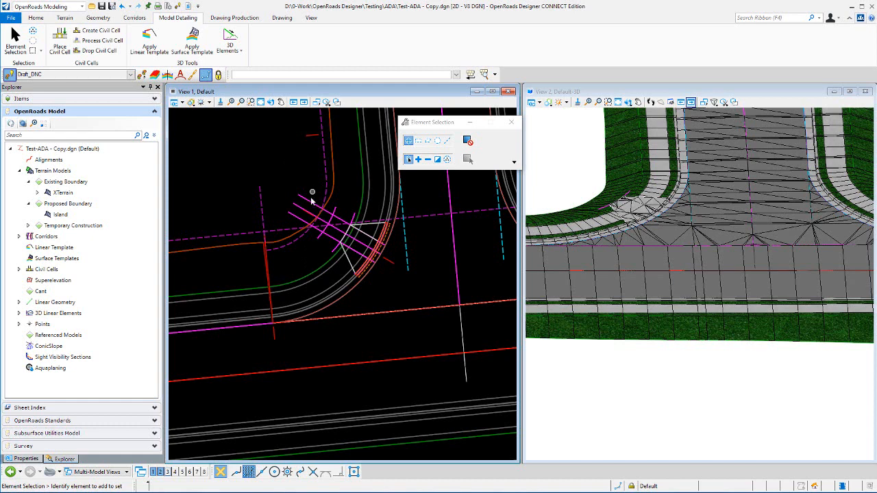
Examine the offset dimensions of the width control lines on both sides of the ramp centerline
{"action": "left_click", "coordinate": [344, 232]}
{"action": "scroll", "coordinate": [345, 233], "scroll_direction": "up", "scroll_amount": 1}
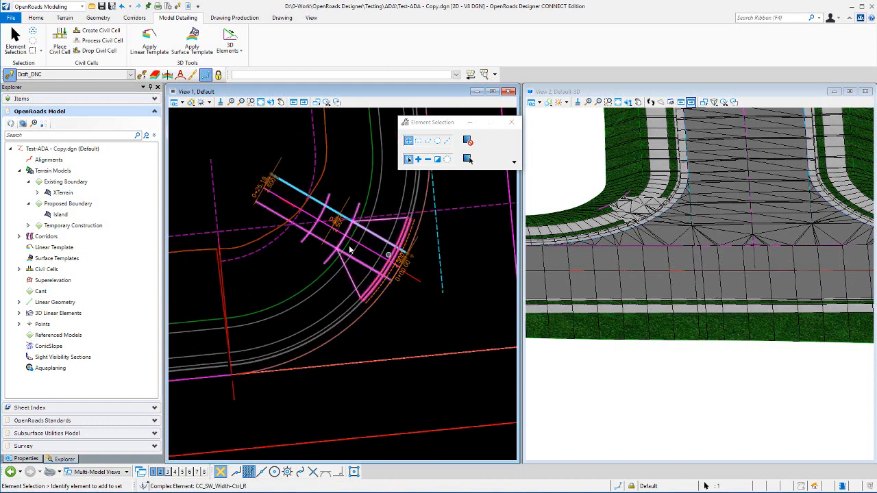
{"action": "scroll", "coordinate": [344, 230], "scroll_direction": "up", "scroll_amount": 1}
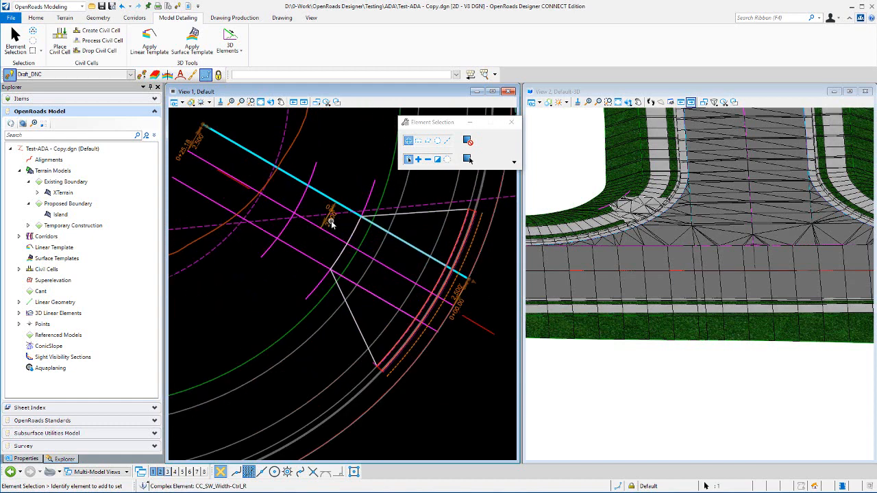
{"action": "left_click", "coordinate": [191, 193]}
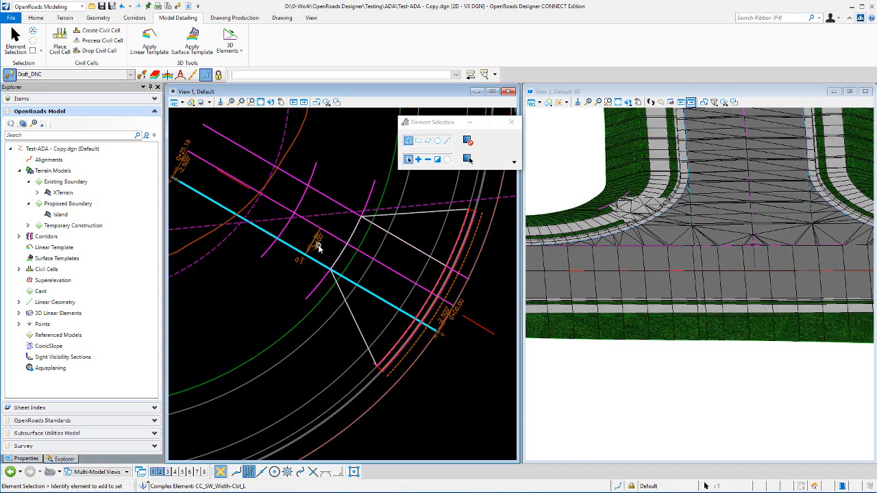
{"action": "left_click", "coordinate": [326, 162]}
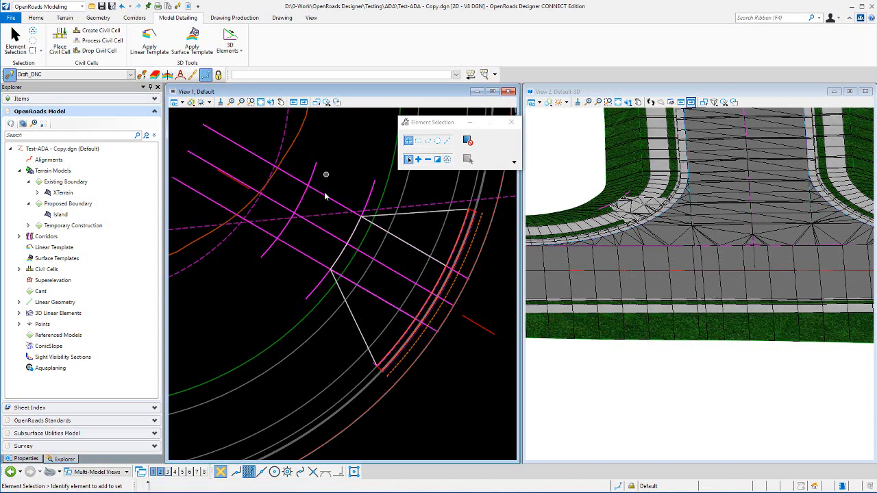
{"action": "scroll", "coordinate": [320, 209], "scroll_direction": "down", "scroll_amount": 1}
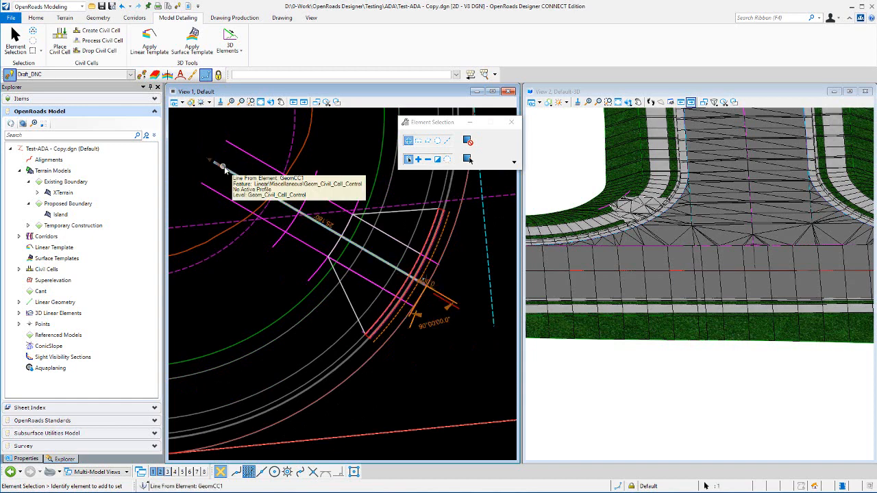
Using Near snap, move the start point of the ramp centerline line along the left corner's edge of pavement toward the side road
{"action": "left_click", "coordinate": [223, 169]}
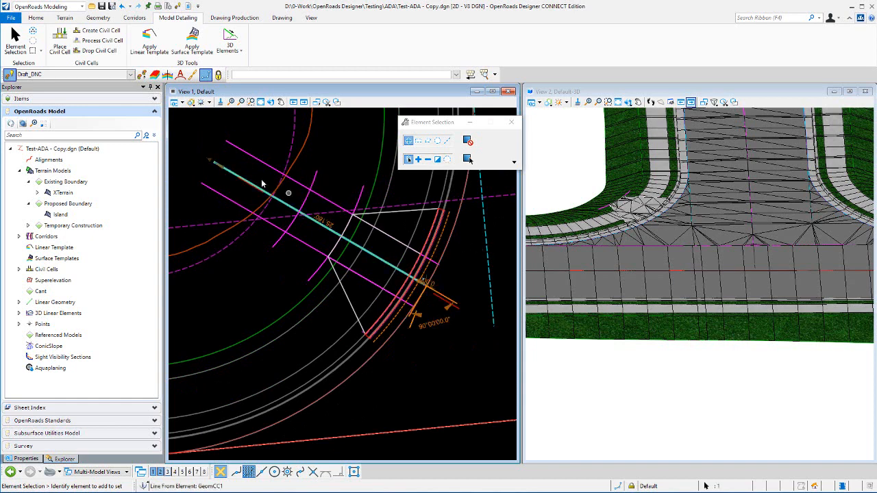
{"action": "left_click", "coordinate": [230, 156]}
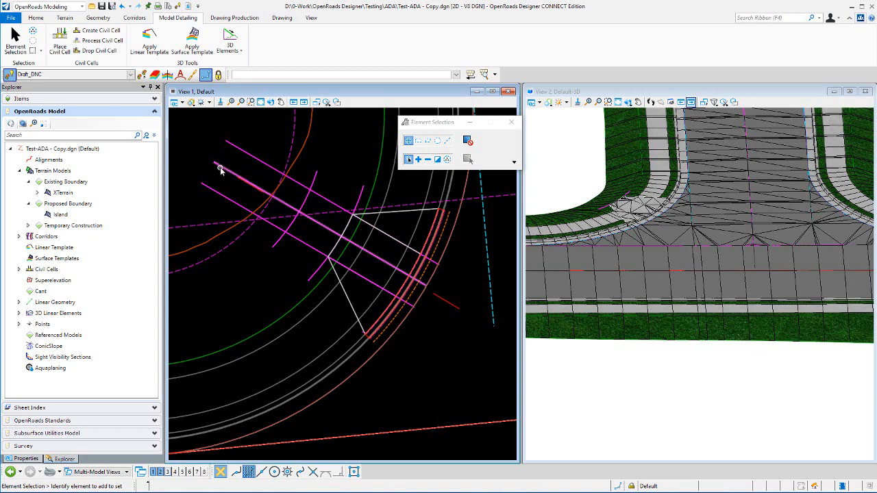
{"action": "left_click", "coordinate": [220, 172]}
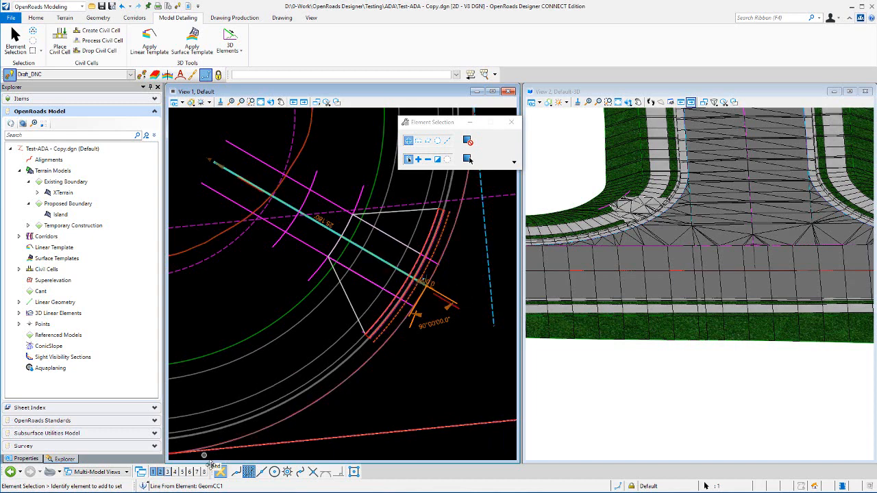
{"action": "left_click", "coordinate": [236, 471]}
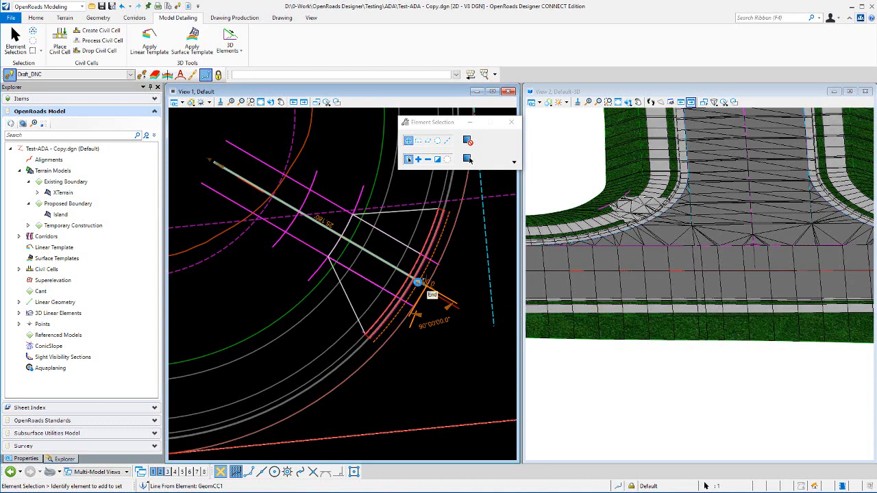
{"action": "scroll", "coordinate": [416, 283], "scroll_direction": "up", "scroll_amount": 2}
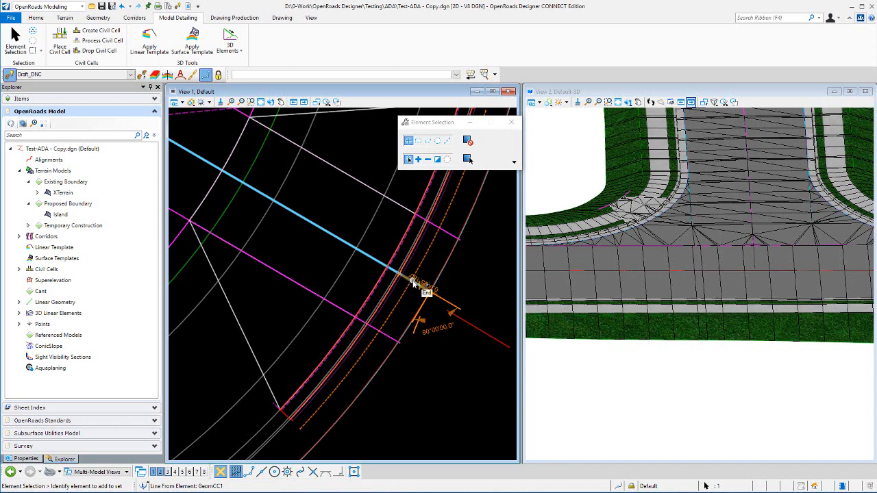
{"action": "left_click", "coordinate": [414, 284]}
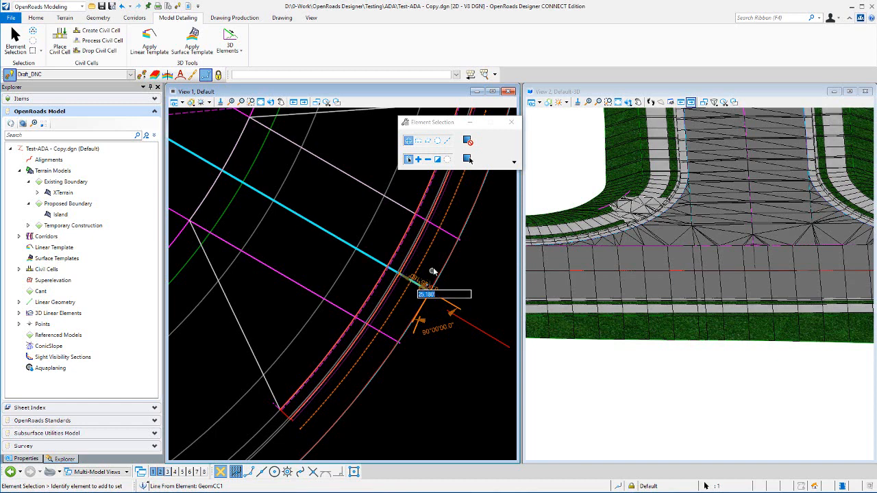
{"action": "scroll", "coordinate": [413, 286], "scroll_direction": "up", "scroll_amount": 1}
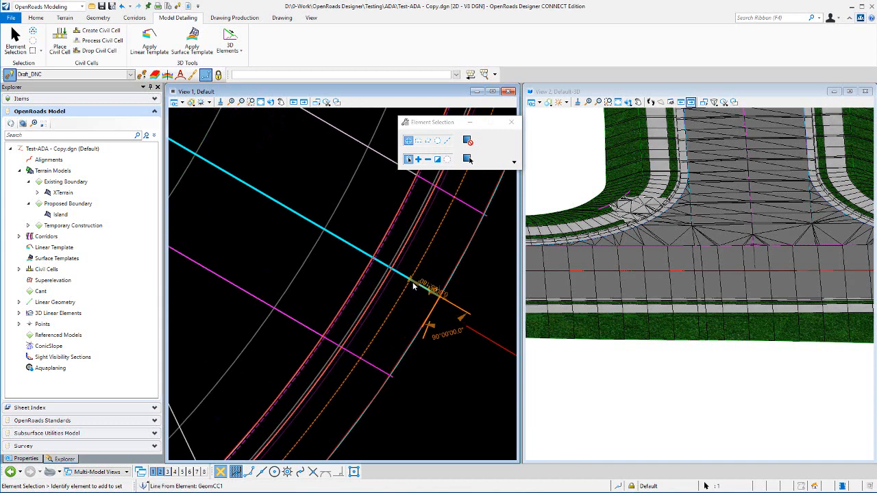
{"action": "scroll", "coordinate": [413, 286], "scroll_direction": "up", "scroll_amount": 3}
{"action": "scroll", "coordinate": [396, 296], "scroll_direction": "down", "scroll_amount": 2}
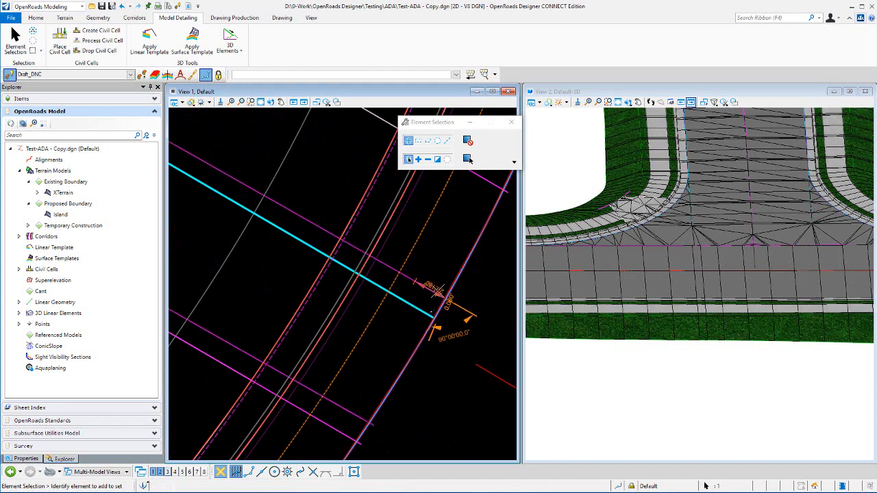
{"action": "scroll", "coordinate": [411, 302], "scroll_direction": "down", "scroll_amount": 1}
{"action": "scroll", "coordinate": [411, 301], "scroll_direction": "down", "scroll_amount": 3}
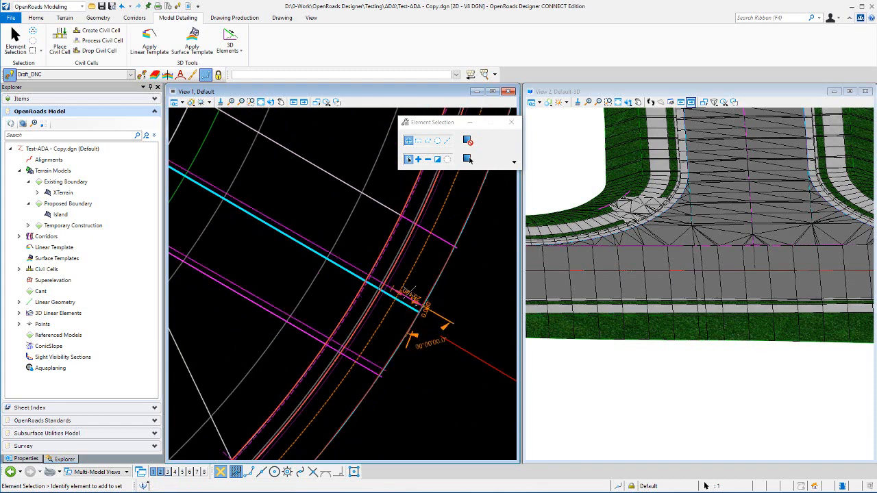
{"action": "scroll", "coordinate": [410, 294], "scroll_direction": "down", "scroll_amount": 1}
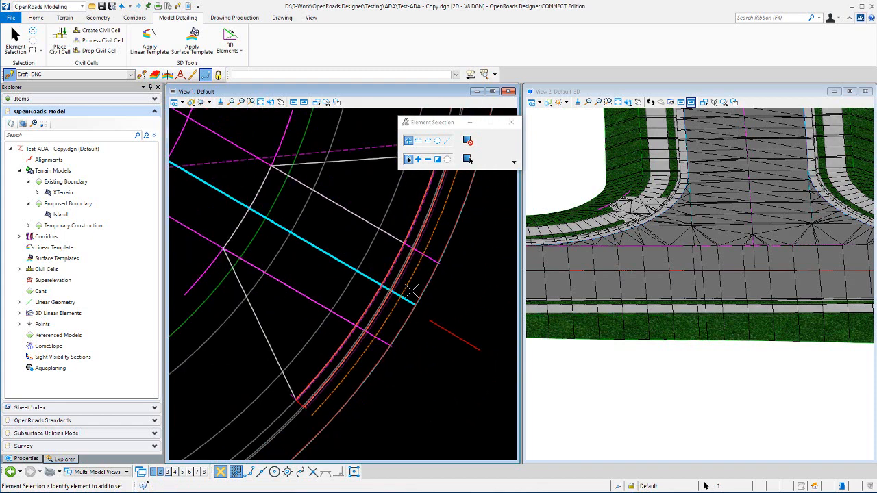
{"action": "scroll", "coordinate": [411, 293], "scroll_direction": "down", "scroll_amount": 1}
{"action": "scroll", "coordinate": [411, 291], "scroll_direction": "down", "scroll_amount": 2}
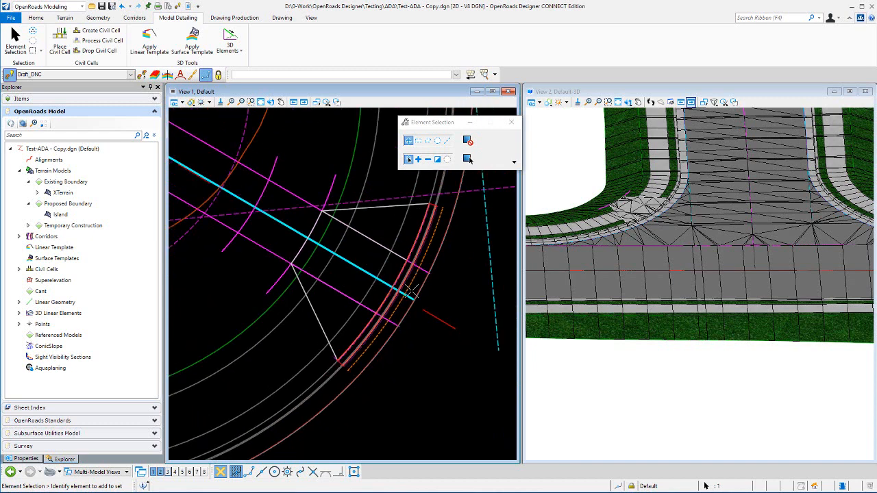
{"action": "scroll", "coordinate": [411, 292], "scroll_direction": "down", "scroll_amount": 1}
{"action": "left_click", "coordinate": [409, 295]}
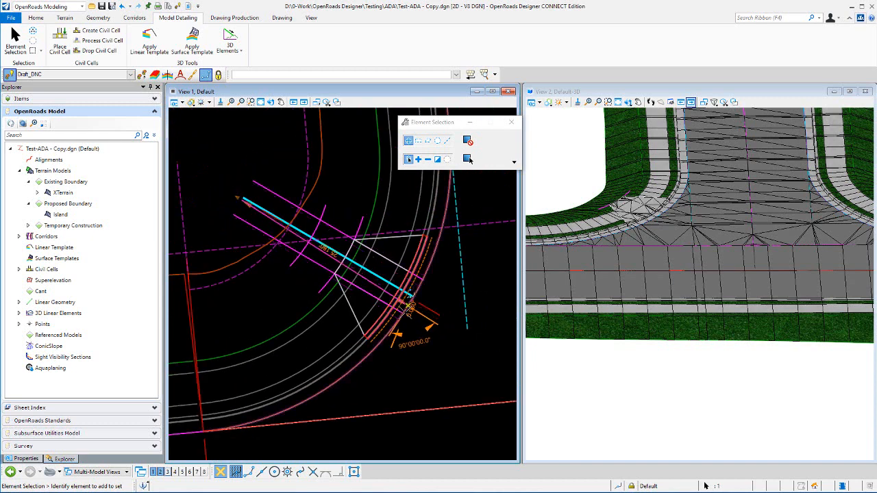
{"action": "left_click_drag", "start_coordinate": [433, 284], "coordinate": [429, 264]}
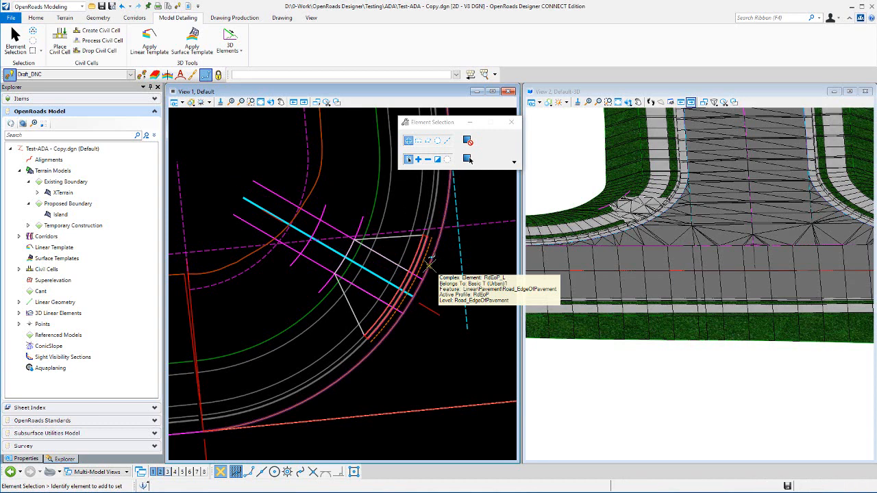
{"action": "left_click", "coordinate": [430, 265]}
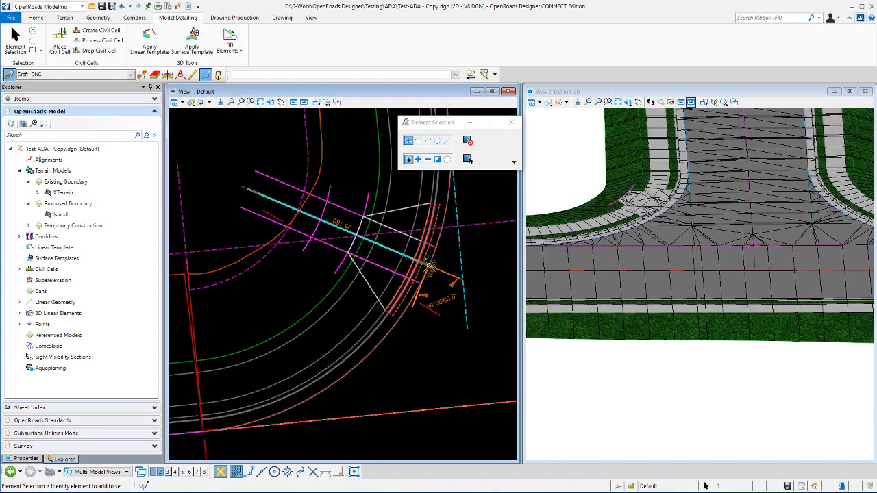
Examine the relocated curb ramp in the 3D view and the offset dimensions of its turning space control line in plan
{"action": "scroll", "coordinate": [732, 197], "scroll_direction": "up", "scroll_amount": 2}
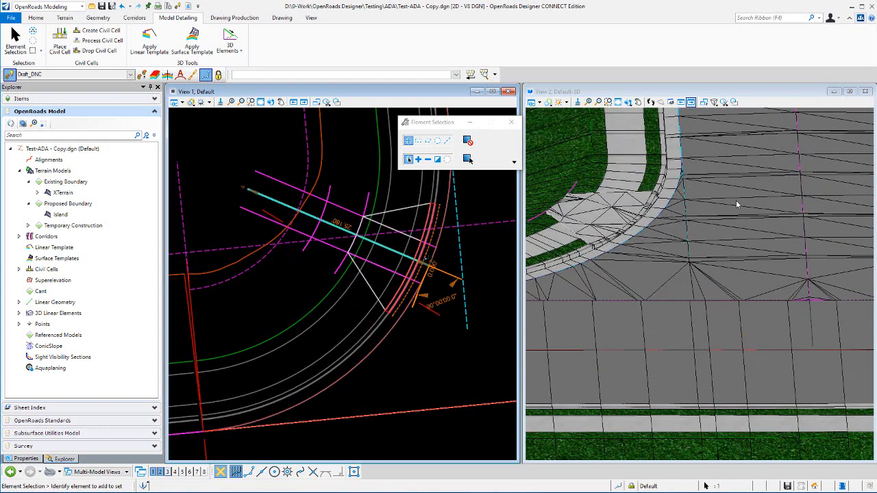
{"action": "scroll", "coordinate": [736, 202], "scroll_direction": "down", "scroll_amount": 2}
{"action": "scroll", "coordinate": [643, 186], "scroll_direction": "up", "scroll_amount": 1}
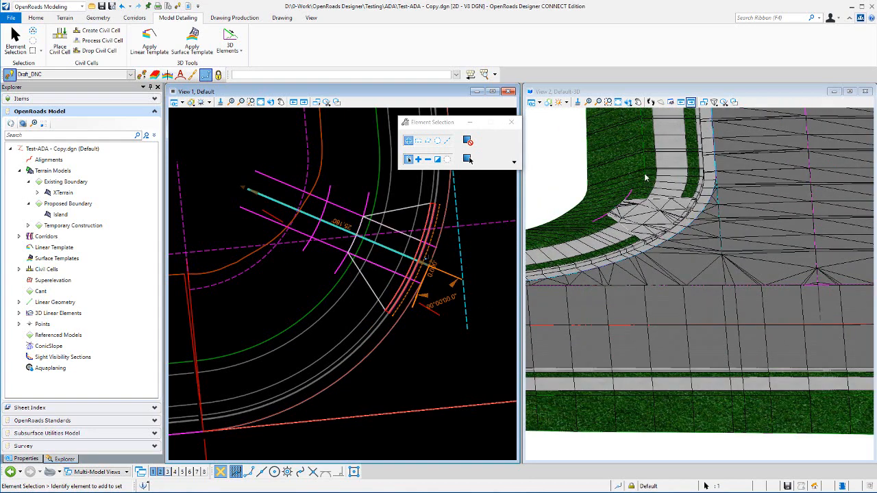
{"action": "key", "text": "Delete"}
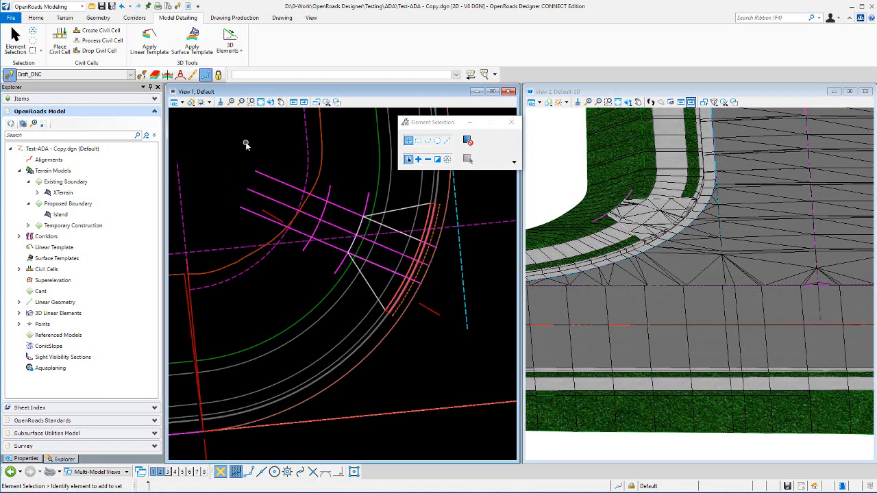
{"action": "left_click", "coordinate": [331, 196]}
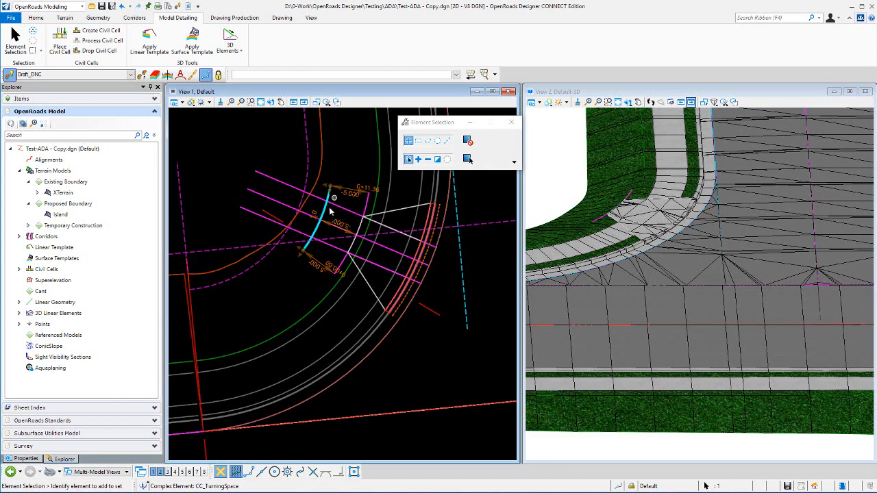
{"action": "mouse_move", "coordinate": [327, 212]}
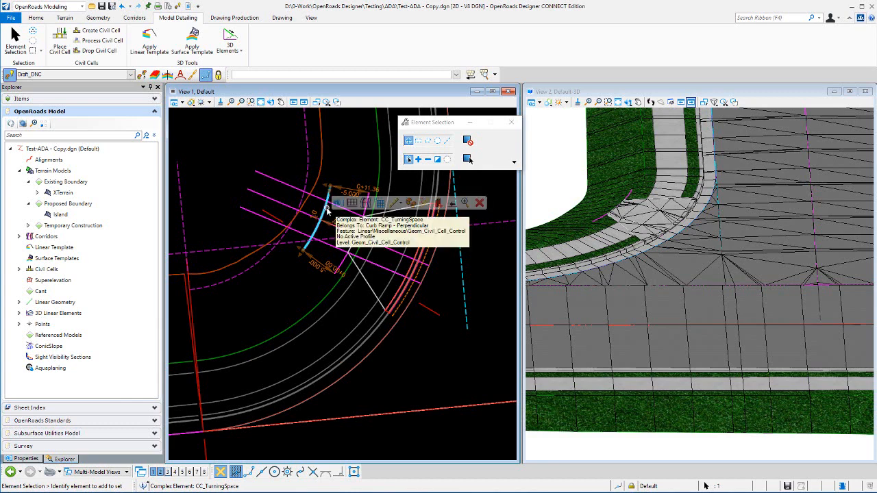
{"action": "key", "text": "Delete"}
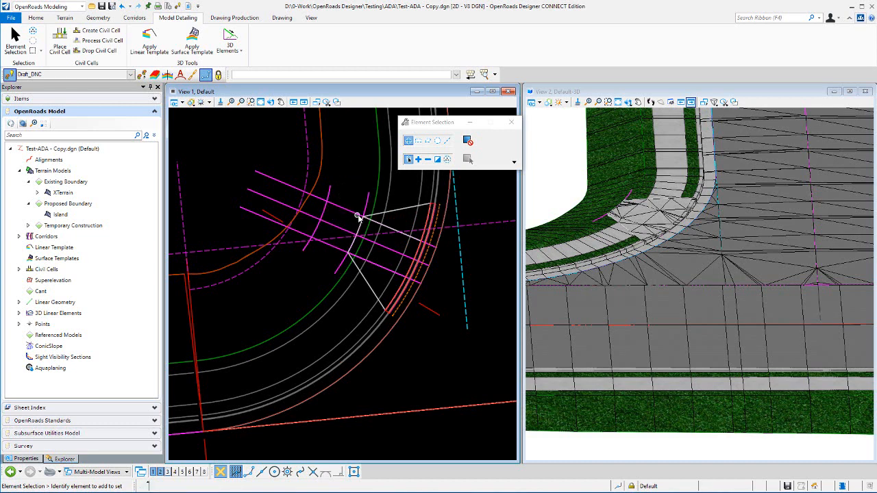
{"action": "mouse_move", "coordinate": [330, 194]}
{"action": "left_click", "coordinate": [336, 197]}
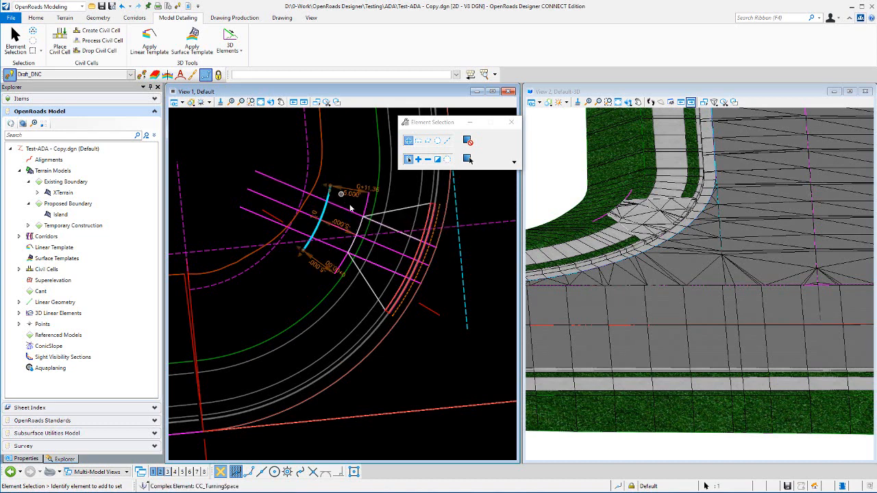
{"action": "left_click", "coordinate": [344, 161]}
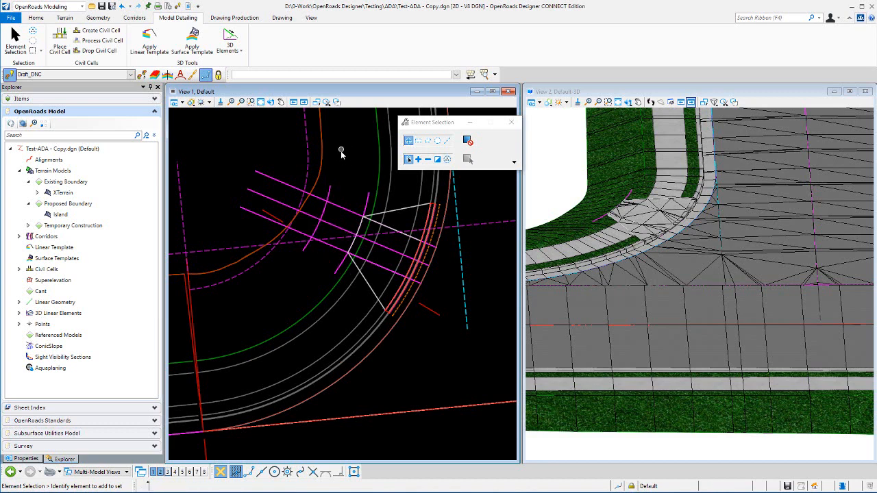
Open the profile model of the ramp edge line on the side-road side and examine its active profile's slope
{"action": "left_click", "coordinate": [389, 229]}
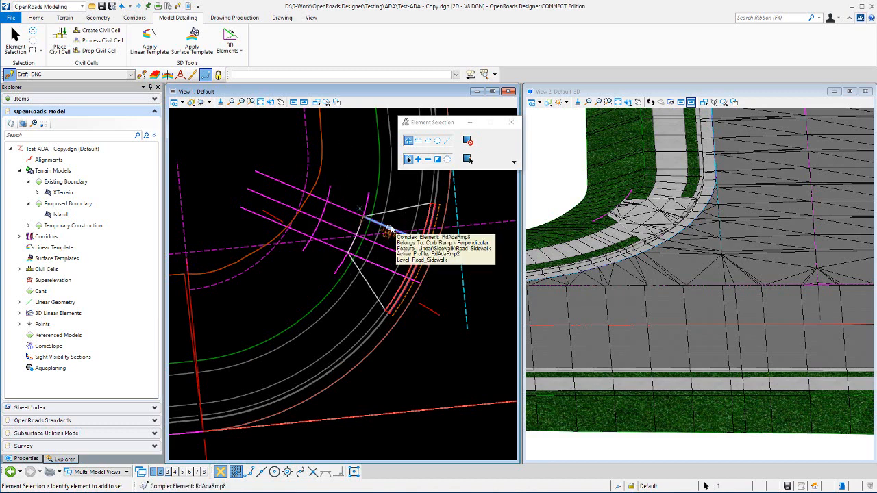
{"action": "mouse_move", "coordinate": [389, 229]}
{"action": "left_click", "coordinate": [416, 223]}
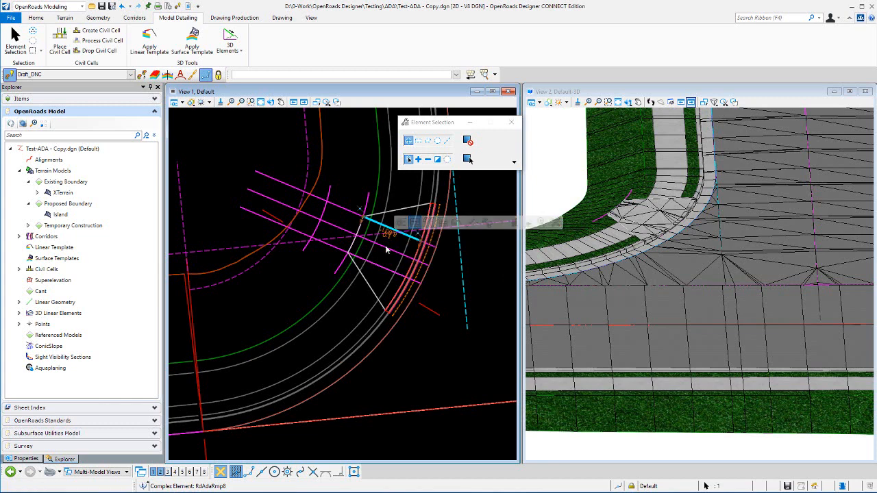
{"action": "left_click", "coordinate": [169, 472]}
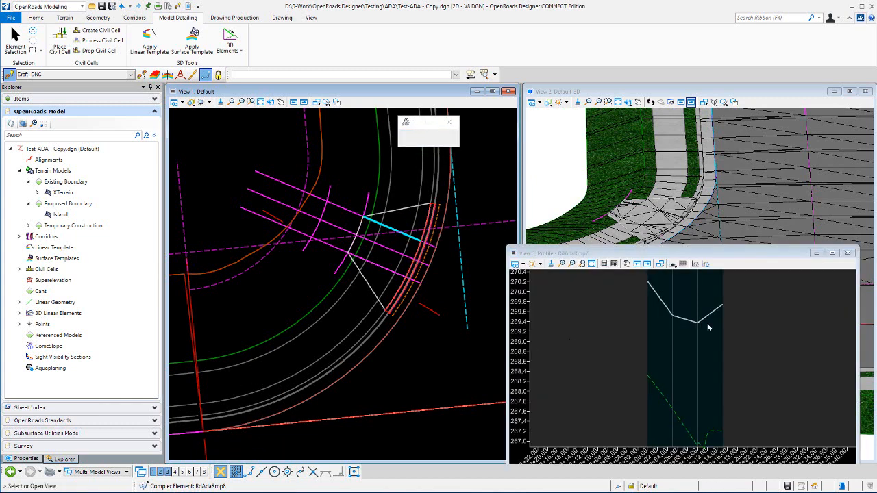
{"action": "left_click", "coordinate": [733, 305]}
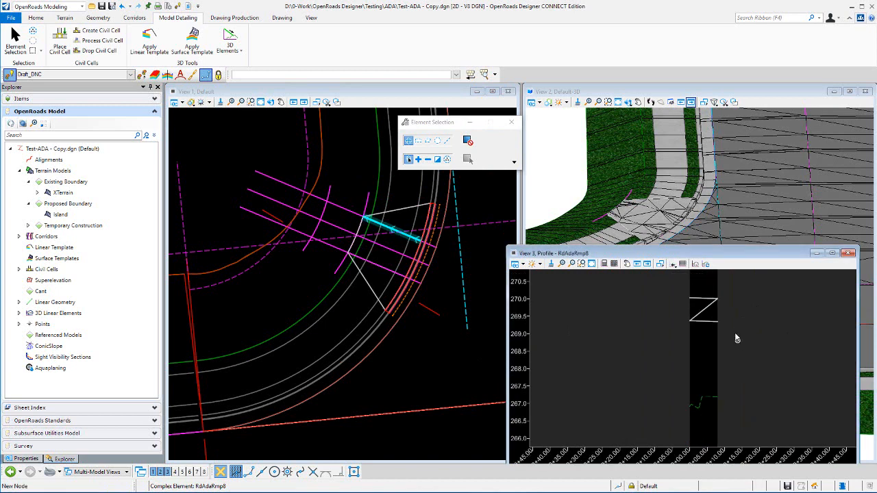
{"action": "left_click", "coordinate": [709, 310]}
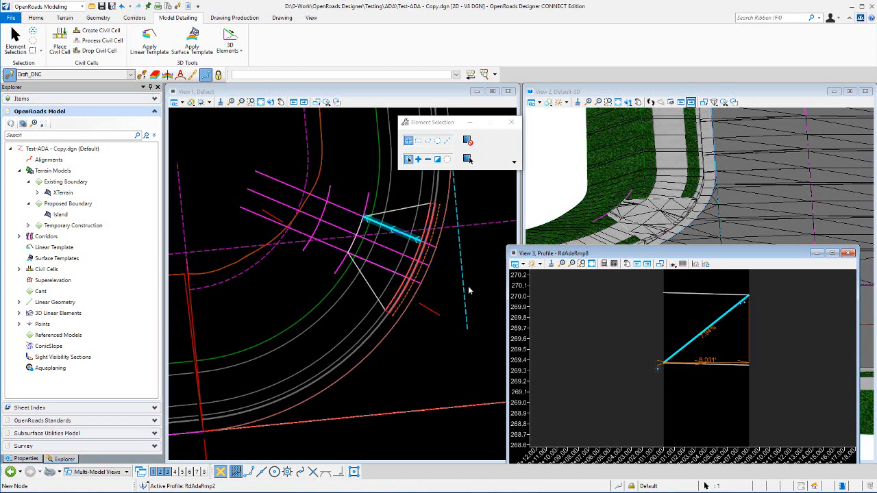
Open the profile model of the opposite ramp edge line and examine the slope of its active profile
{"action": "left_click", "coordinate": [448, 299]}
{"action": "left_click", "coordinate": [379, 267]}
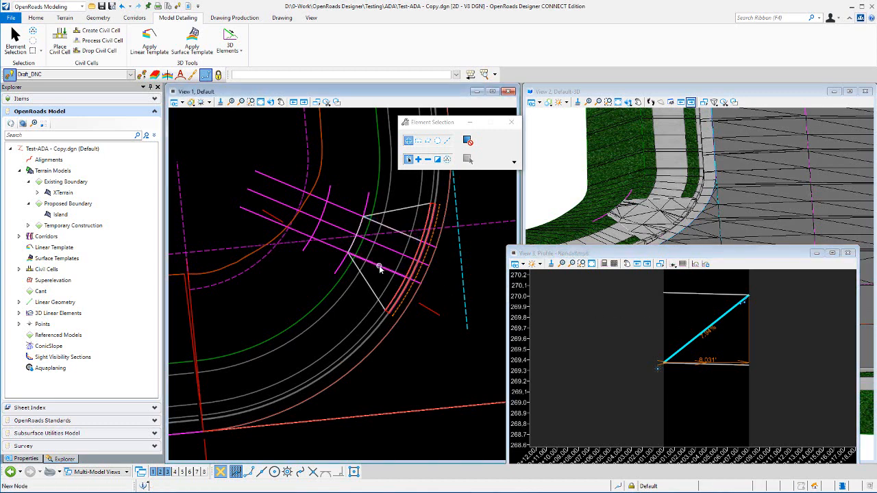
{"action": "mouse_move", "coordinate": [379, 267]}
{"action": "left_click", "coordinate": [404, 261]}
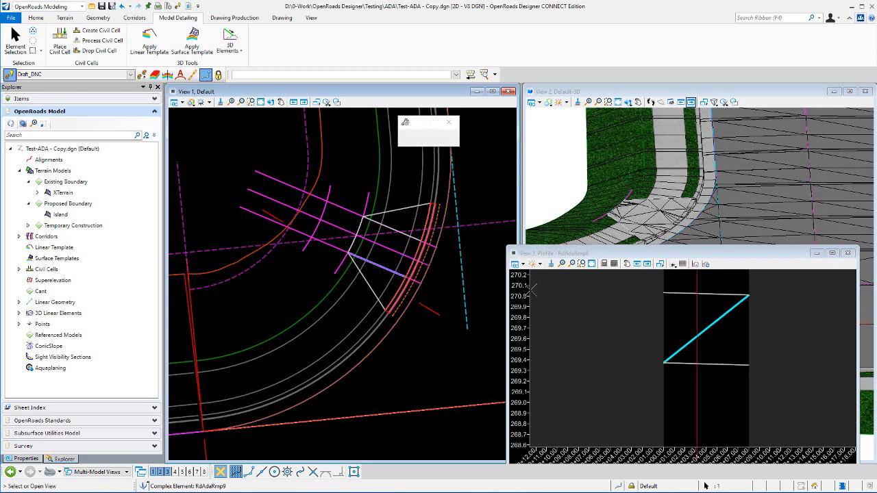
{"action": "left_click", "coordinate": [689, 310]}
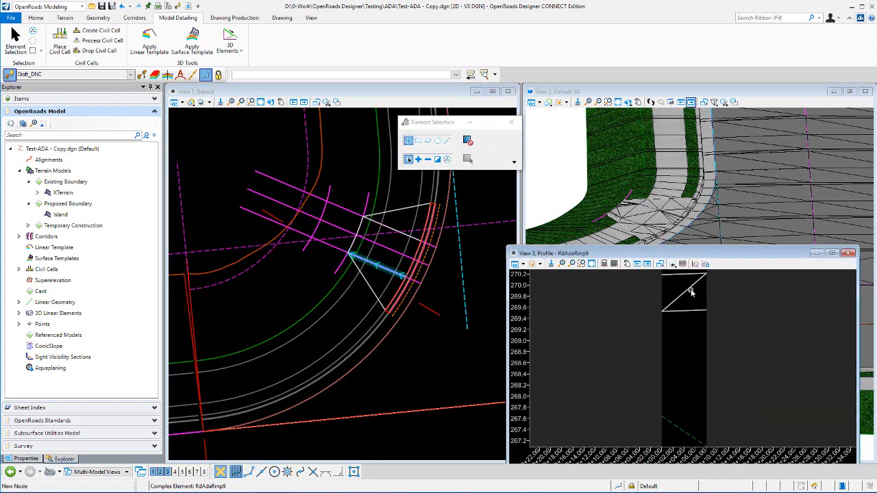
{"action": "scroll", "coordinate": [687, 288], "scroll_direction": "up", "scroll_amount": 3}
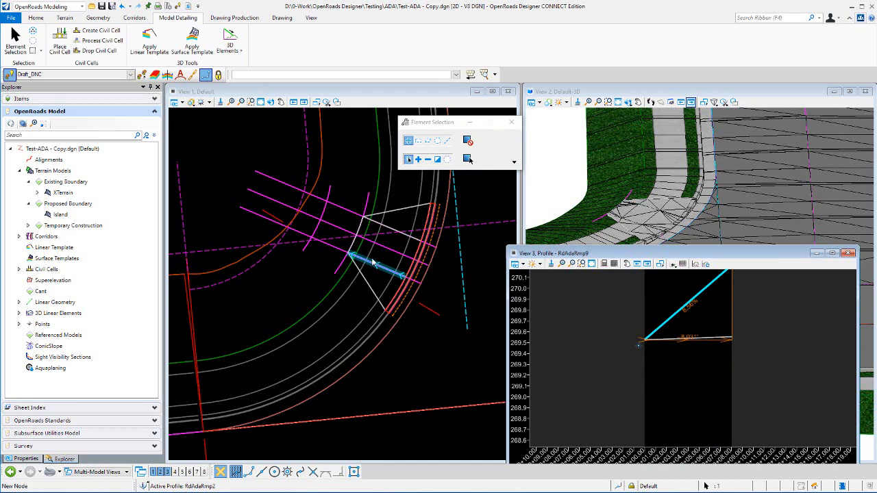
Set the offset of the CC_Slope-Ctrl line at the back of the ramp to -8.5 feet
{"action": "left_click", "coordinate": [350, 167]}
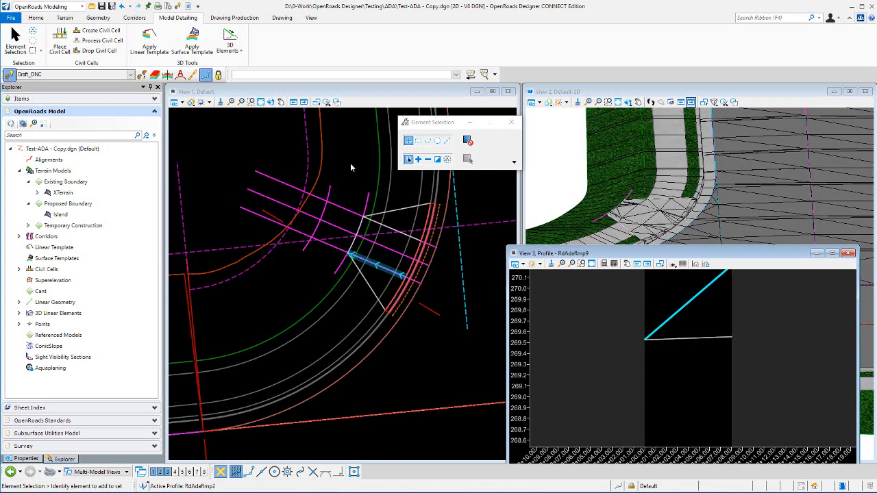
{"action": "left_click", "coordinate": [360, 231]}
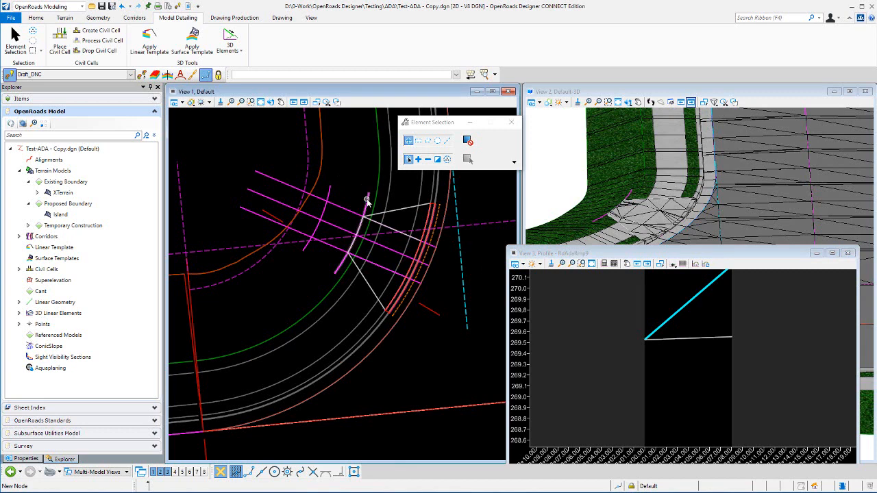
{"action": "left_click", "coordinate": [368, 199]}
{"action": "scroll", "coordinate": [679, 370], "scroll_direction": "down", "scroll_amount": 2}
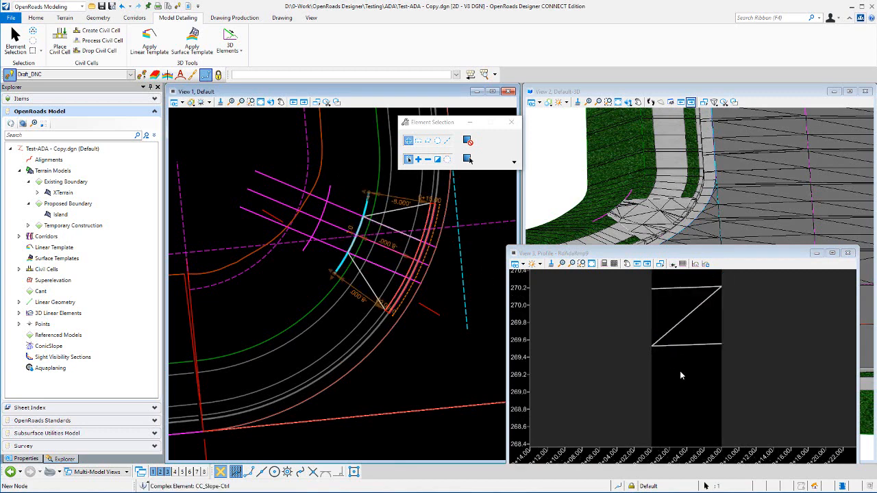
{"action": "scroll", "coordinate": [691, 327], "scroll_direction": "up", "scroll_amount": 1}
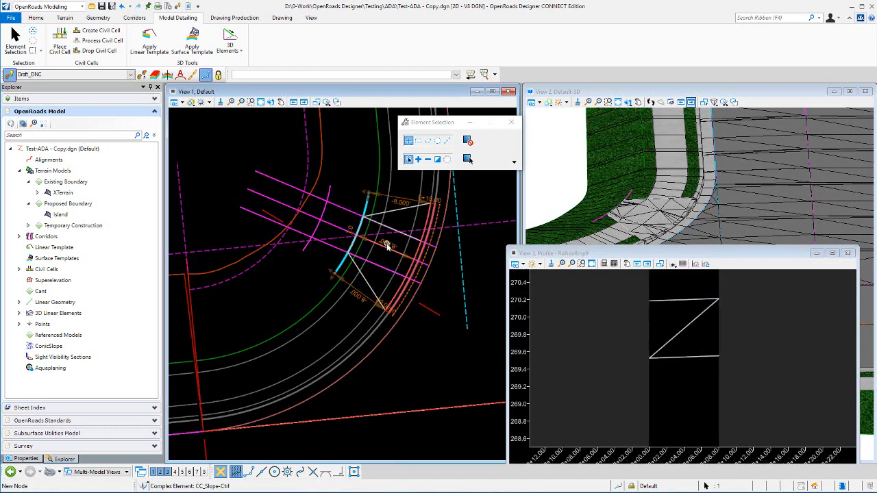
{"action": "left_click", "coordinate": [387, 245]}
{"action": "type", "text": "-9"}
{"action": "key", "text": "Return"}
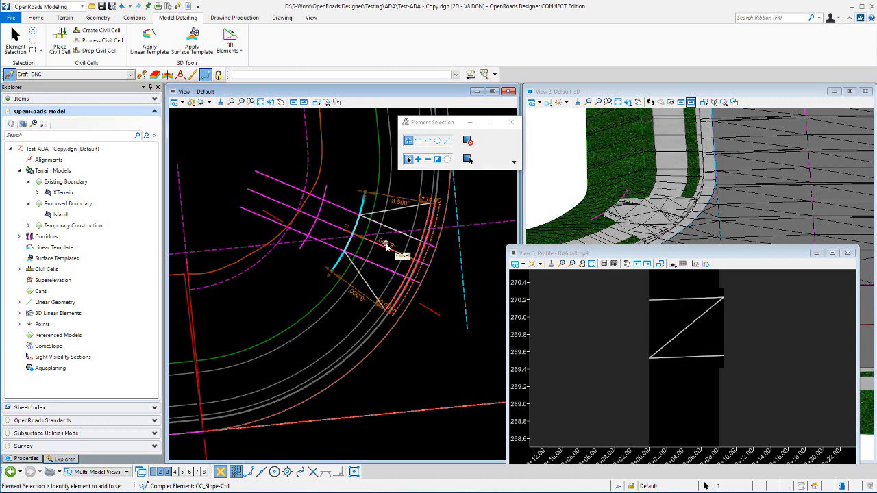
Check the active profile's slope and length in the ramp edge profile view, then clear the selection
{"action": "left_click", "coordinate": [680, 320]}
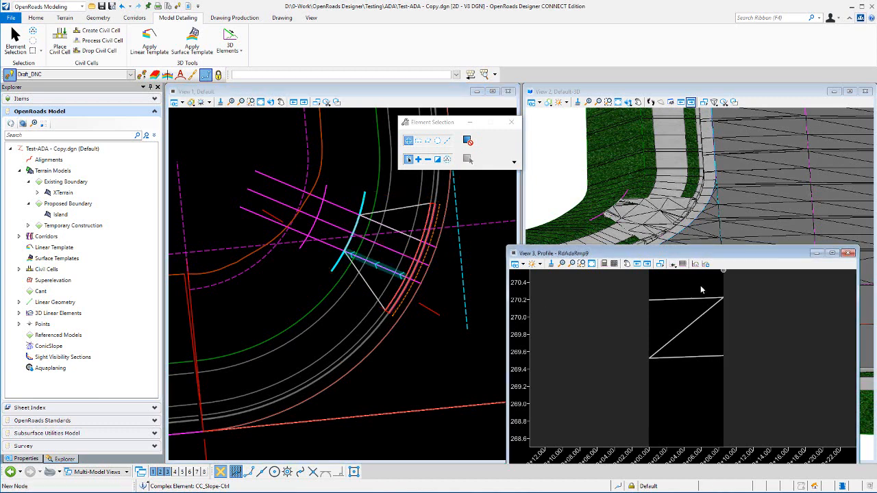
{"action": "left_click", "coordinate": [685, 328]}
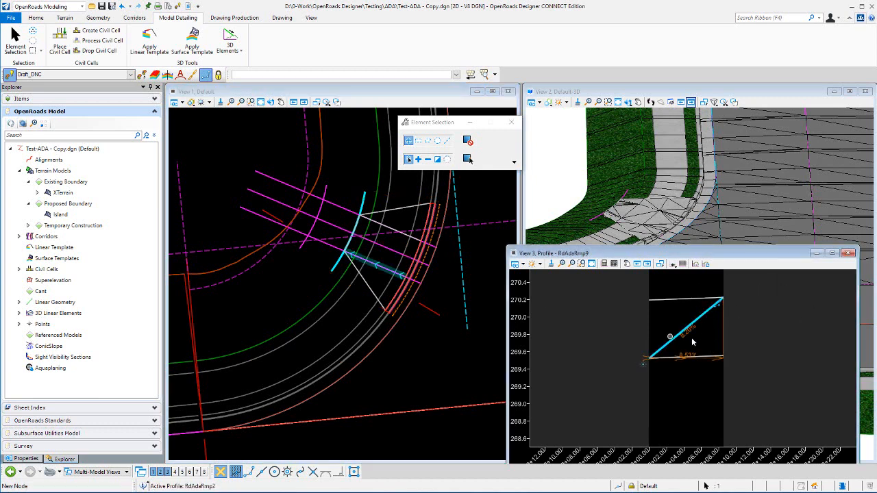
{"action": "left_click", "coordinate": [676, 288]}
{"action": "left_click", "coordinate": [357, 170]}
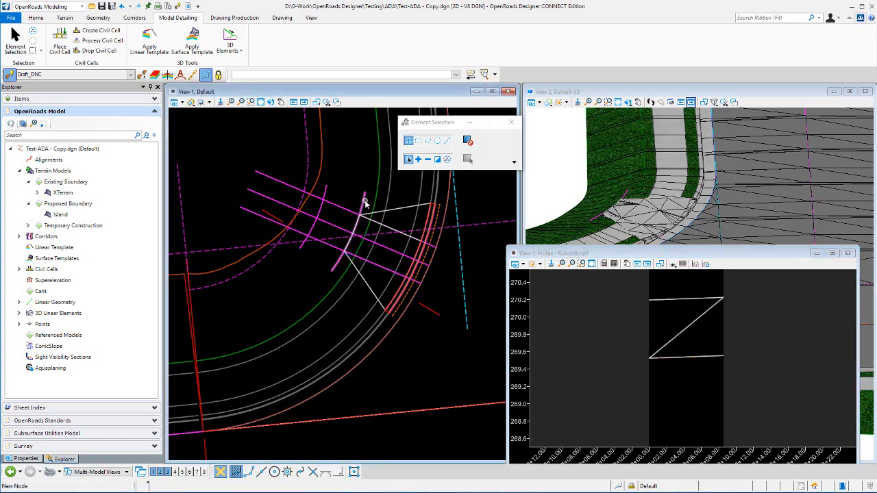
Examine the projected profile slope and vertical offset in the properties of the CC_Slope-Ctrl line
{"action": "left_click", "coordinate": [356, 226]}
{"action": "left_click", "coordinate": [26, 458]}
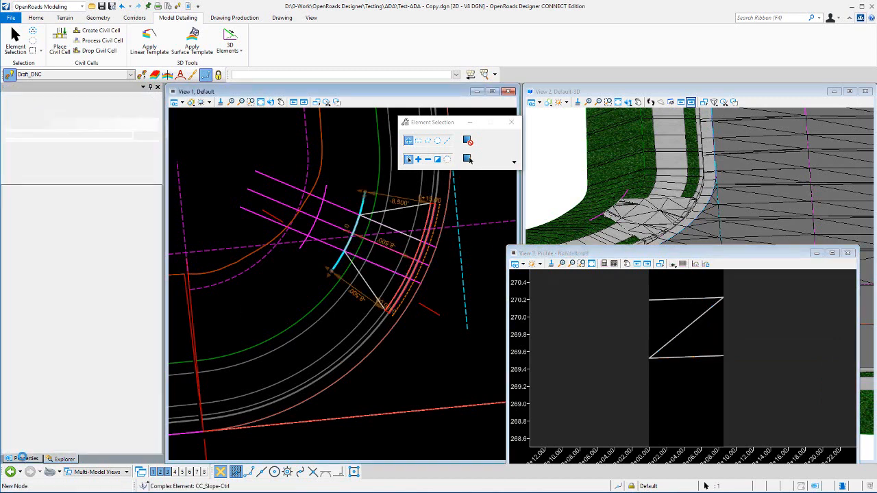
{"action": "scroll", "coordinate": [141, 438], "scroll_direction": "down", "scroll_amount": 1}
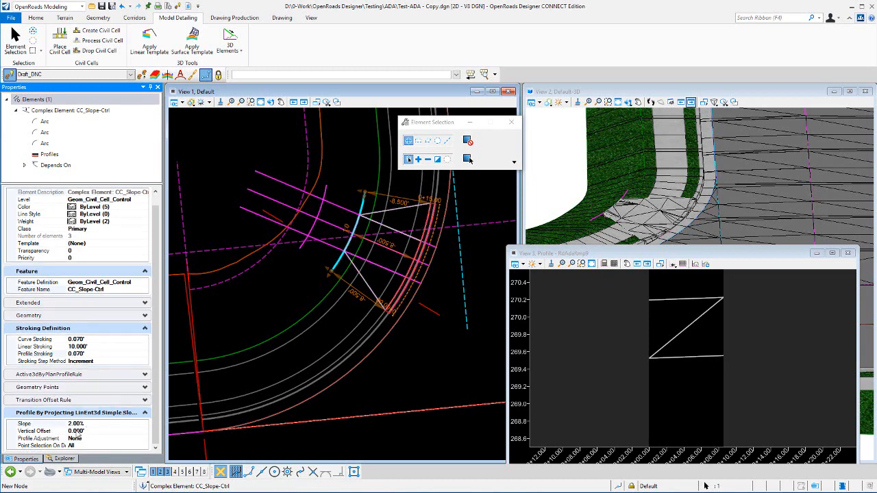
{"action": "left_click", "coordinate": [368, 164]}
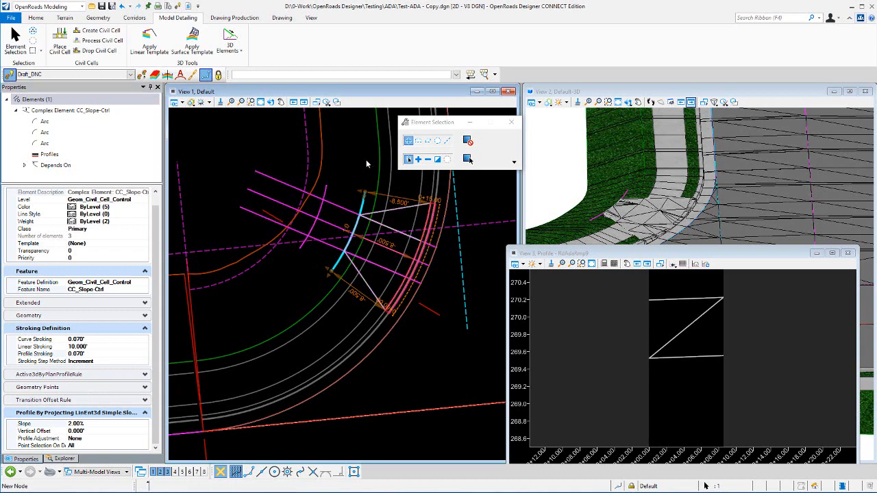
{"action": "left_click", "coordinate": [363, 197]}
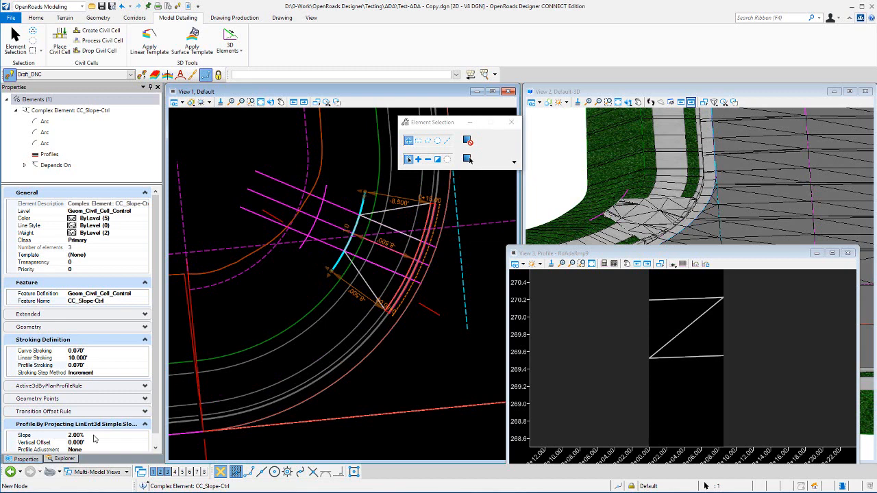
{"action": "left_click", "coordinate": [251, 134]}
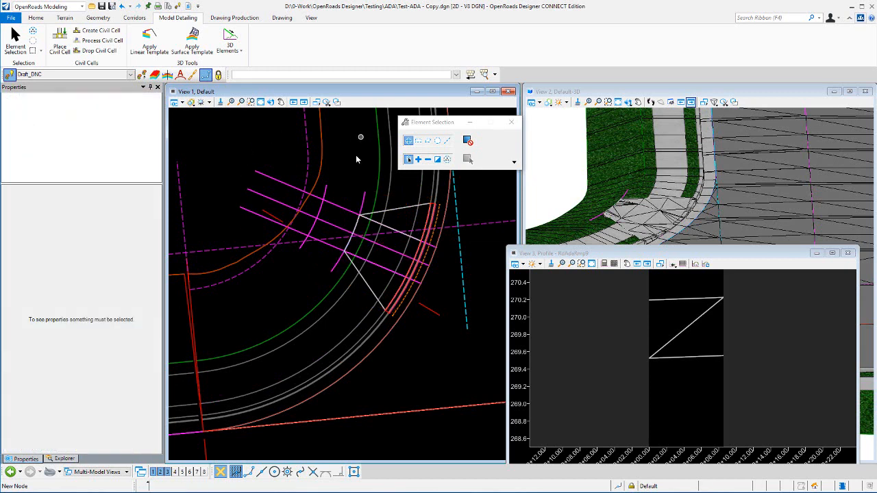
Select the Road_Sidewalk complex element along the curb at the ramp opening and review its segment lengths
{"action": "scroll", "coordinate": [345, 240], "scroll_direction": "up", "scroll_amount": 1}
{"action": "scroll", "coordinate": [420, 228], "scroll_direction": "up", "scroll_amount": 2}
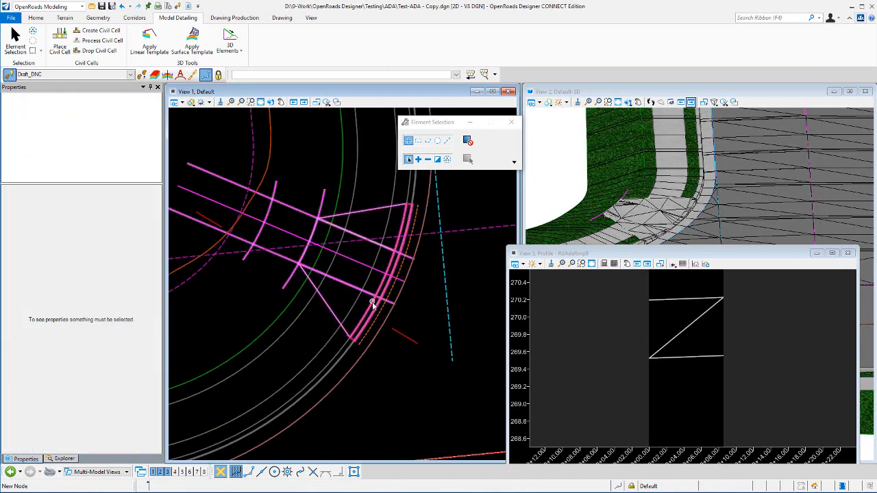
{"action": "scroll", "coordinate": [373, 304], "scroll_direction": "up", "scroll_amount": 2}
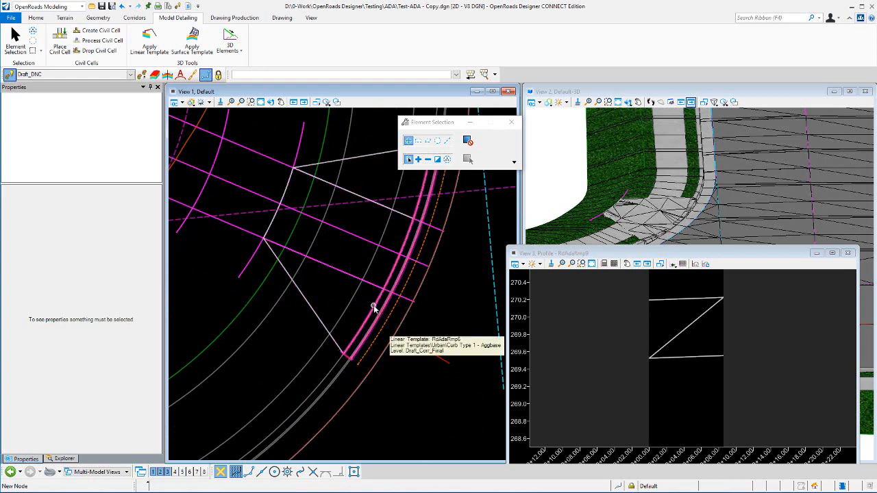
{"action": "left_click", "coordinate": [373, 308]}
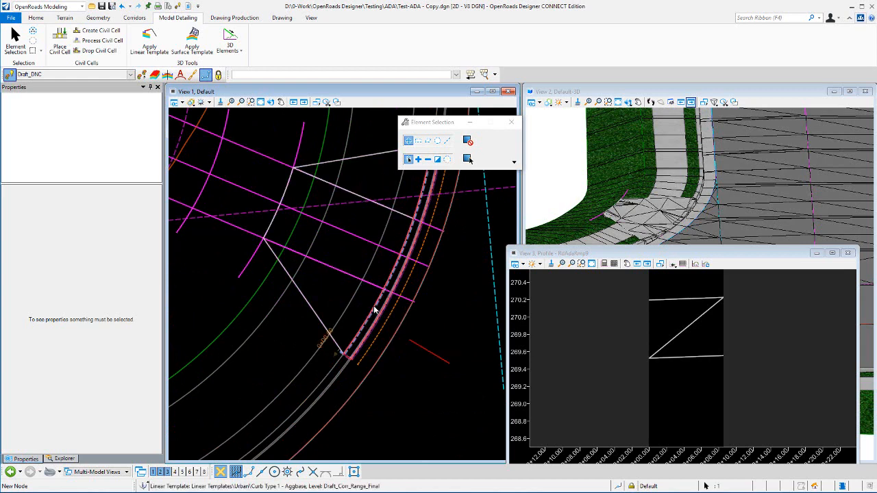
{"action": "left_click", "coordinate": [348, 330]}
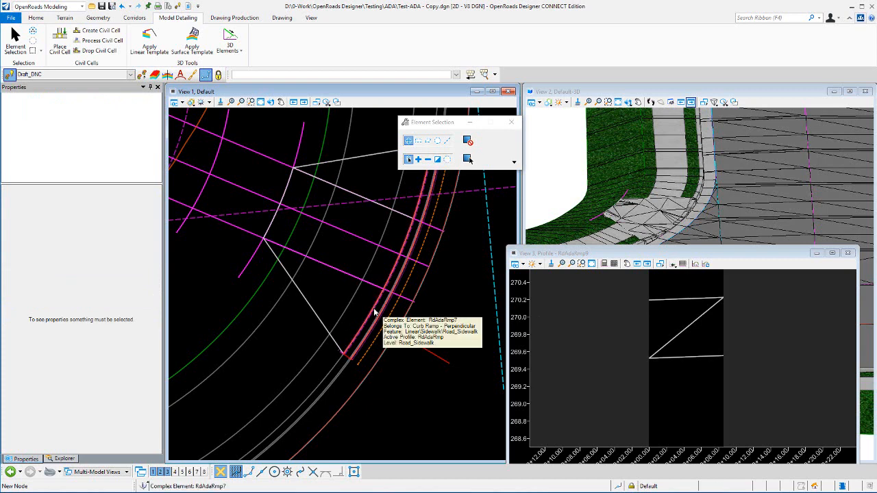
{"action": "left_click", "coordinate": [374, 310]}
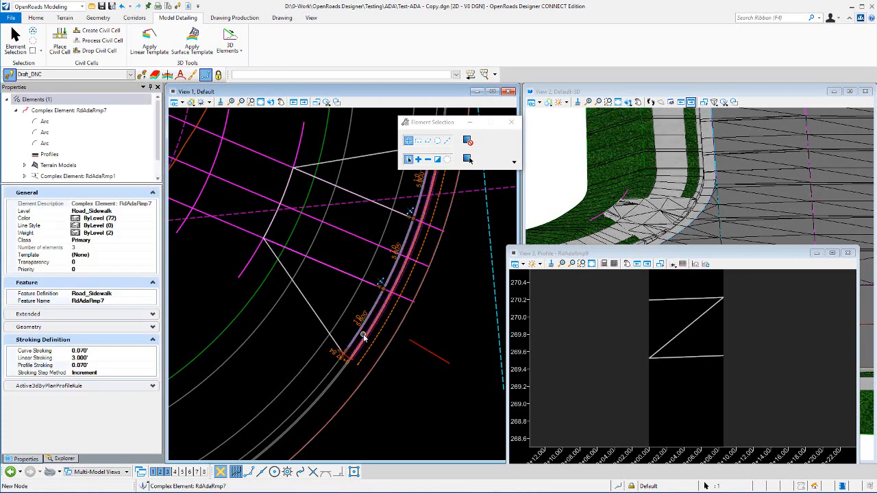
Open the profile model of the lower flare segment, RdAdaRmp1, and examine the slope of its active profile
{"action": "scroll", "coordinate": [394, 312], "scroll_direction": "down", "scroll_amount": 1}
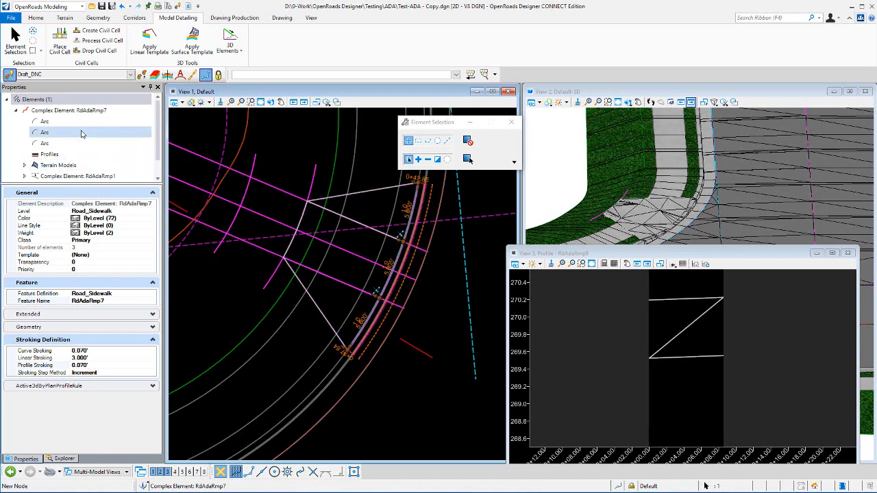
{"action": "scroll", "coordinate": [89, 136], "scroll_direction": "down", "scroll_amount": 1}
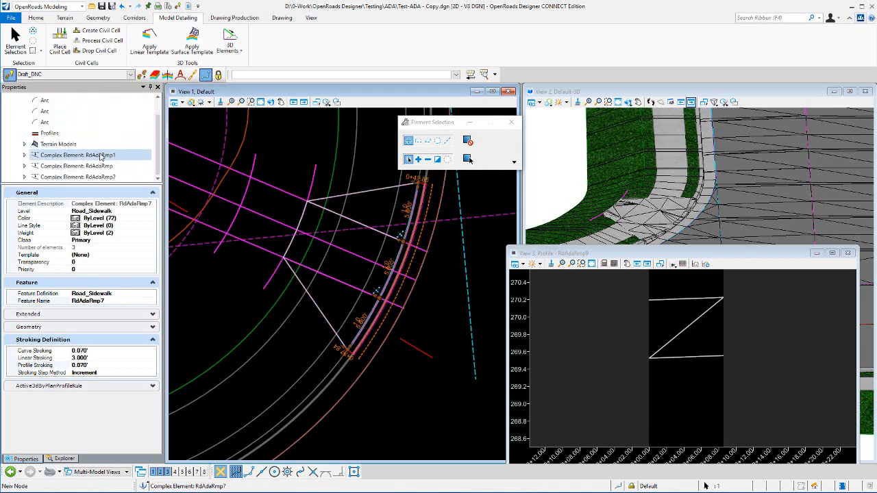
{"action": "left_click", "coordinate": [98, 157]}
{"action": "right_click", "coordinate": [98, 156]}
{"action": "left_click", "coordinate": [131, 170]}
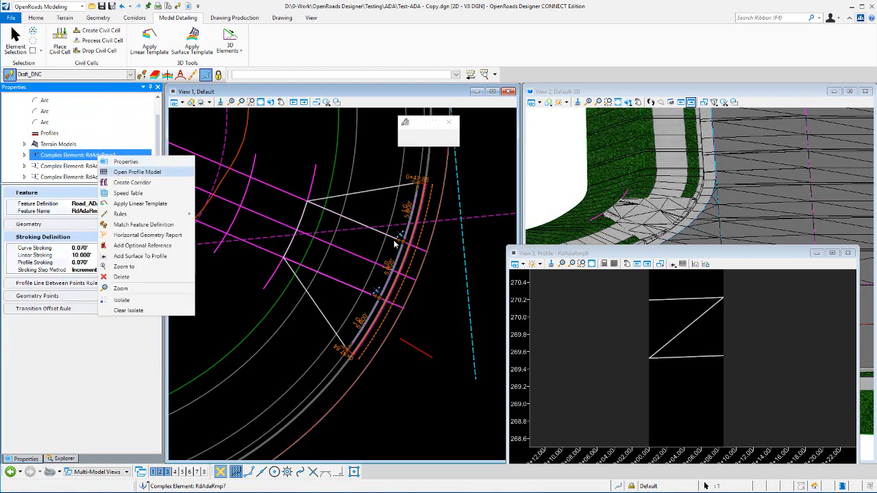
{"action": "left_click", "coordinate": [668, 332]}
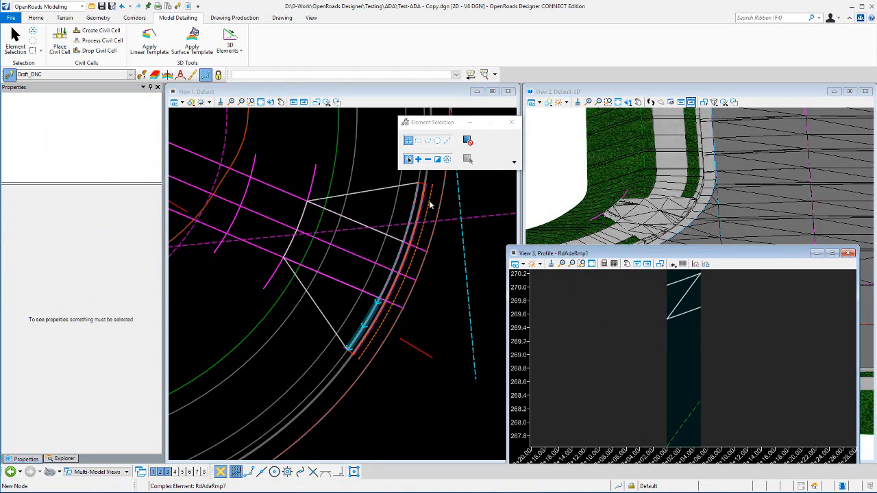
{"action": "left_click", "coordinate": [685, 294]}
{"action": "scroll", "coordinate": [683, 351], "scroll_direction": "up", "scroll_amount": 1}
{"action": "scroll", "coordinate": [682, 348], "scroll_direction": "down", "scroll_amount": 1}
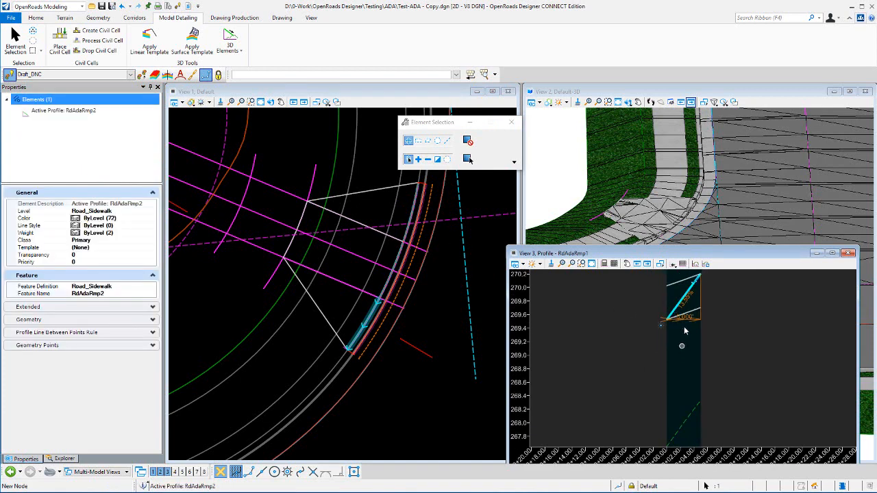
{"action": "scroll", "coordinate": [703, 281], "scroll_direction": "up", "scroll_amount": 2}
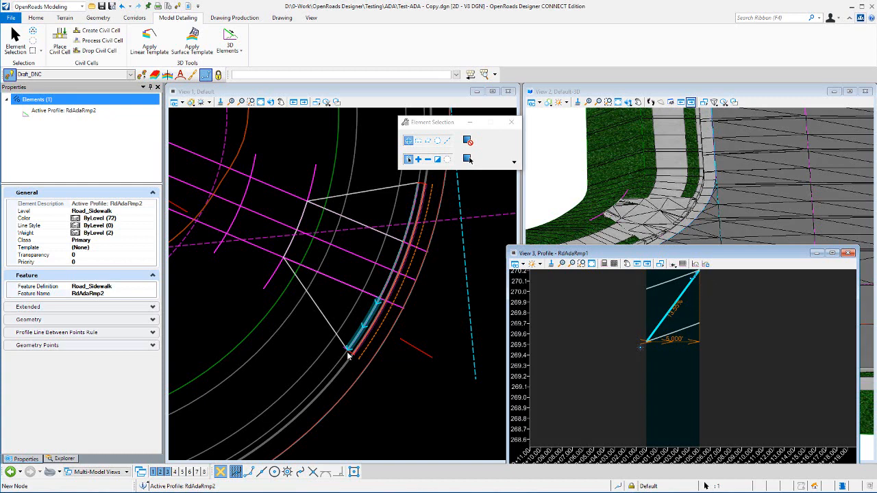
Set the lower flare segment length of the Road_Sidewalk complex element RdAdaRmp7 to 10 feet
{"action": "left_click", "coordinate": [334, 303]}
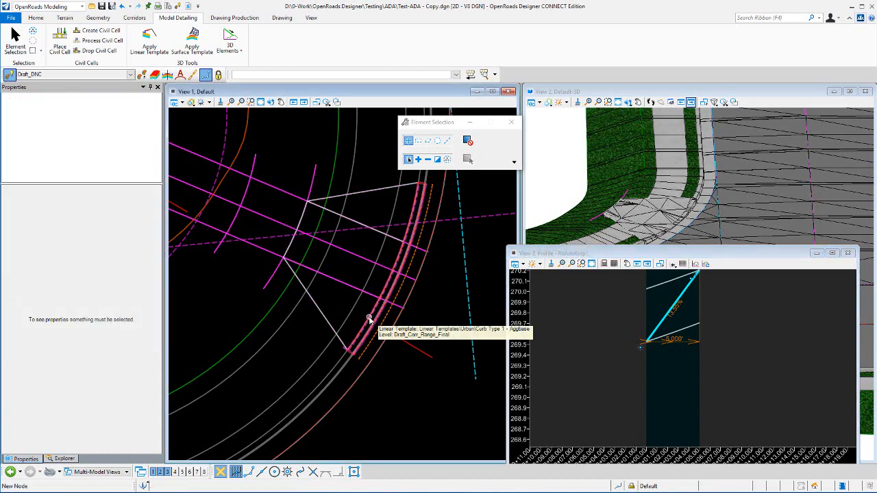
{"action": "mouse_move", "coordinate": [369, 319]}
{"action": "left_click", "coordinate": [388, 370]}
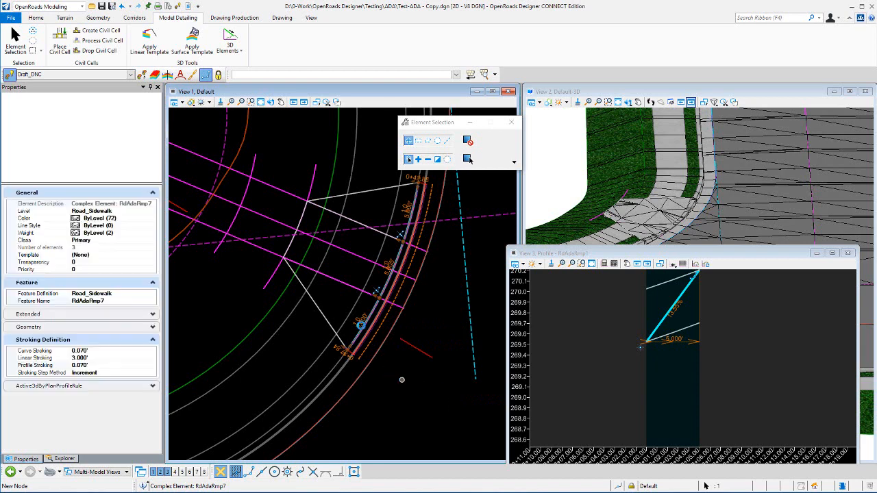
{"action": "left_click", "coordinate": [362, 322]}
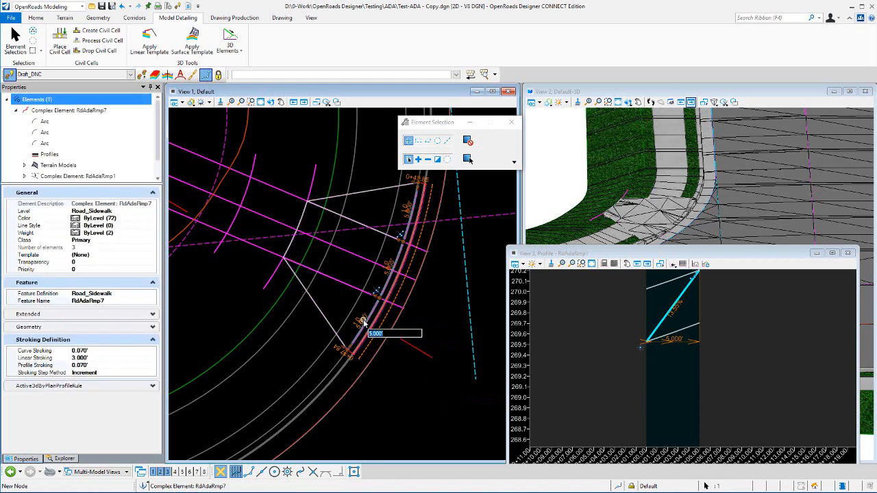
{"action": "key", "text": "BackSpace"}
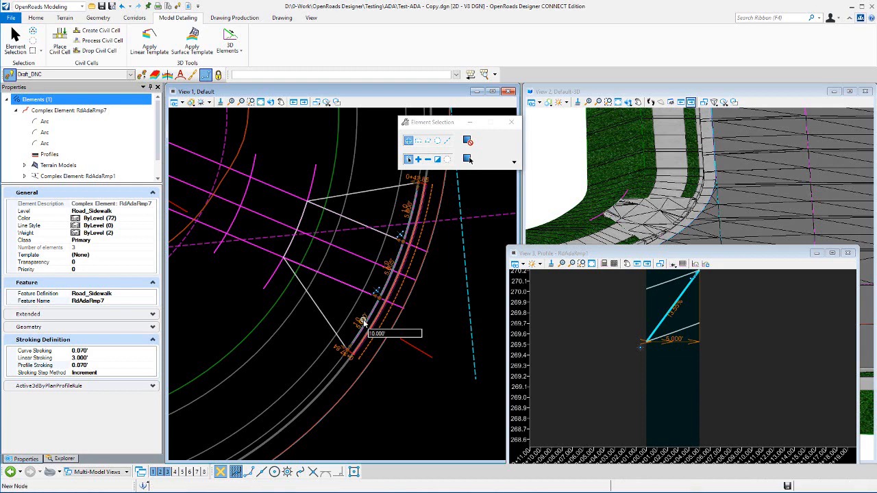
{"action": "key", "text": "Return"}
Check the lower flare's active profile slope and length in the RdAdaRmp1 profile view, and clear the selection
{"action": "scroll", "coordinate": [700, 395], "scroll_direction": "down", "scroll_amount": 1}
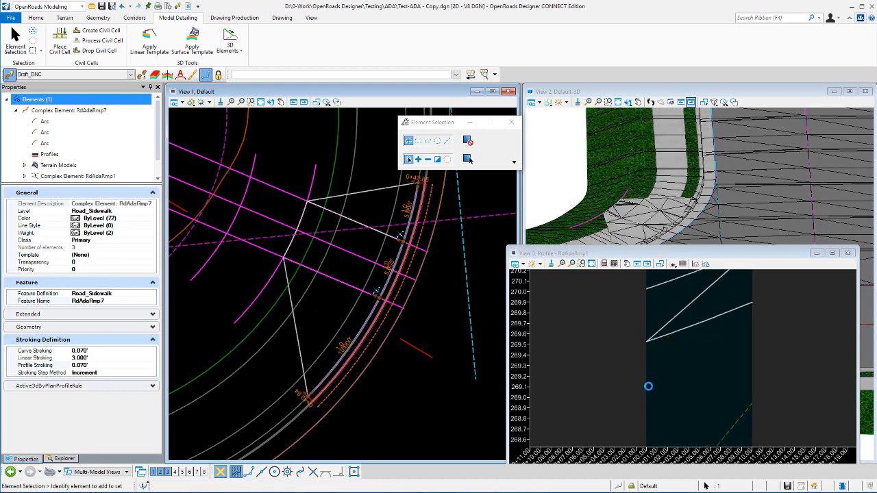
{"action": "left_click", "coordinate": [666, 363]}
{"action": "left_click", "coordinate": [705, 316]}
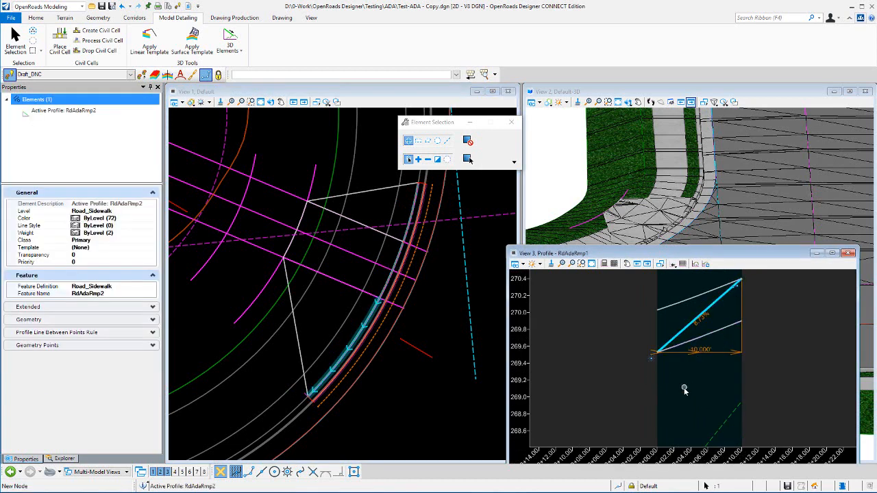
{"action": "left_click", "coordinate": [699, 382]}
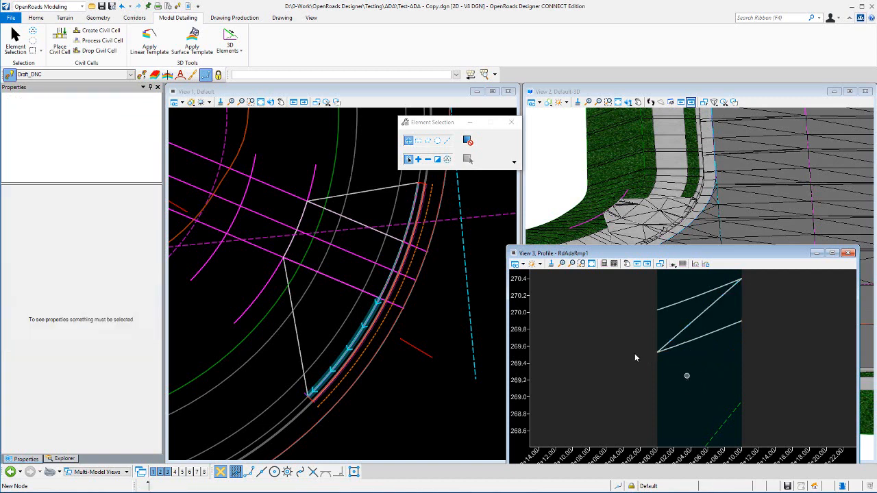
Open the profile model of the upper flare segment, RdAdaRmp2, and examine the slope of its active profile
{"action": "scroll", "coordinate": [301, 359], "scroll_direction": "down", "scroll_amount": 1}
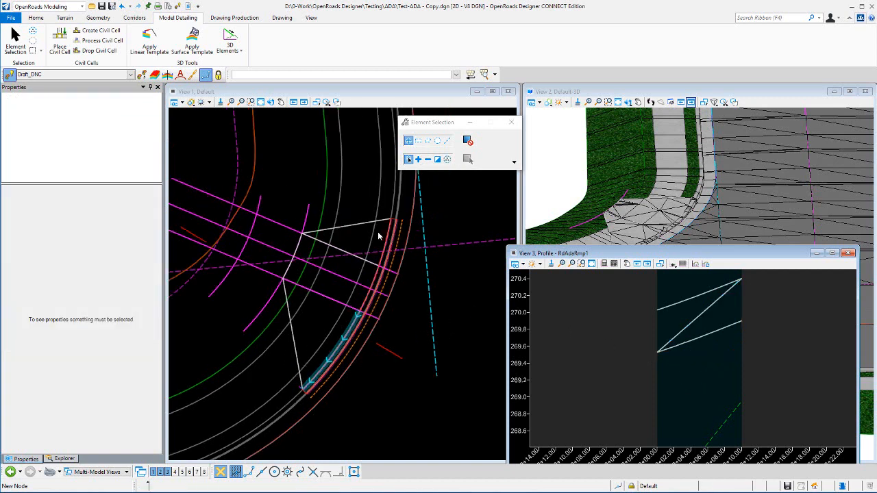
{"action": "scroll", "coordinate": [380, 236], "scroll_direction": "up", "scroll_amount": 2}
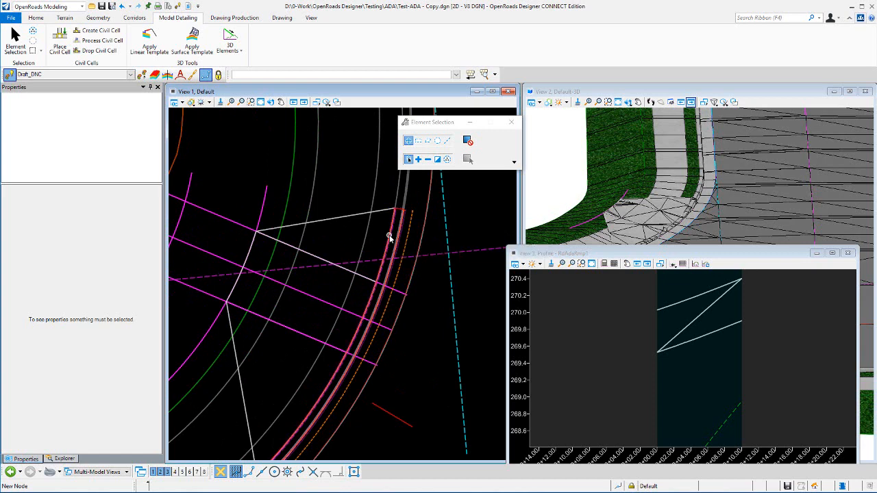
{"action": "left_click", "coordinate": [391, 243]}
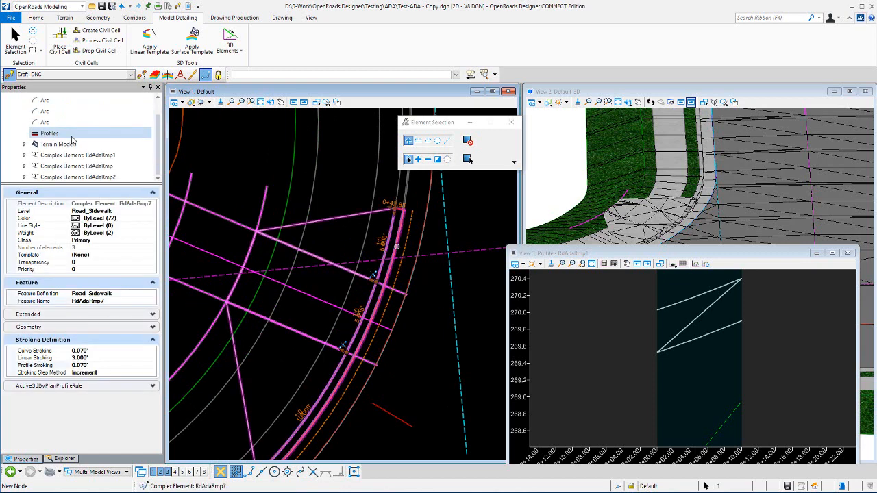
{"action": "right_click", "coordinate": [76, 177]}
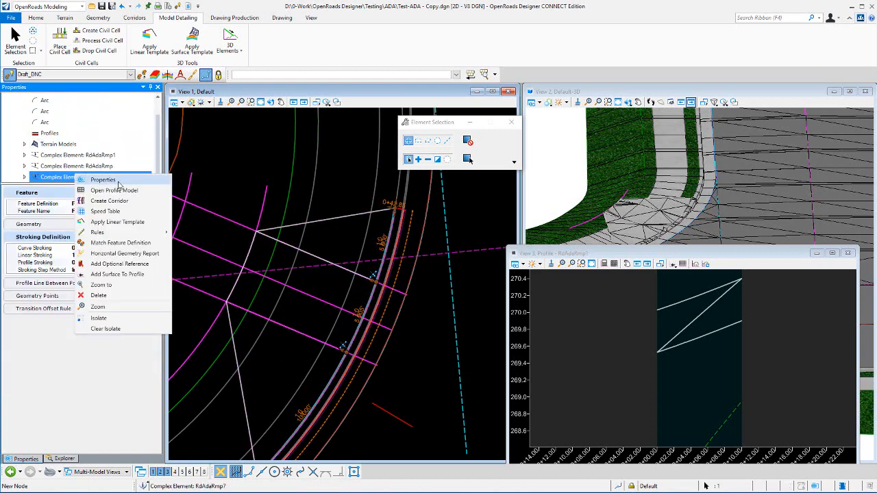
{"action": "left_click", "coordinate": [115, 190]}
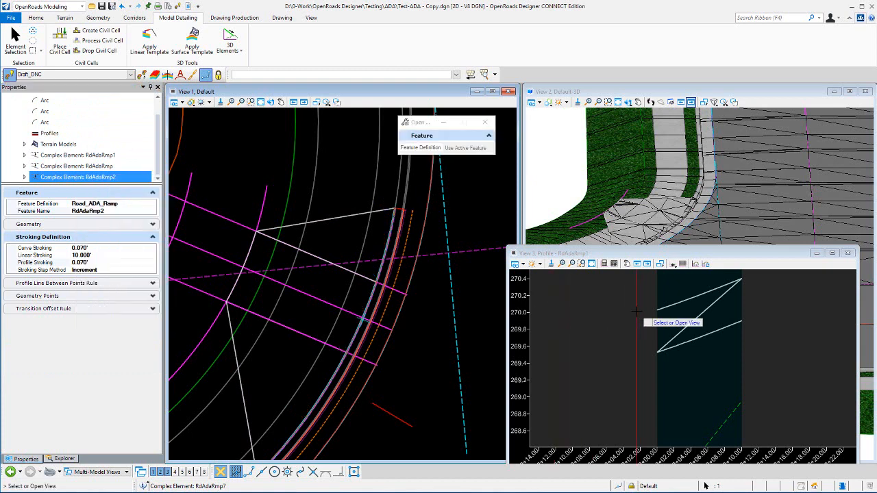
{"action": "left_click", "coordinate": [629, 314]}
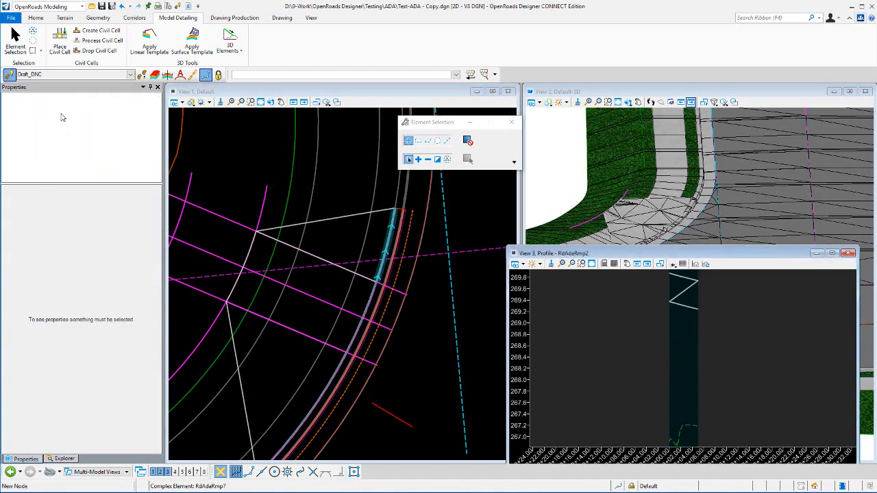
{"action": "left_click", "coordinate": [686, 290]}
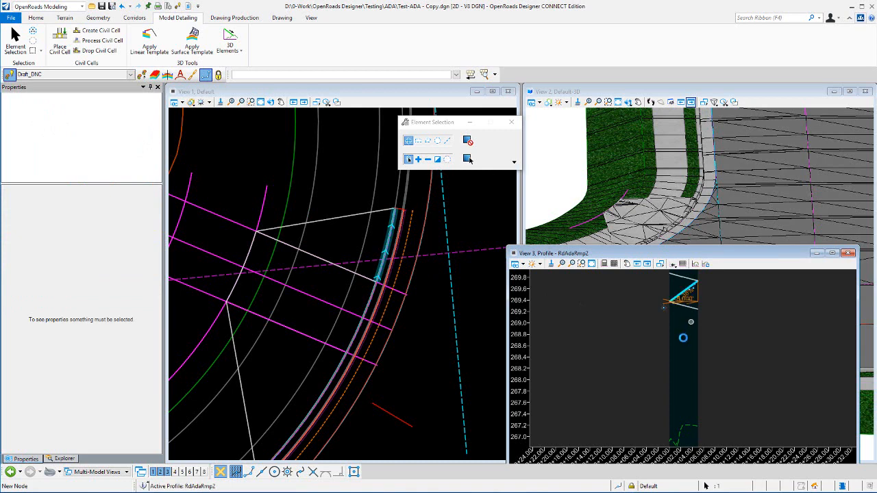
{"action": "scroll", "coordinate": [678, 329], "scroll_direction": "up", "scroll_amount": 3}
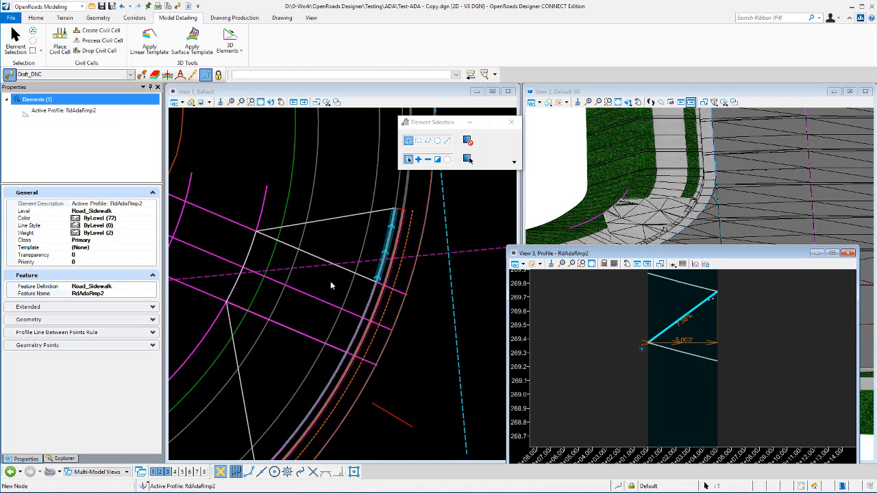
Set the upper flare segment length of the Road_Sidewalk complex element RdAdaRmp7 to 10 feet
{"action": "scroll", "coordinate": [330, 286], "scroll_direction": "down", "scroll_amount": 2}
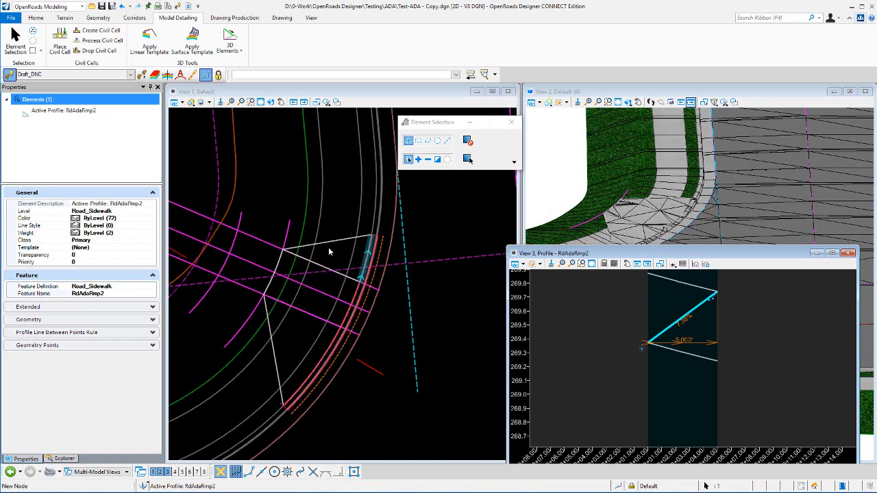
{"action": "left_click", "coordinate": [343, 211]}
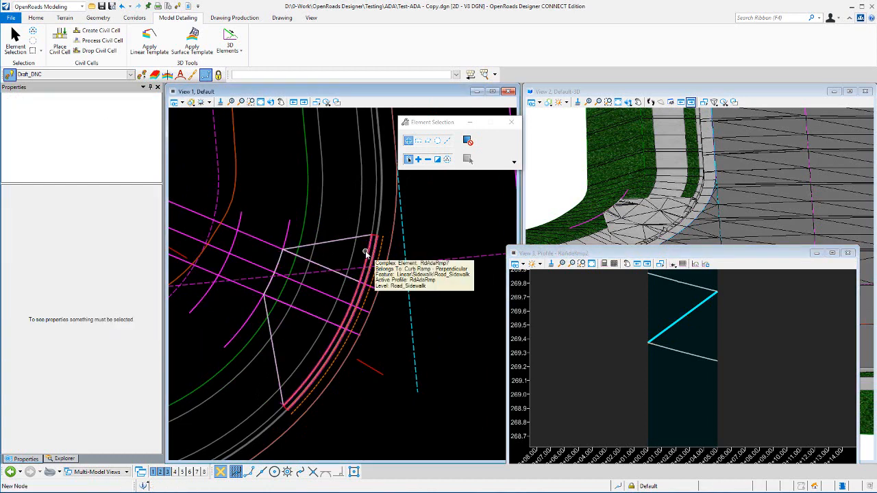
{"action": "left_click", "coordinate": [367, 258]}
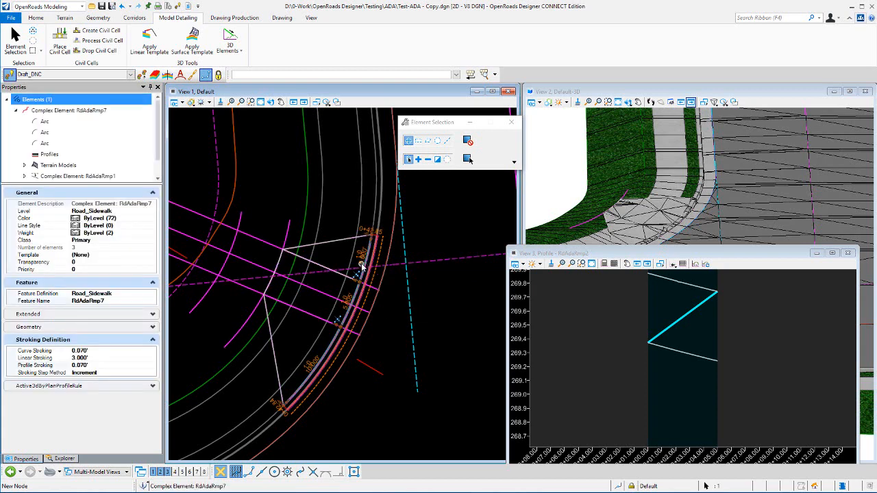
{"action": "left_click", "coordinate": [361, 265]}
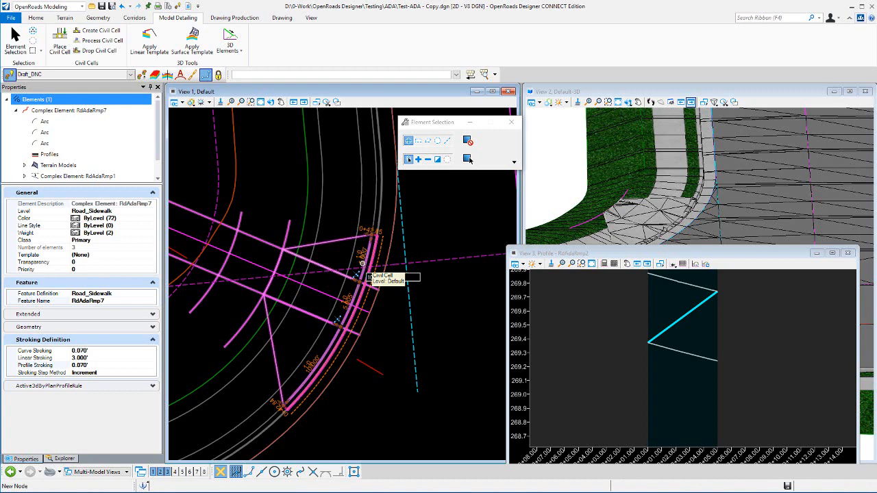
{"action": "key", "text": "Return"}
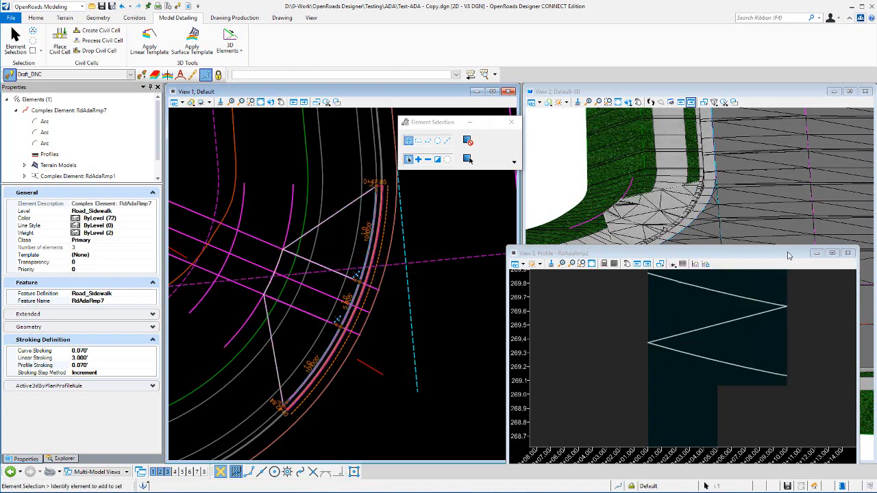
Close the profile view and open the corridor objects of the curb return corridor, RdEoP_L
{"action": "left_click_drag", "start_coordinate": [789, 254], "coordinate": [801, 251]}
{"action": "left_click", "coordinate": [862, 250]}
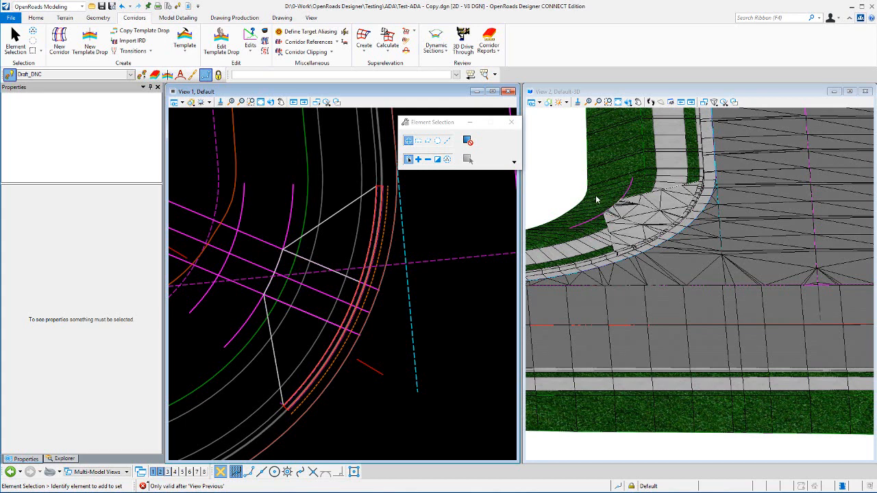
{"action": "left_click", "coordinate": [264, 31]}
{"action": "scroll", "coordinate": [302, 162], "scroll_direction": "down", "scroll_amount": 2}
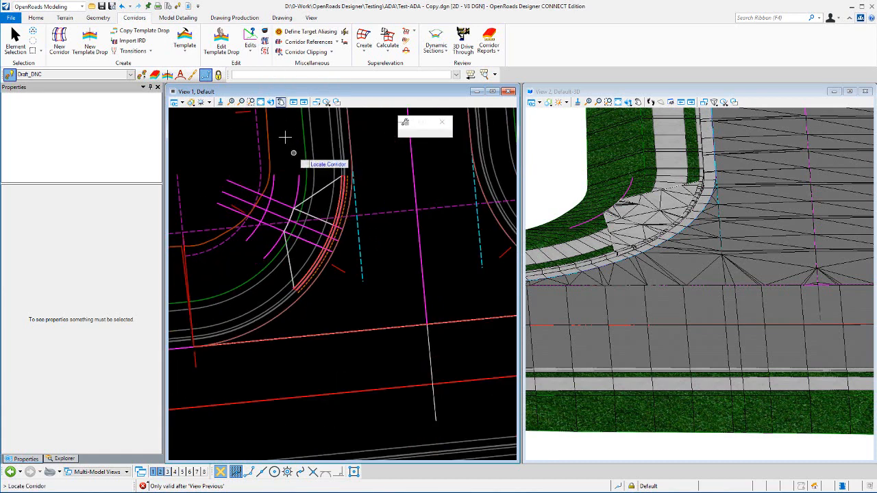
{"action": "left_click", "coordinate": [298, 142]}
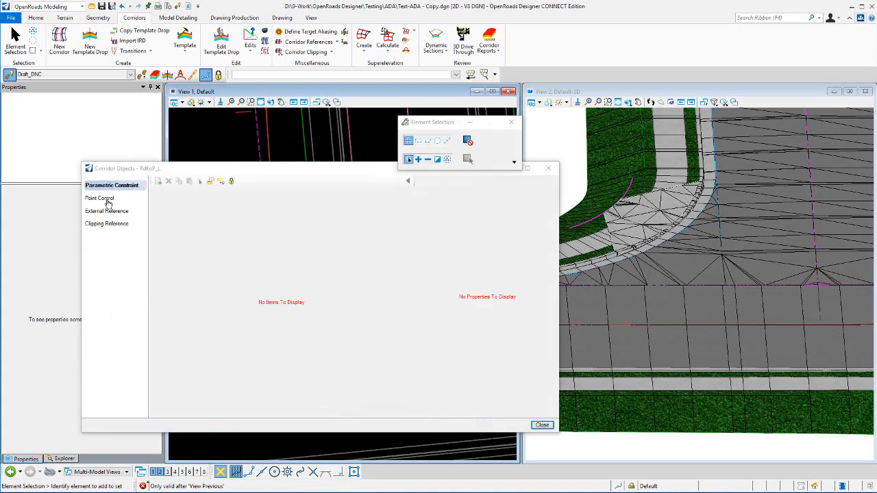
Start a parametric constraint for SW Front Buffer Width, locked to the corridor start, with a stop value of 8.5
{"action": "left_click", "coordinate": [158, 181]}
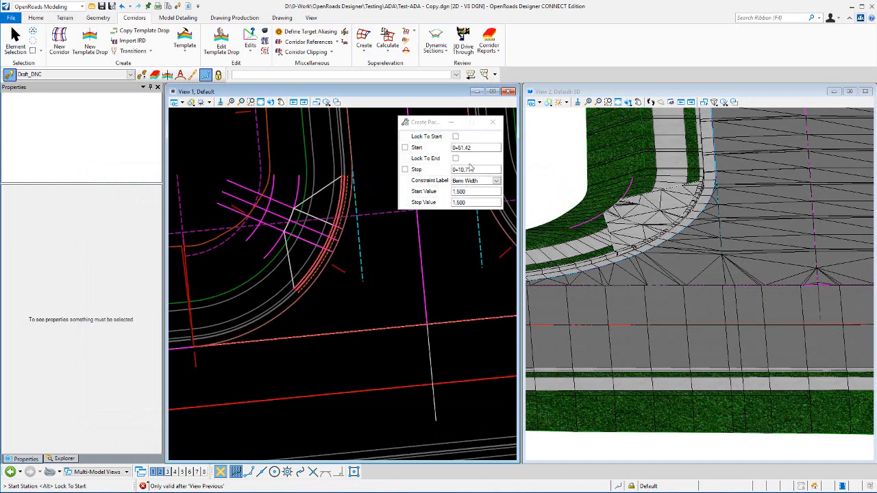
{"action": "left_click", "coordinate": [455, 136]}
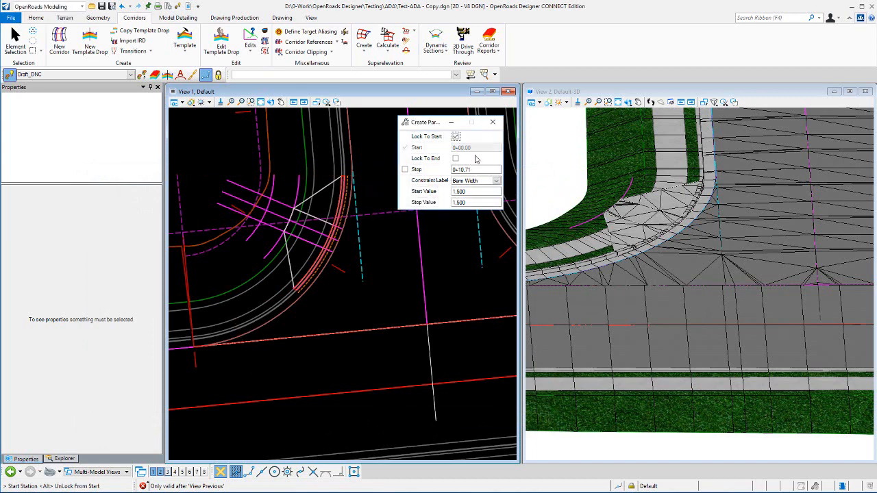
{"action": "left_click", "coordinate": [496, 180]}
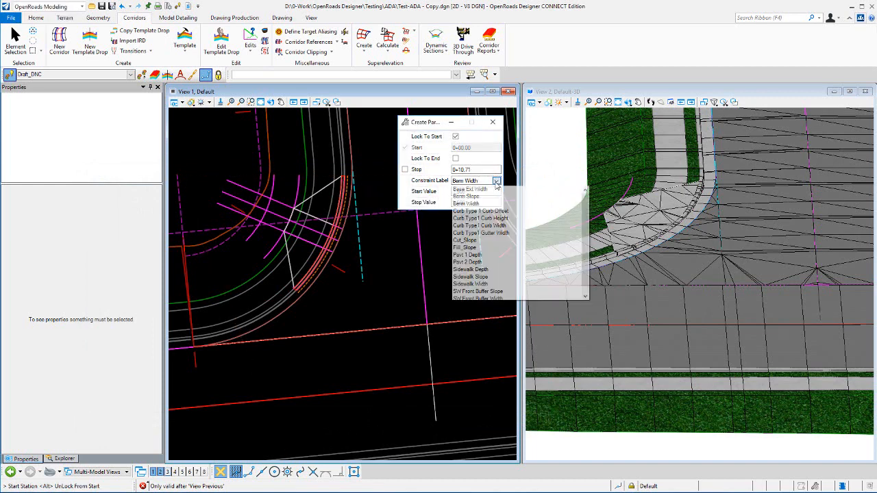
{"action": "scroll", "coordinate": [498, 257], "scroll_direction": "down", "scroll_amount": 1}
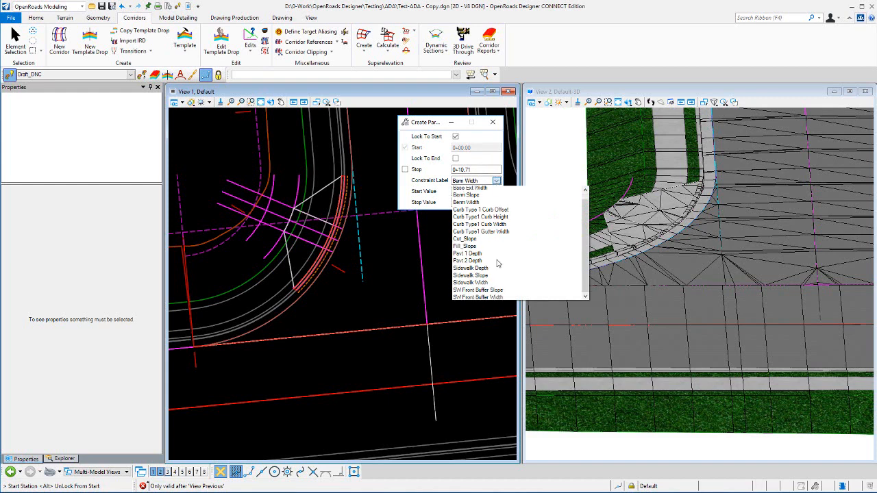
{"action": "left_click", "coordinate": [480, 291]}
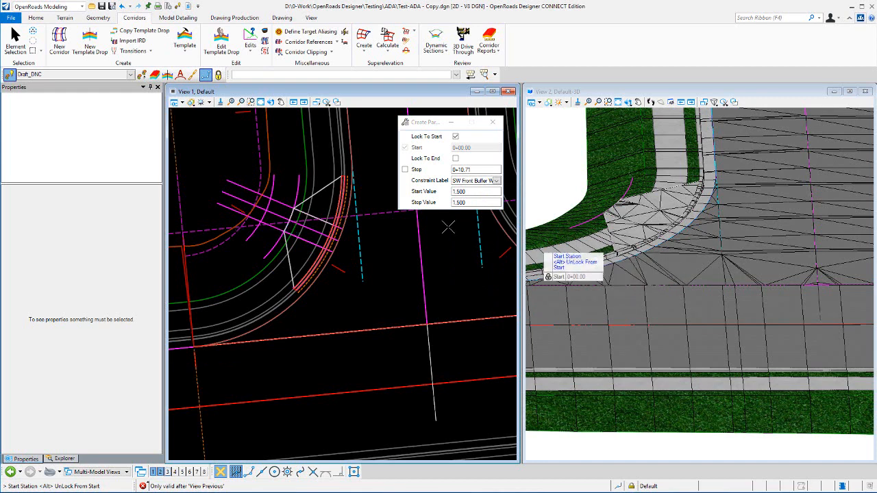
{"action": "left_click_drag", "start_coordinate": [474, 203], "coordinate": [448, 206]}
{"action": "type", "text": "8"}
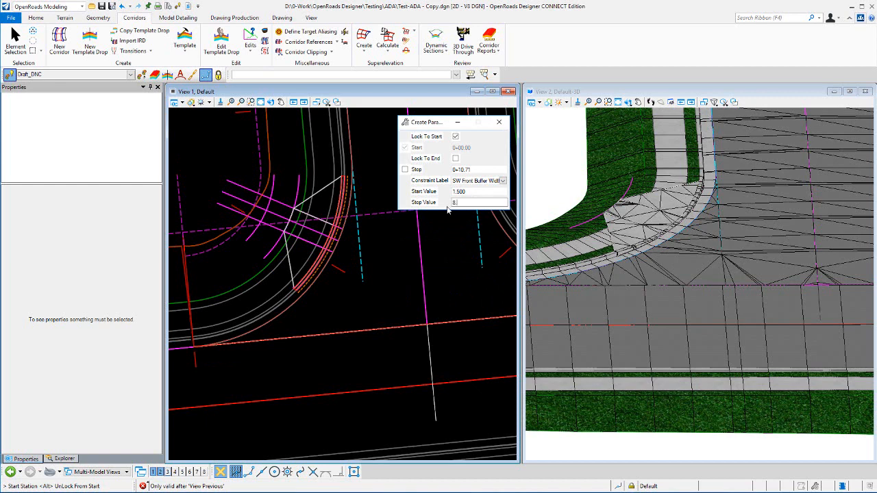
{"action": "type", "text": ".5"}
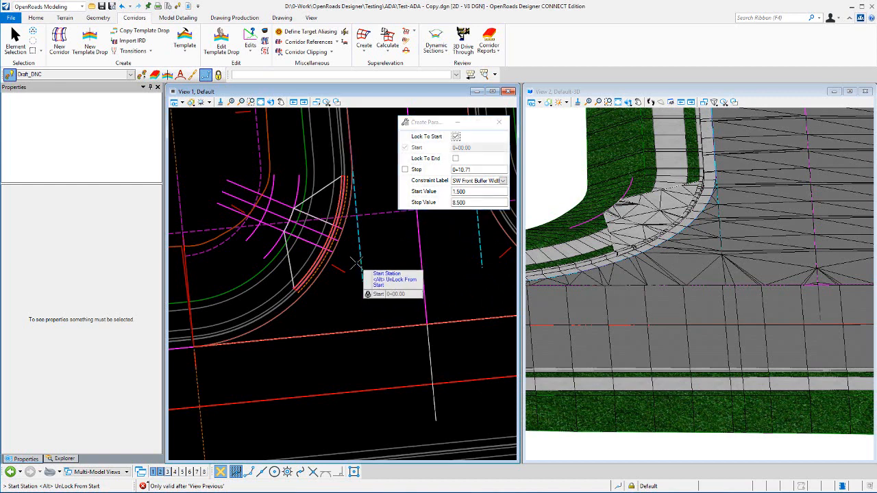
Place the constraint's end station at the ramp, 0+33.99, and accept start value 1.5 and stop value 8.5
{"action": "left_click", "coordinate": [328, 306]}
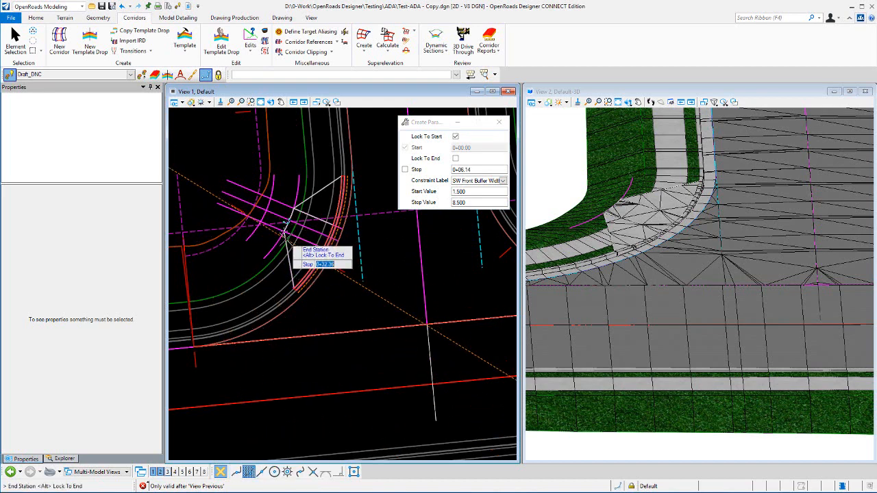
{"action": "left_click", "coordinate": [366, 288]}
{"action": "left_click", "coordinate": [365, 288]}
{"action": "left_click", "coordinate": [365, 288]}
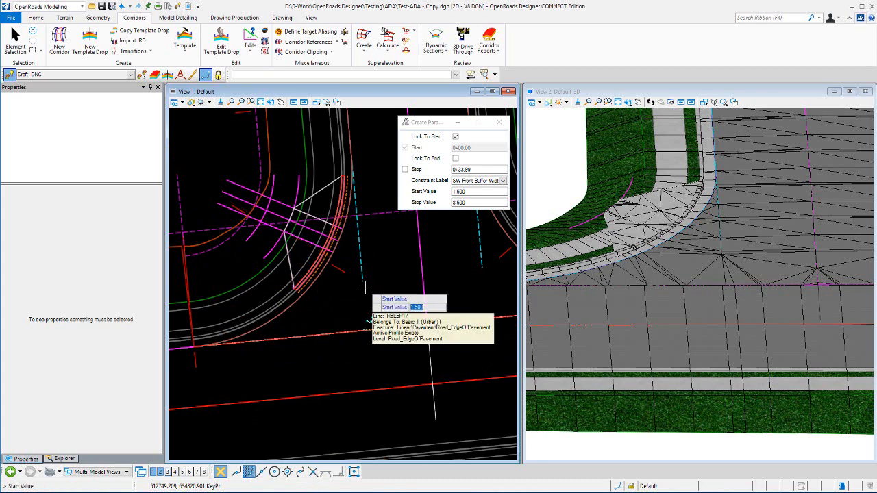
{"action": "left_click", "coordinate": [366, 288]}
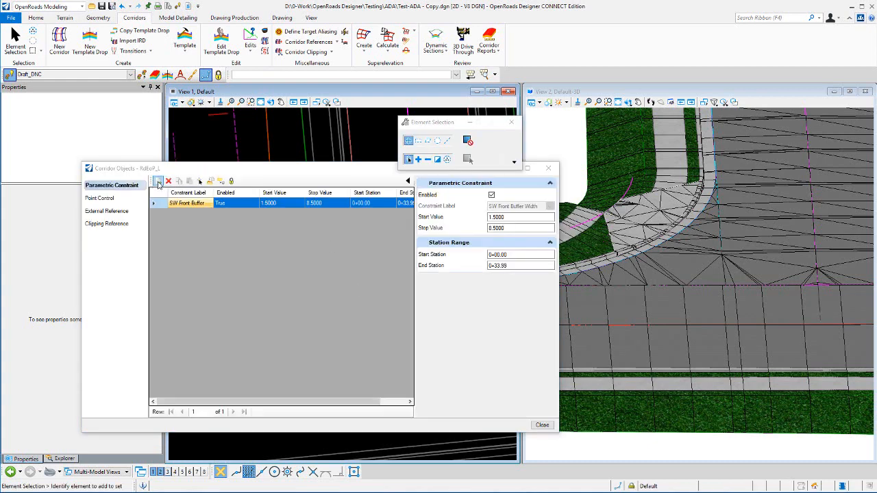
Start another SW Front Buffer Width parametric constraint, unlocked from the corridor start, with start value 8.8 and stop value 8.5
{"action": "left_click", "coordinate": [158, 181]}
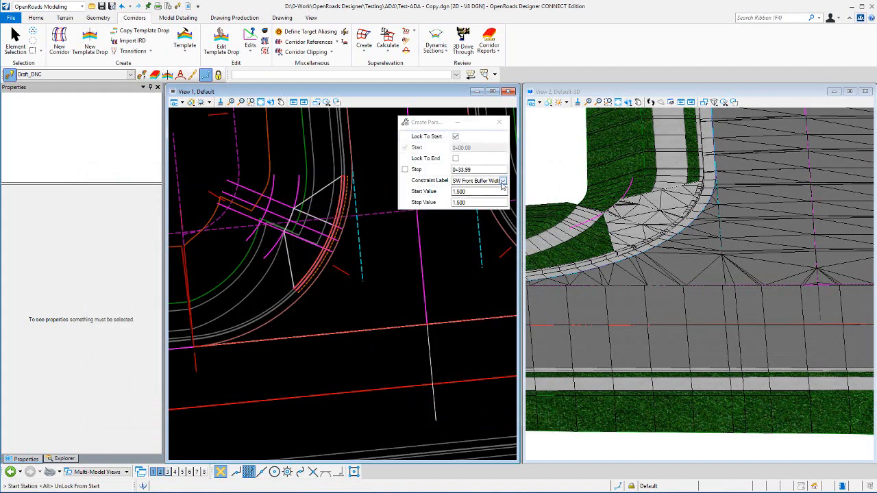
{"action": "left_click", "coordinate": [451, 192]}
{"action": "type", "text": "8.8"}
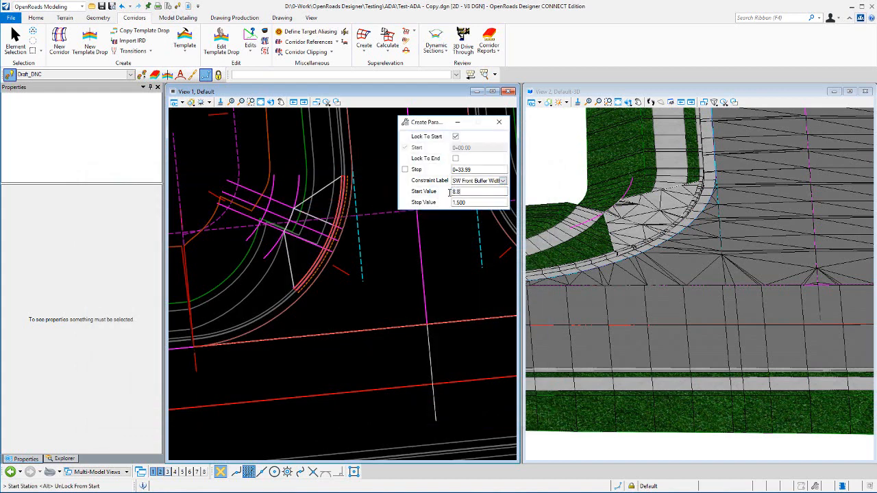
{"action": "key", "text": "Tab"}
{"action": "type", "text": "8"}
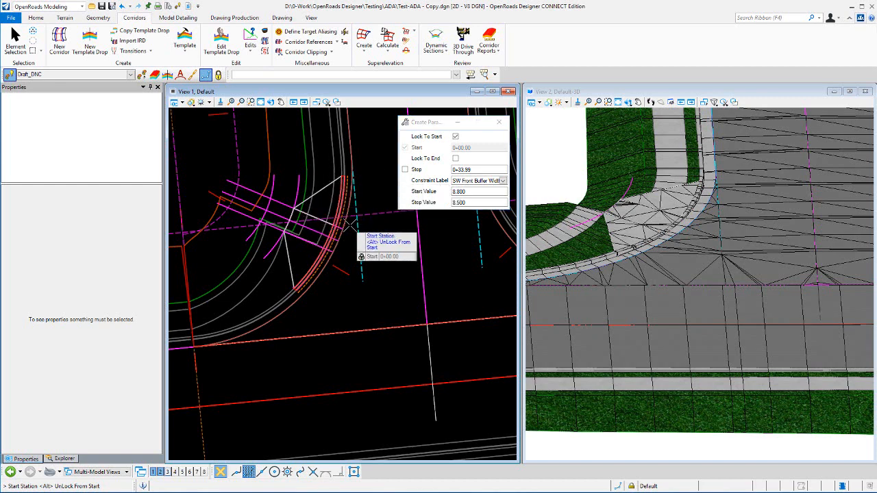
{"action": "left_click", "coordinate": [455, 137]}
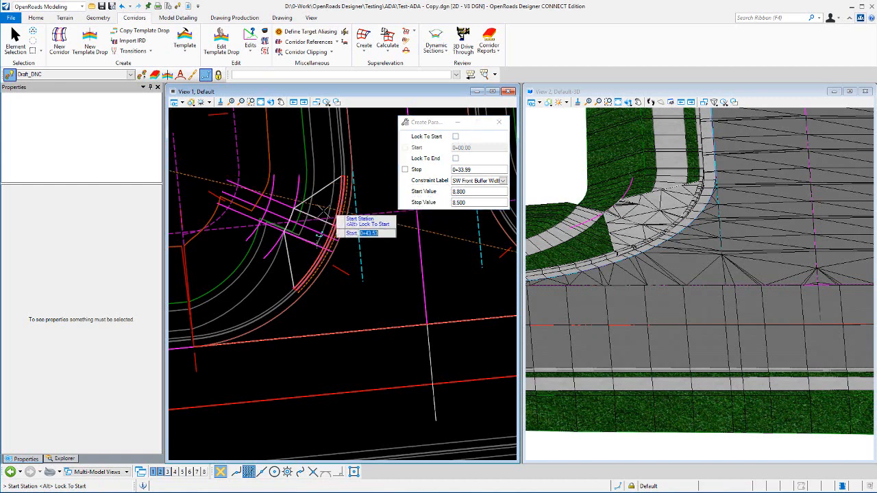
Place the second constraint across the ramp from station 0+33.99 to 0+41.17, and correct its start value to 8.5
{"action": "left_click", "coordinate": [288, 232]}
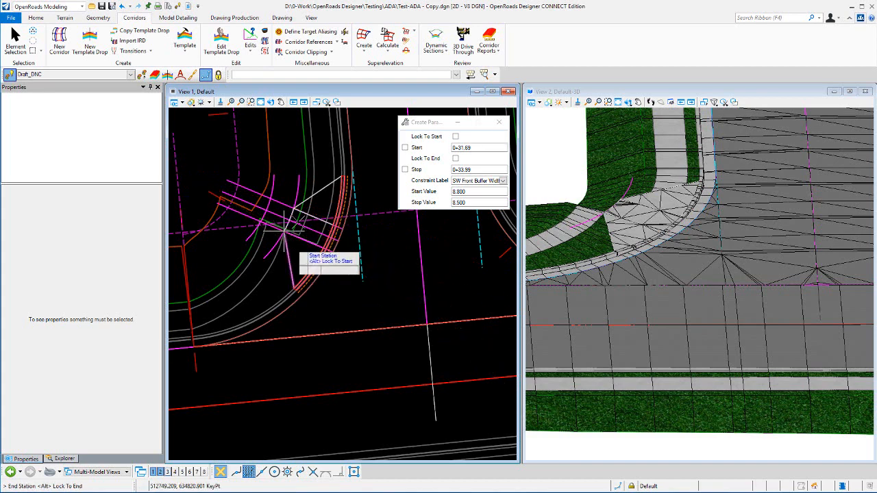
{"action": "left_click", "coordinate": [291, 163]}
{"action": "left_click", "coordinate": [290, 159]}
{"action": "left_click", "coordinate": [290, 159]}
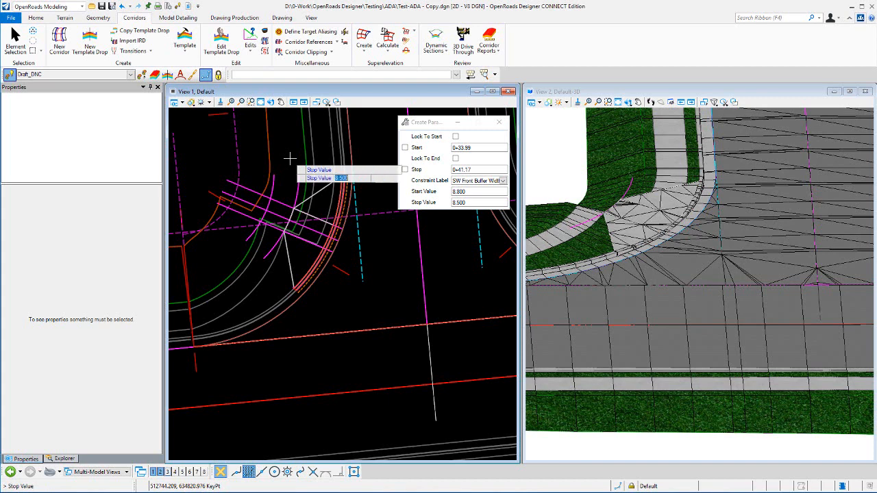
{"action": "left_click", "coordinate": [290, 159]}
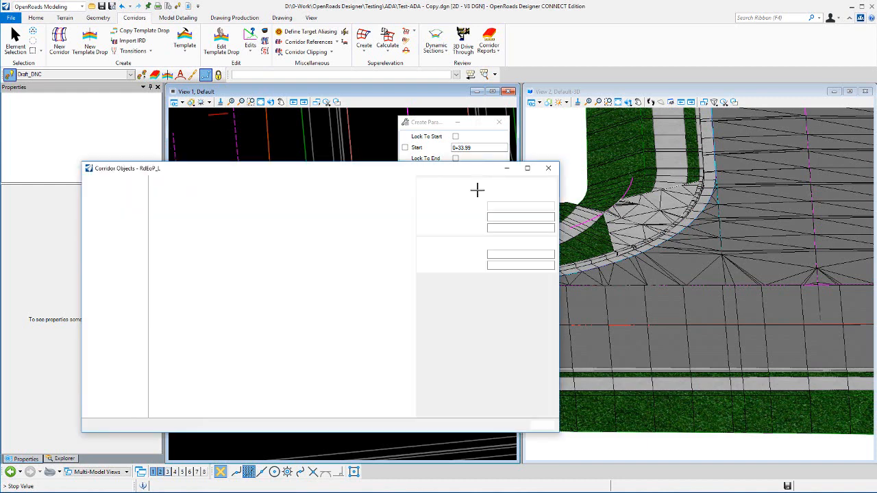
{"action": "left_click", "coordinate": [280, 217]}
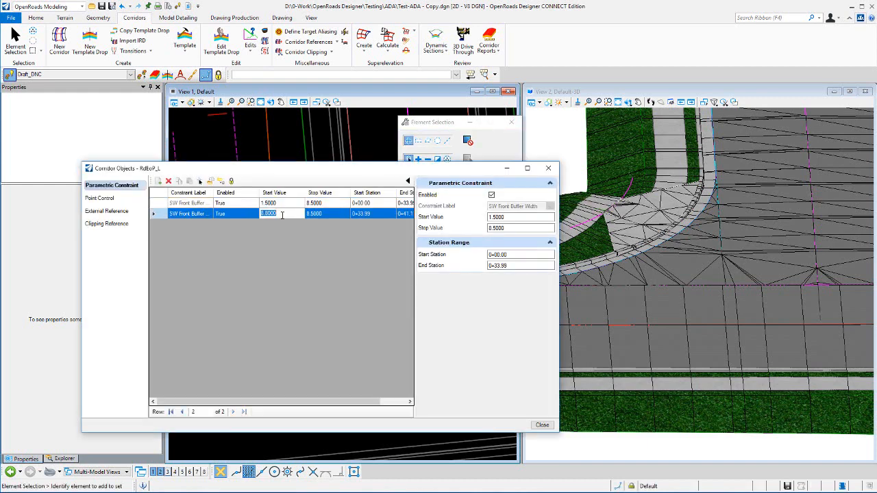
{"action": "type", "text": "8"}
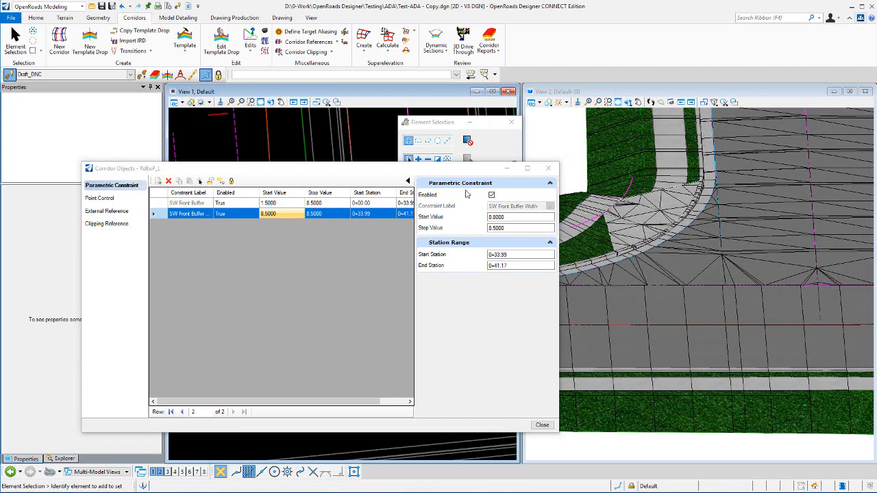
Start a third SW Front Buffer Width parametric constraint with a start value of 8.5
{"action": "left_click", "coordinate": [159, 181]}
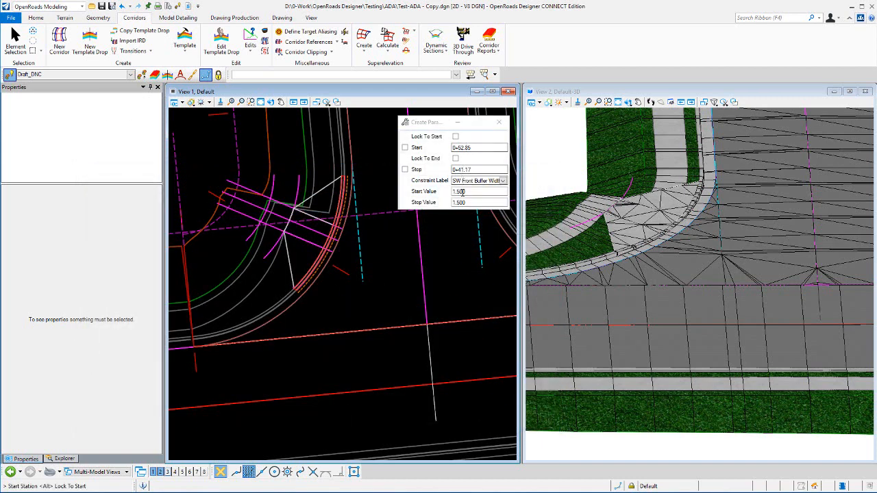
{"action": "left_click_drag", "start_coordinate": [472, 192], "coordinate": [436, 193]}
{"action": "type", "text": "8."}
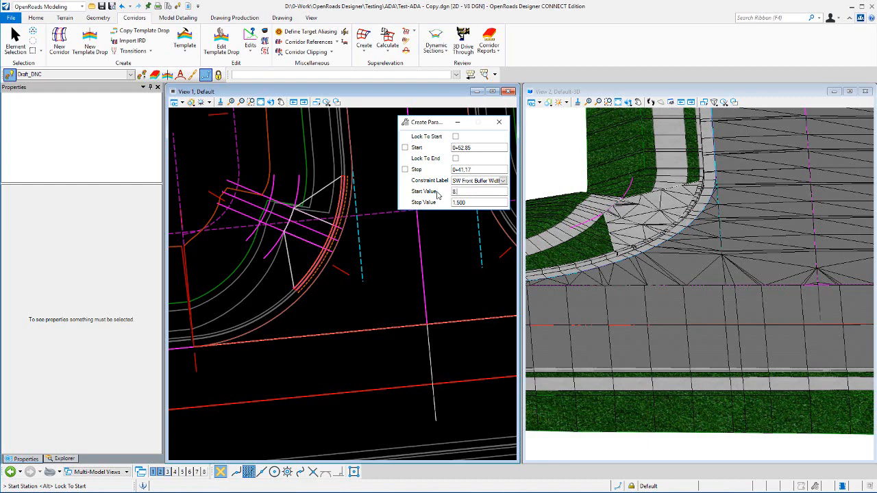
{"action": "type", "text": "5"}
{"action": "key", "text": "Return"}
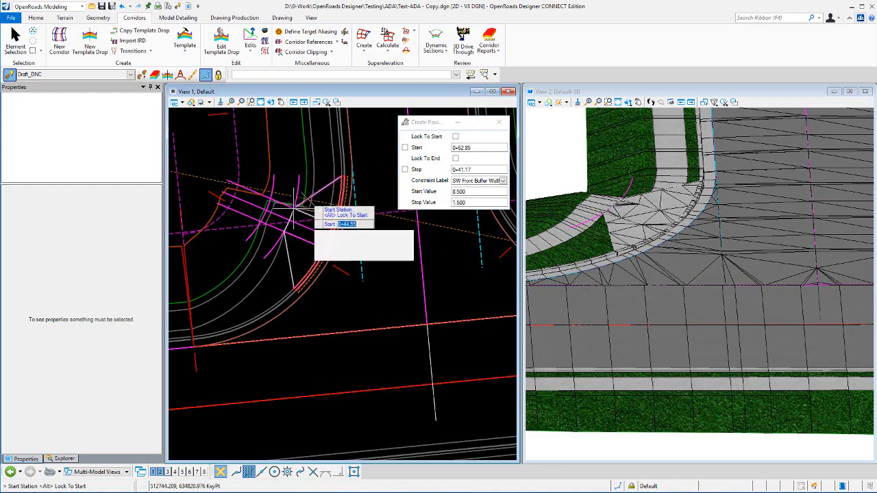
Place the third constraint from station 0+41.17 to 0+65.94 with stop value 1.5, and close the corridor objects
{"action": "left_click", "coordinate": [338, 215]}
{"action": "scroll", "coordinate": [339, 219], "scroll_direction": "down", "scroll_amount": 2}
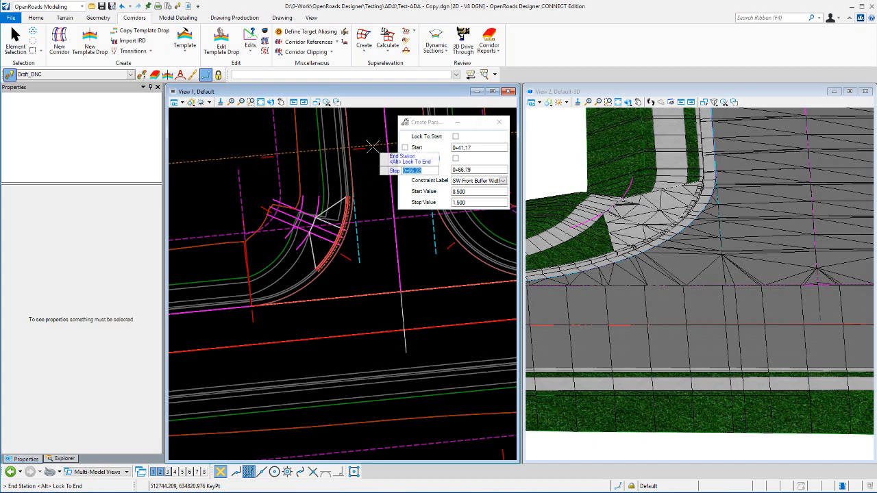
{"action": "left_click", "coordinate": [372, 146]}
{"action": "left_click", "coordinate": [371, 167]}
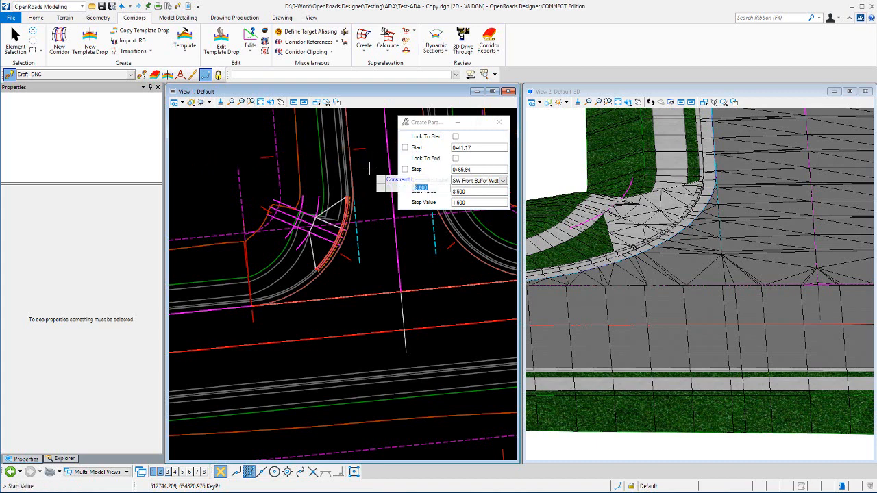
{"action": "left_click", "coordinate": [369, 168]}
{"action": "left_click", "coordinate": [369, 168]}
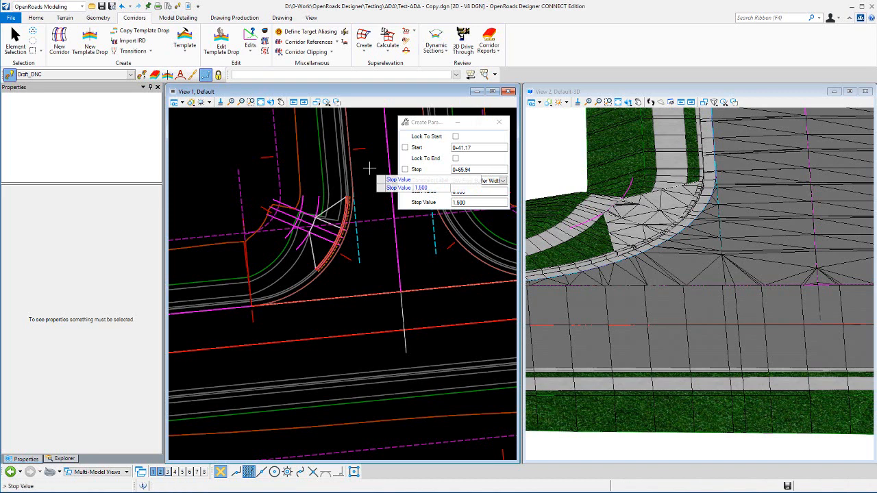
{"action": "left_click", "coordinate": [369, 168]}
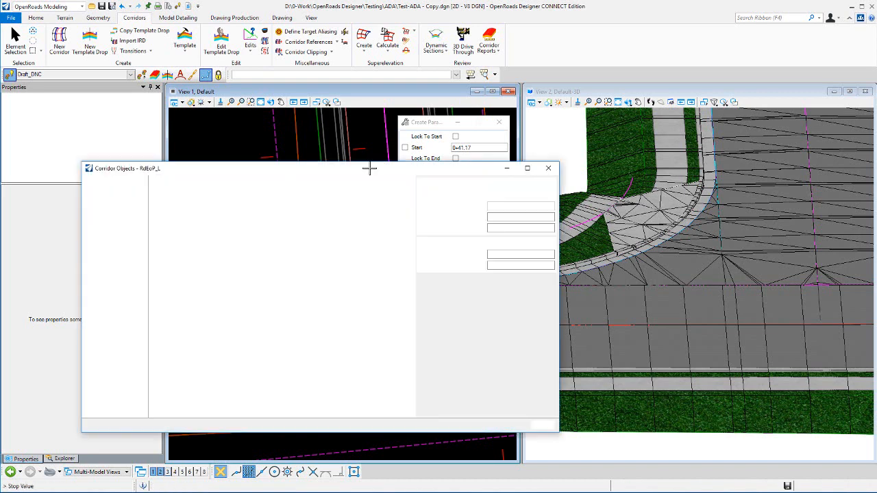
{"action": "left_click", "coordinate": [548, 168]}
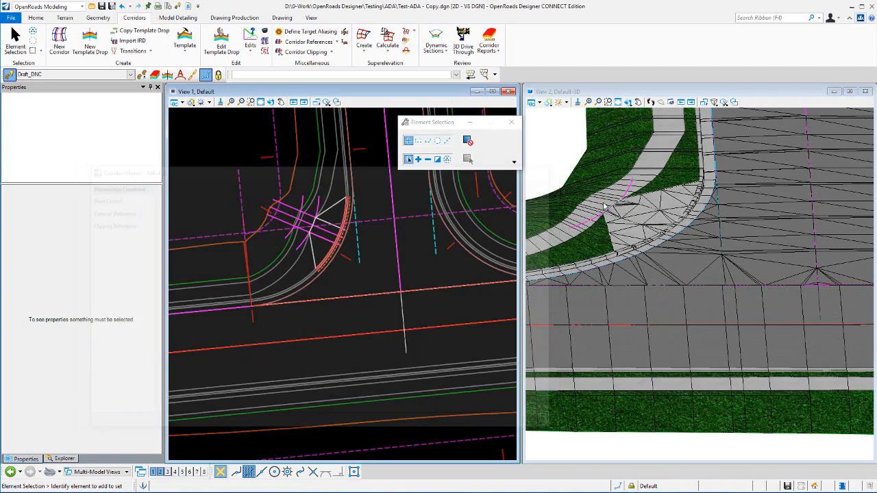
Rotate the 3D view to an oblique angle and examine how the corridor sidewalk meets the curb ramp
{"action": "left_click", "coordinate": [627, 102]}
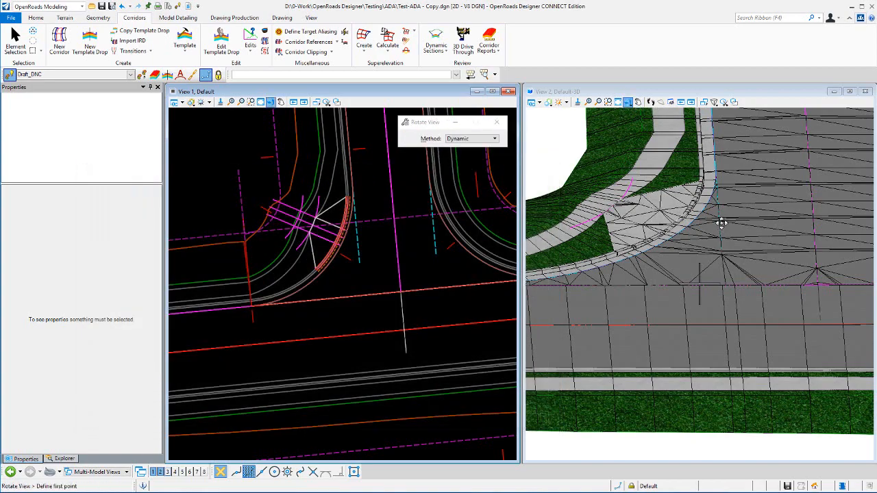
{"action": "left_click", "coordinate": [659, 245]}
{"action": "right_click", "coordinate": [650, 250]}
{"action": "scroll", "coordinate": [613, 275], "scroll_direction": "down", "scroll_amount": 2}
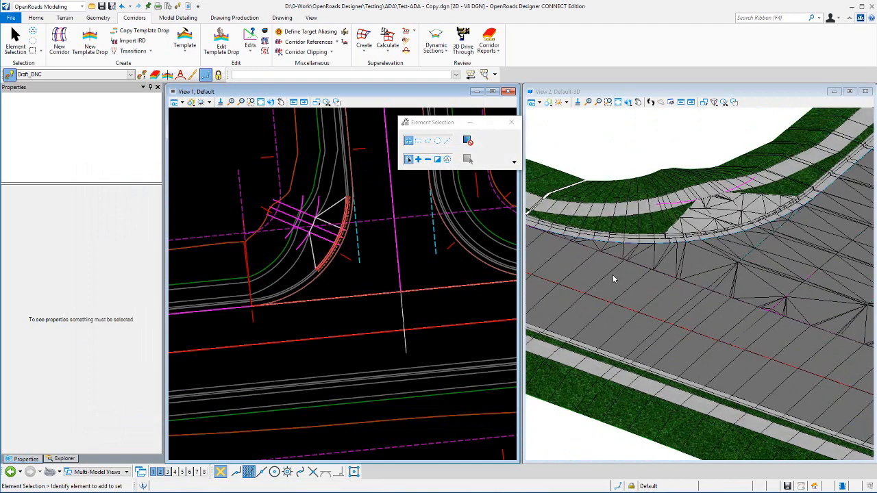
{"action": "scroll", "coordinate": [791, 233], "scroll_direction": "down", "scroll_amount": 1}
{"action": "scroll", "coordinate": [752, 238], "scroll_direction": "up", "scroll_amount": 1}
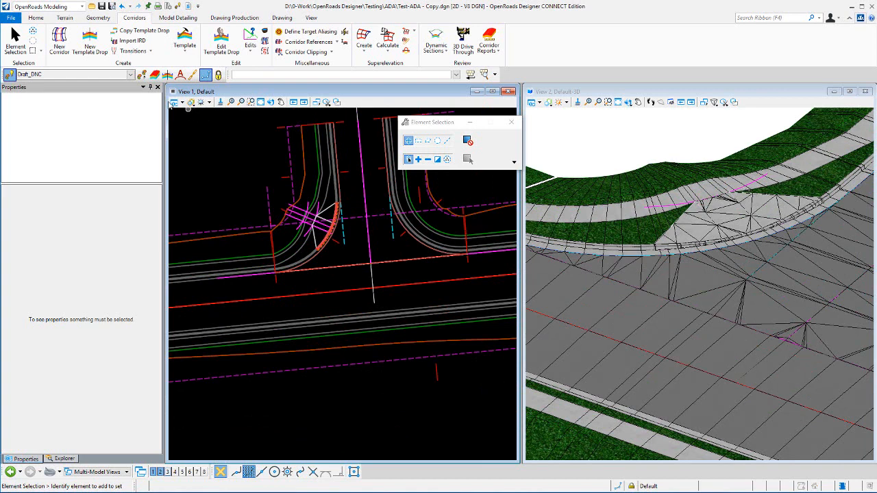
Examine the ramp's plan geometry and select the Ramp Surface Template in the 3D view, then clear the selection
{"action": "left_click", "coordinate": [22, 37]}
{"action": "scroll", "coordinate": [350, 230], "scroll_direction": "up", "scroll_amount": 3}
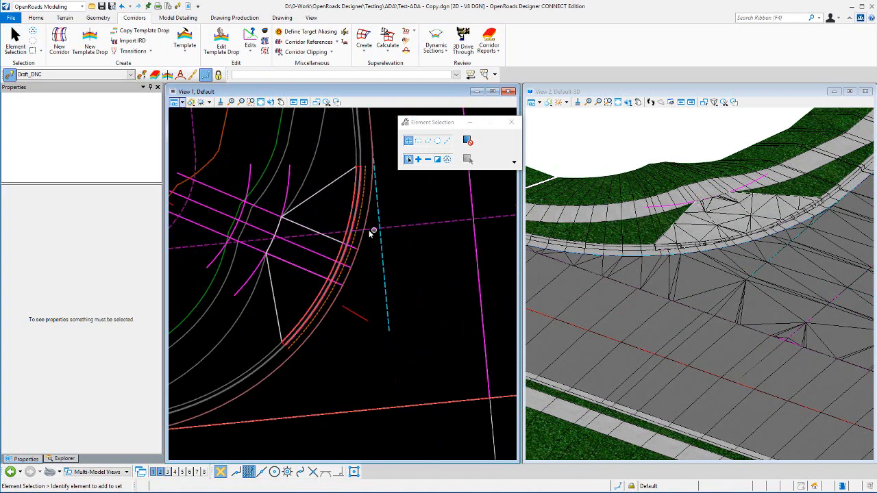
{"action": "scroll", "coordinate": [361, 224], "scroll_direction": "up", "scroll_amount": 4}
{"action": "scroll", "coordinate": [355, 216], "scroll_direction": "down", "scroll_amount": 3}
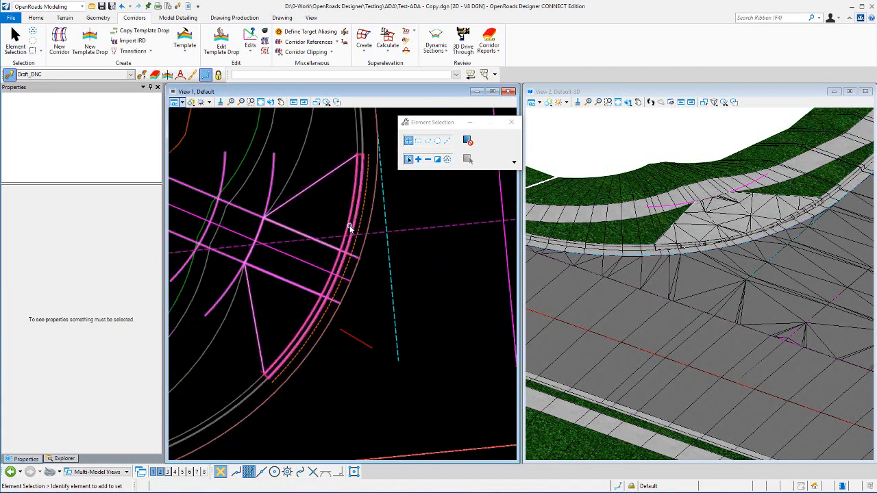
{"action": "left_click", "coordinate": [725, 218]}
{"action": "mouse_move", "coordinate": [725, 217]}
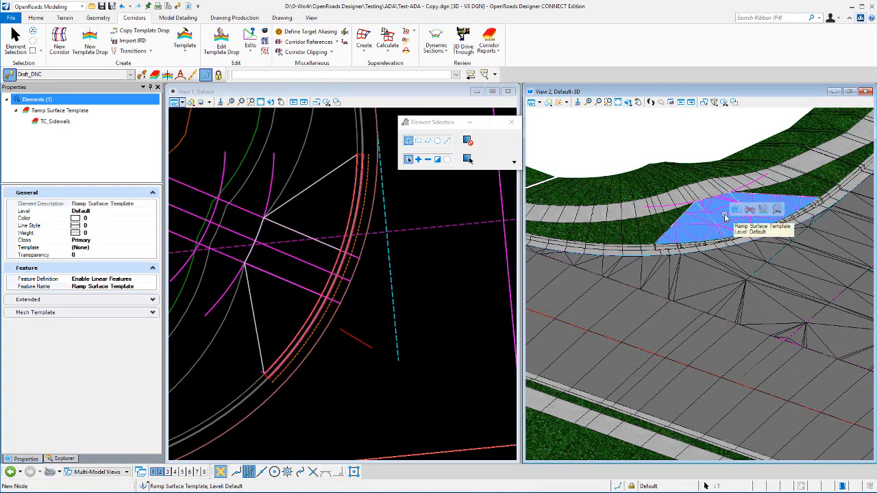
{"action": "left_click", "coordinate": [666, 152]}
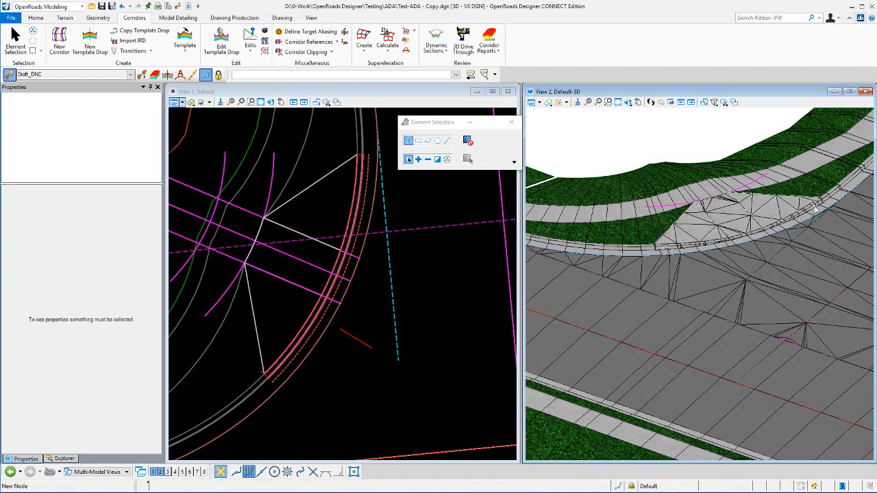
Review the Curb Type 1 - Aggbase template drop of the ramp's curb linear template and exit without changes
{"action": "scroll", "coordinate": [334, 219], "scroll_direction": "up", "scroll_amount": 5}
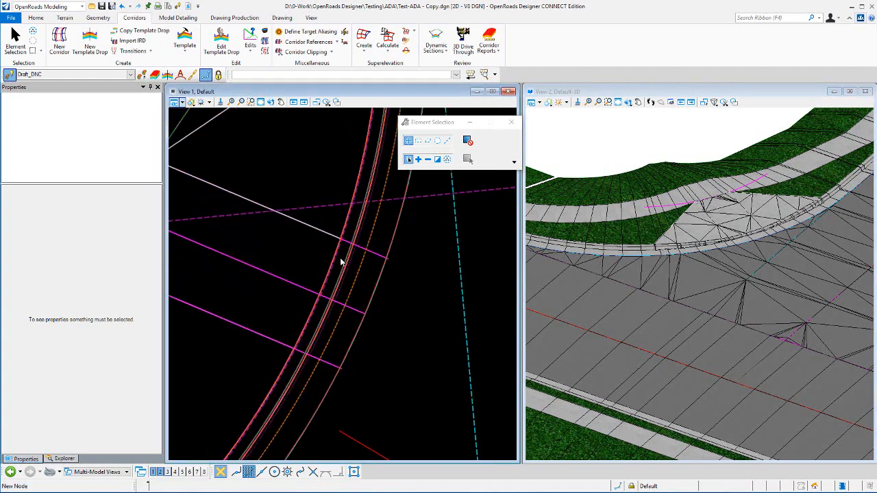
{"action": "left_click", "coordinate": [336, 250]}
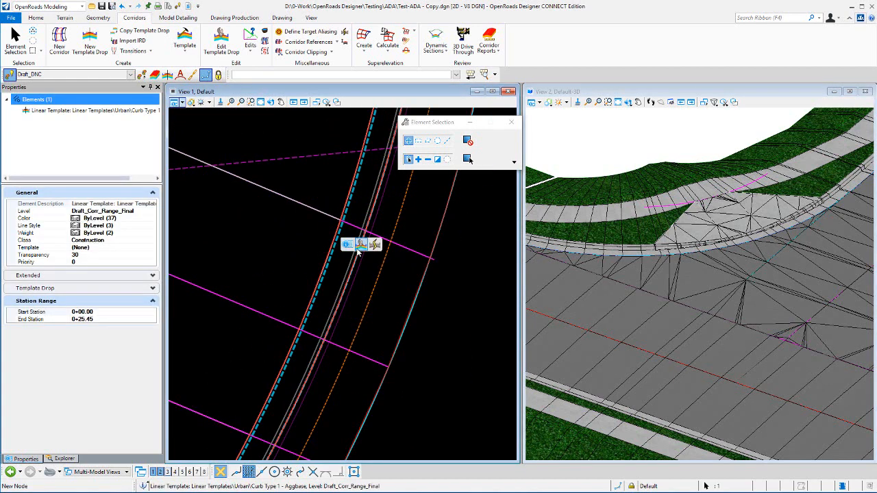
{"action": "left_click", "coordinate": [361, 245]}
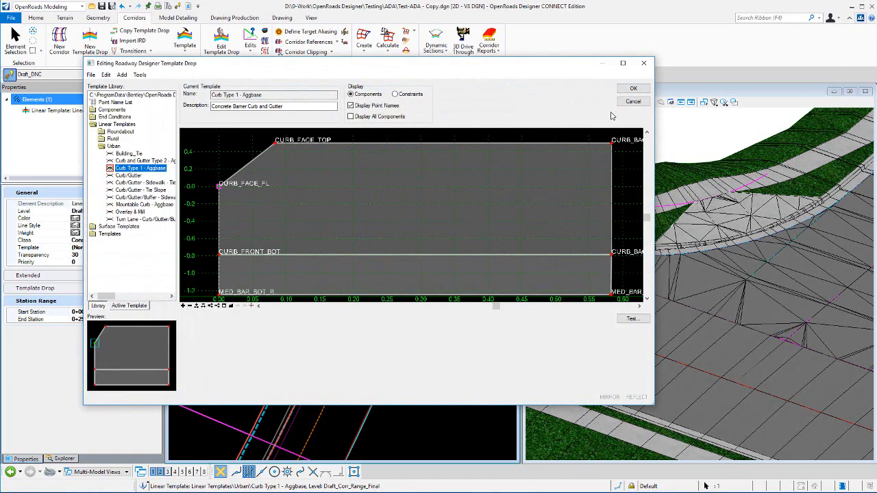
{"action": "scroll", "coordinate": [388, 229], "scroll_direction": "down", "scroll_amount": 1}
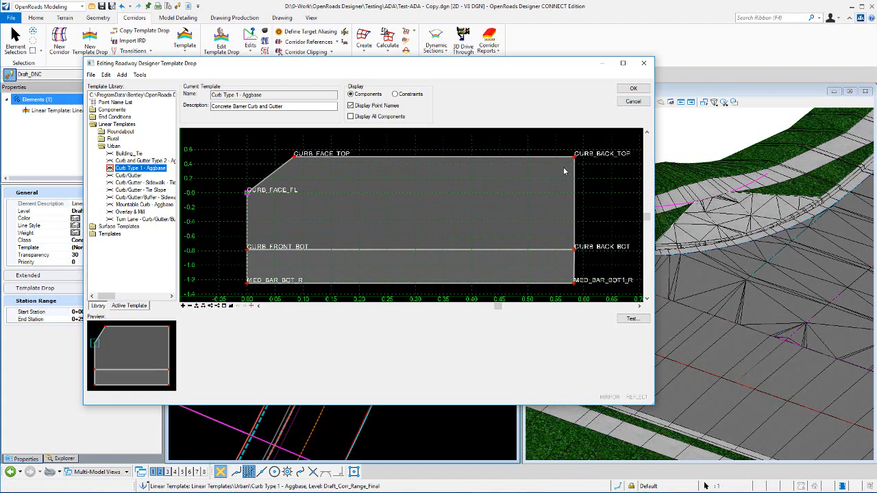
{"action": "left_click", "coordinate": [633, 102]}
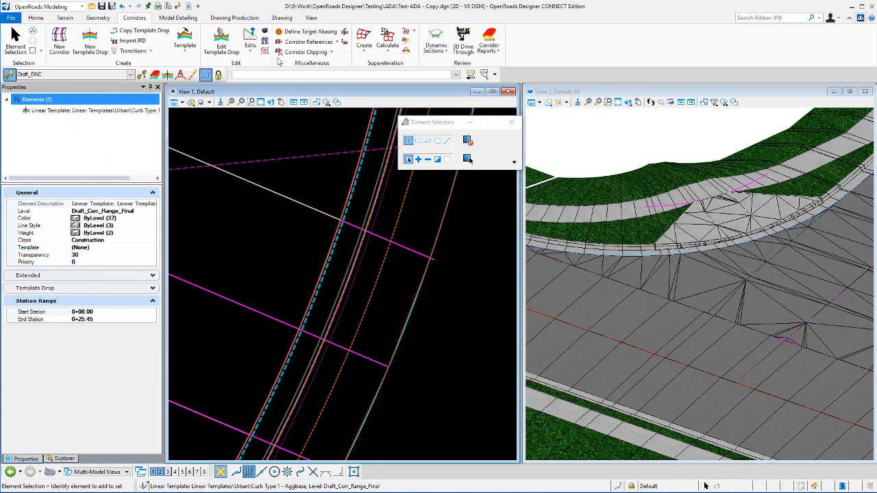
Review the parametric constraint and point control in the ramp curb's corridor objects, RdAdaRmp6, then close them and deselect the curb
{"action": "left_click", "coordinate": [266, 32]}
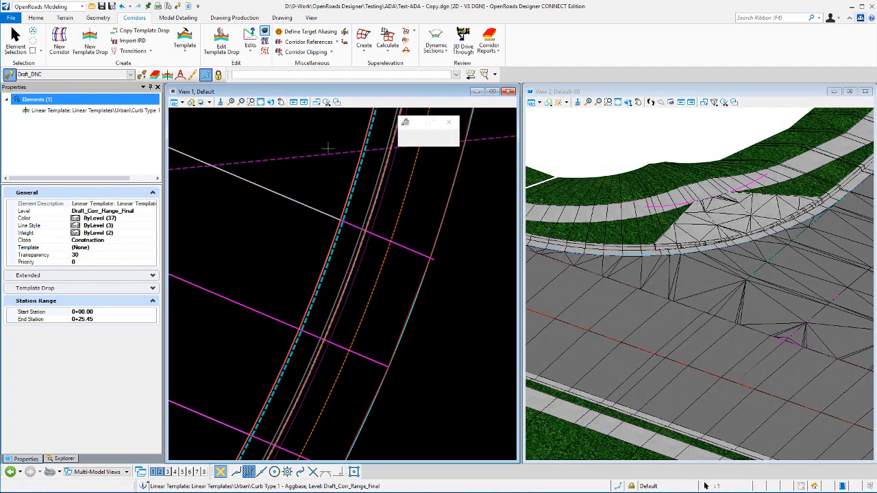
{"action": "left_click", "coordinate": [336, 234]}
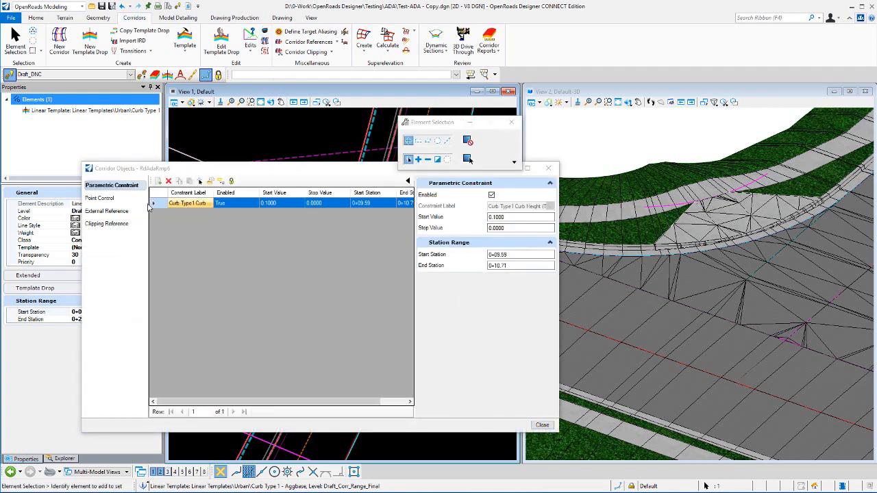
{"action": "left_click", "coordinate": [109, 198]}
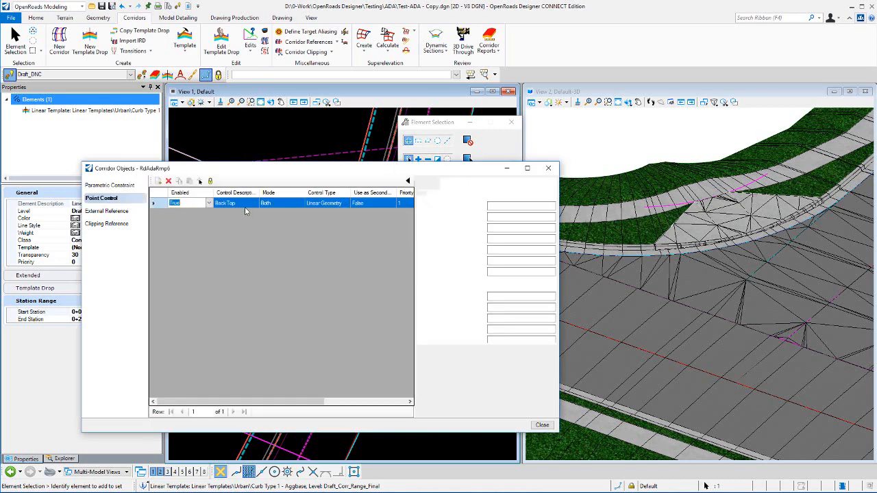
{"action": "left_click", "coordinate": [542, 425]}
{"action": "scroll", "coordinate": [316, 278], "scroll_direction": "down", "scroll_amount": 3}
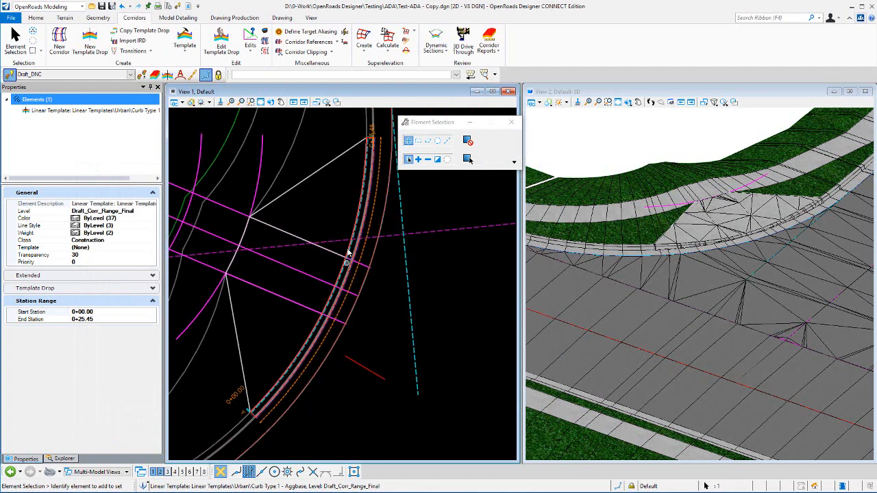
{"action": "left_click", "coordinate": [333, 203]}
{"action": "scroll", "coordinate": [336, 233], "scroll_direction": "down", "scroll_amount": 5}
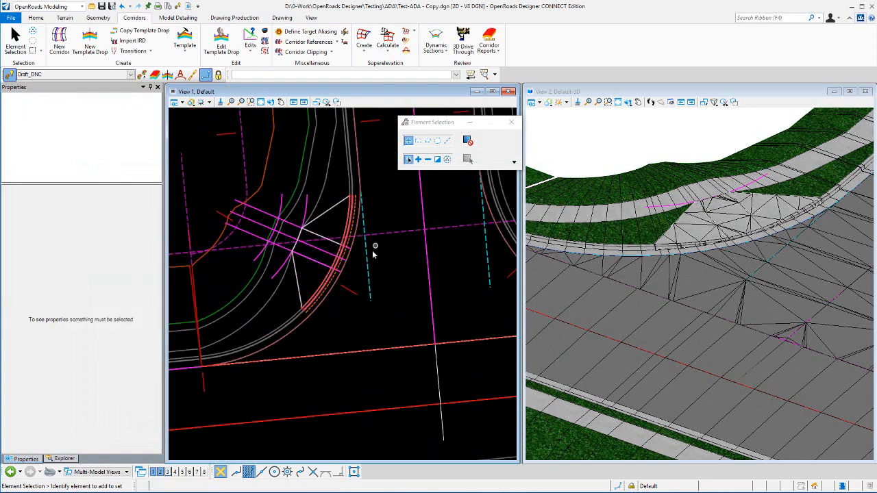
{"action": "scroll", "coordinate": [344, 245], "scroll_direction": "down", "scroll_amount": 1}
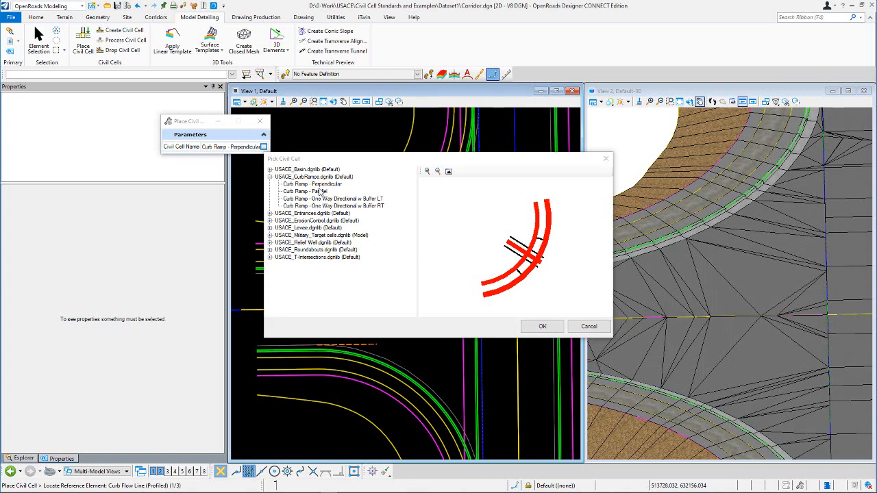
Choose the Curb Ramp - Parallel civil cell and reference the upper corner's curb flow line in the plan view
{"action": "left_click", "coordinate": [320, 192]}
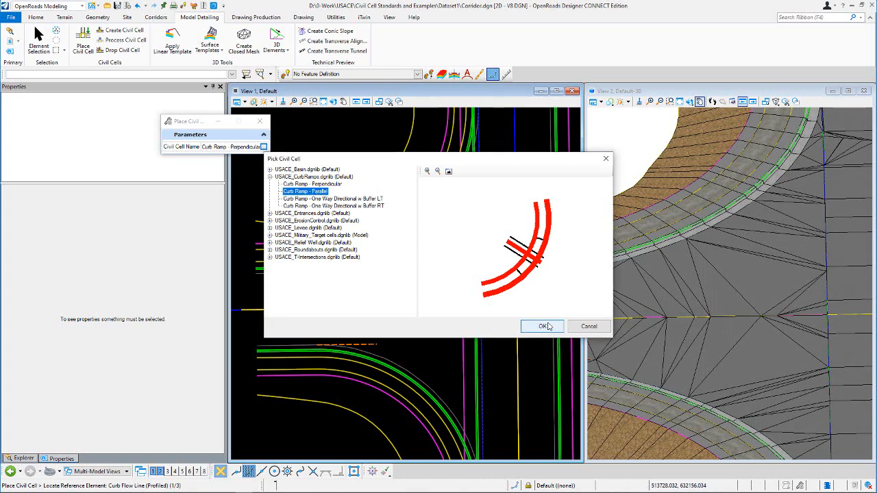
{"action": "left_click", "coordinate": [558, 326]}
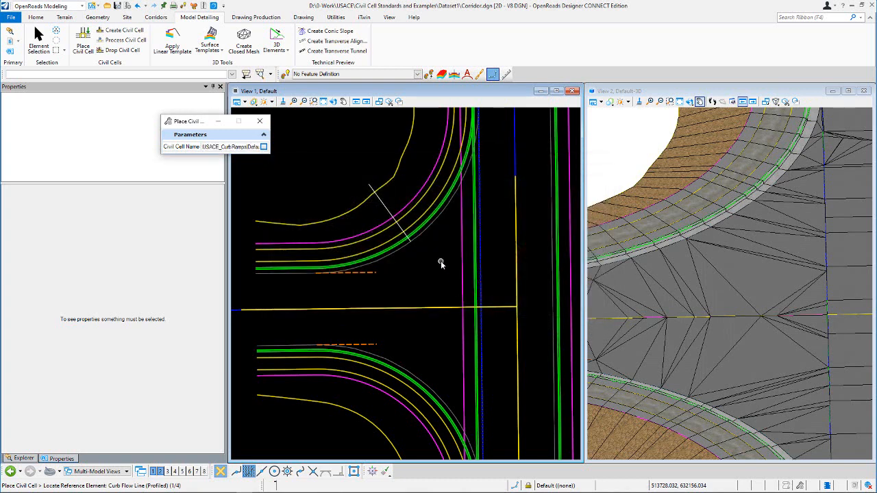
{"action": "scroll", "coordinate": [402, 196], "scroll_direction": "up", "scroll_amount": 2}
{"action": "scroll", "coordinate": [402, 196], "scroll_direction": "up", "scroll_amount": 1}
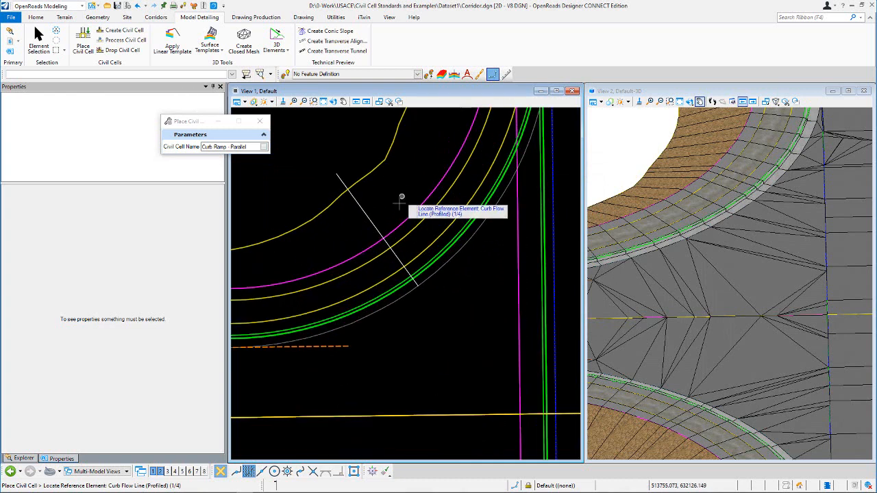
{"action": "scroll", "coordinate": [398, 204], "scroll_direction": "up", "scroll_amount": 2}
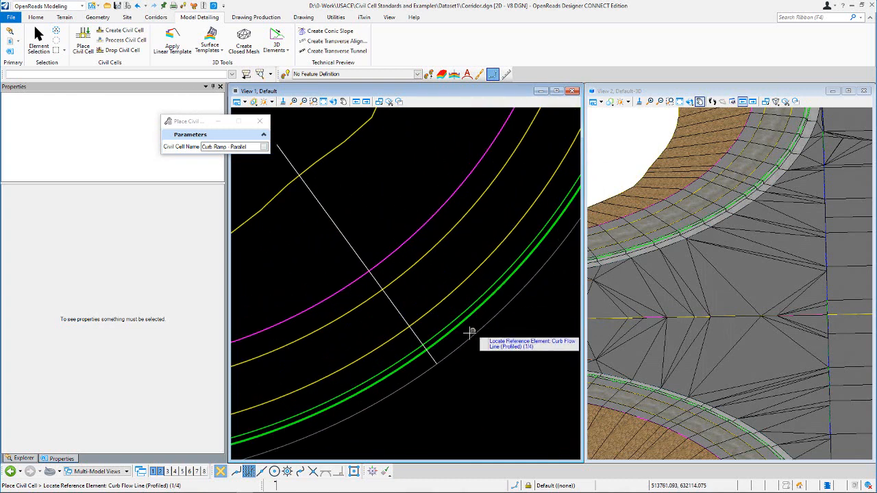
{"action": "scroll", "coordinate": [437, 334], "scroll_direction": "up", "scroll_amount": 1}
{"action": "left_click", "coordinate": [437, 334]}
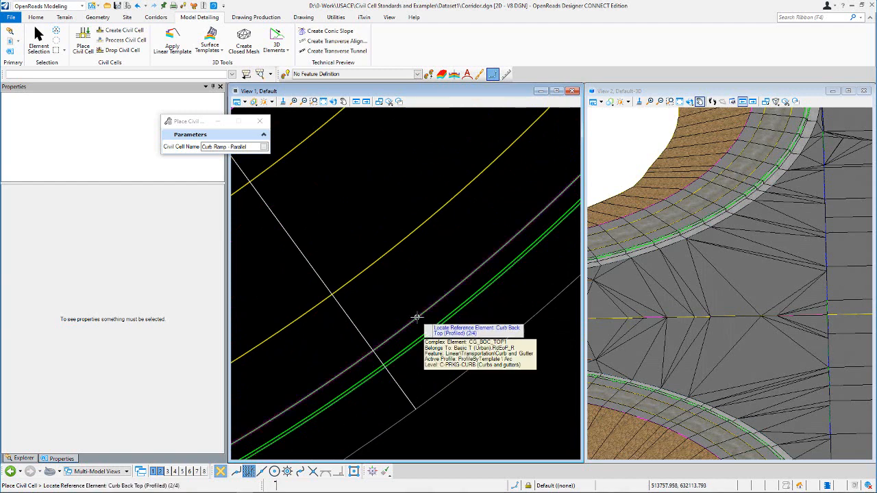
Reference the top back of curb, the back of sidewalk and the diagonal ramp centerline for the parallel ramp
{"action": "left_click", "coordinate": [415, 317]}
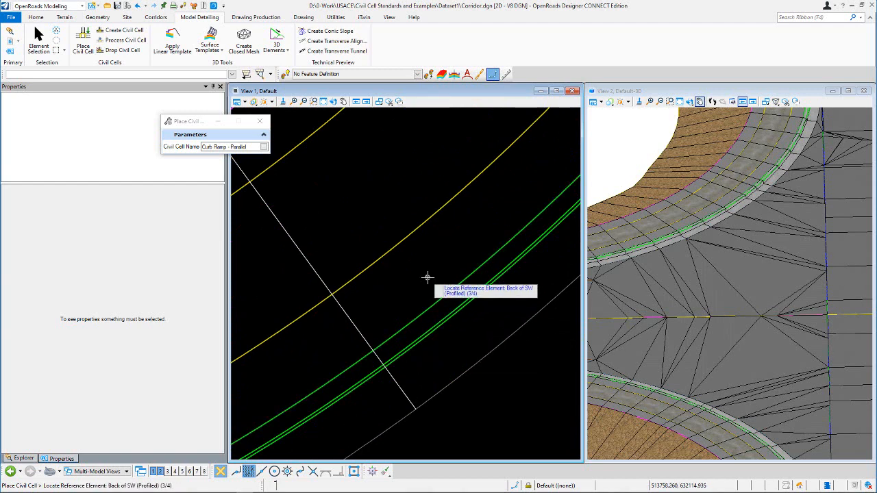
{"action": "scroll", "coordinate": [427, 277], "scroll_direction": "down", "scroll_amount": 1}
{"action": "scroll", "coordinate": [427, 277], "scroll_direction": "down", "scroll_amount": 2}
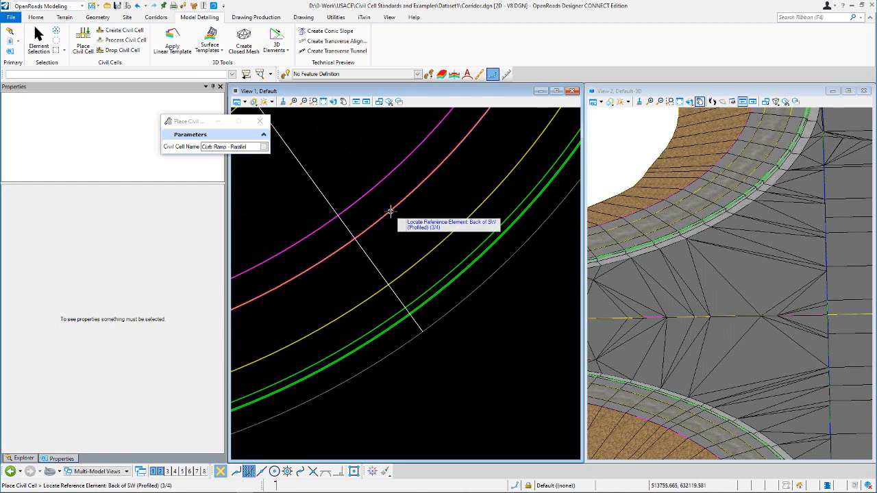
{"action": "left_click", "coordinate": [391, 212]}
{"action": "scroll", "coordinate": [392, 215], "scroll_direction": "down", "scroll_amount": 2}
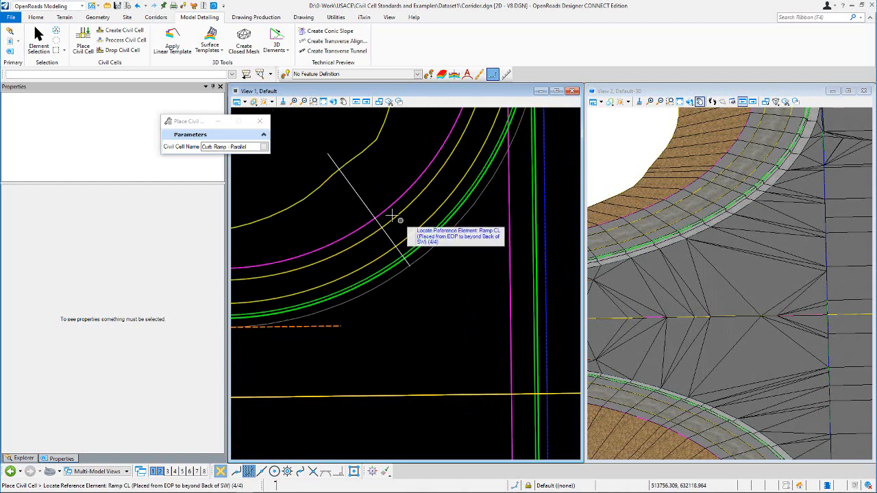
{"action": "left_click", "coordinate": [363, 203]}
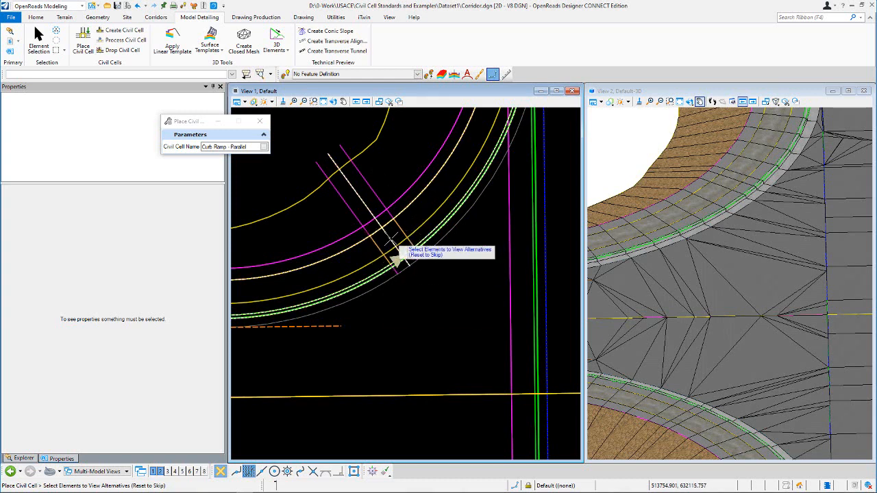
Preview the civil cell's direction alternatives, keep the side transitions extending outward from the ramp, and accept the arrangement
{"action": "scroll", "coordinate": [331, 221], "scroll_direction": "up", "scroll_amount": 2}
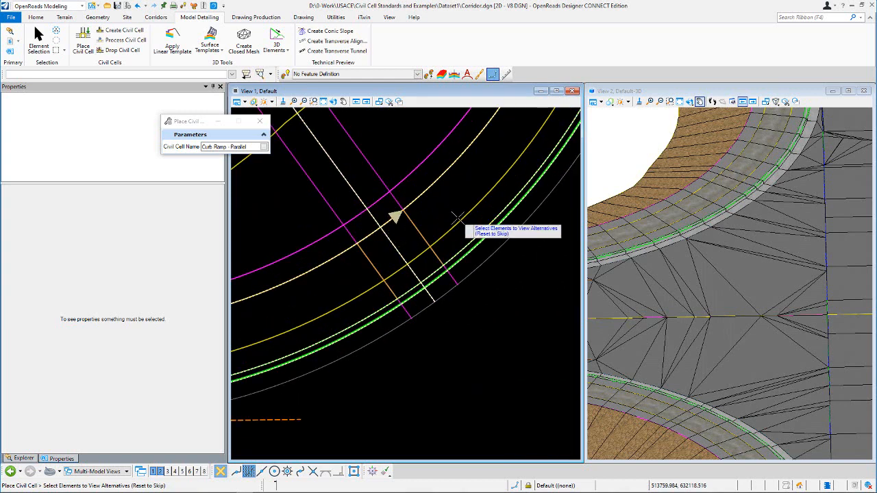
{"action": "scroll", "coordinate": [394, 223], "scroll_direction": "down", "scroll_amount": 2}
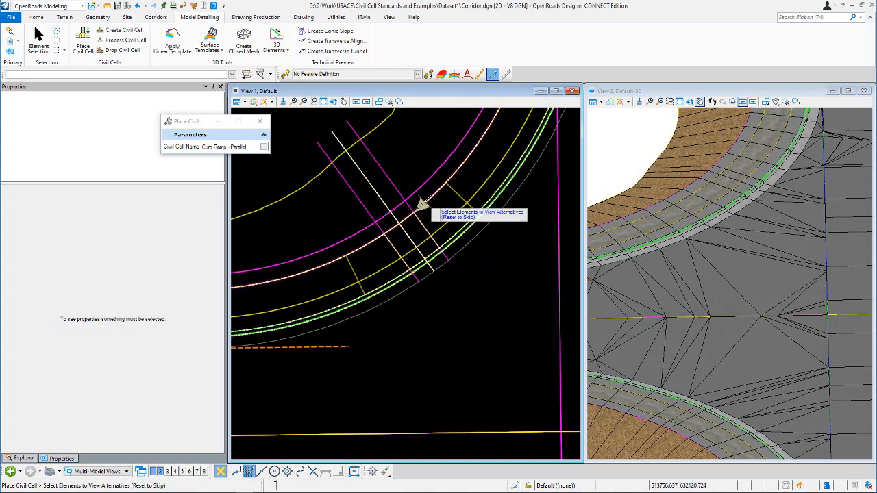
{"action": "scroll", "coordinate": [391, 219], "scroll_direction": "down", "scroll_amount": 1}
{"action": "scroll", "coordinate": [387, 220], "scroll_direction": "up", "scroll_amount": 1}
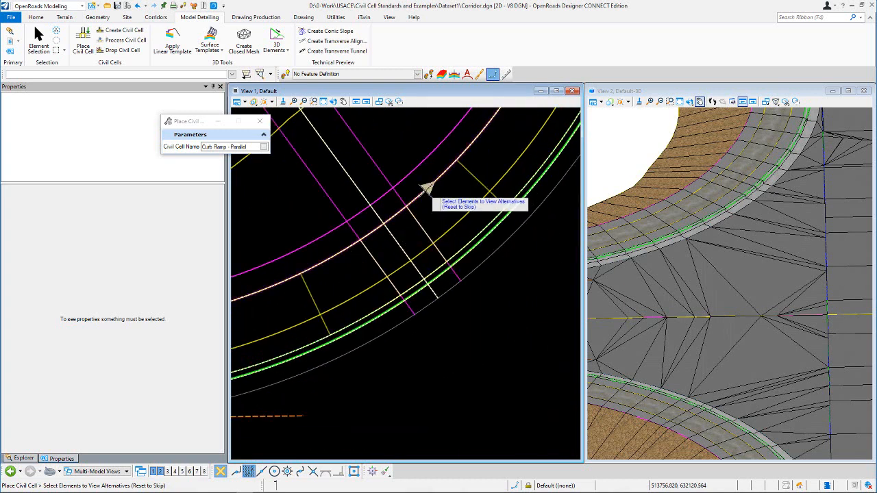
{"action": "mouse_move", "coordinate": [426, 186]}
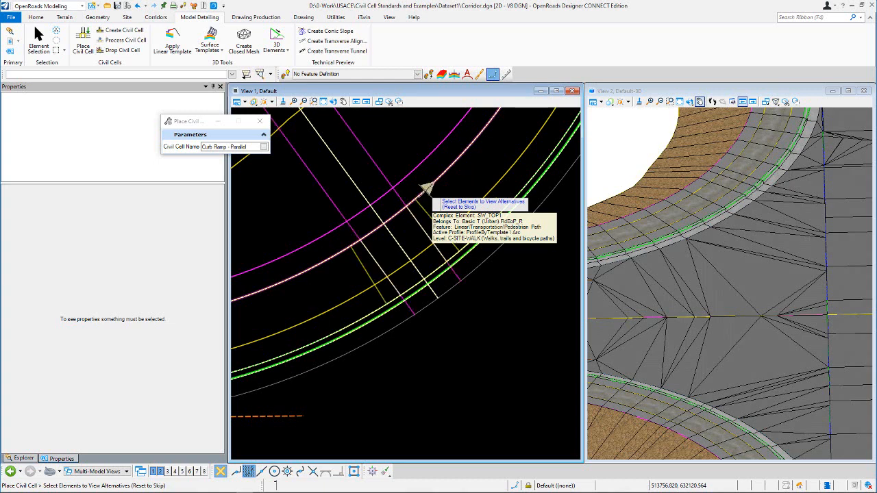
{"action": "scroll", "coordinate": [426, 186], "scroll_direction": "down", "scroll_amount": 1}
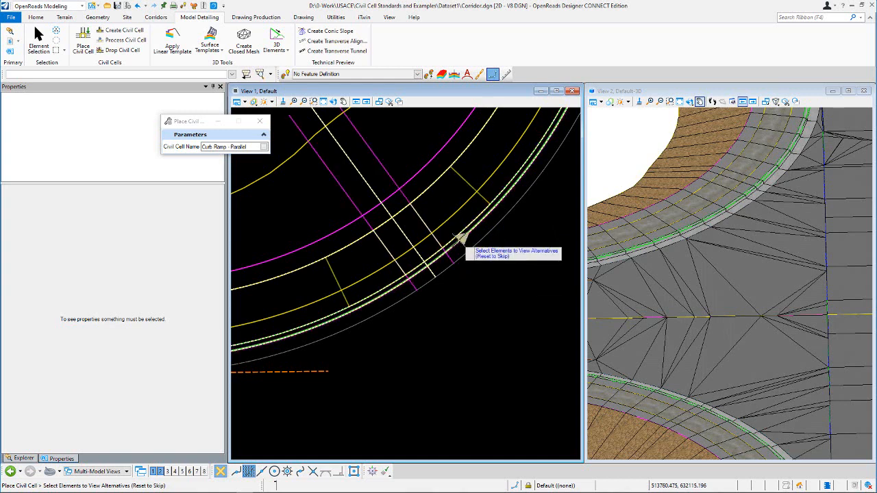
{"action": "scroll", "coordinate": [442, 232], "scroll_direction": "down", "scroll_amount": 1}
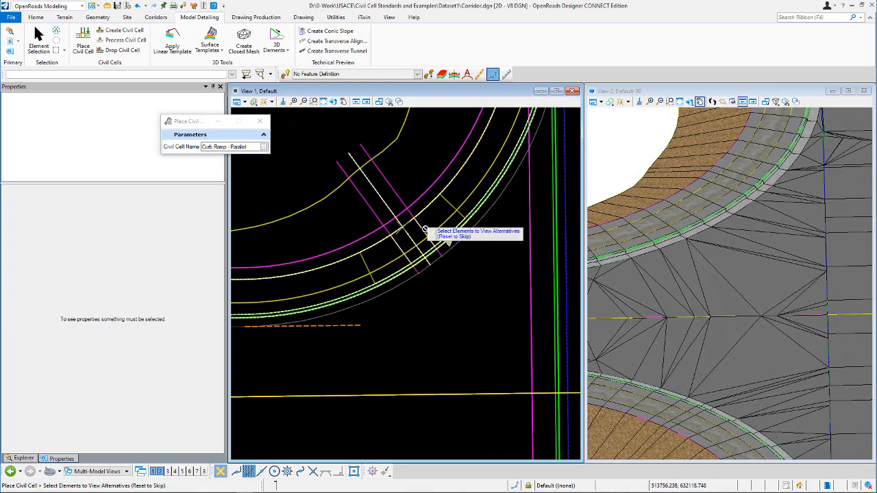
{"action": "scroll", "coordinate": [437, 240], "scroll_direction": "up", "scroll_amount": 1}
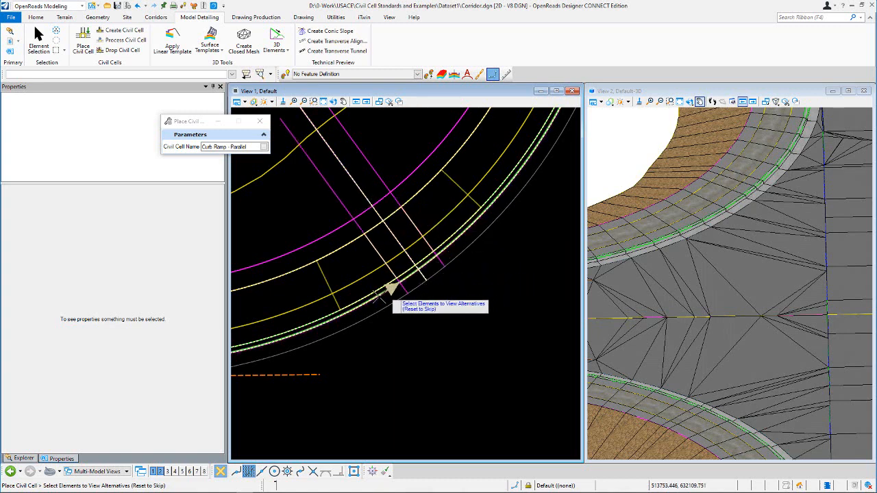
{"action": "mouse_move", "coordinate": [447, 243]}
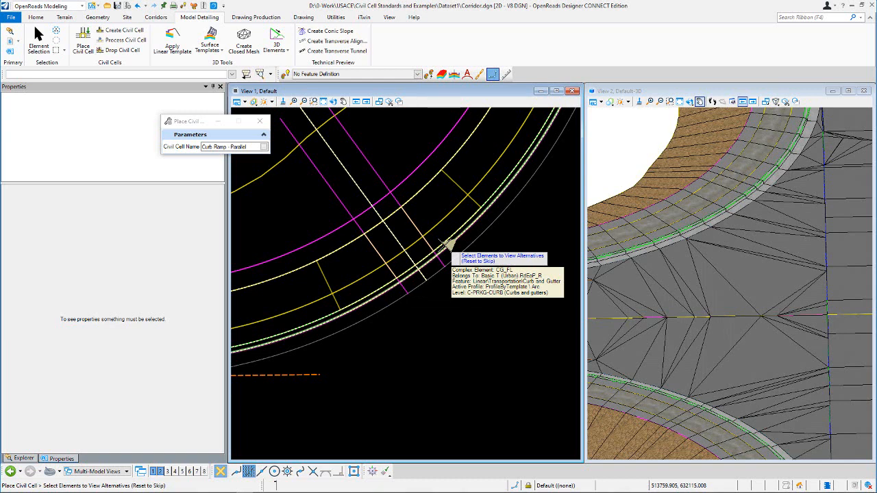
{"action": "left_click", "coordinate": [447, 244]}
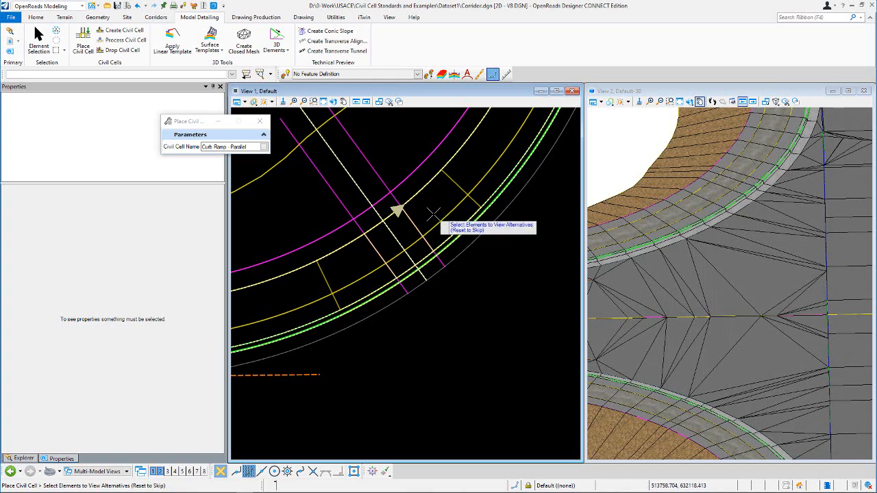
{"action": "right_click", "coordinate": [397, 134]}
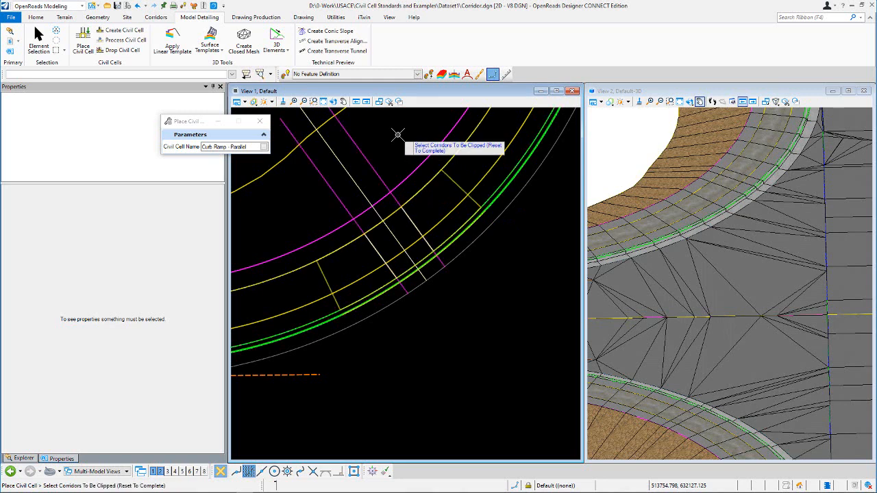
Show construction elements in the plan view, choose the corner corridor for clipping, and complete the parallel ramp placement
{"action": "scroll", "coordinate": [364, 233], "scroll_direction": "down", "scroll_amount": 3}
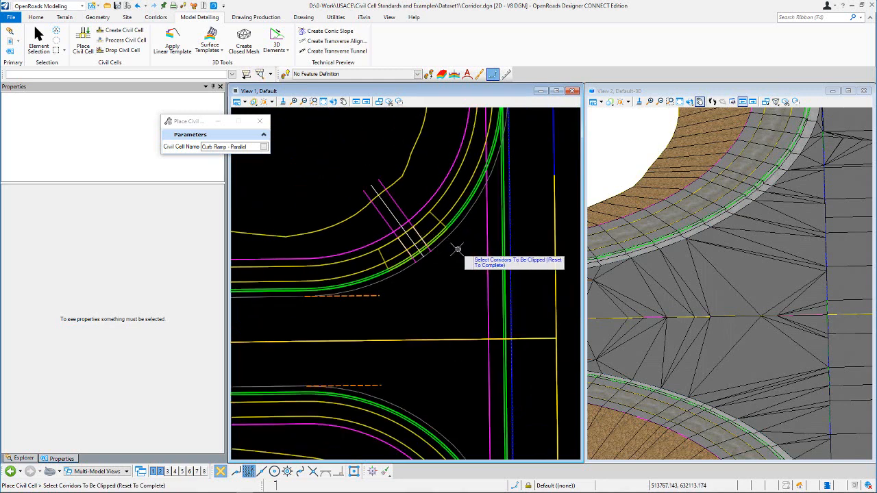
{"action": "left_click", "coordinate": [237, 101]}
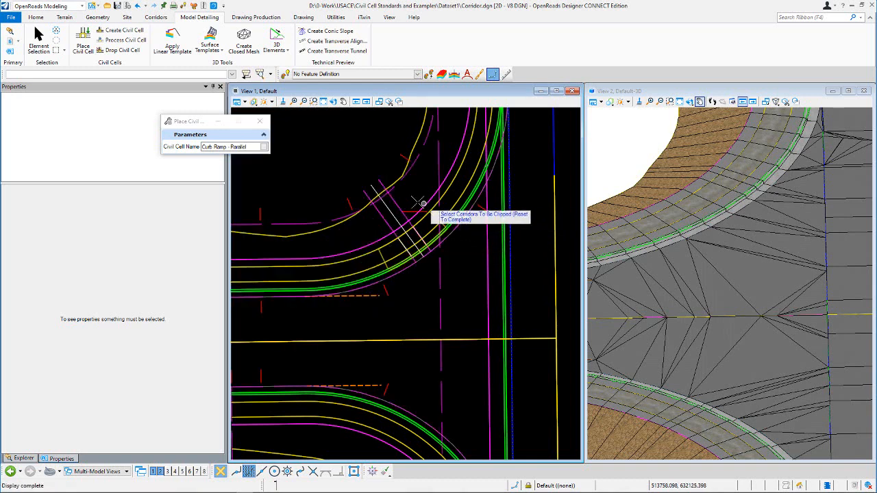
{"action": "right_click", "coordinate": [350, 200]}
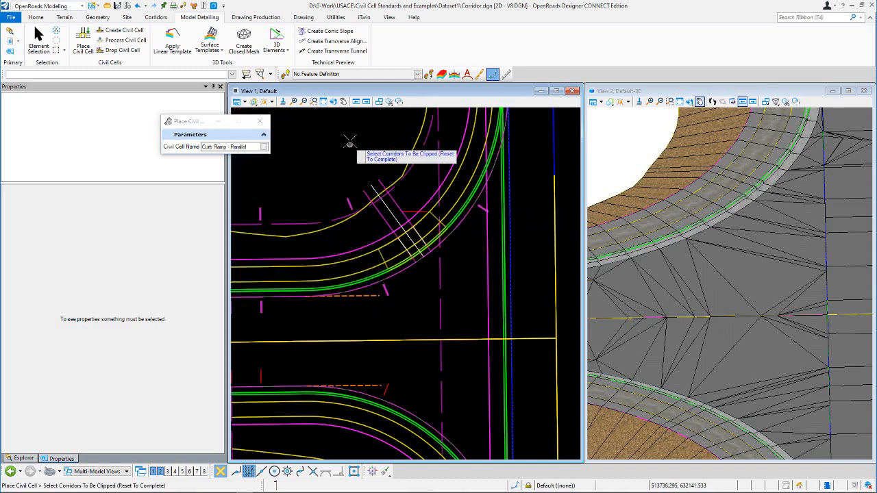
{"action": "left_click", "coordinate": [349, 141]}
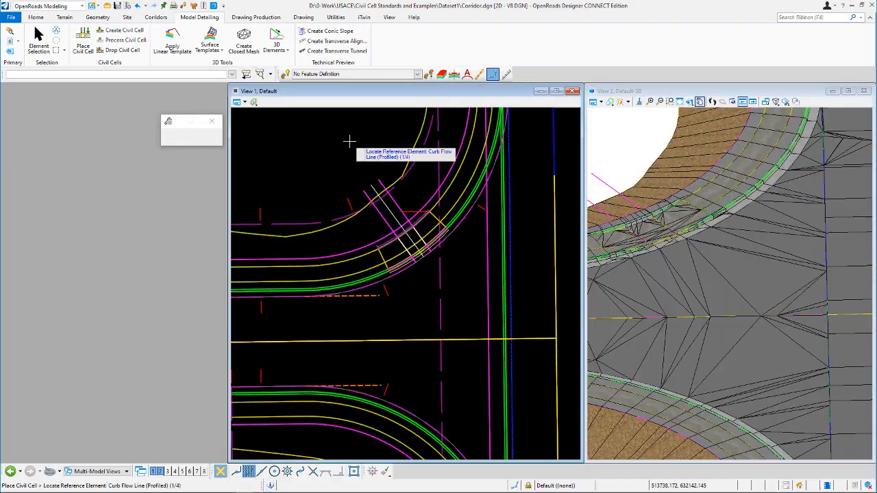
Examine the placed parallel ramp up close in the 3D view and end the civil cell placement
{"action": "scroll", "coordinate": [806, 220], "scroll_direction": "down", "scroll_amount": 1}
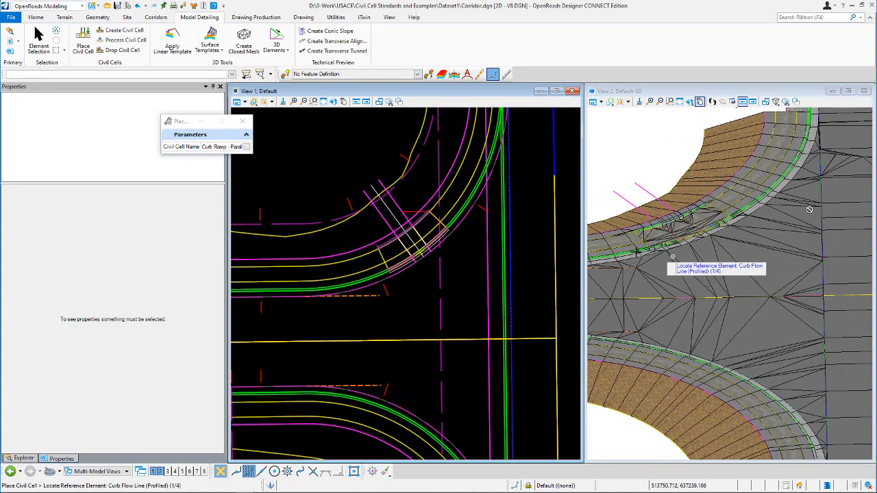
{"action": "scroll", "coordinate": [634, 250], "scroll_direction": "up", "scroll_amount": 1}
{"action": "scroll", "coordinate": [644, 250], "scroll_direction": "up", "scroll_amount": 4}
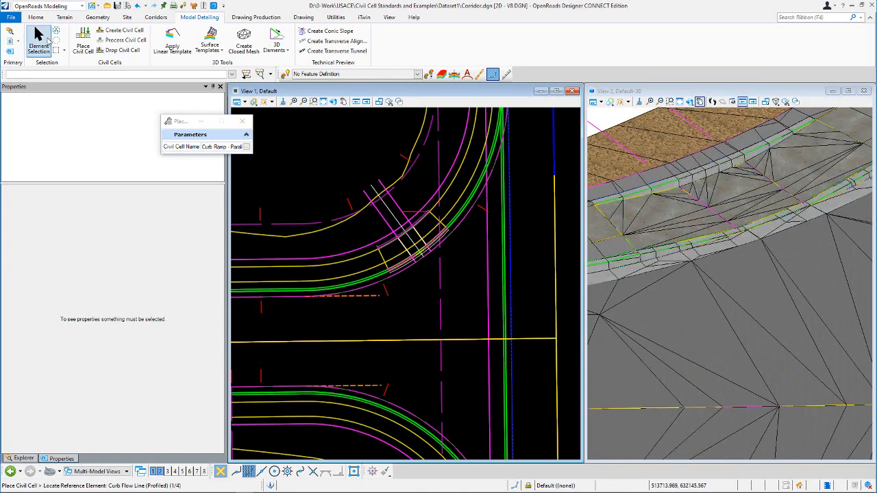
{"action": "left_click", "coordinate": [44, 38]}
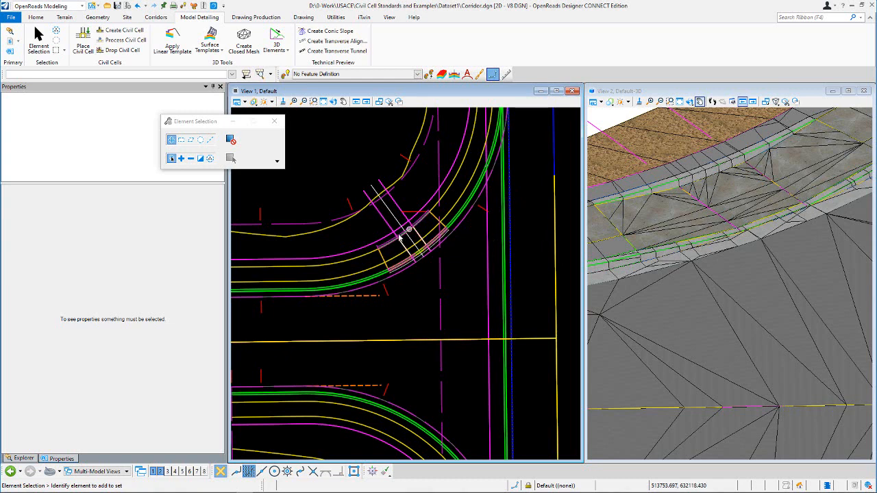
Hide construction elements in the plan view around the parallel ramp
{"action": "scroll", "coordinate": [401, 254], "scroll_direction": "up", "scroll_amount": 3}
{"action": "scroll", "coordinate": [401, 253], "scroll_direction": "up", "scroll_amount": 2}
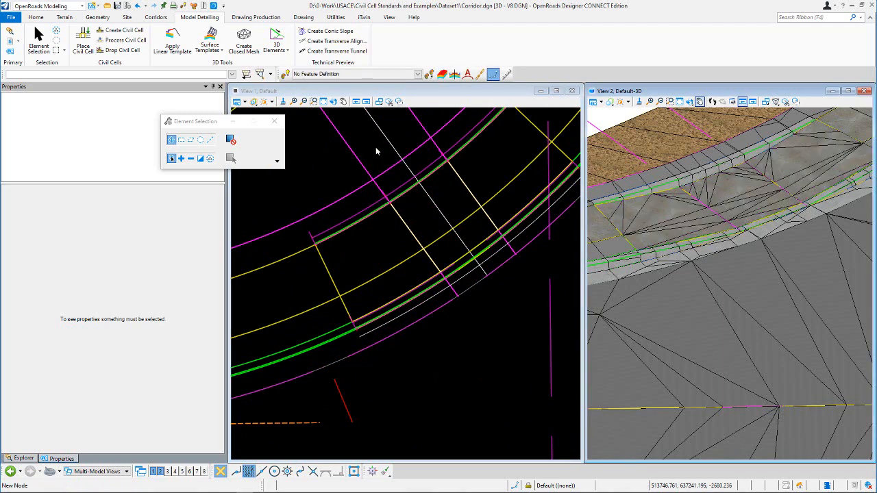
{"action": "left_click", "coordinate": [403, 253]}
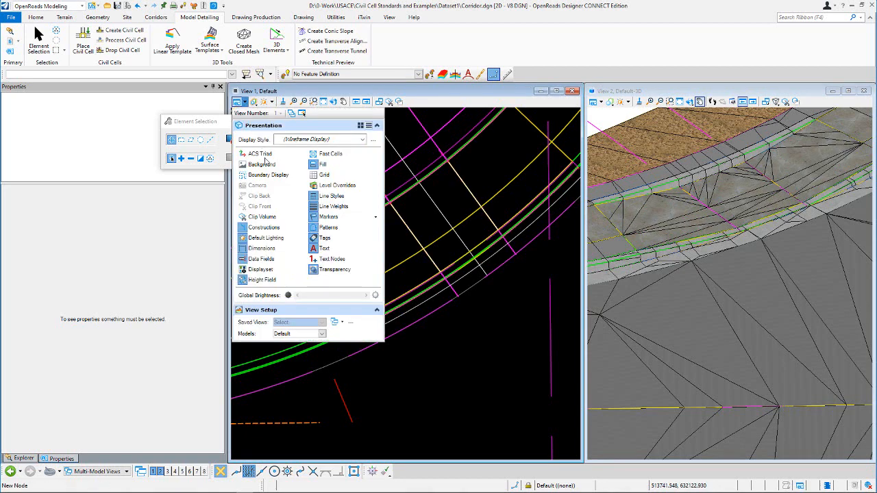
{"action": "left_click", "coordinate": [272, 227]}
{"action": "left_click", "coordinate": [459, 348]}
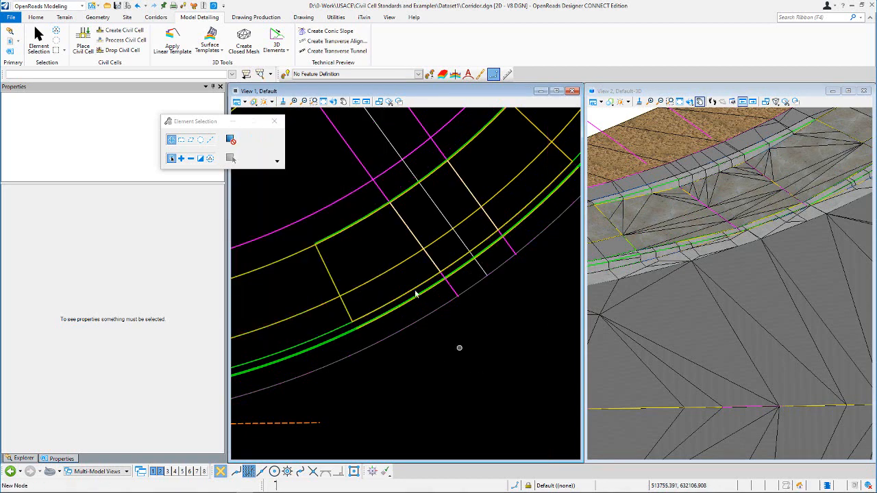
Review the profile slope and transition offset properties of the back-of-sidewalk path beside the ramp, then deselect it
{"action": "left_click", "coordinate": [370, 219]}
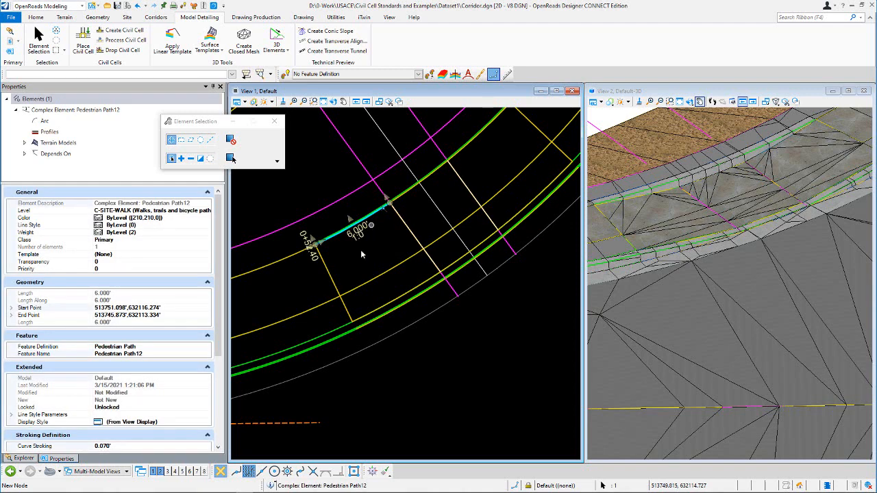
{"action": "scroll", "coordinate": [139, 409], "scroll_direction": "down", "scroll_amount": 5}
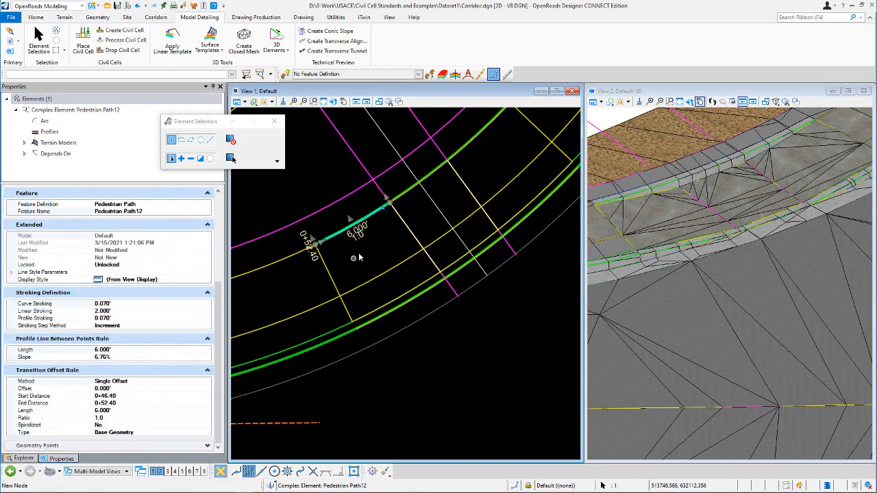
{"action": "left_click", "coordinate": [389, 227]}
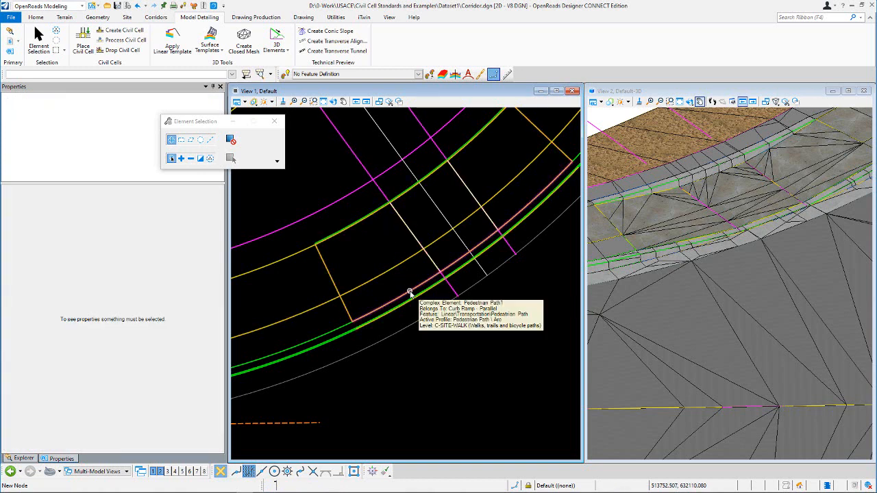
Inspect the pedestrian path along the back of curb, clear the selection, and identify the neighbouring path along the flow line
{"action": "left_click", "coordinate": [409, 293]}
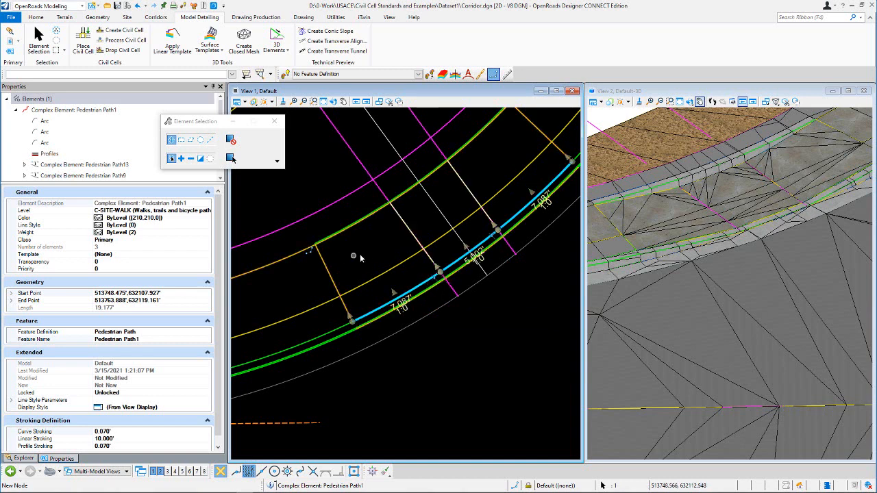
{"action": "left_click", "coordinate": [389, 261]}
{"action": "scroll", "coordinate": [423, 294], "scroll_direction": "up", "scroll_amount": 2}
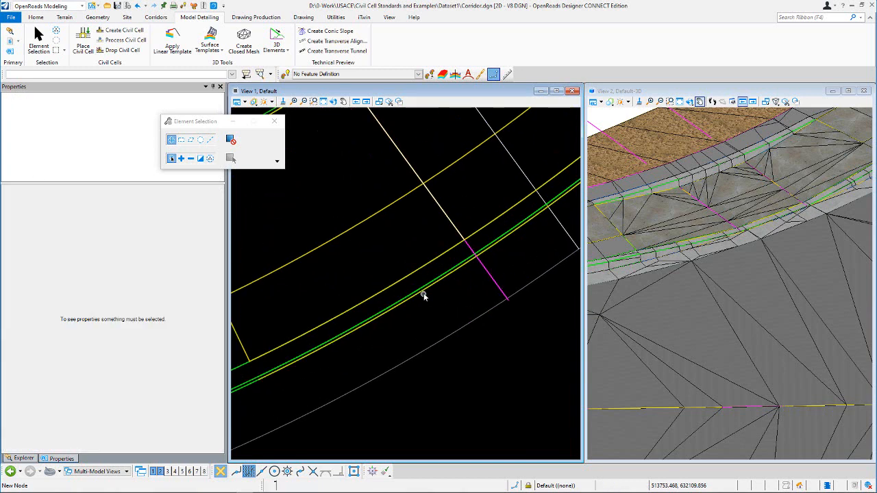
{"action": "mouse_move", "coordinate": [424, 292]}
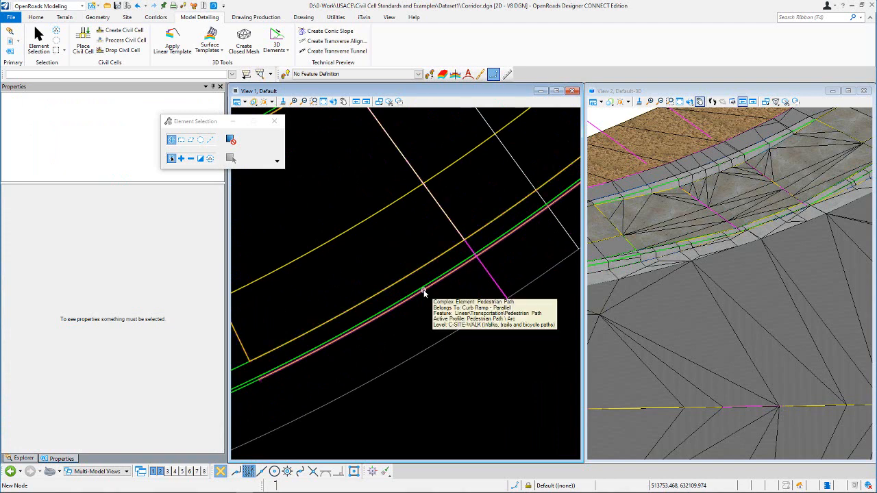
Inspect the properties of the pedestrian path along the flow line of the parallel ramp, then clear the selection
{"action": "left_click", "coordinate": [423, 292]}
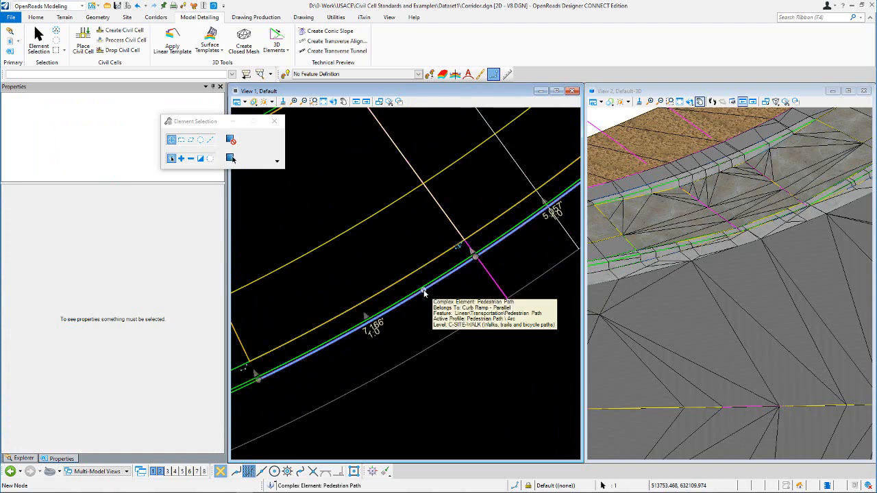
{"action": "scroll", "coordinate": [416, 319], "scroll_direction": "down", "scroll_amount": 2}
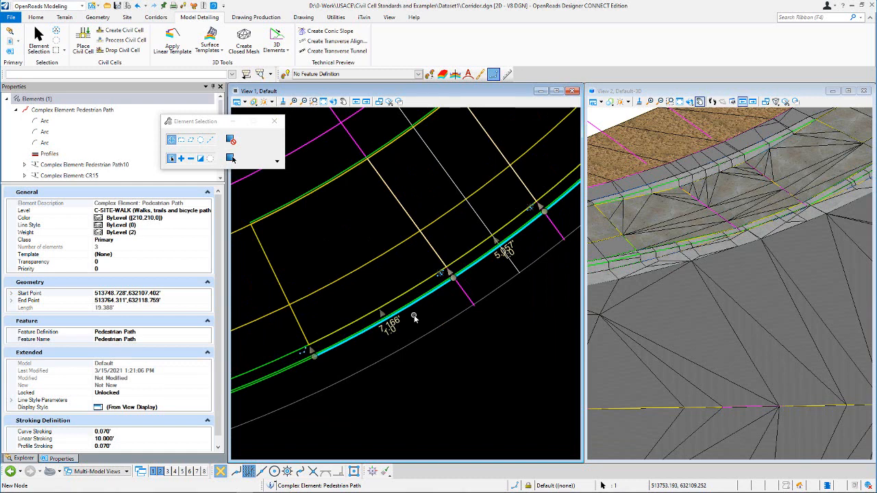
{"action": "left_click", "coordinate": [360, 220]}
{"action": "scroll", "coordinate": [358, 290], "scroll_direction": "down", "scroll_amount": 2}
{"action": "scroll", "coordinate": [357, 290], "scroll_direction": "down", "scroll_amount": 2}
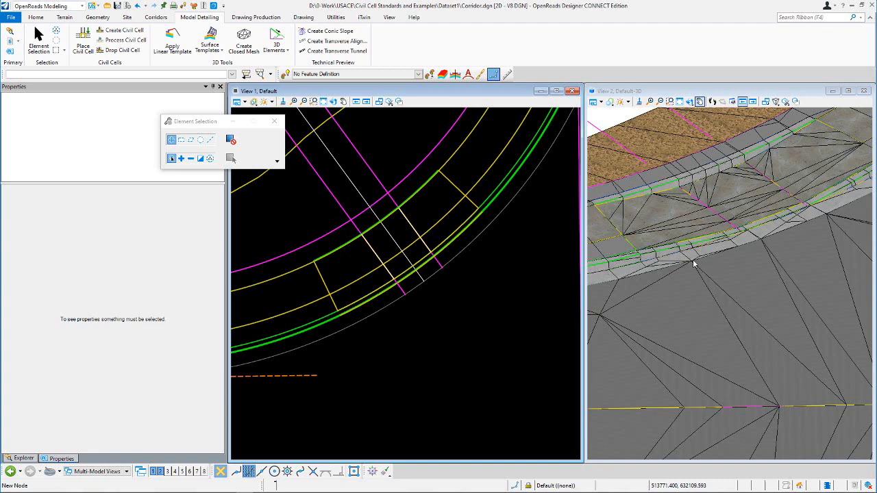
{"action": "scroll", "coordinate": [370, 292], "scroll_direction": "up", "scroll_amount": 2}
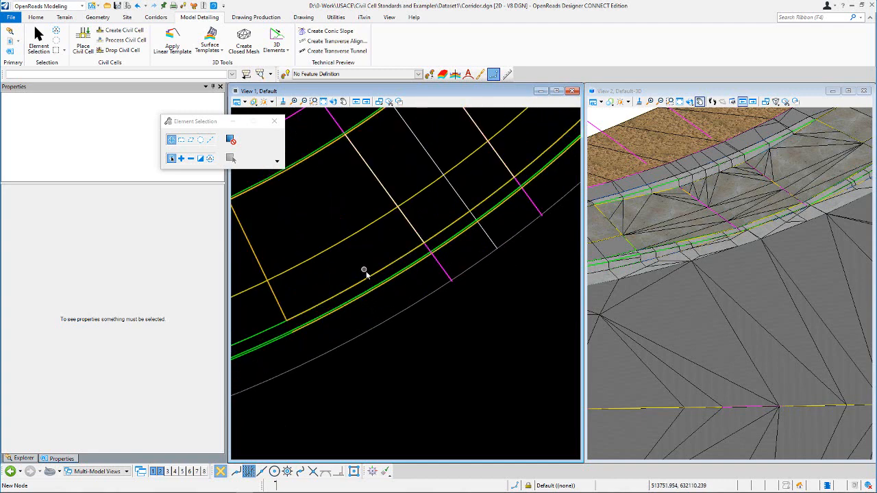
{"action": "scroll", "coordinate": [373, 231], "scroll_direction": "down", "scroll_amount": 1}
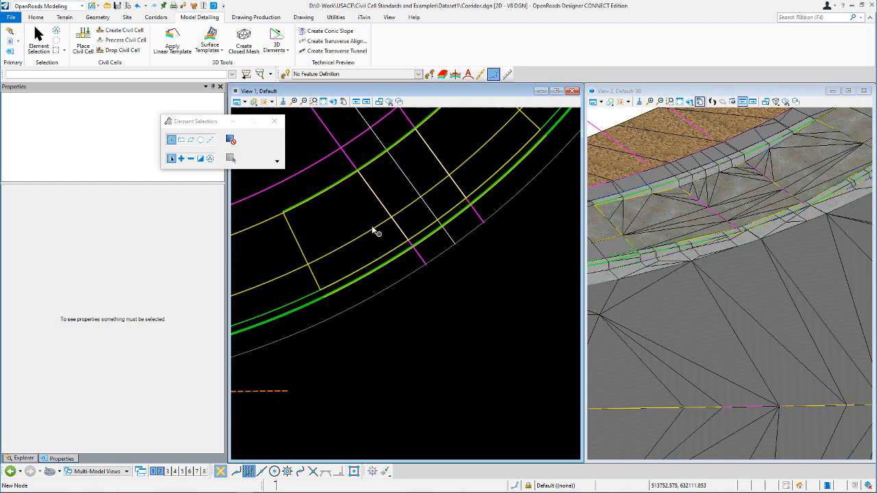
Review the back-of-sidewalk pedestrian path segment beside the ramp and the path along the back of curb, then deselect
{"action": "left_click", "coordinate": [337, 189]}
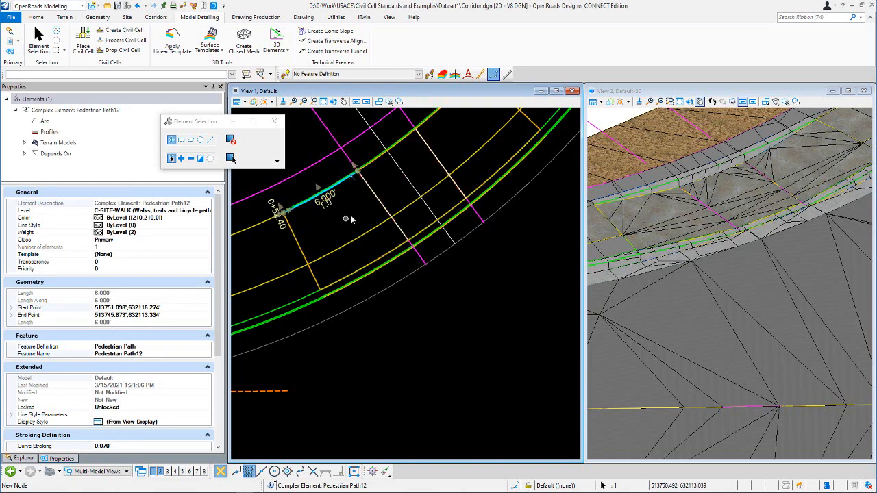
{"action": "left_click", "coordinate": [352, 216]}
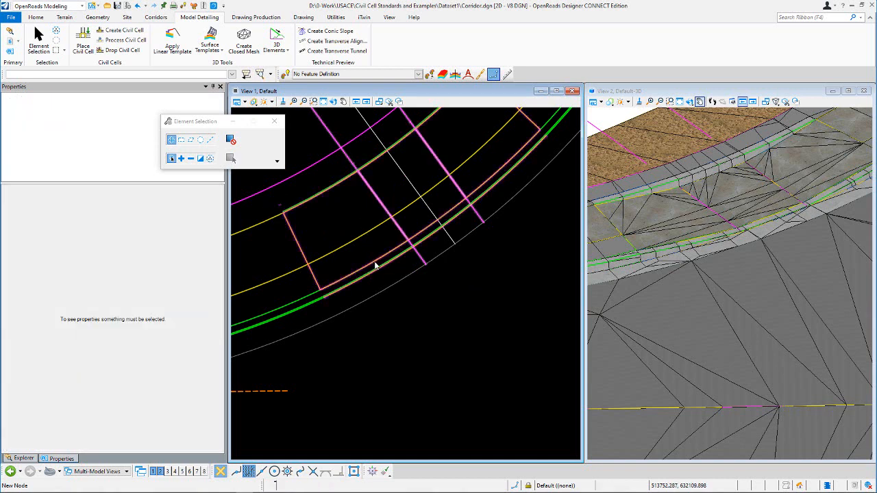
{"action": "left_click", "coordinate": [374, 265]}
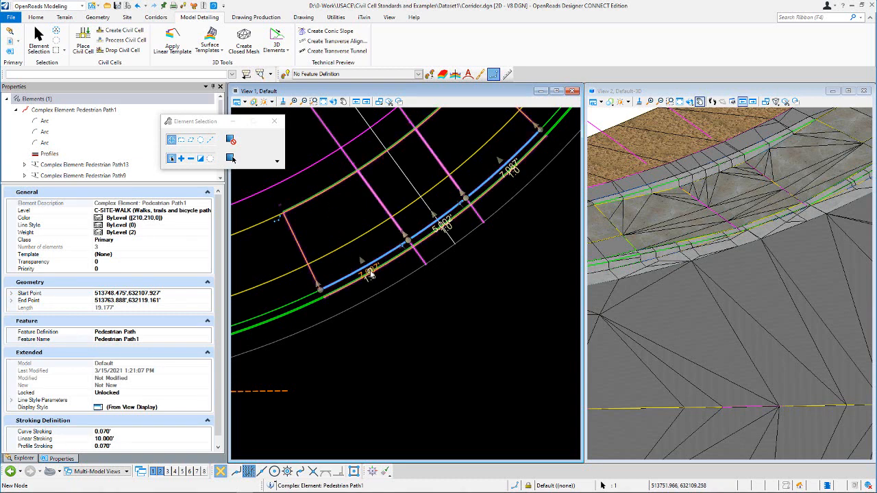
{"action": "left_click", "coordinate": [343, 209]}
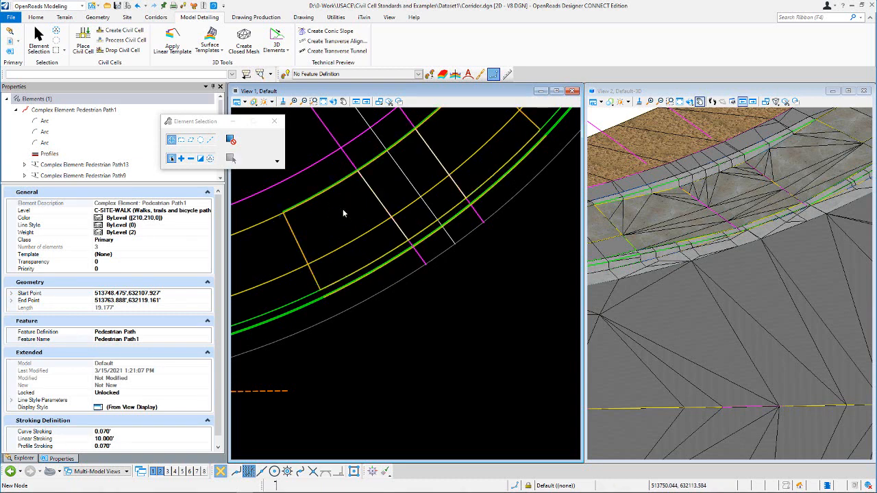
{"action": "scroll", "coordinate": [374, 226], "scroll_direction": "down", "scroll_amount": 2}
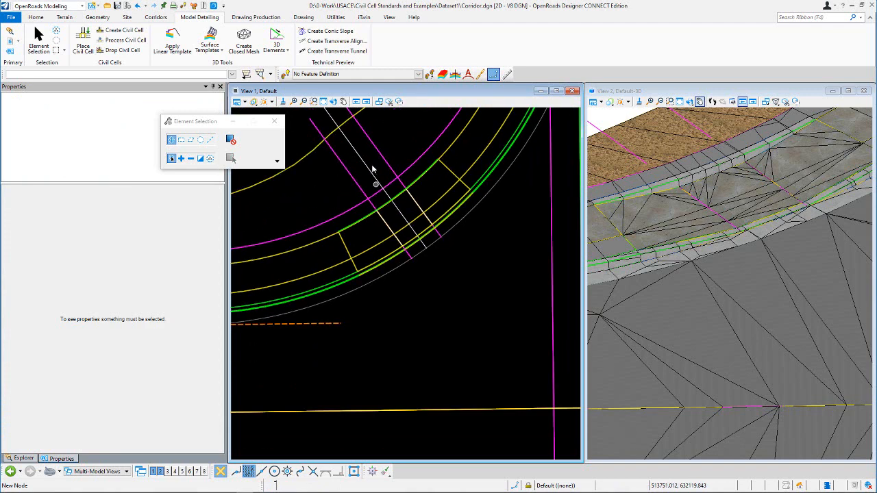
Inspect the ramp's primary construction line CC_WRK_SW_R in the plan view and clear the selection
{"action": "left_click", "coordinate": [348, 172]}
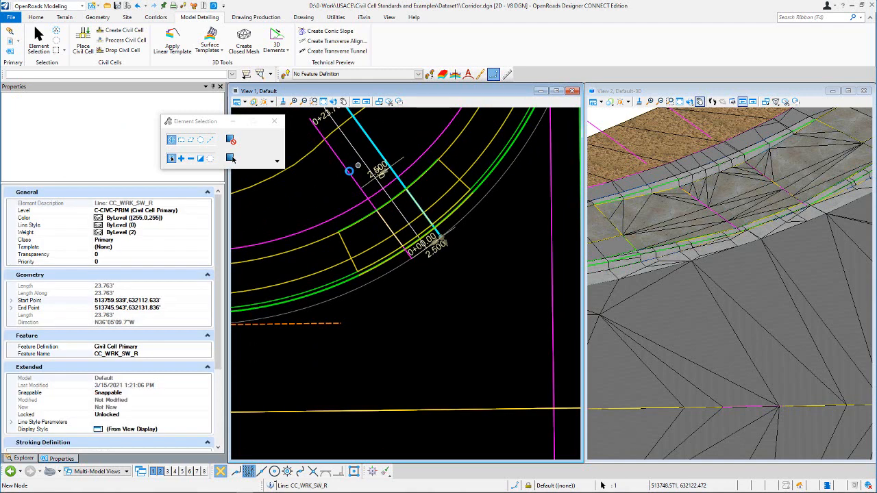
{"action": "left_click", "coordinate": [332, 177]}
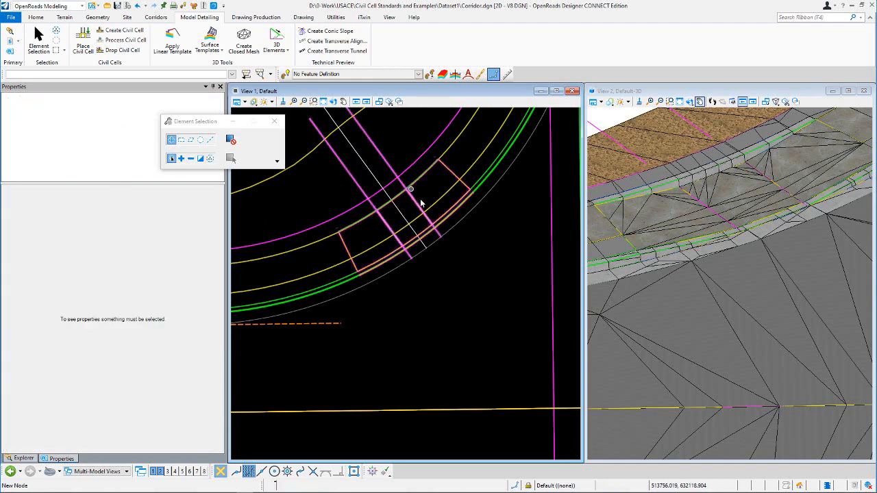
{"action": "scroll", "coordinate": [423, 201], "scroll_direction": "up", "scroll_amount": 2}
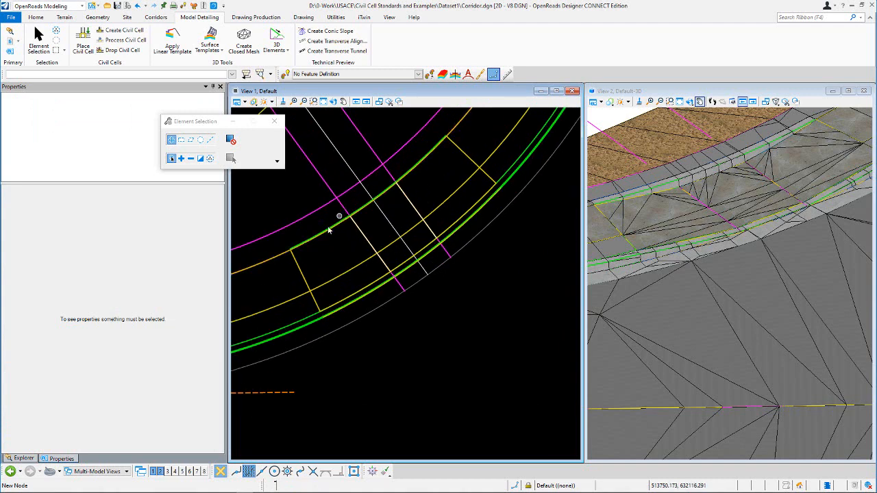
Open the profile model of the short reference line CC_CONST2 across the ramp and check its transition profile
{"action": "left_click", "coordinate": [406, 197]}
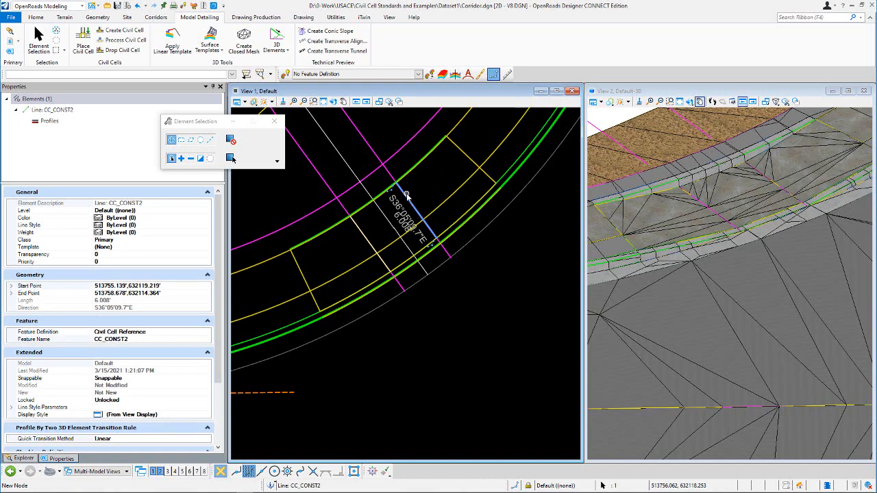
{"action": "left_click", "coordinate": [432, 191]}
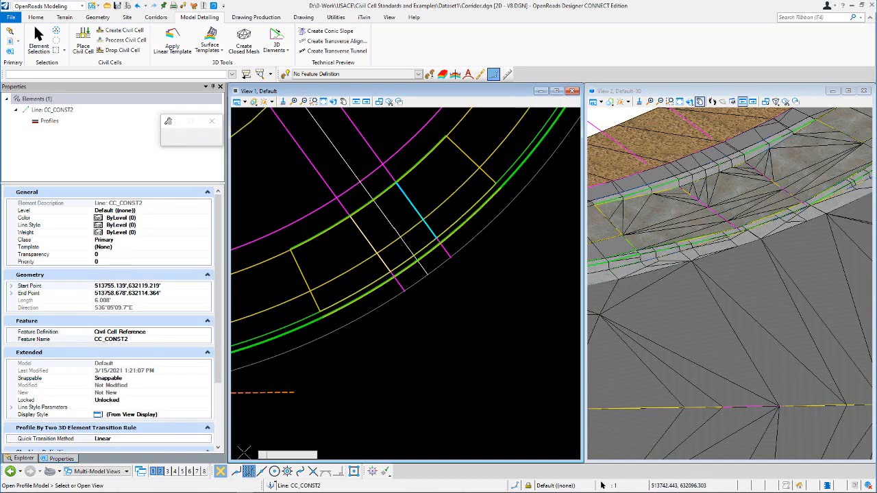
{"action": "left_click", "coordinate": [197, 471]}
{"action": "left_click", "coordinate": [559, 403]}
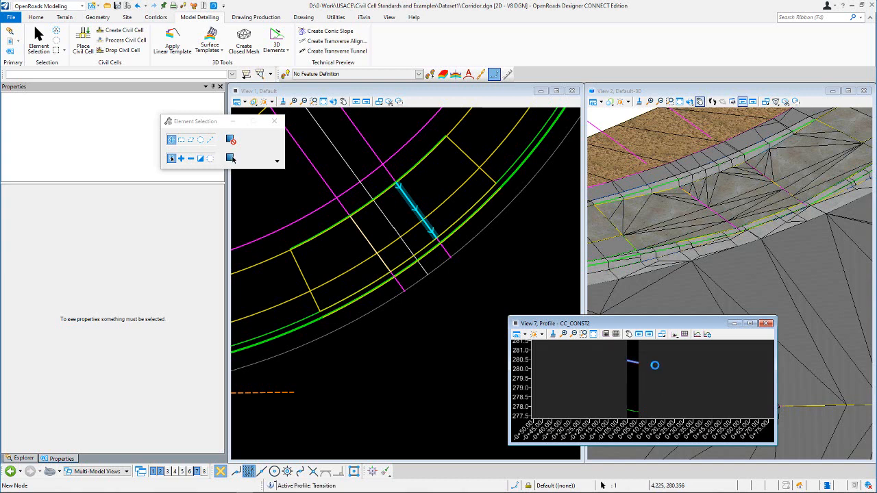
{"action": "left_click", "coordinate": [433, 166]}
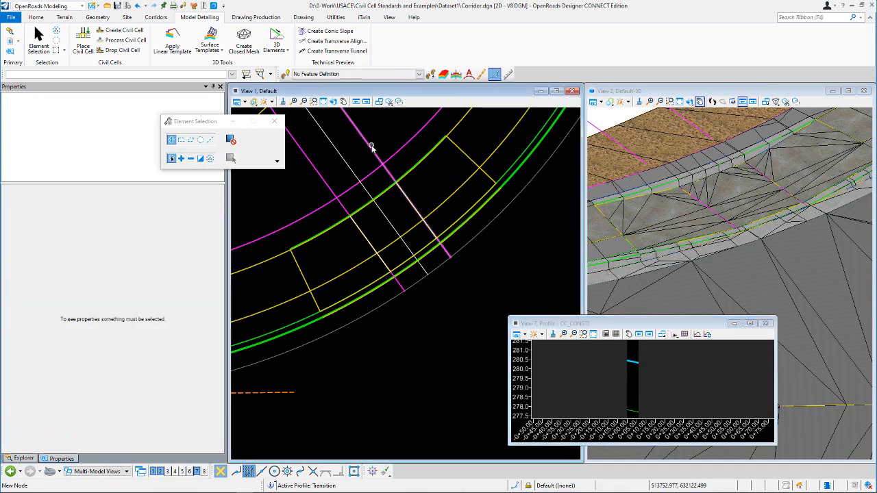
Open the profile model of the primary construction line CC_WRK_SW_R and review its active profile's slope, then clear the selection
{"action": "left_click", "coordinate": [372, 148]}
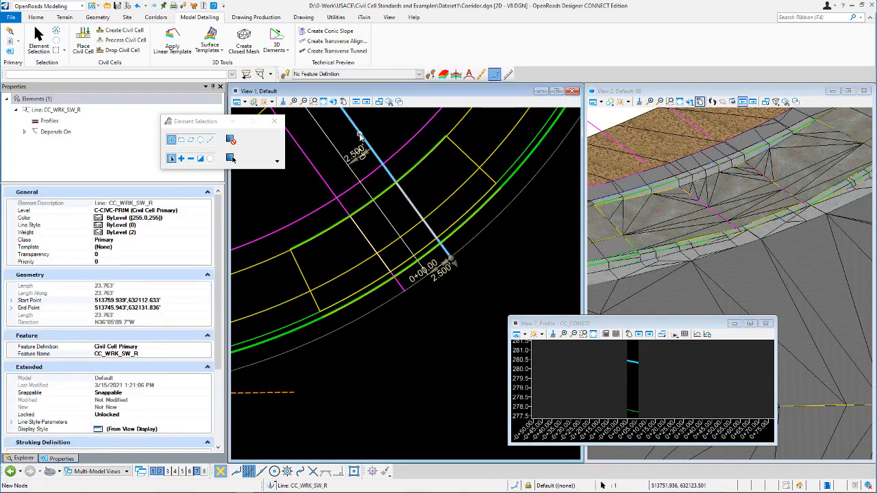
{"action": "mouse_move", "coordinate": [360, 135]}
{"action": "left_click", "coordinate": [386, 131]}
{"action": "left_click", "coordinate": [637, 385]}
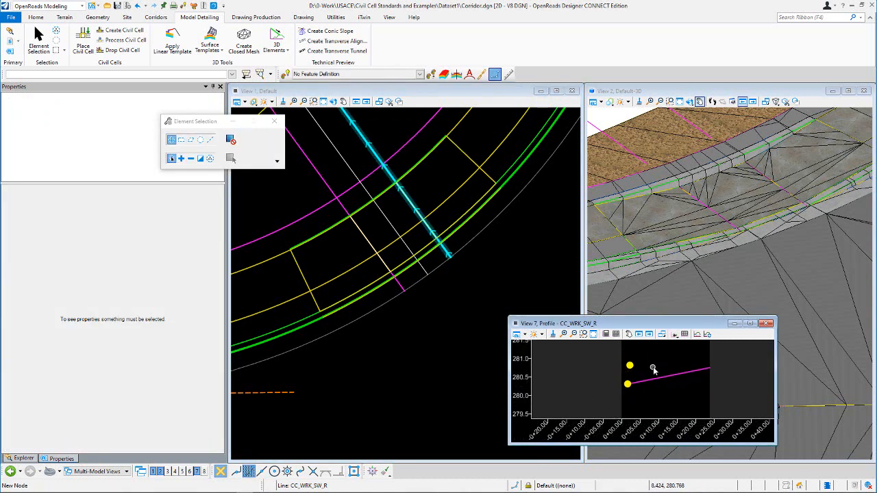
{"action": "left_click", "coordinate": [690, 388]}
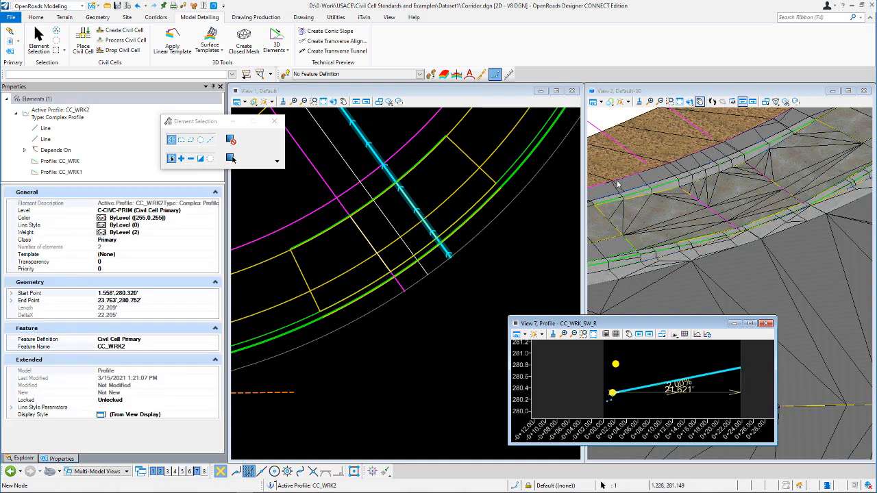
{"action": "scroll", "coordinate": [743, 156], "scroll_direction": "up", "scroll_amount": 1}
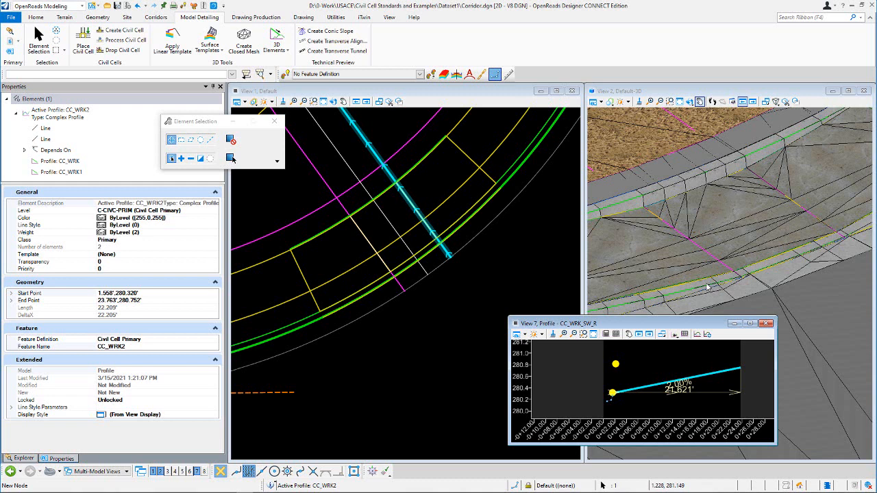
{"action": "left_click", "coordinate": [436, 173]}
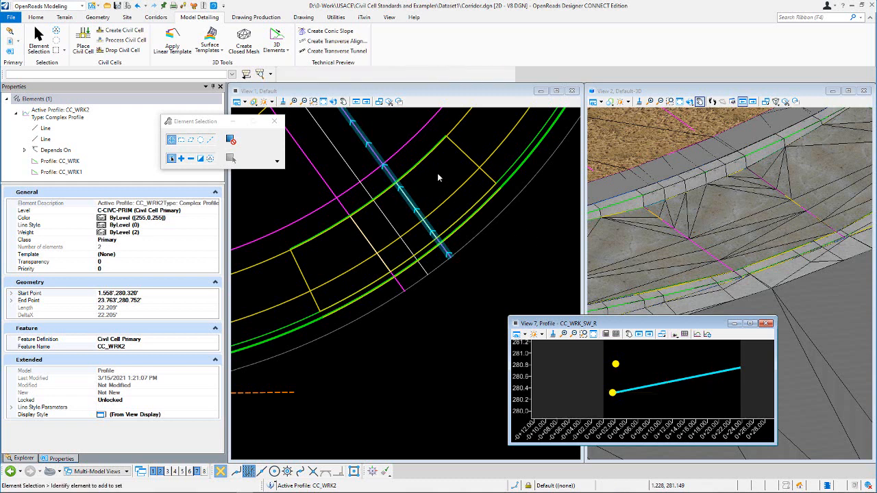
{"action": "left_click", "coordinate": [675, 384]}
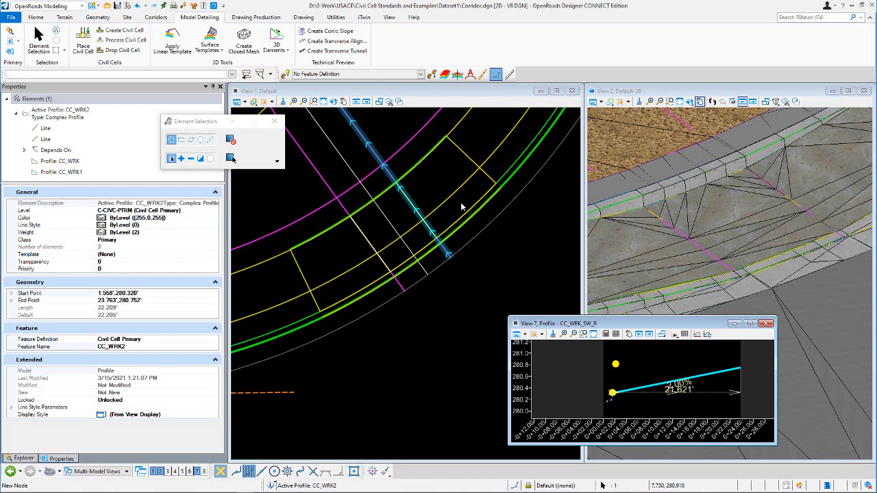
{"action": "left_click", "coordinate": [436, 179]}
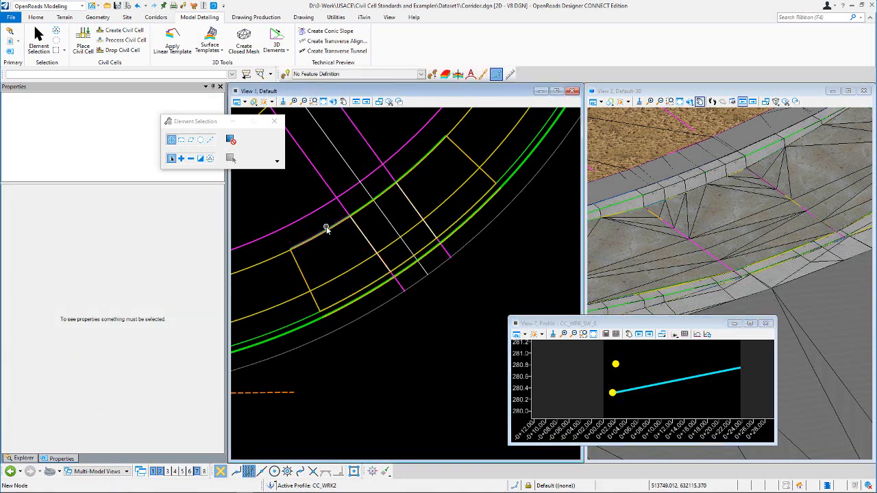
{"action": "left_click", "coordinate": [327, 232]}
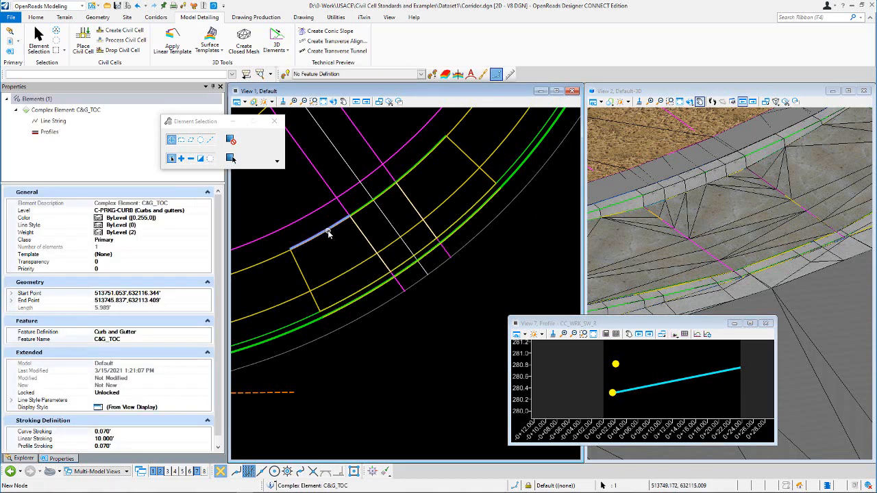
{"action": "mouse_move", "coordinate": [328, 232]}
{"action": "left_click", "coordinate": [357, 226]}
{"action": "left_click", "coordinate": [679, 364]}
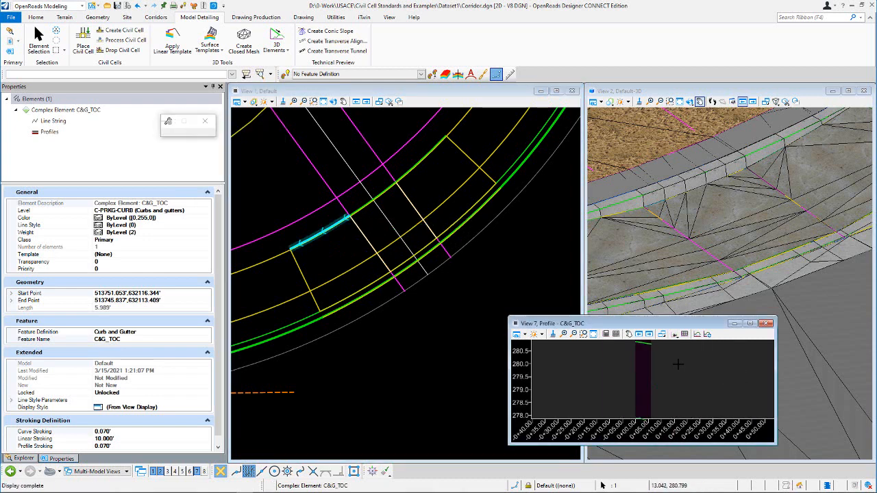
{"action": "left_click", "coordinate": [337, 239]}
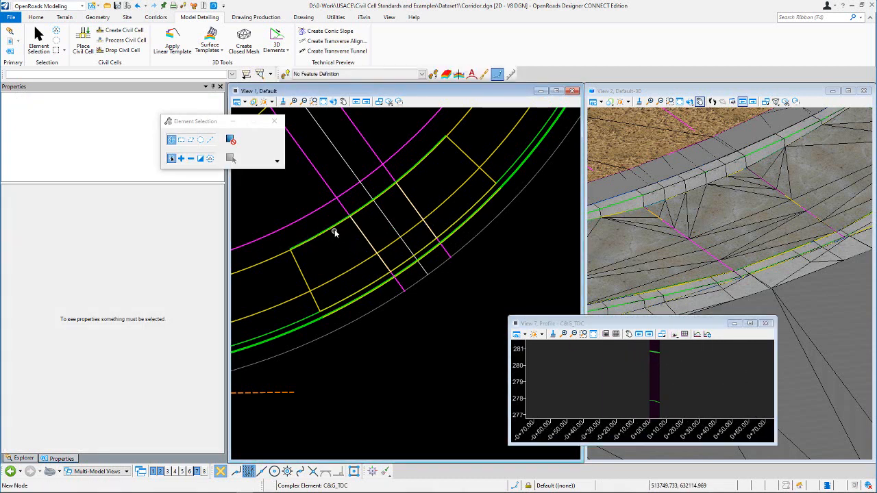
Open the profile model of the back-of-sidewalk pedestrian path segment, Pedestrian Path12, in View 7
{"action": "left_click", "coordinate": [99, 17]}
{"action": "left_click", "coordinate": [392, 30]}
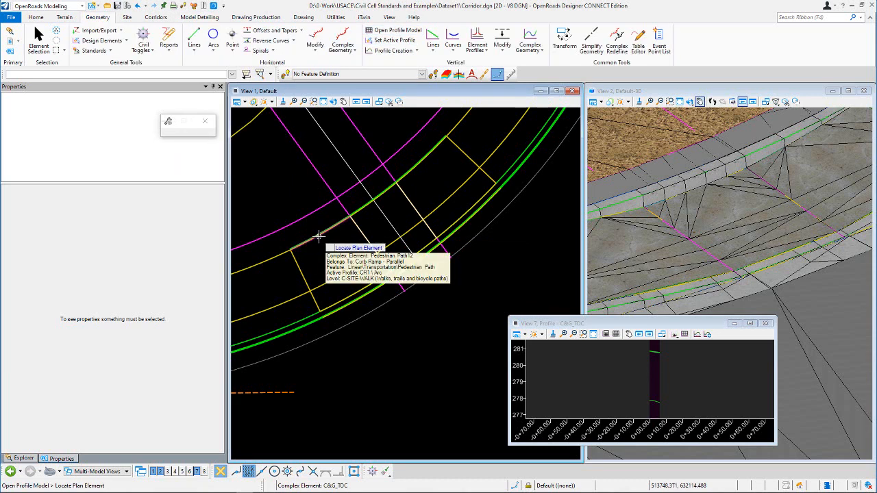
{"action": "left_click", "coordinate": [318, 236]}
{"action": "left_click", "coordinate": [651, 380]}
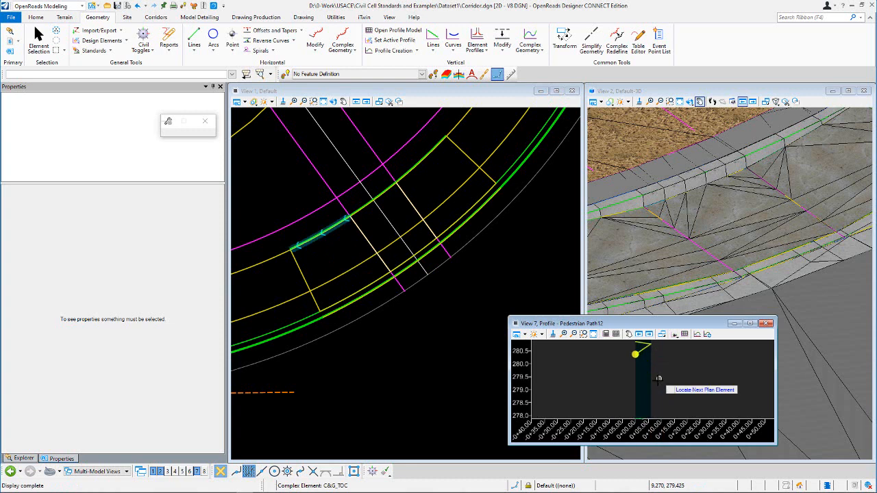
Select the sloping active profile CR1 in the profile view and review its slope and length, then deselect it
{"action": "left_click", "coordinate": [39, 41]}
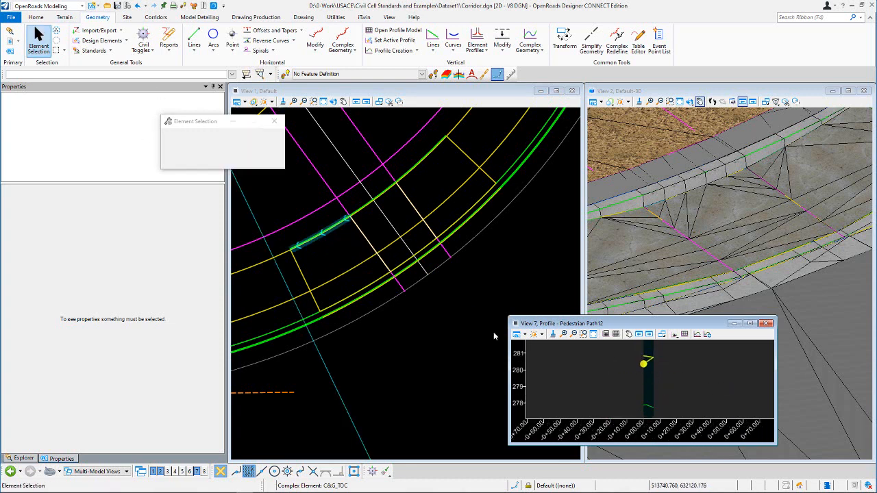
{"action": "scroll", "coordinate": [647, 355], "scroll_direction": "up", "scroll_amount": 2}
{"action": "left_click", "coordinate": [647, 370]}
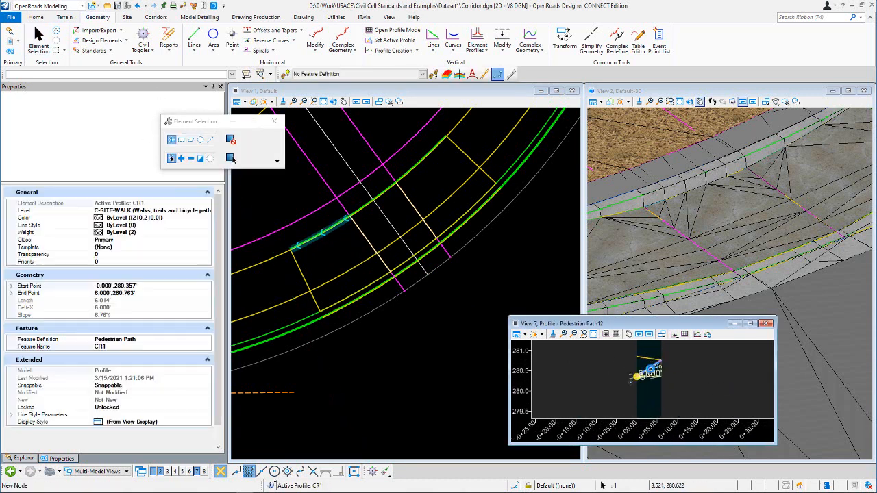
{"action": "scroll", "coordinate": [646, 373], "scroll_direction": "up", "scroll_amount": 2}
{"action": "scroll", "coordinate": [646, 372], "scroll_direction": "up", "scroll_amount": 4}
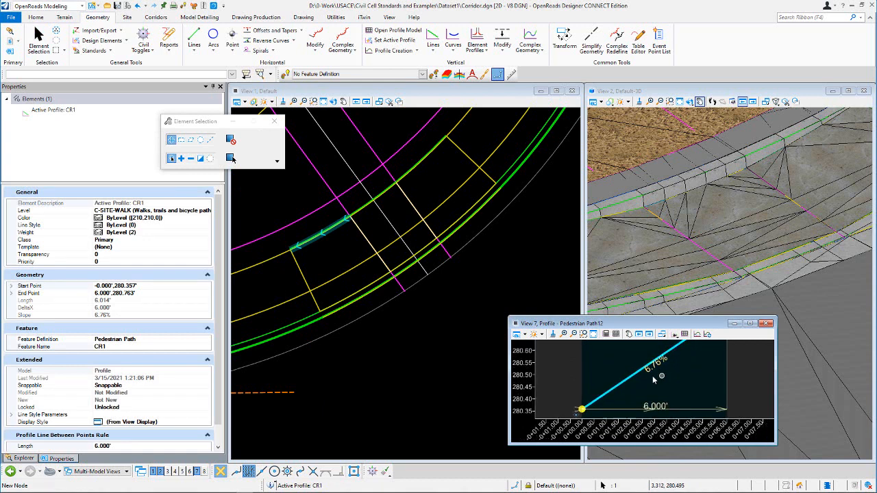
{"action": "left_click", "coordinate": [652, 371]}
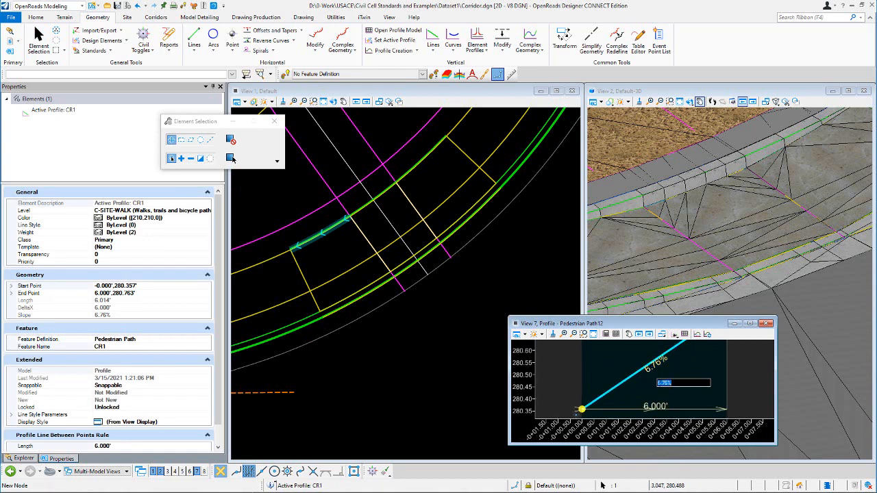
{"action": "left_click", "coordinate": [622, 364]}
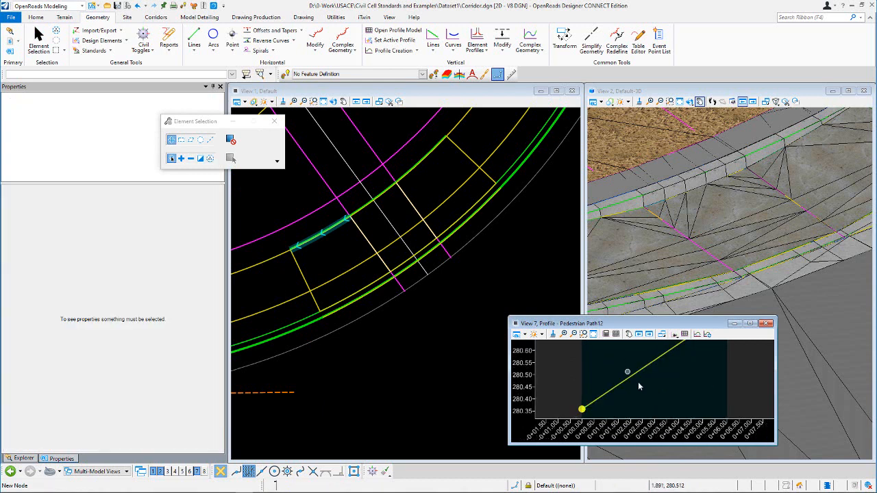
Examine the top-of-curb line and the overlapping pedestrian path arc along the inner edge of the parallel curb ramp
{"action": "scroll", "coordinate": [638, 382], "scroll_direction": "down", "scroll_amount": 4}
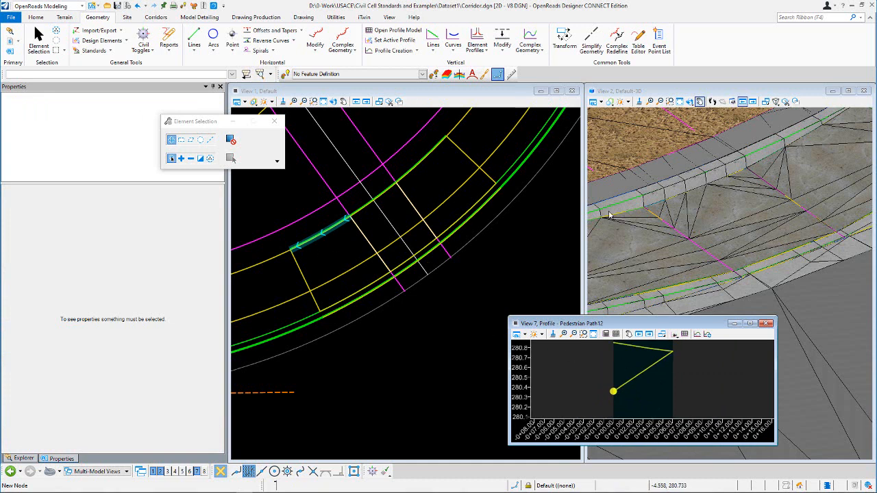
{"action": "scroll", "coordinate": [754, 207], "scroll_direction": "up", "scroll_amount": 2}
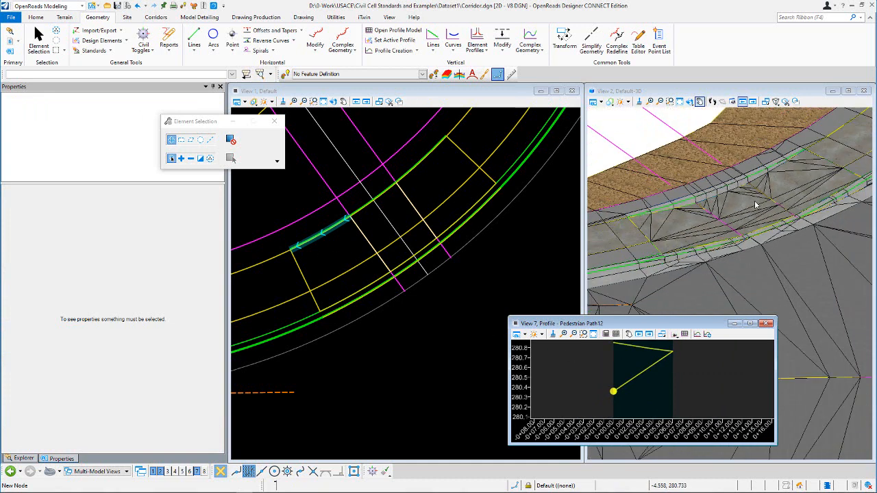
{"action": "left_click", "coordinate": [329, 237]}
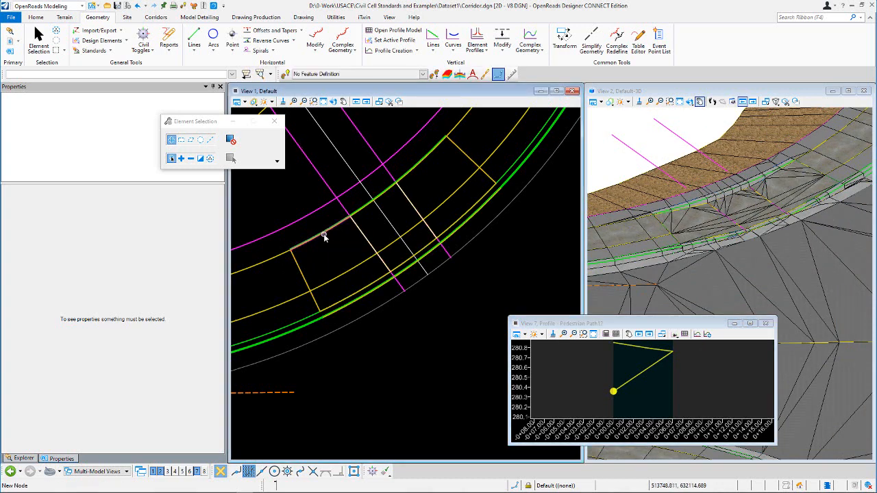
{"action": "left_click", "coordinate": [325, 235]}
{"action": "left_click", "coordinate": [333, 234]}
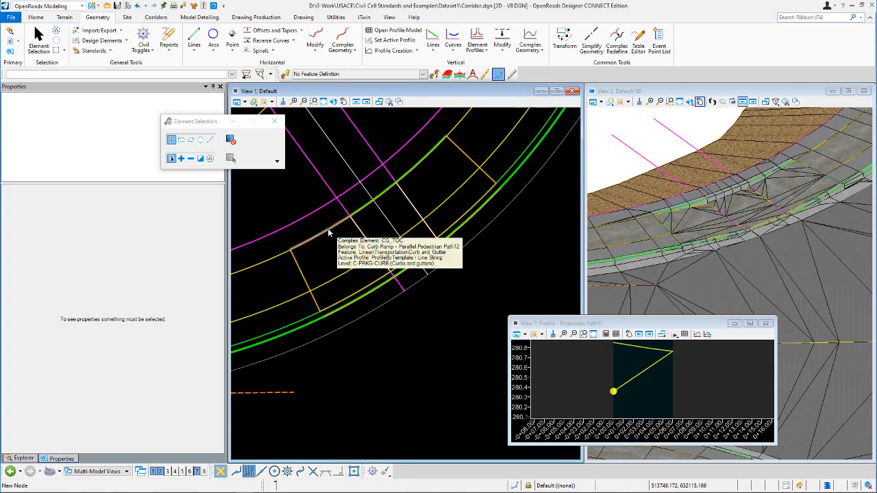
{"action": "left_click", "coordinate": [329, 233]}
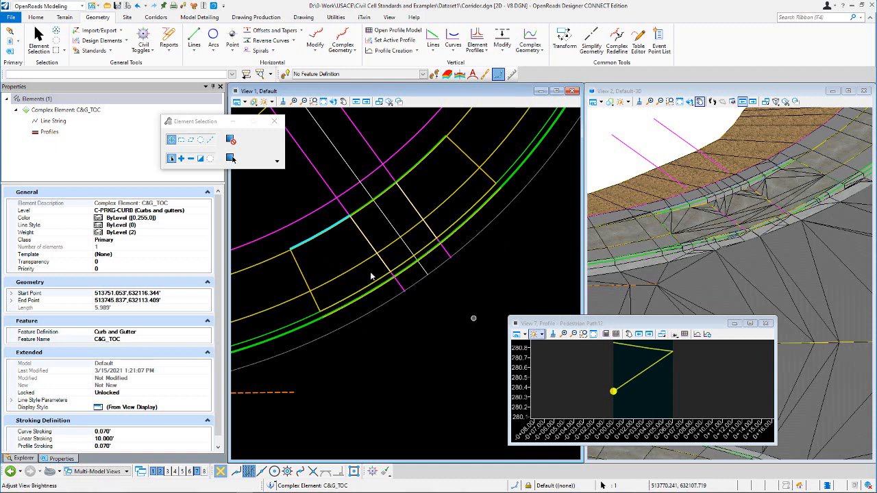
{"action": "left_click", "coordinate": [336, 246]}
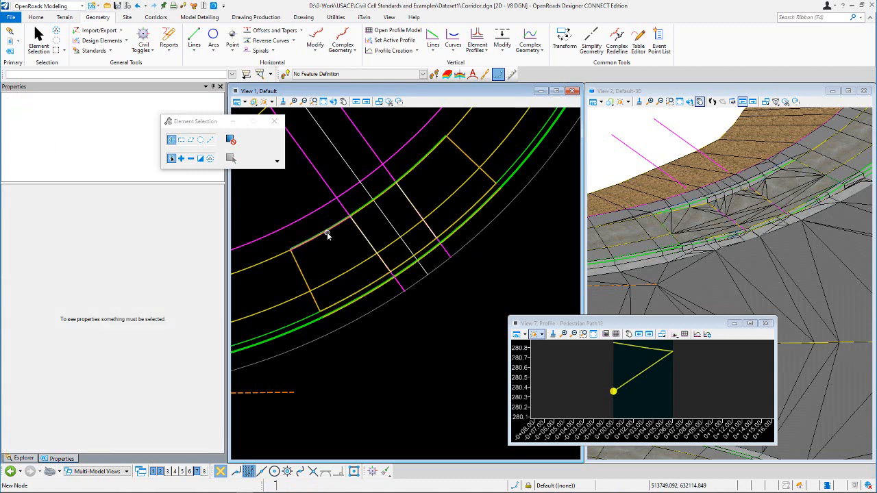
{"action": "left_click", "coordinate": [327, 235]}
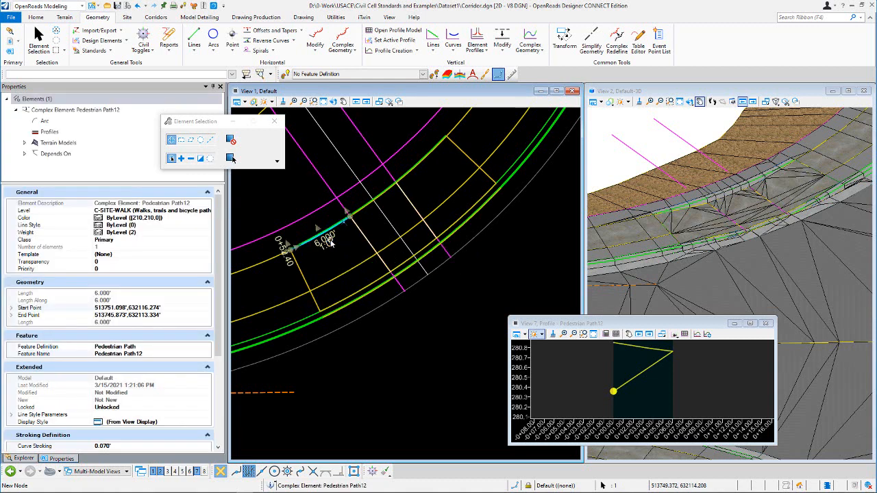
{"action": "left_click", "coordinate": [288, 201]}
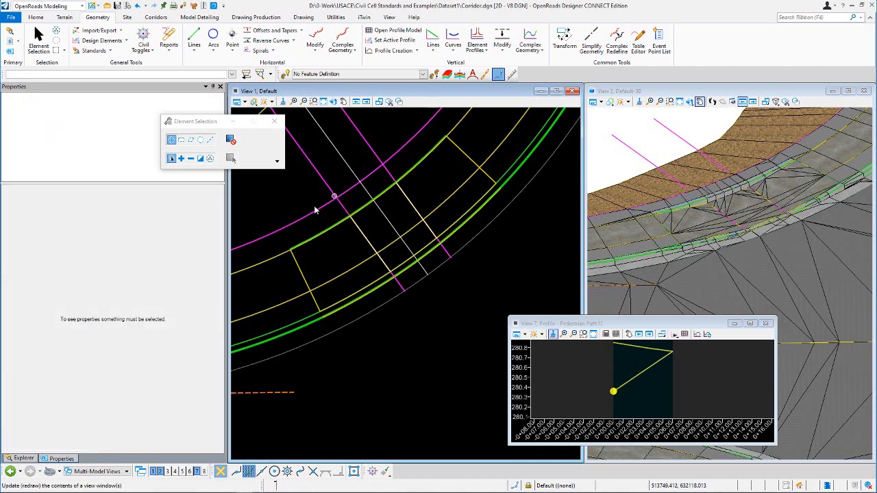
{"action": "scroll", "coordinate": [414, 253], "scroll_direction": "down", "scroll_amount": 1}
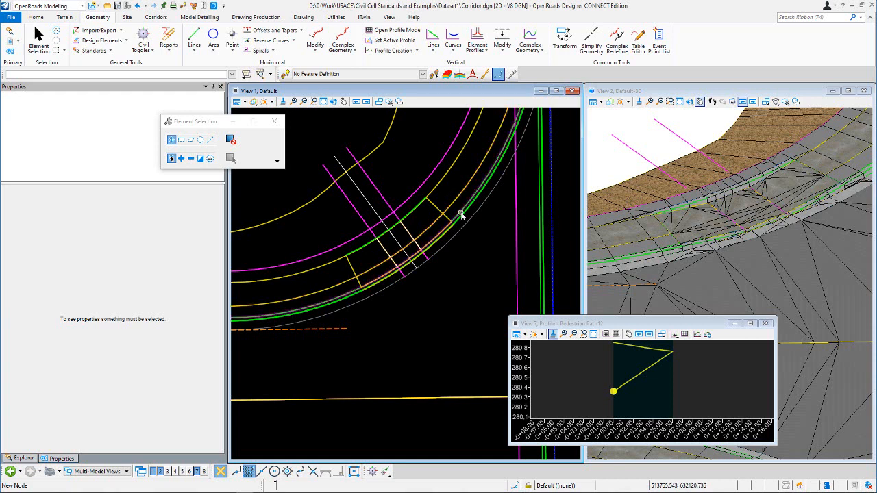
{"action": "scroll", "coordinate": [428, 232], "scroll_direction": "down", "scroll_amount": 2}
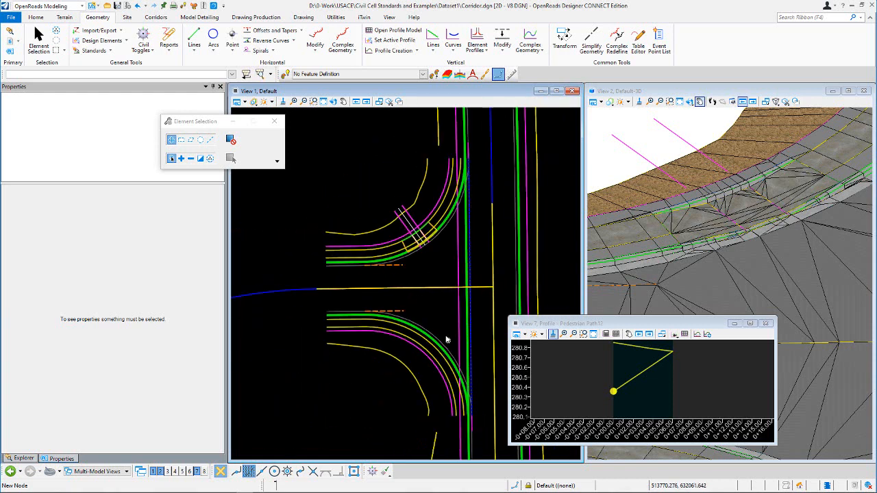
{"action": "scroll", "coordinate": [428, 240], "scroll_direction": "up", "scroll_amount": 2}
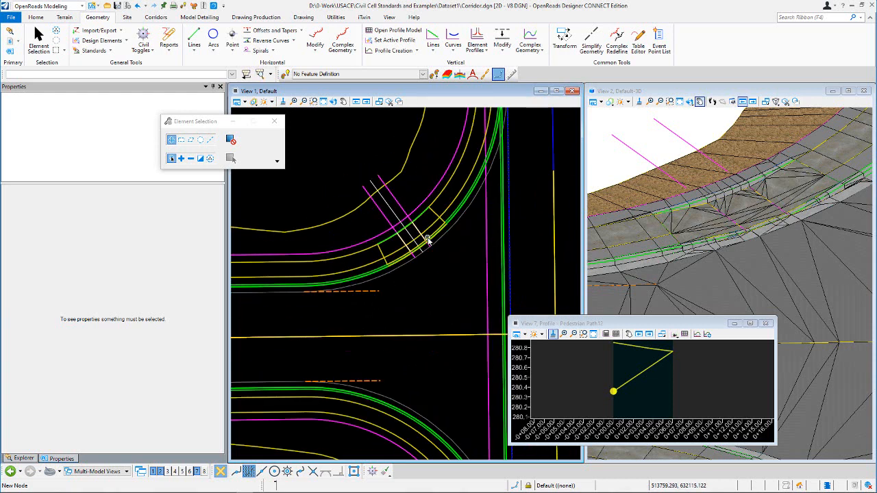
{"action": "scroll", "coordinate": [427, 240], "scroll_direction": "up", "scroll_amount": 1}
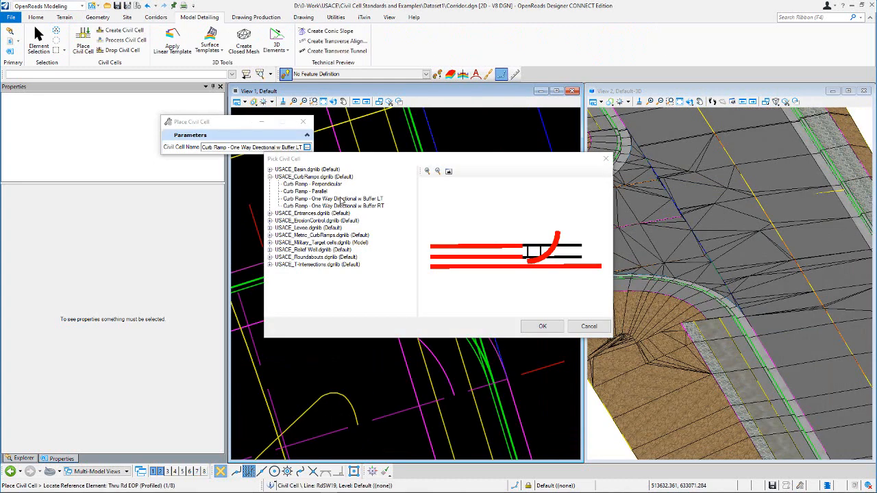
Compare the one-way directional ramp cells in USACE_CurbRamps.dgnlib and choose Curb Ramp - One Way Directional w Buffer LT
{"action": "left_click", "coordinate": [341, 199]}
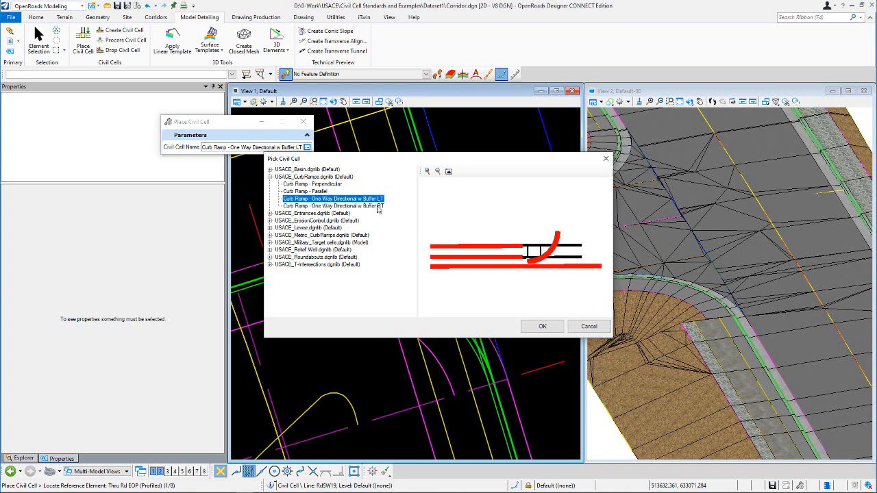
{"action": "left_click", "coordinate": [379, 206]}
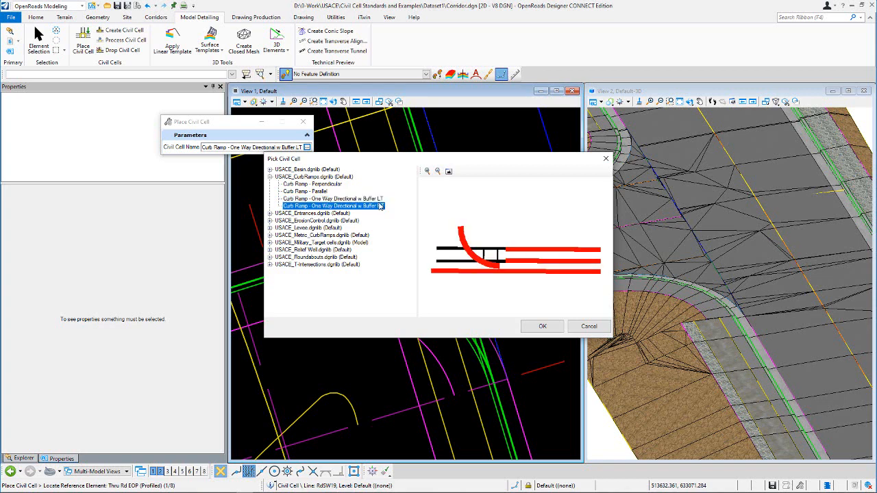
{"action": "left_click", "coordinate": [374, 199]}
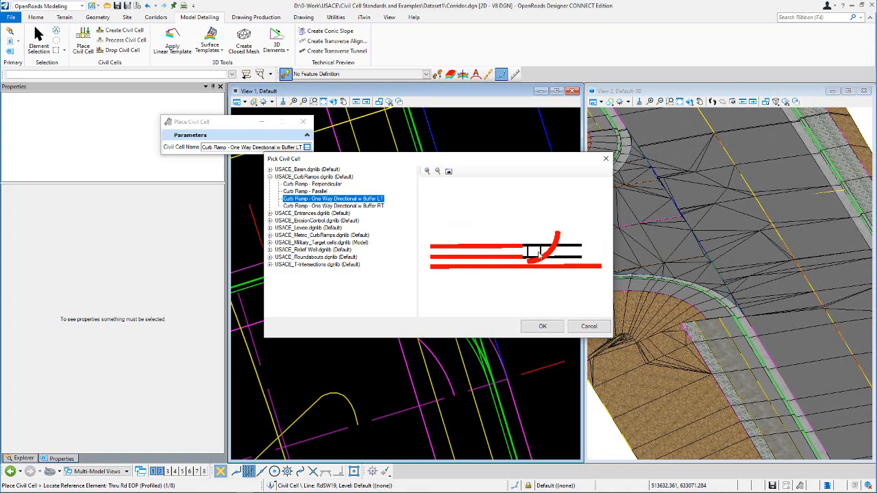
{"action": "left_click", "coordinate": [377, 206]}
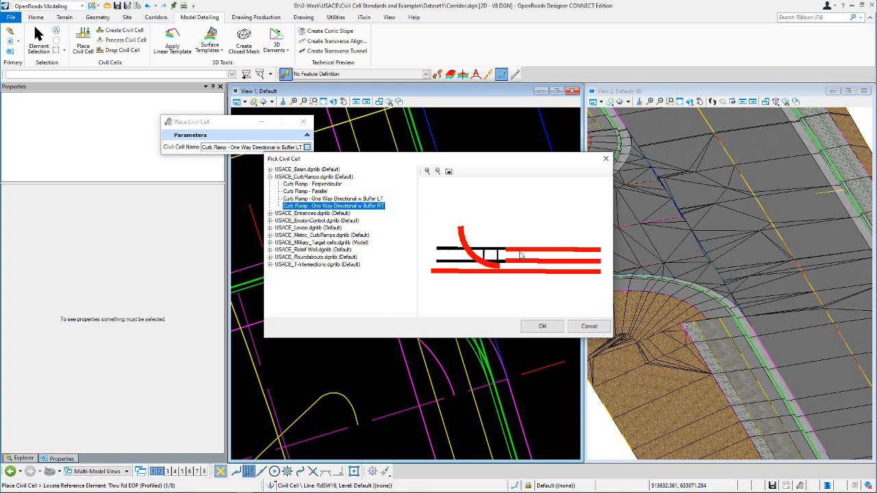
{"action": "left_click", "coordinate": [360, 200]}
{"action": "left_click", "coordinate": [374, 207]}
{"action": "left_click", "coordinate": [373, 198]}
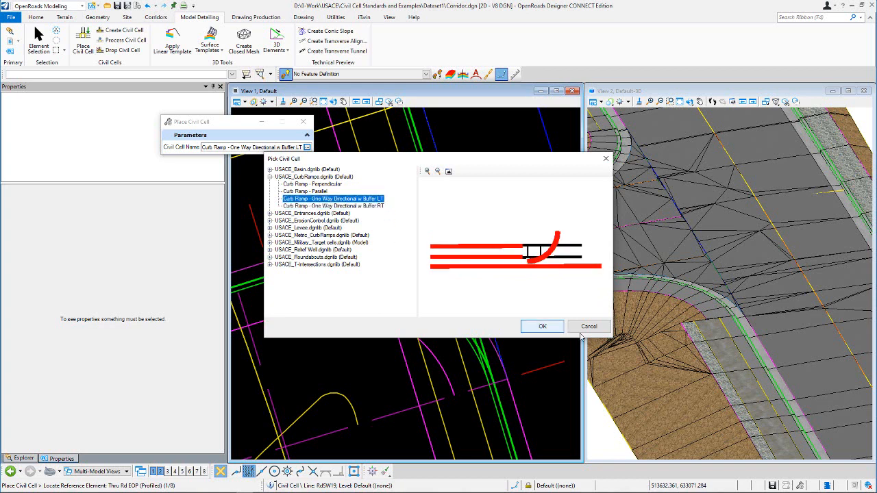
{"action": "left_click", "coordinate": [542, 327]}
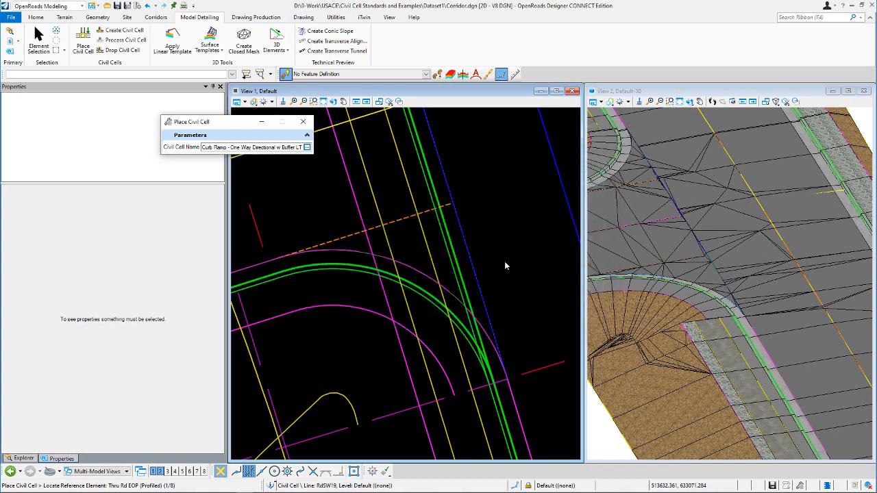
Pick the through road's profiled edge of pavement near the lower corner as the cell's first reference element
{"action": "scroll", "coordinate": [403, 208], "scroll_direction": "down", "scroll_amount": 2}
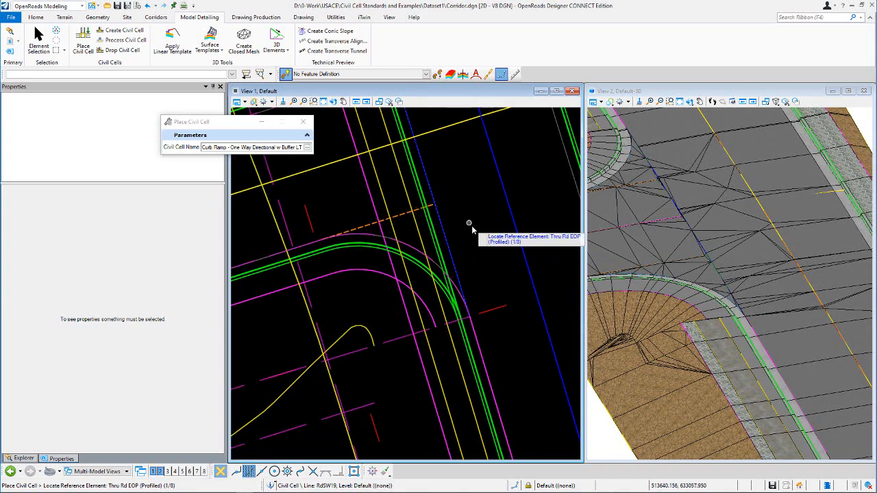
{"action": "scroll", "coordinate": [471, 225], "scroll_direction": "down", "scroll_amount": 1}
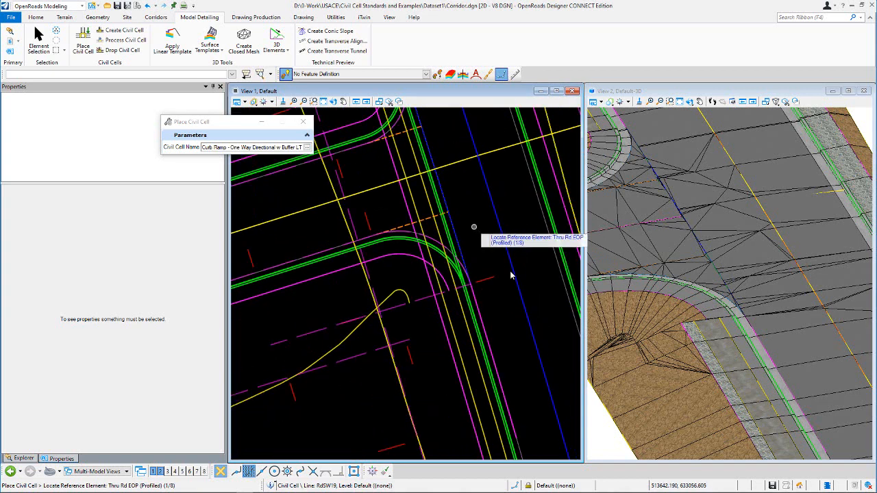
{"action": "scroll", "coordinate": [491, 300], "scroll_direction": "down", "scroll_amount": 1}
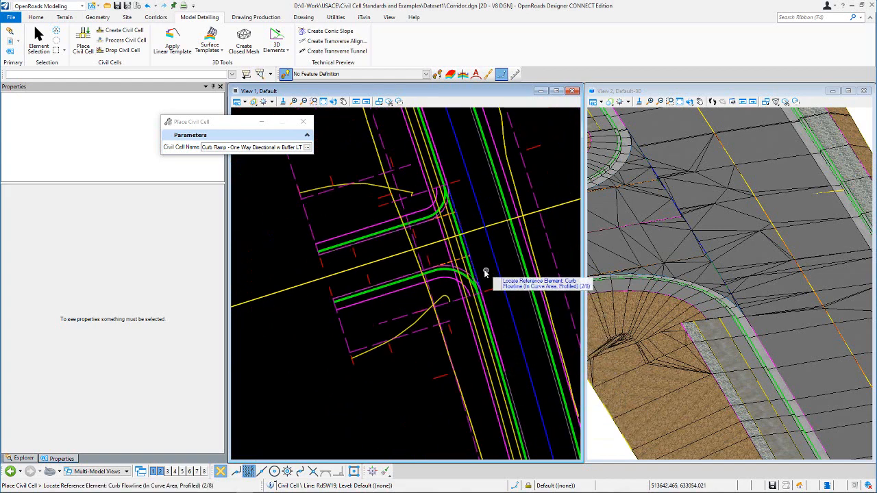
Pick the curb flowline and the back top of curb within the corner curve as the cell's second and third references
{"action": "scroll", "coordinate": [478, 275], "scroll_direction": "up", "scroll_amount": 2}
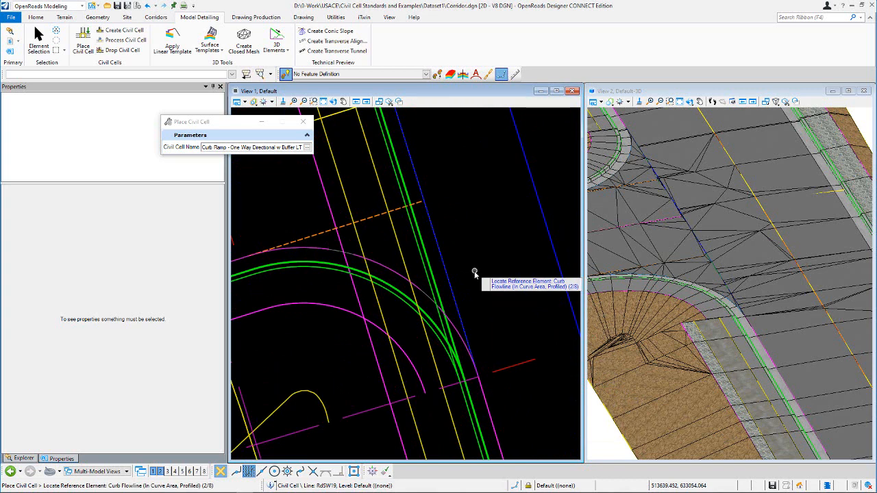
{"action": "scroll", "coordinate": [474, 273], "scroll_direction": "up", "scroll_amount": 3}
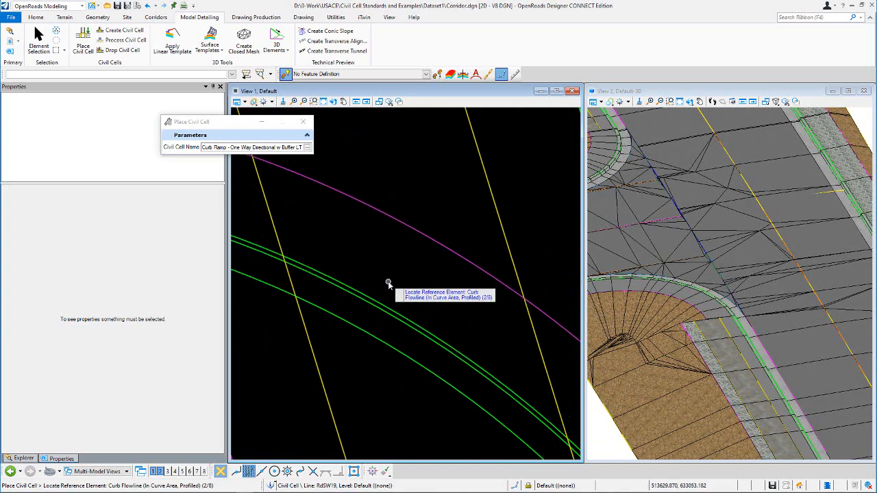
{"action": "left_click", "coordinate": [389, 282]}
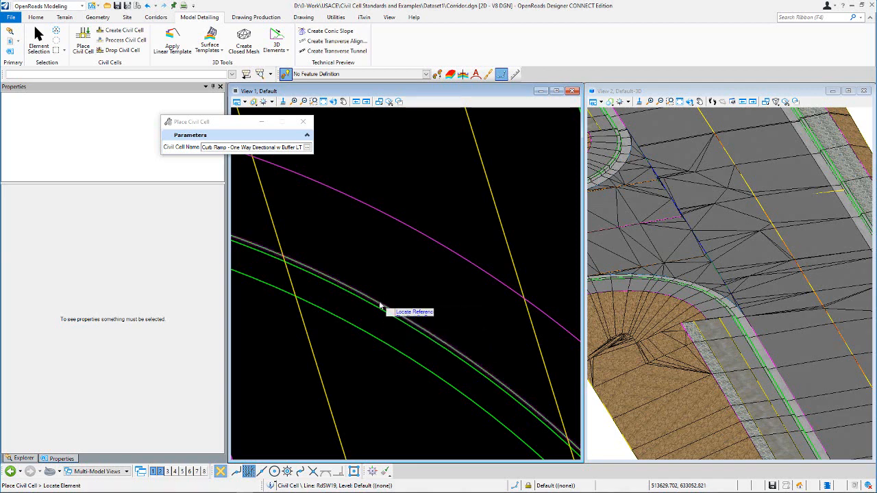
{"action": "scroll", "coordinate": [389, 280], "scroll_direction": "down", "scroll_amount": 1}
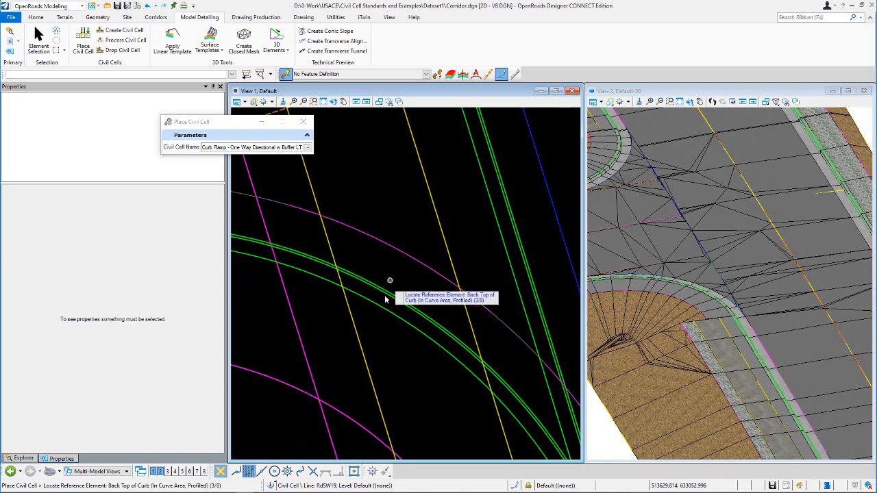
{"action": "left_click", "coordinate": [381, 306]}
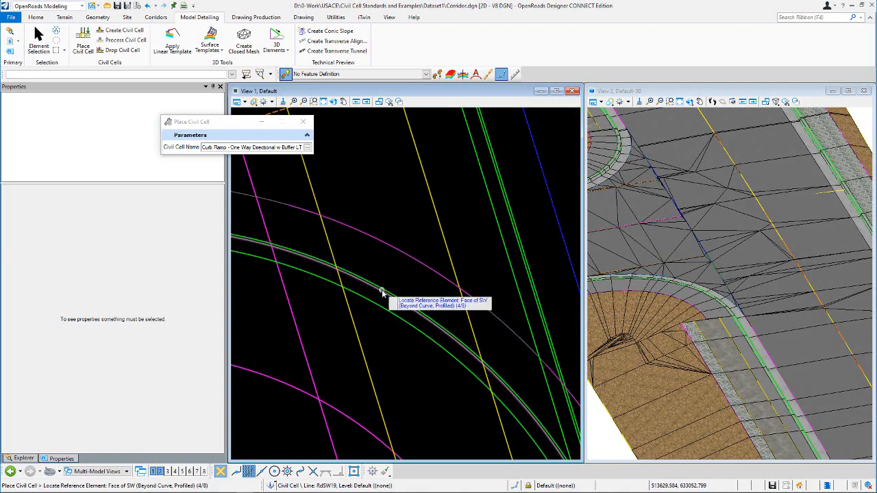
Pick the face of sidewalk line SW_TOP_L and back of sidewalk line SW_TOP1_L beyond the curve as reference elements
{"action": "scroll", "coordinate": [381, 289], "scroll_direction": "down", "scroll_amount": 3}
{"action": "scroll", "coordinate": [444, 242], "scroll_direction": "down", "scroll_amount": 4}
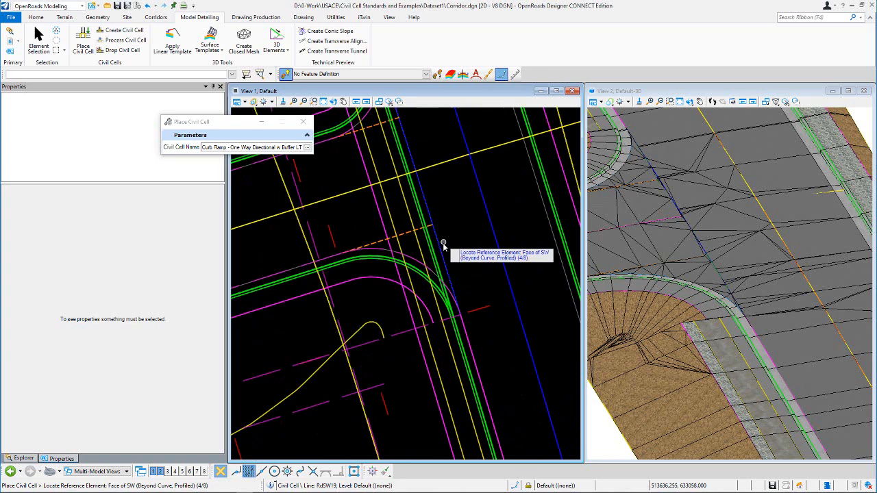
{"action": "scroll", "coordinate": [453, 361], "scroll_direction": "up", "scroll_amount": 4}
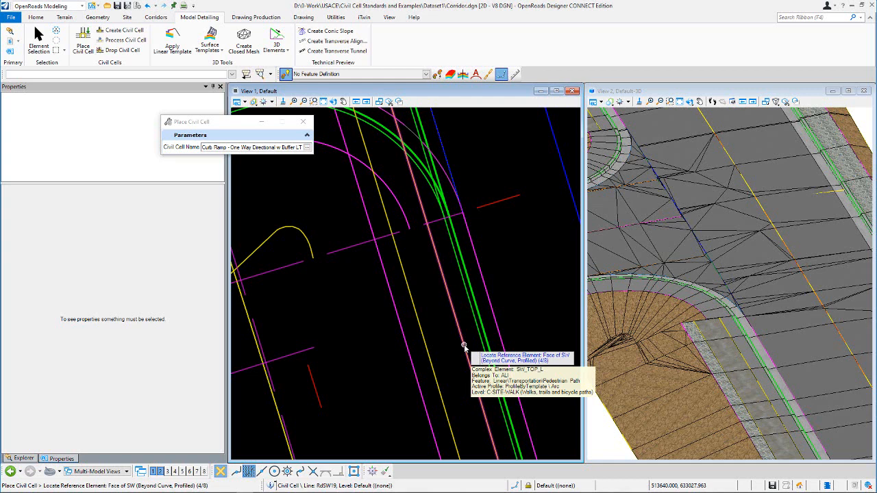
{"action": "left_click", "coordinate": [464, 348]}
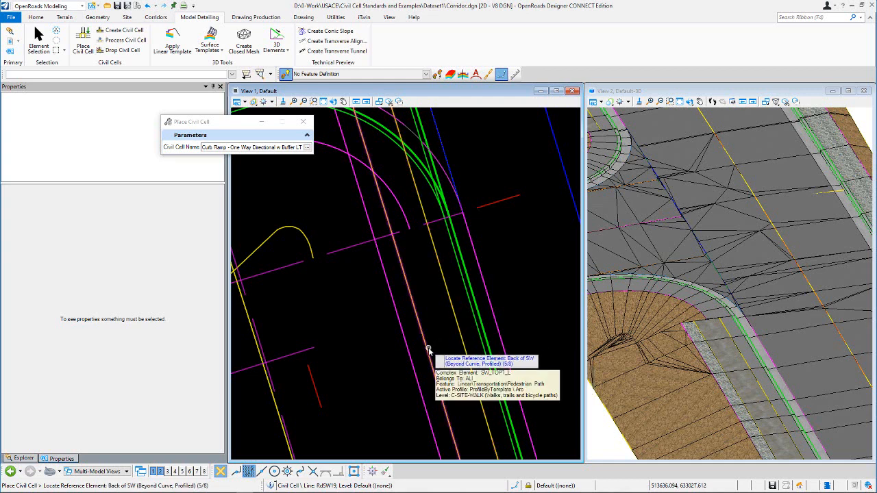
{"action": "left_click", "coordinate": [428, 351]}
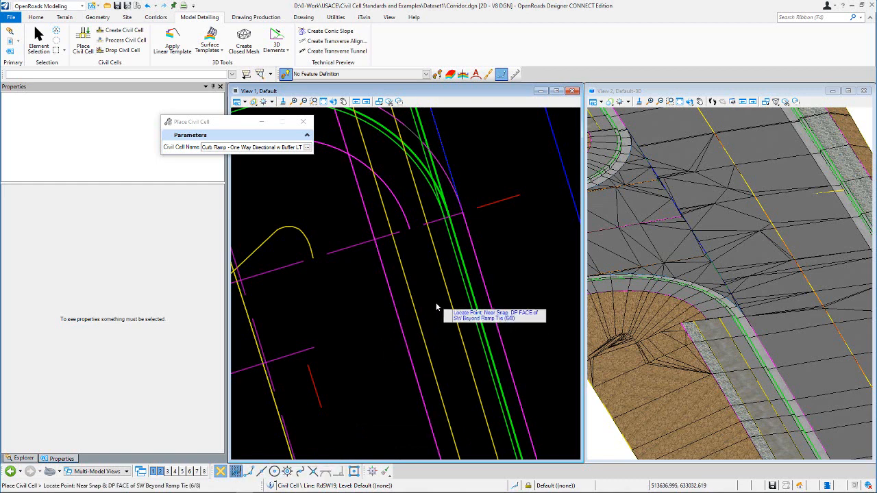
Locate the near-snap points on the sidewalk lines beyond the ramp tie and a data point close to the secondary road centerline
{"action": "scroll", "coordinate": [438, 321], "scroll_direction": "down", "scroll_amount": 2}
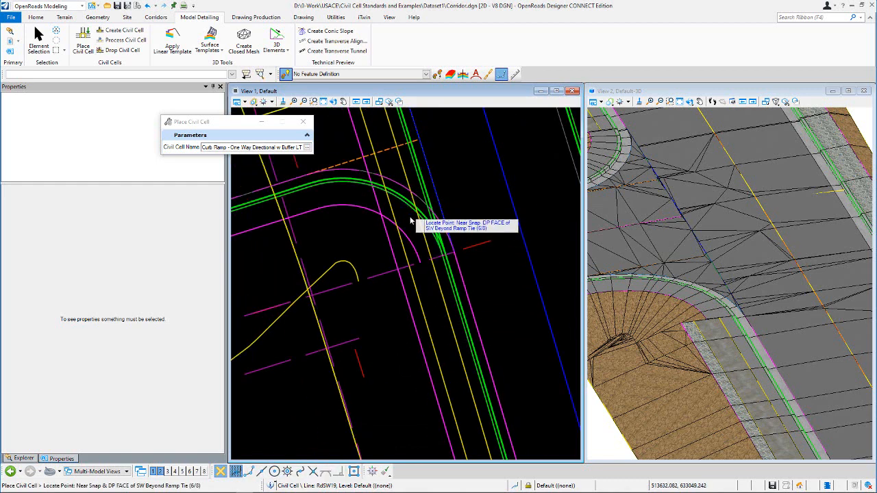
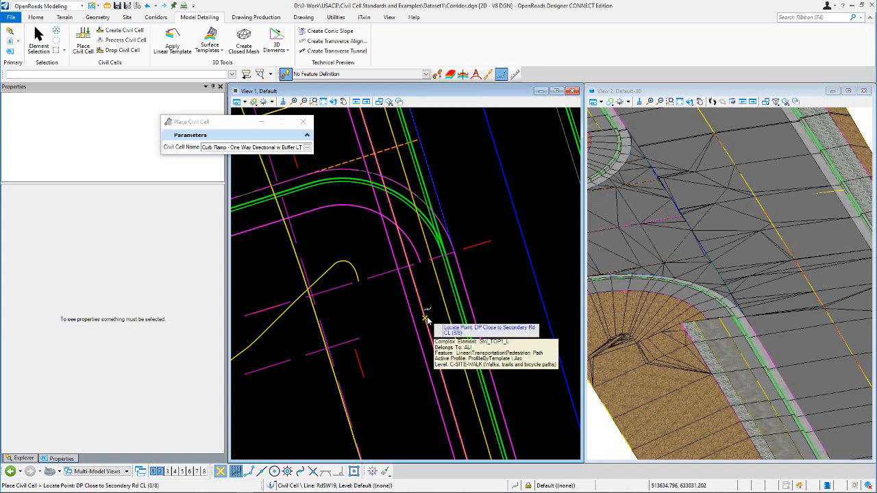
{"action": "scroll", "coordinate": [431, 318], "scroll_direction": "down", "scroll_amount": 1}
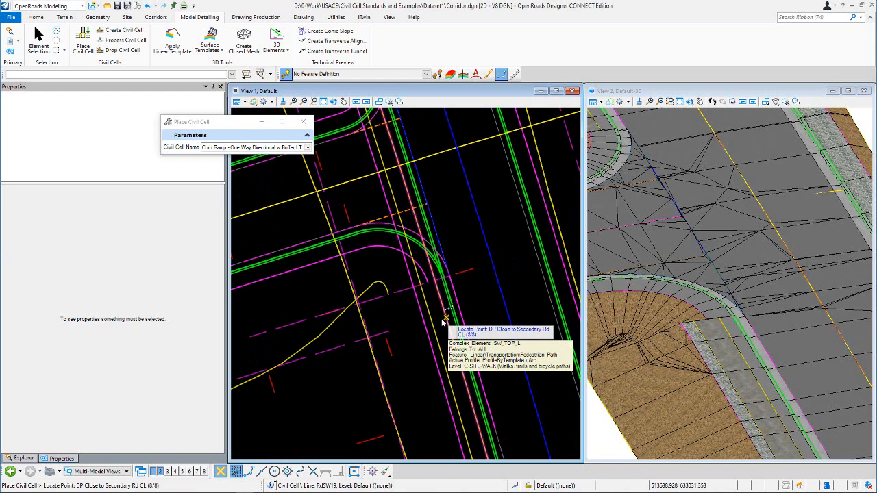
{"action": "scroll", "coordinate": [443, 322], "scroll_direction": "down", "scroll_amount": 1}
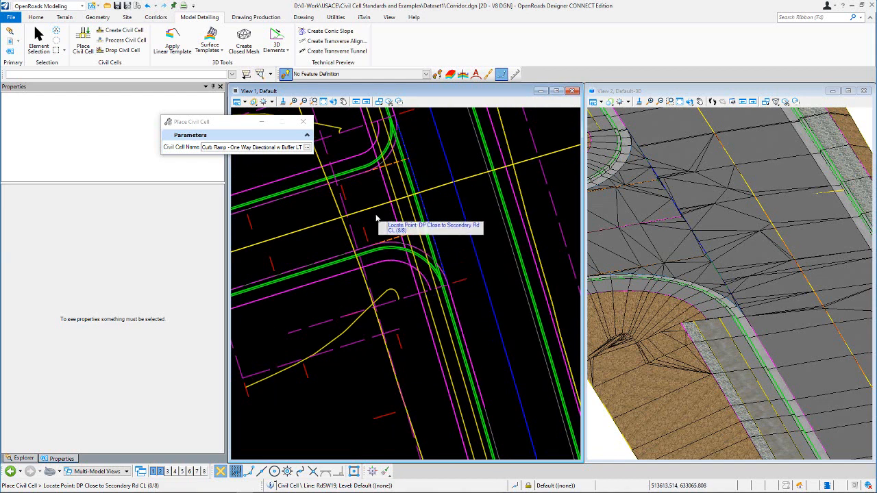
{"action": "scroll", "coordinate": [379, 207], "scroll_direction": "up", "scroll_amount": 1}
{"action": "scroll", "coordinate": [381, 207], "scroll_direction": "up", "scroll_amount": 1}
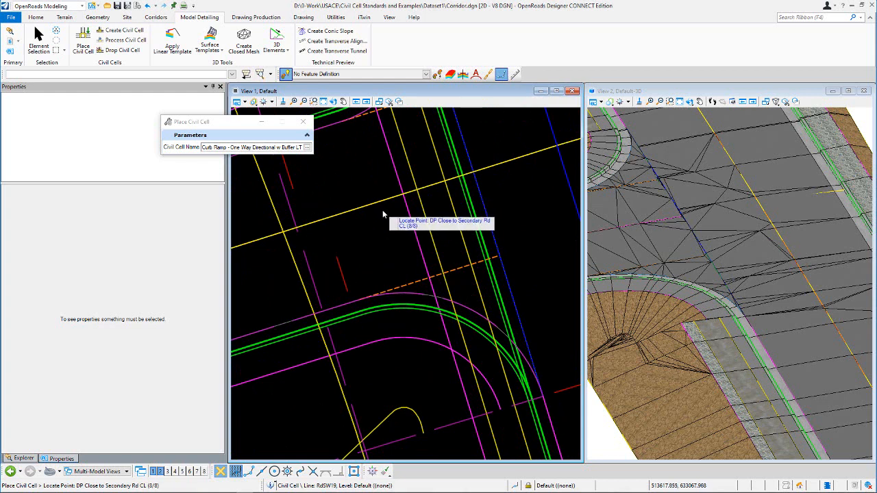
{"action": "left_click", "coordinate": [382, 212]}
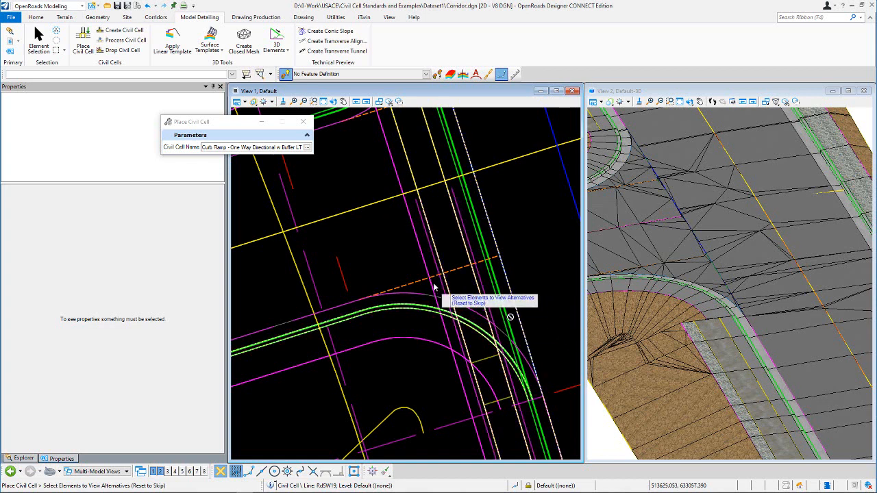
Skip the placement alternatives and corridor clipping, and accept the placement of the curb ramp civil cell
{"action": "scroll", "coordinate": [442, 296], "scroll_direction": "down", "scroll_amount": 1}
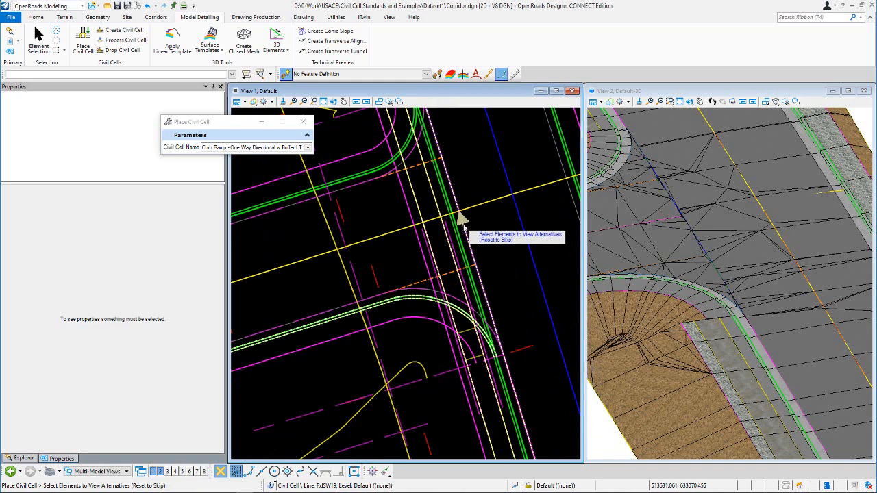
{"action": "scroll", "coordinate": [463, 281], "scroll_direction": "up", "scroll_amount": 1}
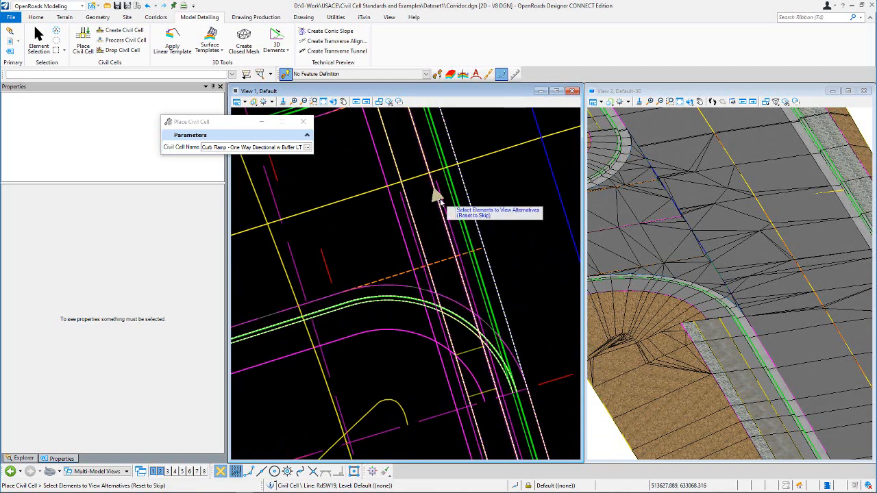
{"action": "scroll", "coordinate": [429, 224], "scroll_direction": "down", "scroll_amount": 1}
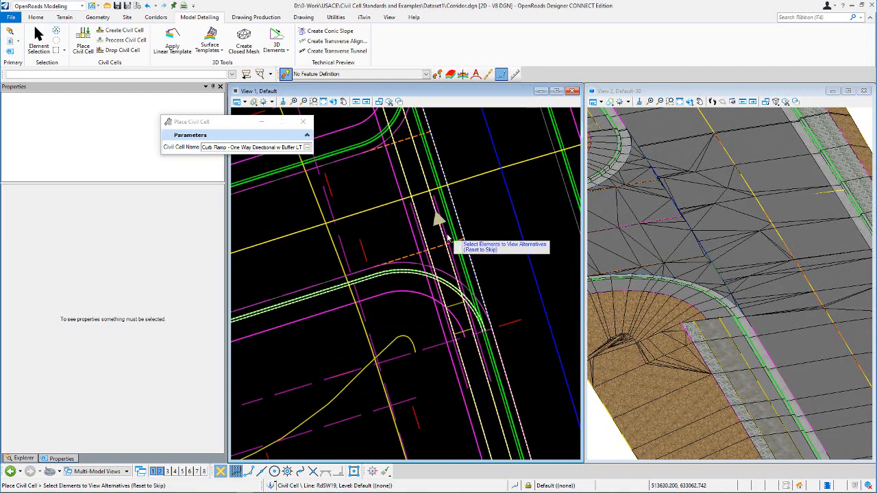
{"action": "scroll", "coordinate": [450, 257], "scroll_direction": "up", "scroll_amount": 2}
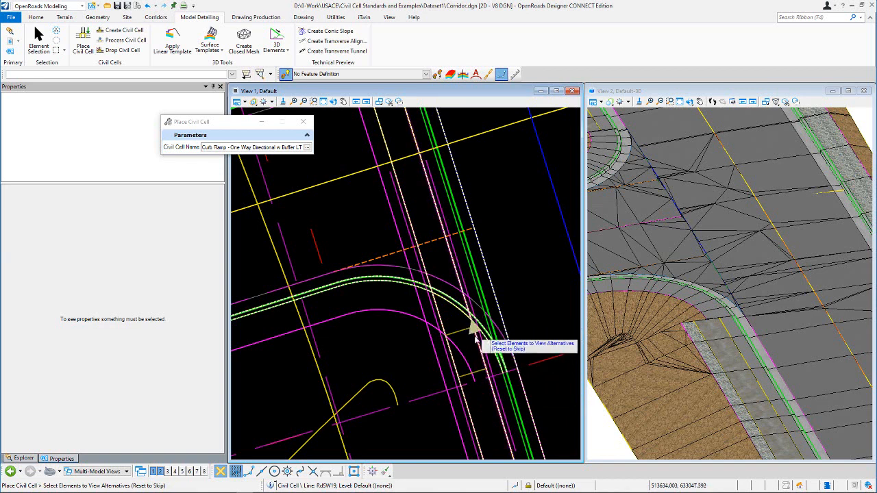
{"action": "scroll", "coordinate": [475, 338], "scroll_direction": "up", "scroll_amount": 2}
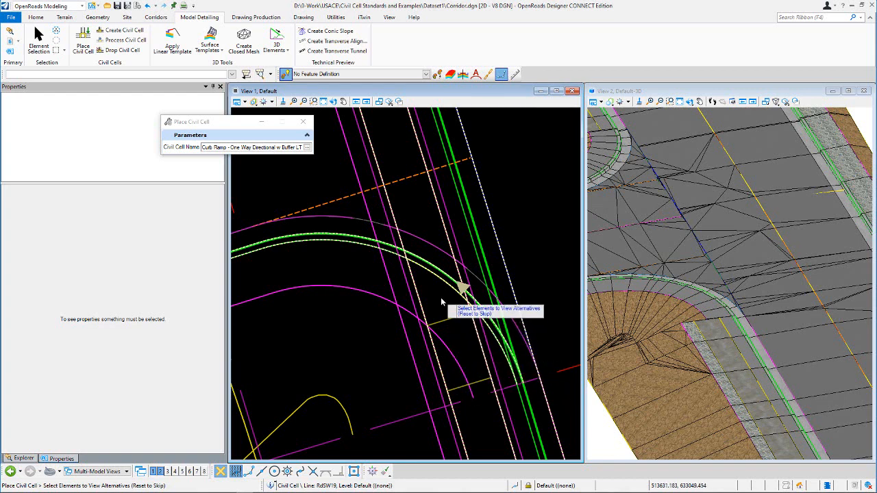
{"action": "scroll", "coordinate": [462, 298], "scroll_direction": "down", "scroll_amount": 2}
{"action": "right_click", "coordinate": [484, 241]}
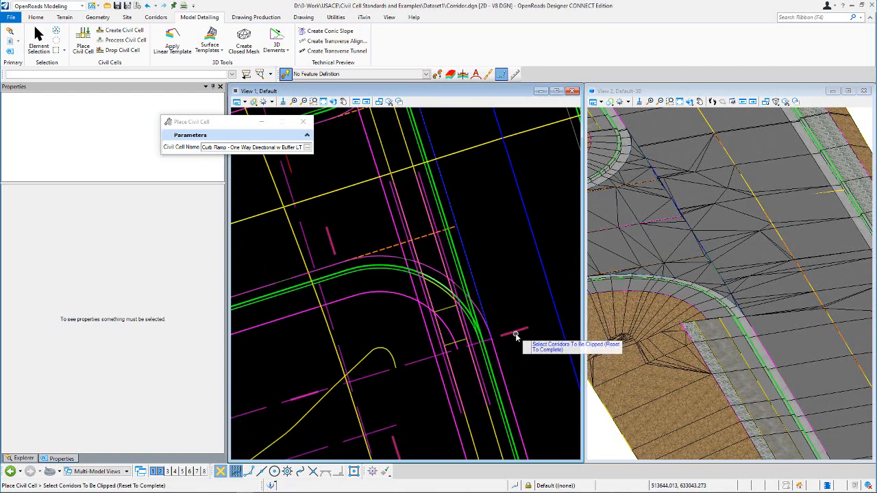
{"action": "right_click", "coordinate": [496, 251]}
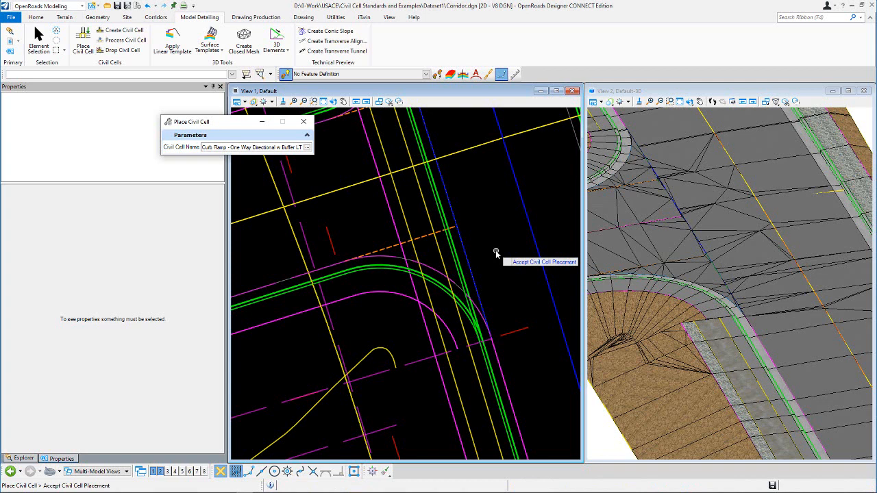
{"action": "left_click", "coordinate": [496, 253]}
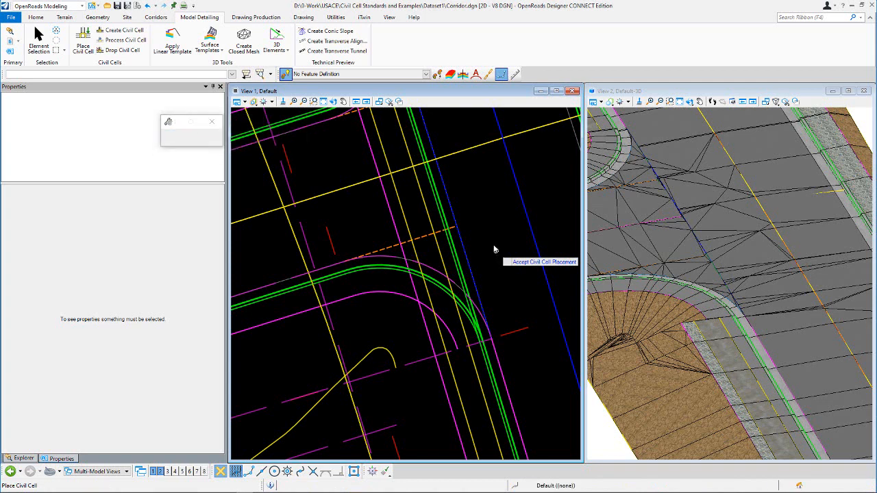
Rotate the 3D view dynamically to look at the placed curb ramp from the roadway side
{"action": "scroll", "coordinate": [692, 288], "scroll_direction": "up", "scroll_amount": 3}
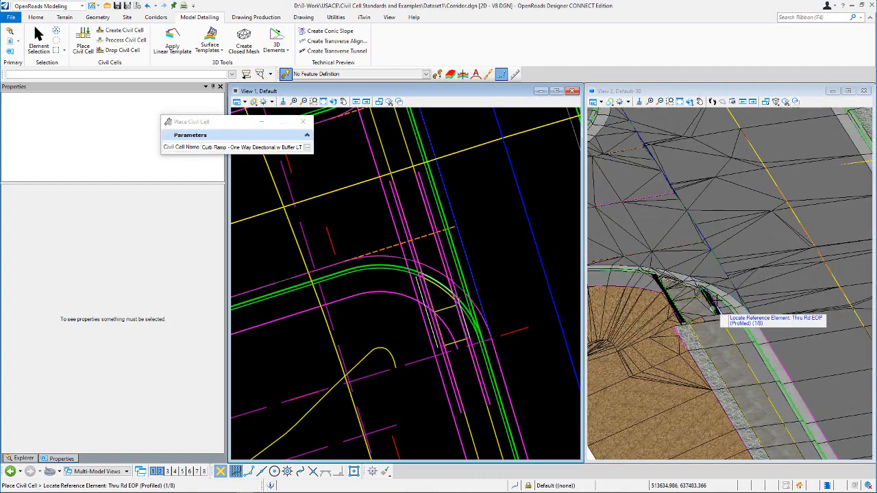
{"action": "left_click", "coordinate": [689, 102]}
{"action": "left_click", "coordinate": [697, 111]}
{"action": "left_click", "coordinate": [730, 283]}
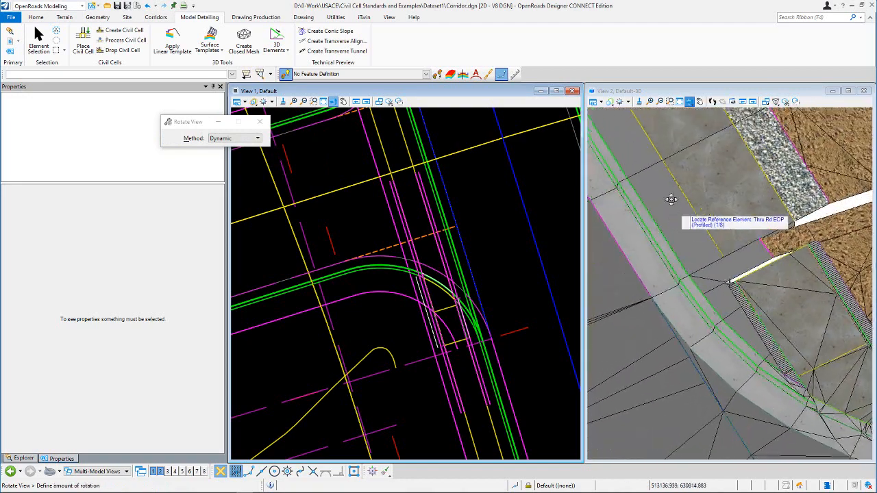
{"action": "left_click", "coordinate": [727, 249]}
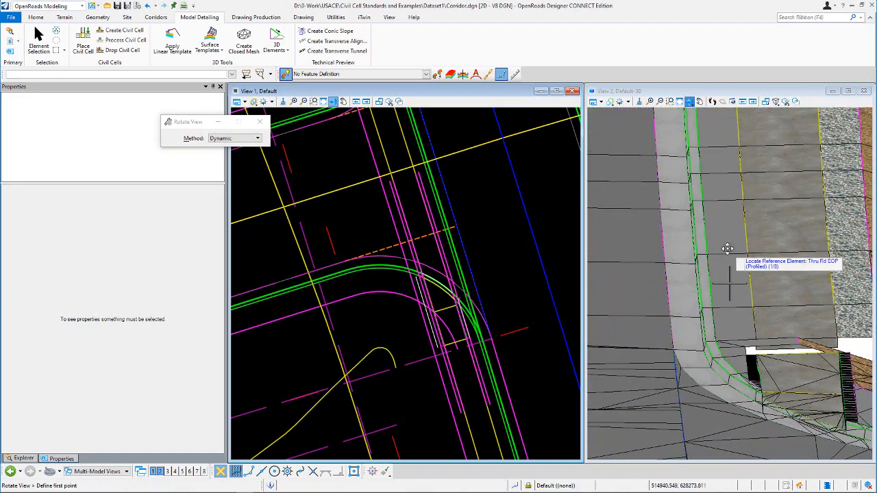
{"action": "right_click", "coordinate": [720, 243]}
{"action": "scroll", "coordinate": [720, 244], "scroll_direction": "down", "scroll_amount": 2}
{"action": "scroll", "coordinate": [759, 346], "scroll_direction": "up", "scroll_amount": 3}
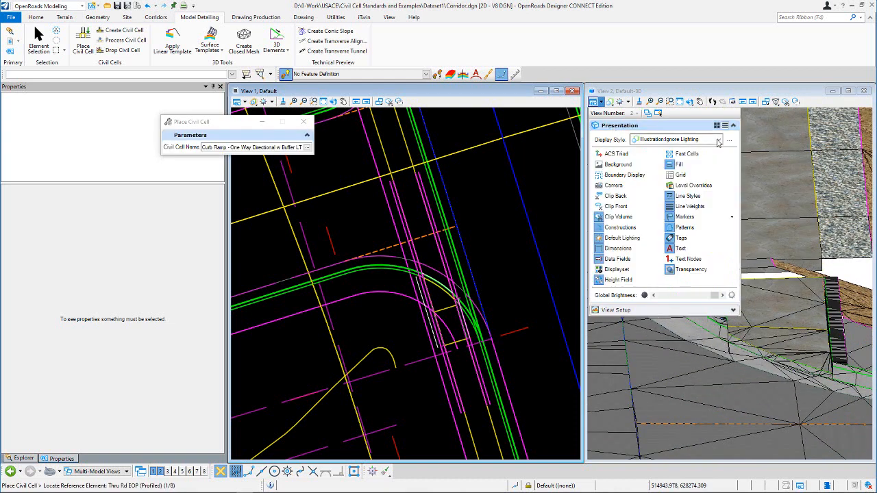
Try the Smooth display style in the 3D view, and return it to Illustration:Ignore Lighting
{"action": "left_click", "coordinate": [717, 140]}
{"action": "left_click", "coordinate": [679, 193]}
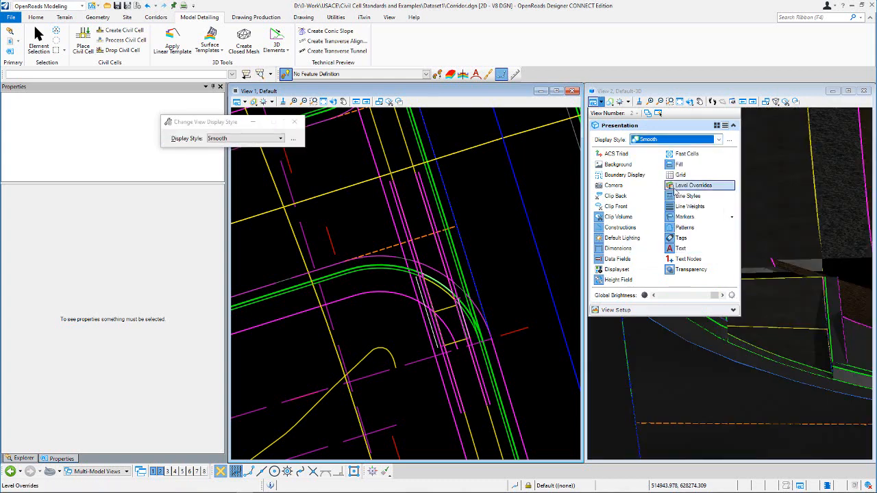
{"action": "left_click", "coordinate": [718, 140]}
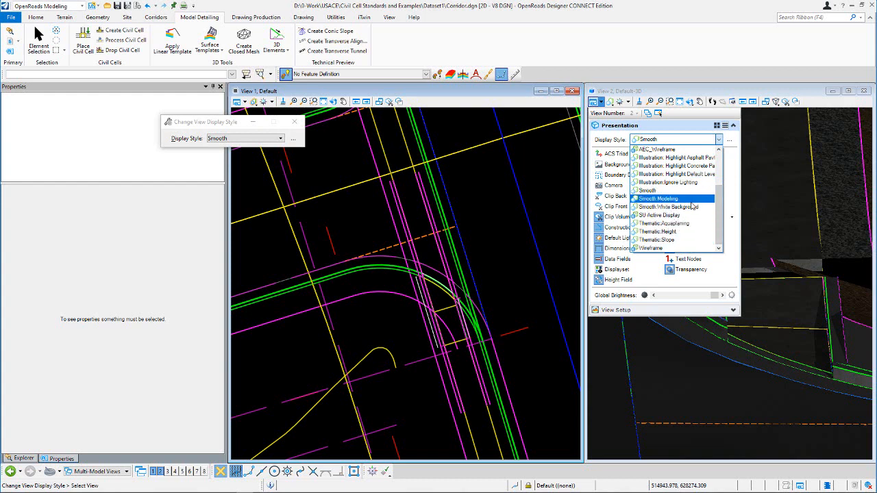
{"action": "scroll", "coordinate": [691, 205], "scroll_direction": "up", "scroll_amount": 3}
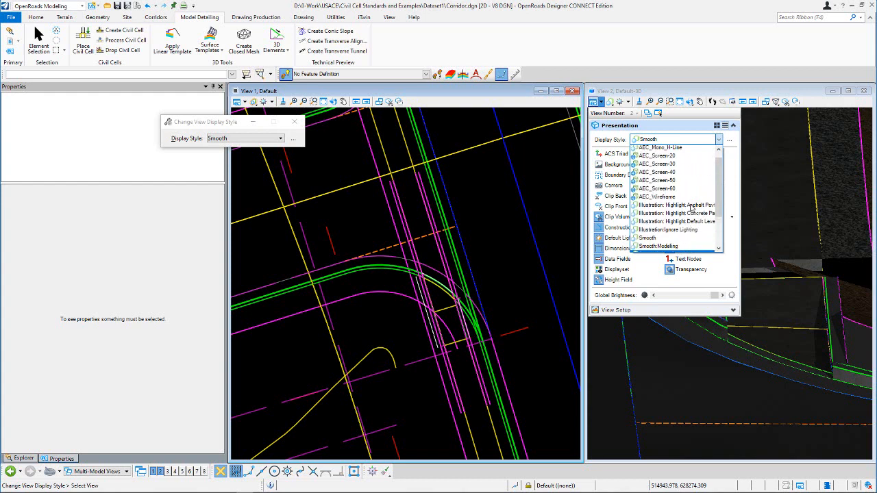
{"action": "left_click_drag", "start_coordinate": [718, 174], "coordinate": [718, 199]}
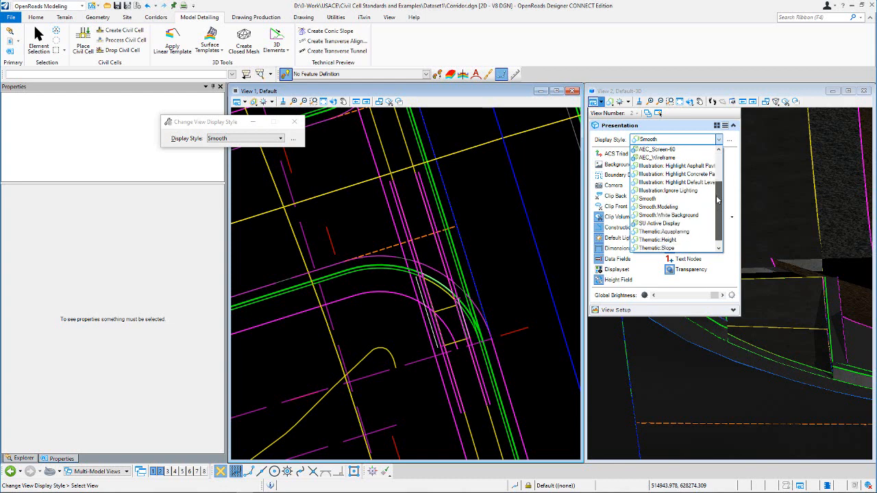
{"action": "scroll", "coordinate": [687, 240], "scroll_direction": "up", "scroll_amount": 2}
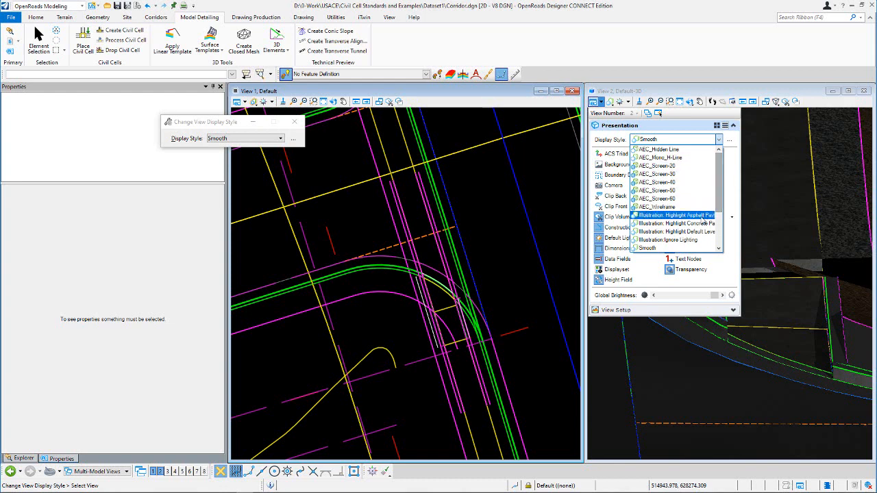
{"action": "left_click", "coordinate": [686, 240]}
{"action": "left_click", "coordinate": [768, 219]}
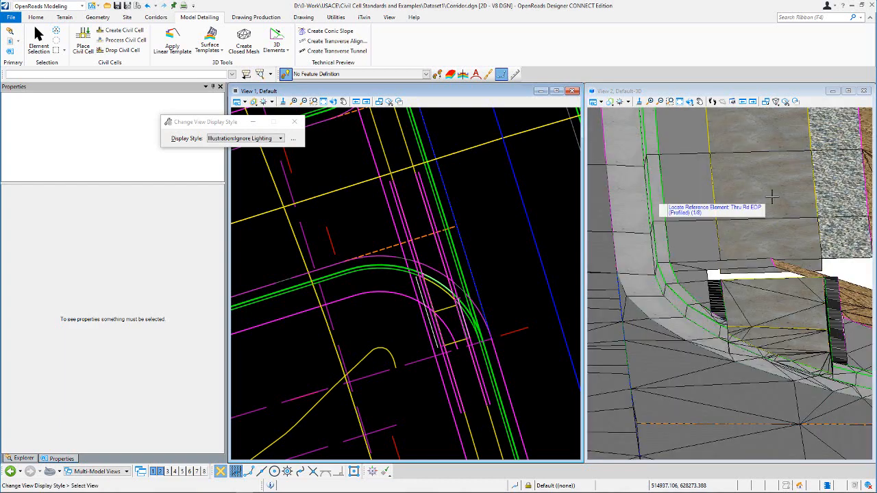
Rotate the 2D plan view roughly half a turn so its orientation matches the 3D view of the ramp
{"action": "scroll", "coordinate": [772, 330], "scroll_direction": "up", "scroll_amount": 3}
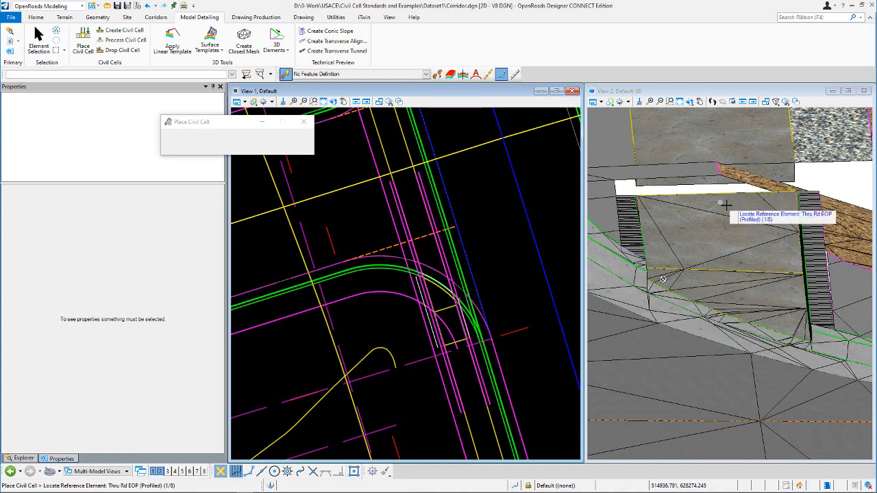
{"action": "scroll", "coordinate": [474, 260], "scroll_direction": "down", "scroll_amount": 2}
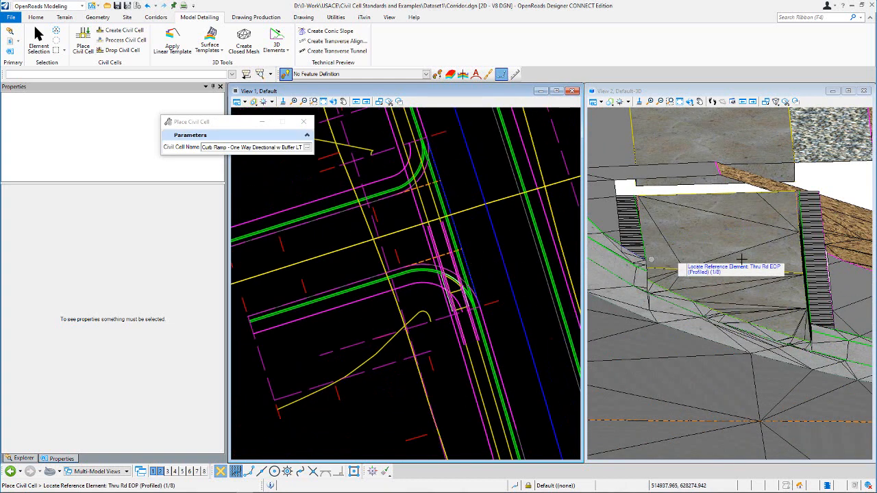
{"action": "scroll", "coordinate": [753, 248], "scroll_direction": "down", "scroll_amount": 1}
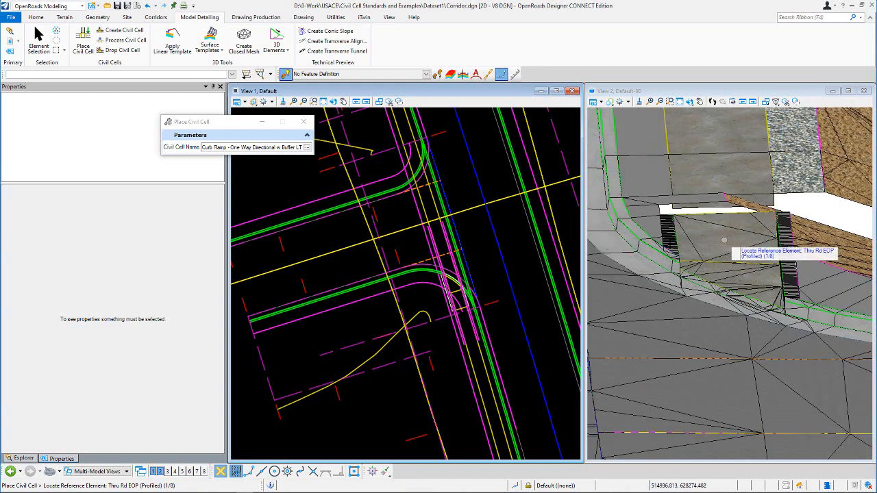
{"action": "scroll", "coordinate": [747, 250], "scroll_direction": "down", "scroll_amount": 1}
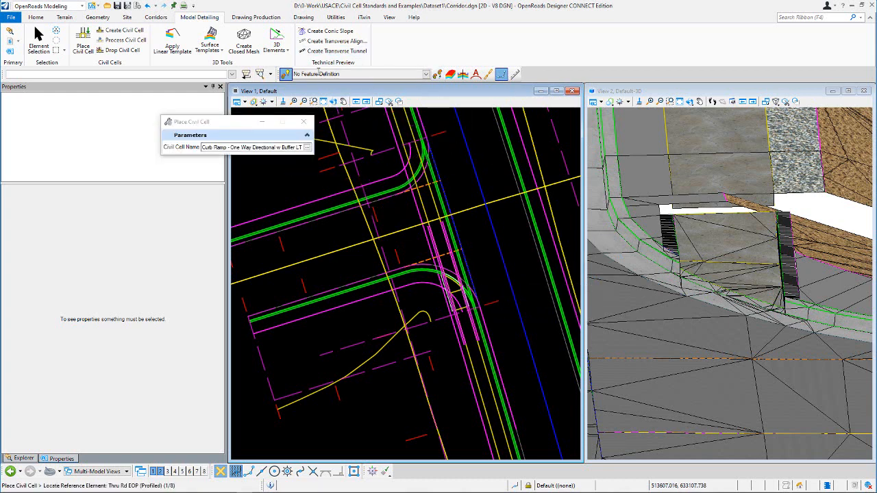
{"action": "left_click", "coordinate": [333, 101]}
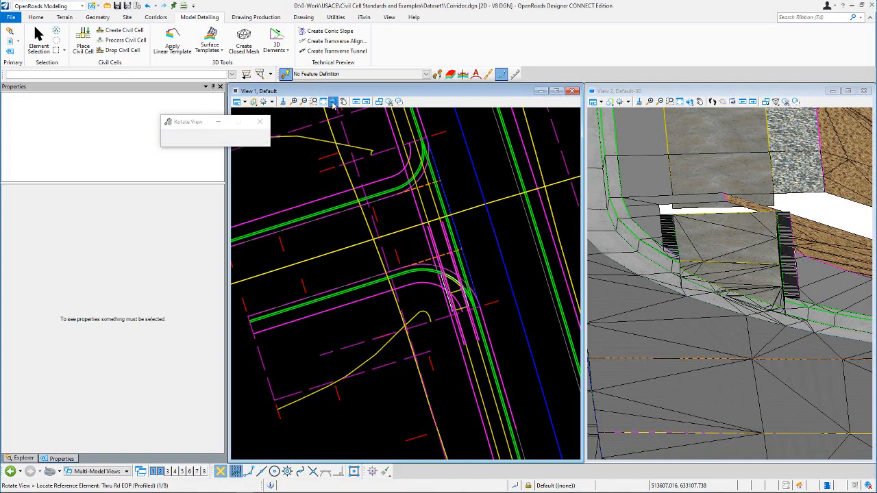
{"action": "left_click", "coordinate": [482, 239]}
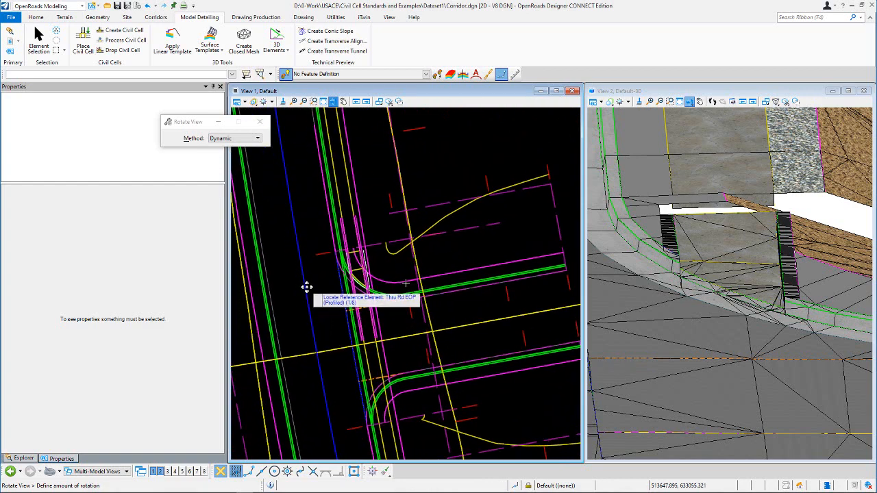
{"action": "left_click", "coordinate": [307, 287]}
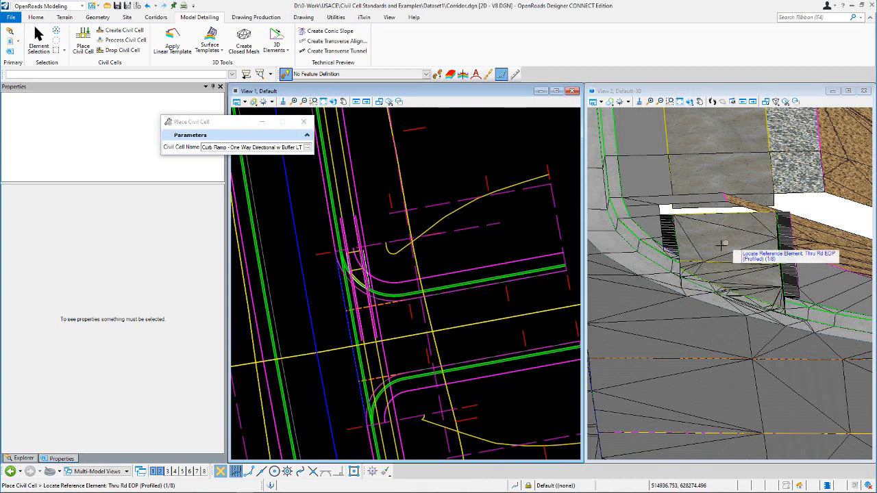
Turn off the display of Constructions in the 2D plan view around the placed ramp
{"action": "scroll", "coordinate": [353, 291], "scroll_direction": "up", "scroll_amount": 2}
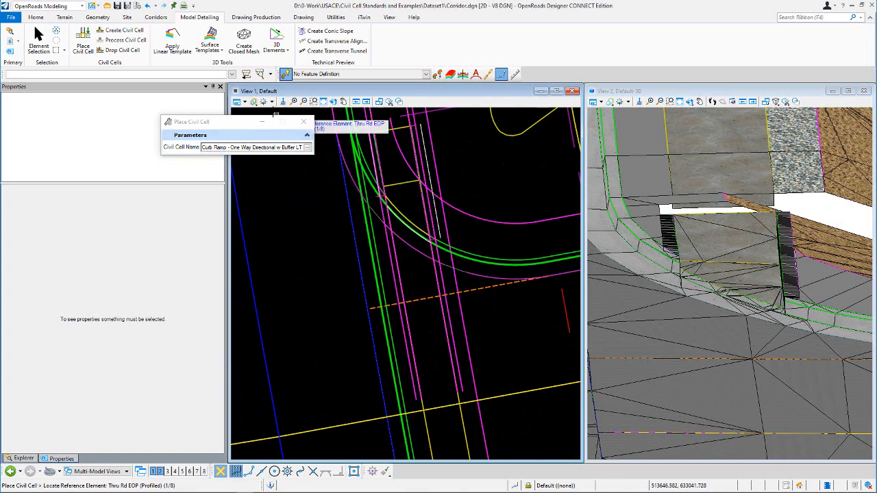
{"action": "left_click", "coordinate": [237, 102]}
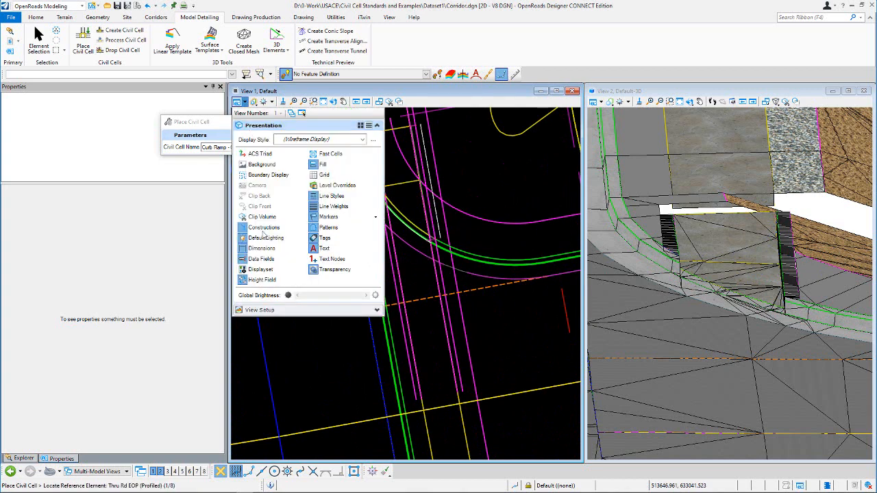
{"action": "left_click", "coordinate": [265, 233]}
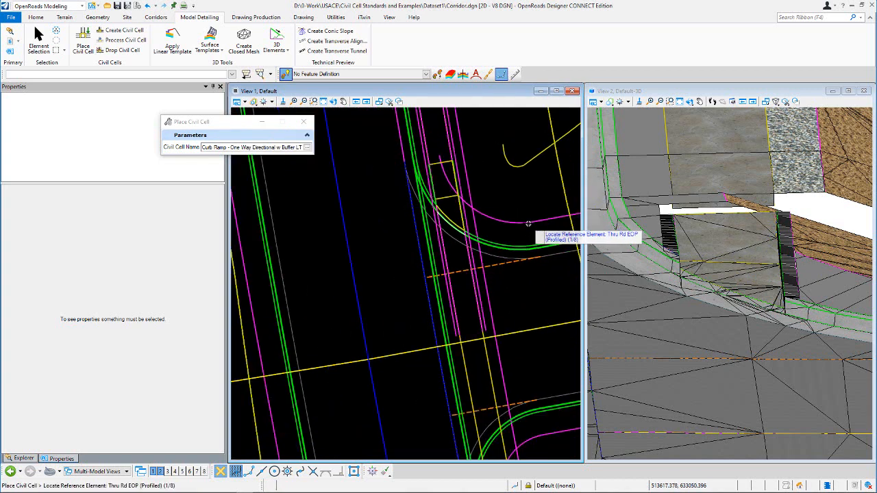
{"action": "scroll", "coordinate": [504, 208], "scroll_direction": "up", "scroll_amount": 1}
{"action": "scroll", "coordinate": [455, 149], "scroll_direction": "up", "scroll_amount": 1}
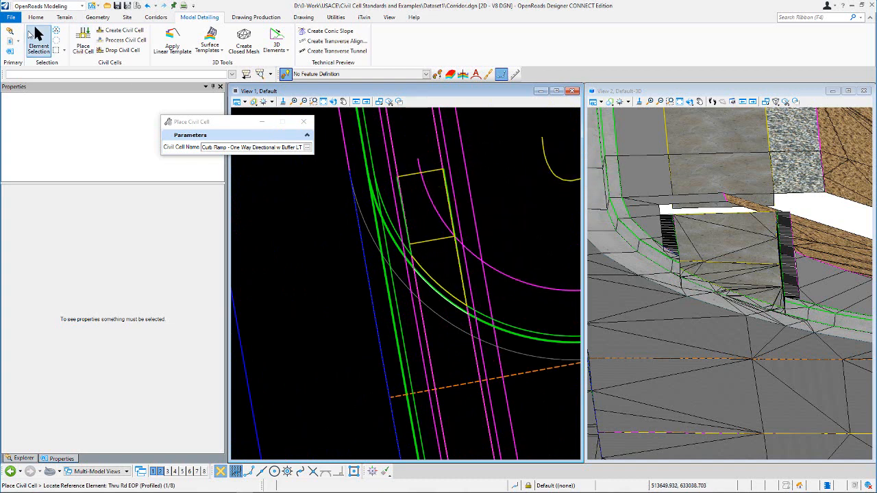
End the civil cell placement and examine the ramp's CC_BACK_TOP_CTRL line in the 2D plan view
{"action": "left_click", "coordinate": [39, 35]}
{"action": "scroll", "coordinate": [505, 213], "scroll_direction": "down", "scroll_amount": 2}
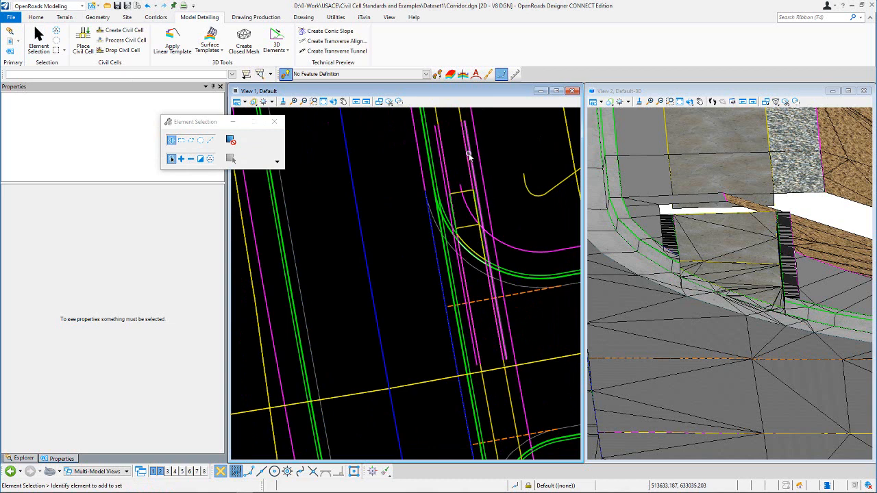
{"action": "scroll", "coordinate": [467, 169], "scroll_direction": "up", "scroll_amount": 2}
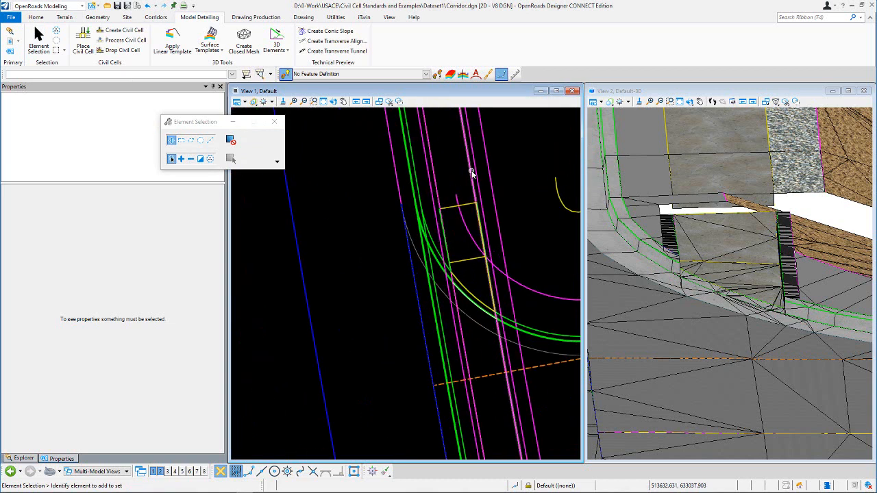
{"action": "left_click", "coordinate": [471, 172]}
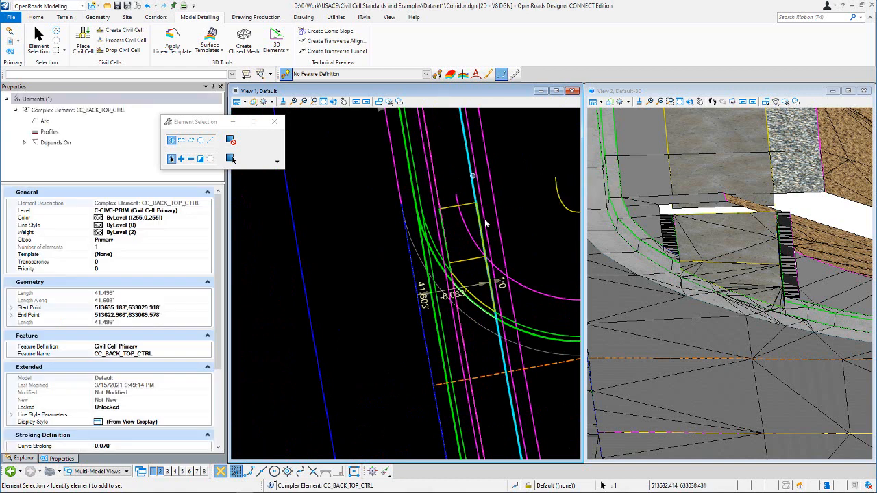
{"action": "left_click", "coordinate": [521, 225]}
{"action": "scroll", "coordinate": [521, 225], "scroll_direction": "down", "scroll_amount": 2}
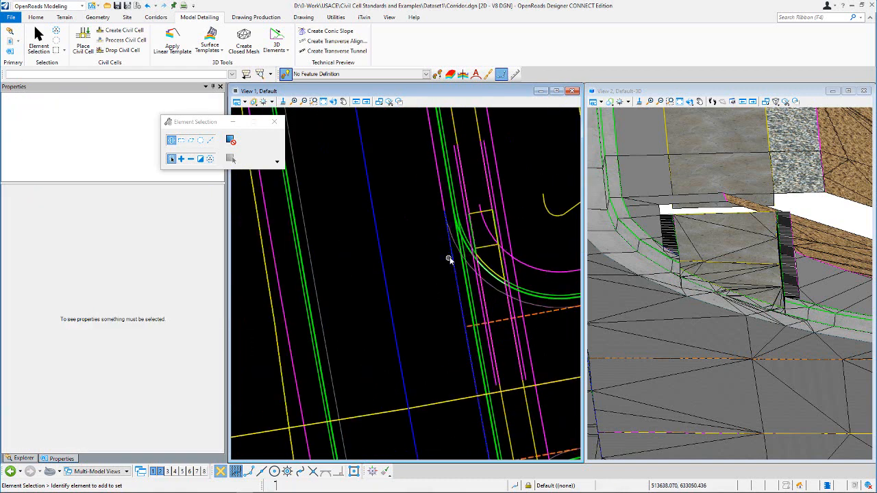
Examine the ramp's GeomCC2 and CC_FACE_TOP_CTRL lines on the curb side, and compare them with the back control line
{"action": "left_click", "coordinate": [455, 165]}
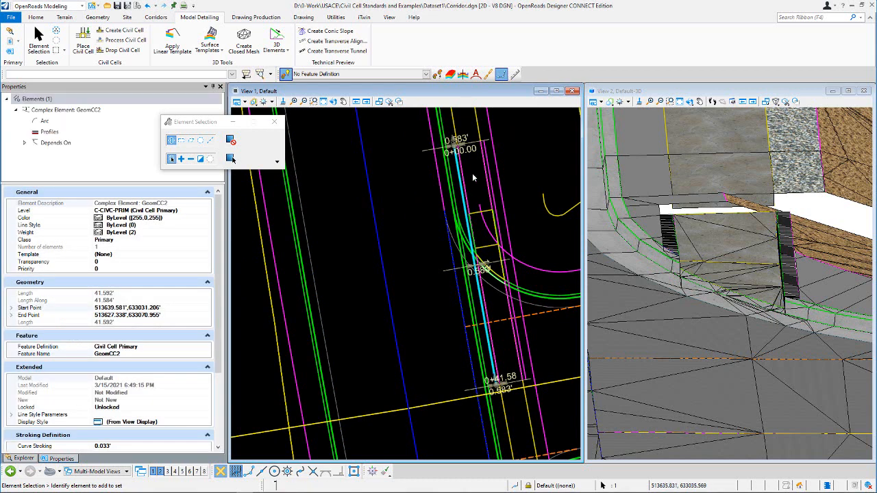
{"action": "left_click", "coordinate": [467, 176]}
{"action": "left_click", "coordinate": [466, 257]}
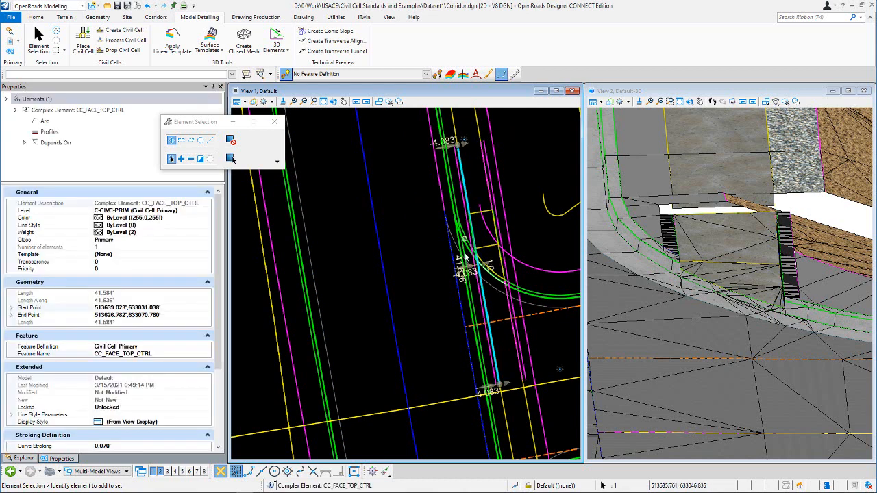
{"action": "scroll", "coordinate": [466, 255], "scroll_direction": "up", "scroll_amount": 3}
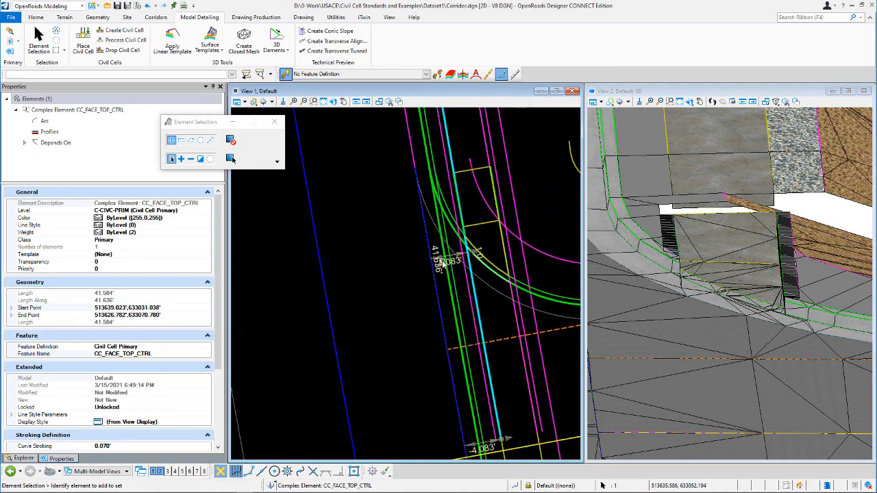
{"action": "scroll", "coordinate": [443, 263], "scroll_direction": "down", "scroll_amount": 2}
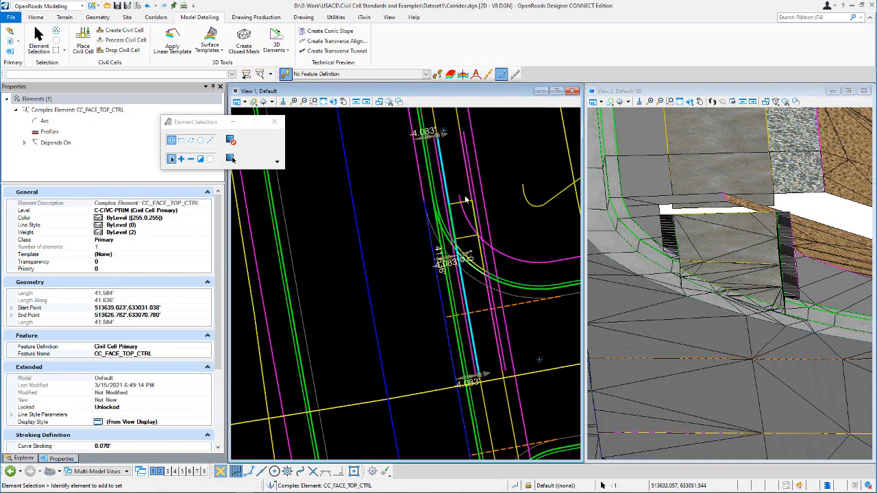
{"action": "left_click", "coordinate": [457, 151]}
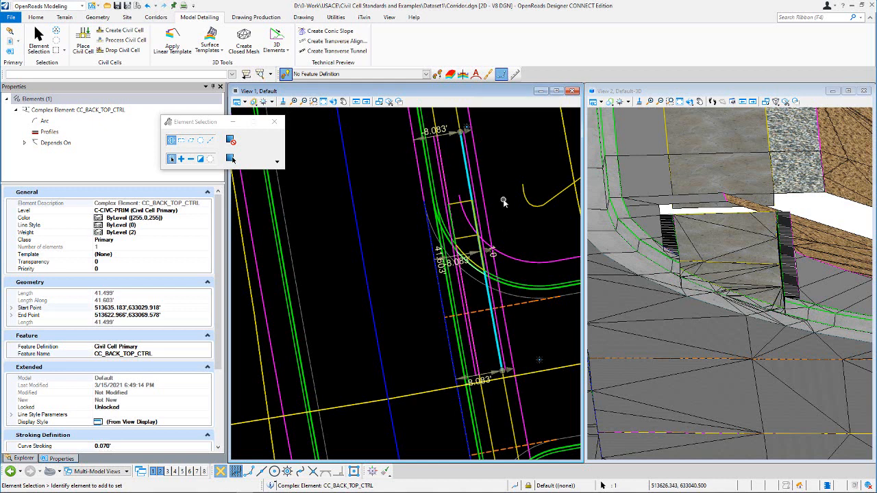
{"action": "left_click", "coordinate": [490, 141]}
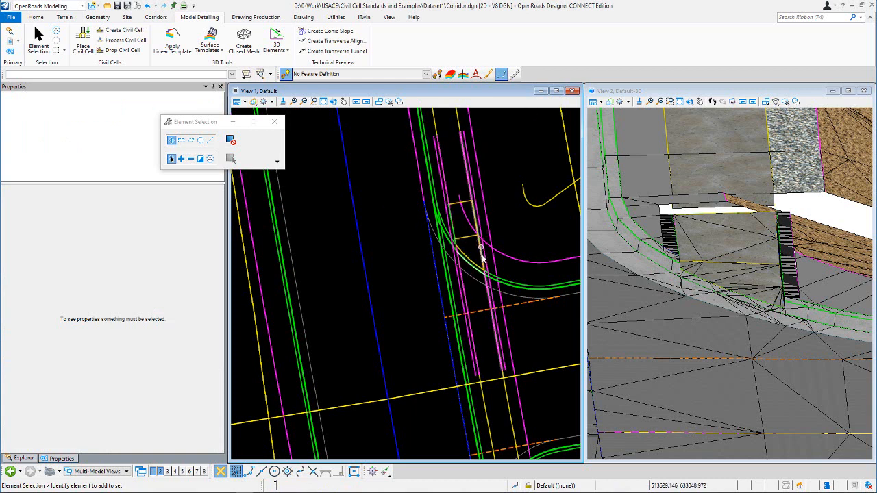
Look closely at the ramp's face control line and the parallel GeomCC2 line where they cross the curb return
{"action": "scroll", "coordinate": [455, 202], "scroll_direction": "up", "scroll_amount": 1}
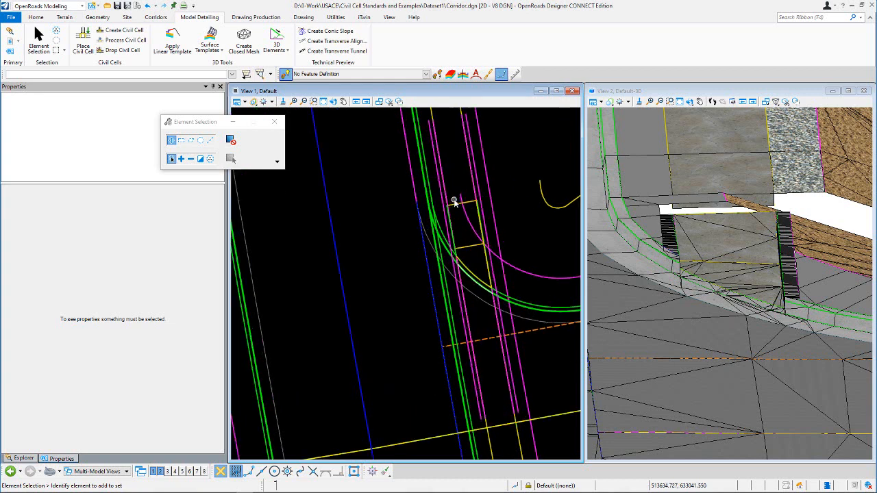
{"action": "scroll", "coordinate": [454, 201], "scroll_direction": "up", "scroll_amount": 1}
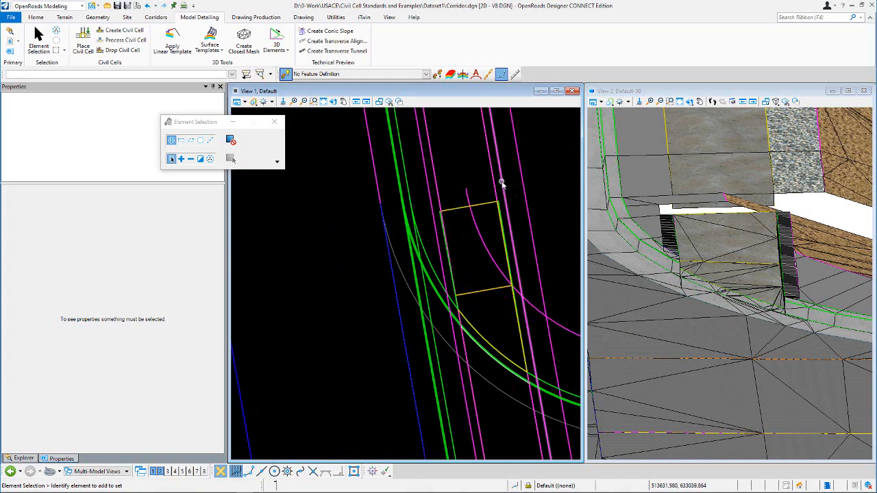
{"action": "left_click", "coordinate": [446, 187]}
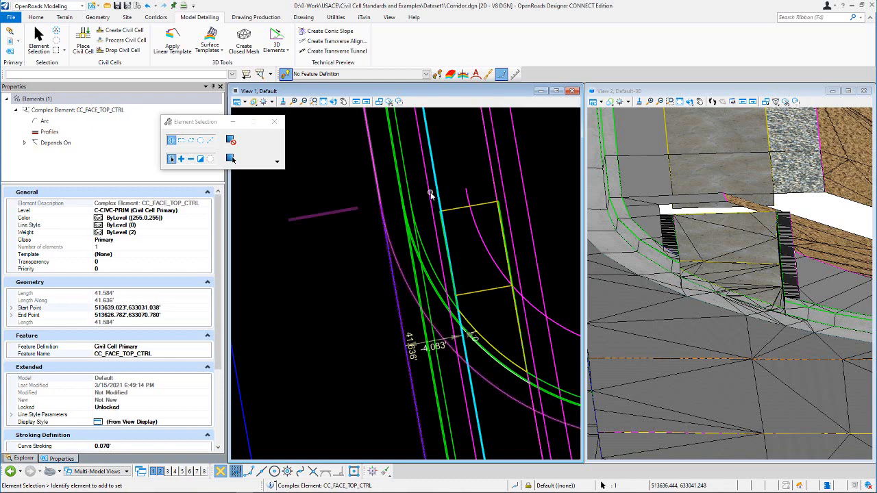
{"action": "left_click", "coordinate": [432, 191]}
{"action": "scroll", "coordinate": [454, 208], "scroll_direction": "down", "scroll_amount": 3}
{"action": "scroll", "coordinate": [470, 224], "scroll_direction": "down", "scroll_amount": 2}
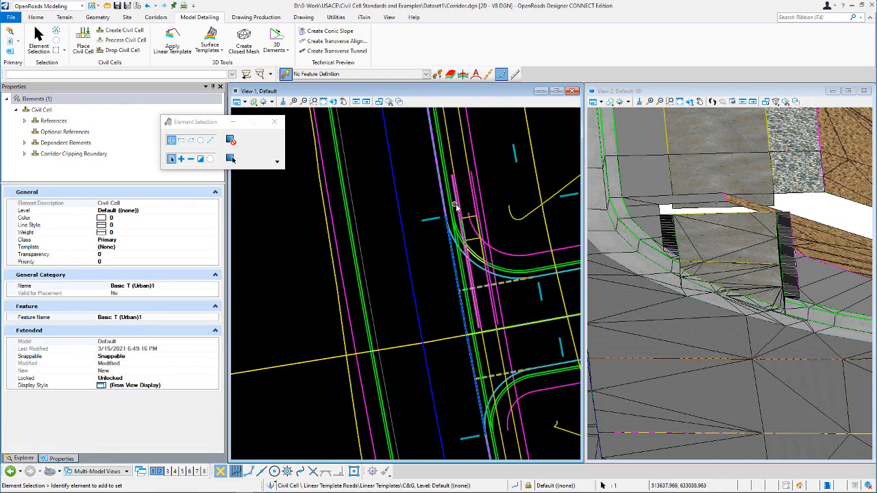
{"action": "left_click", "coordinate": [455, 204]}
{"action": "scroll", "coordinate": [470, 260], "scroll_direction": "up", "scroll_amount": 4}
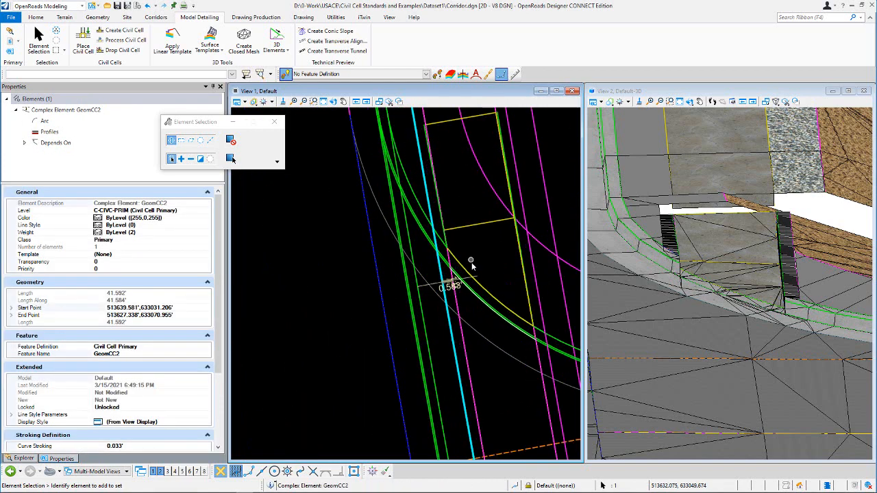
{"action": "scroll", "coordinate": [469, 231], "scroll_direction": "down", "scroll_amount": 4}
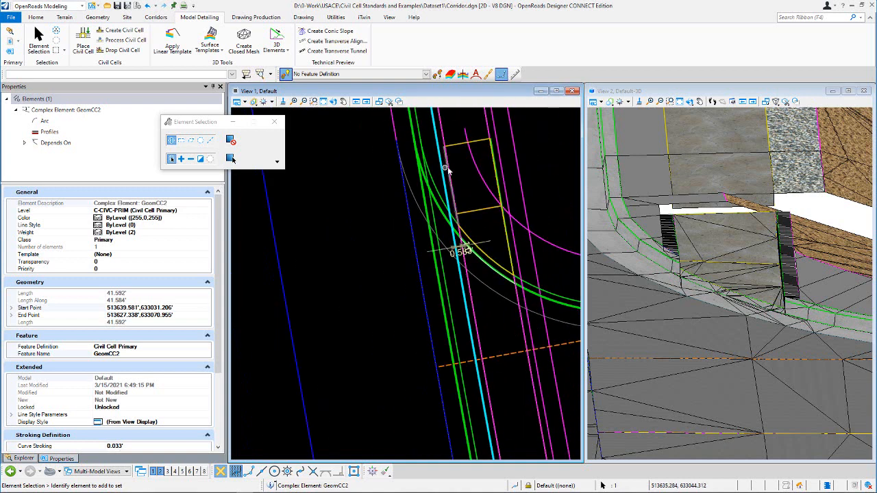
Examine the GeomCC line running just behind the ramp's back control line
{"action": "left_click", "coordinate": [504, 165]}
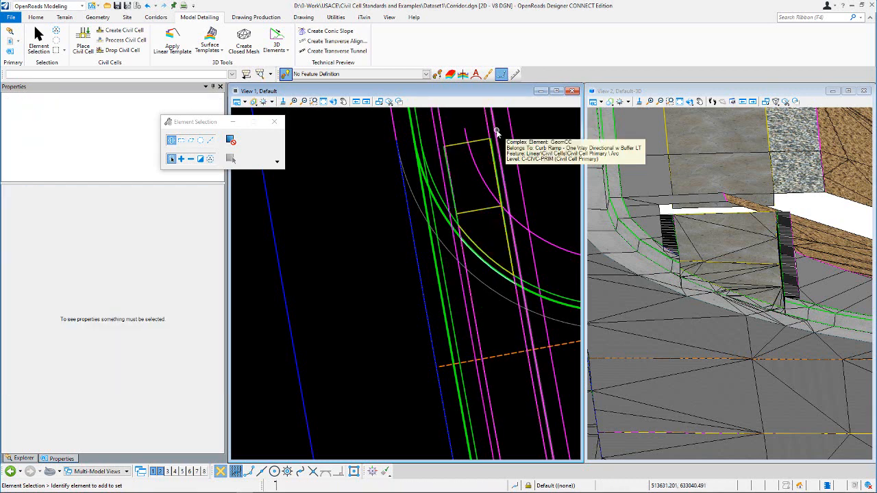
{"action": "left_click", "coordinate": [497, 133]}
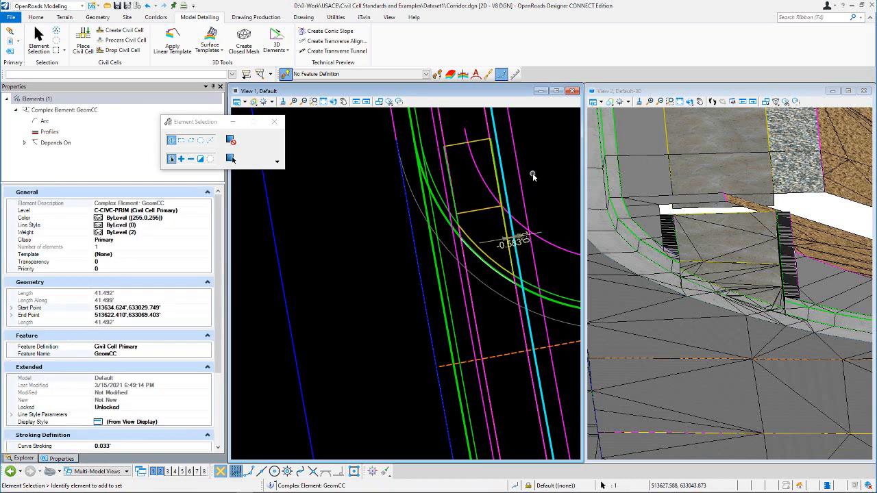
{"action": "left_click", "coordinate": [532, 175]}
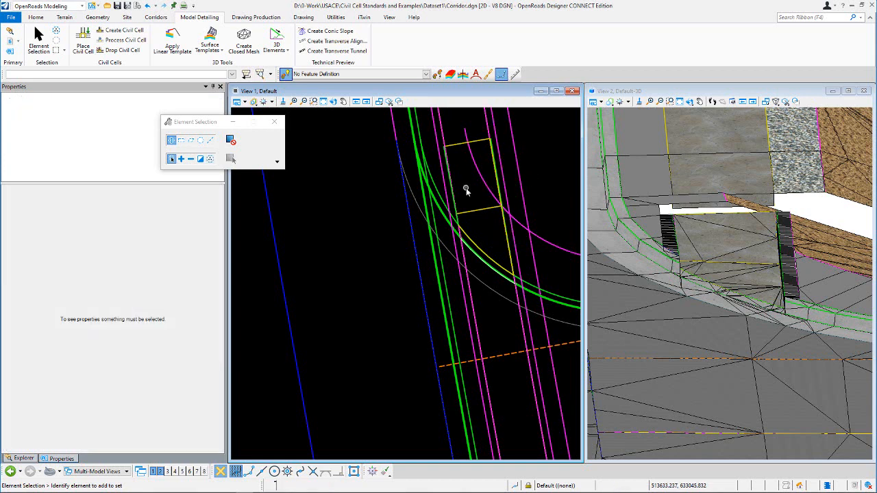
{"action": "scroll", "coordinate": [462, 228], "scroll_direction": "up", "scroll_amount": 4}
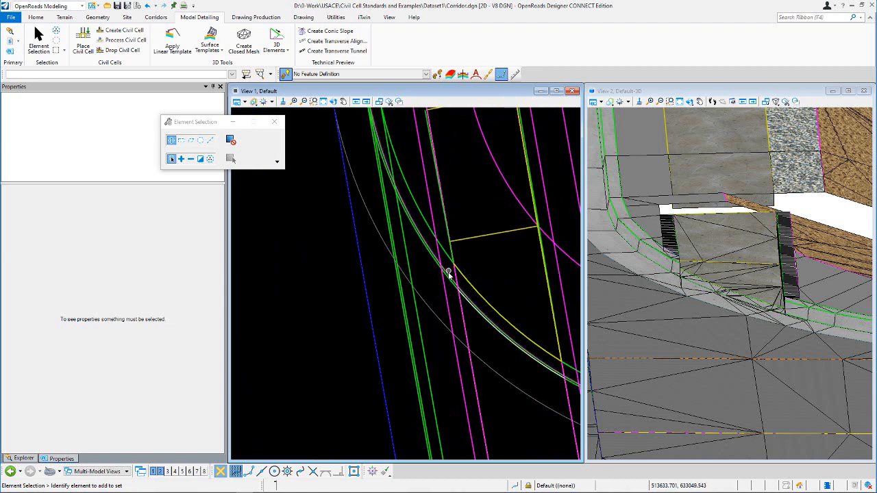
{"action": "scroll", "coordinate": [450, 275], "scroll_direction": "down", "scroll_amount": 2}
Try to turn off the level of the EOS_TOP_L road shoulder line behind the curb ramp
{"action": "right_click", "coordinate": [528, 209]}
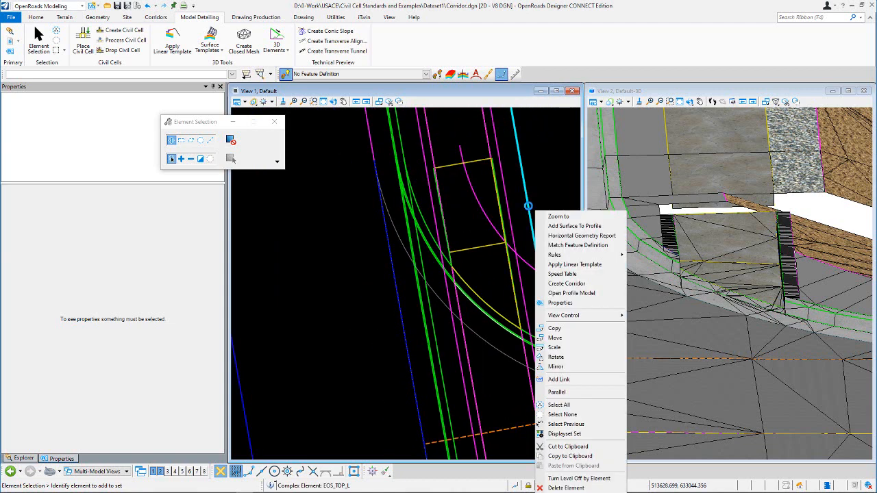
{"action": "left_click", "coordinate": [572, 478]}
{"action": "left_click", "coordinate": [541, 272]}
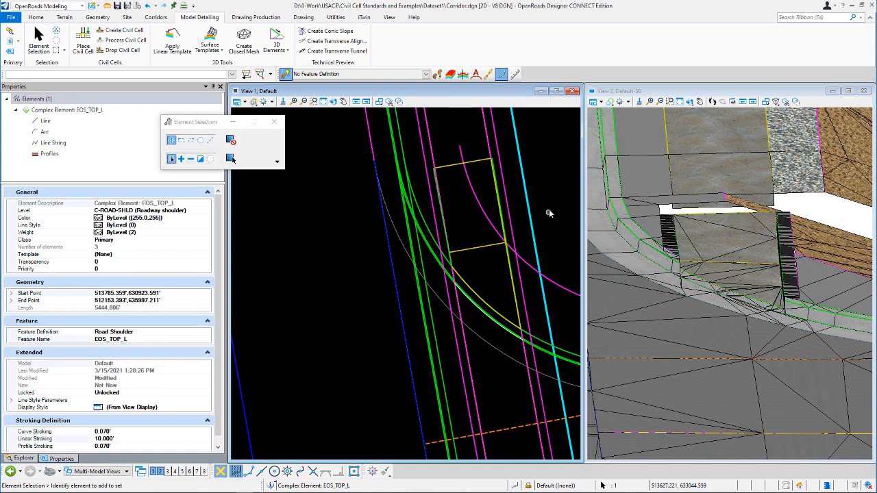
{"action": "left_click", "coordinate": [549, 209]}
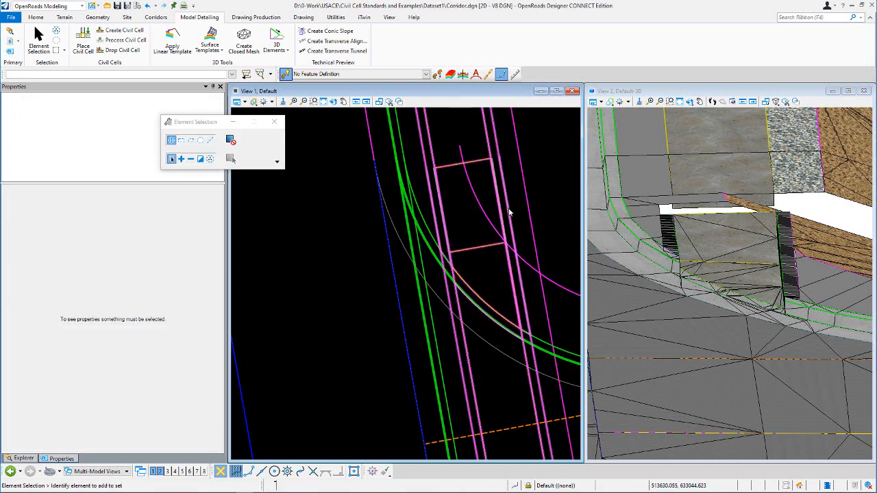
Try to turn off the level of the ramp's GeomCC line in the 2D plan view
{"action": "right_click", "coordinate": [511, 197]}
{"action": "left_click", "coordinate": [515, 209]}
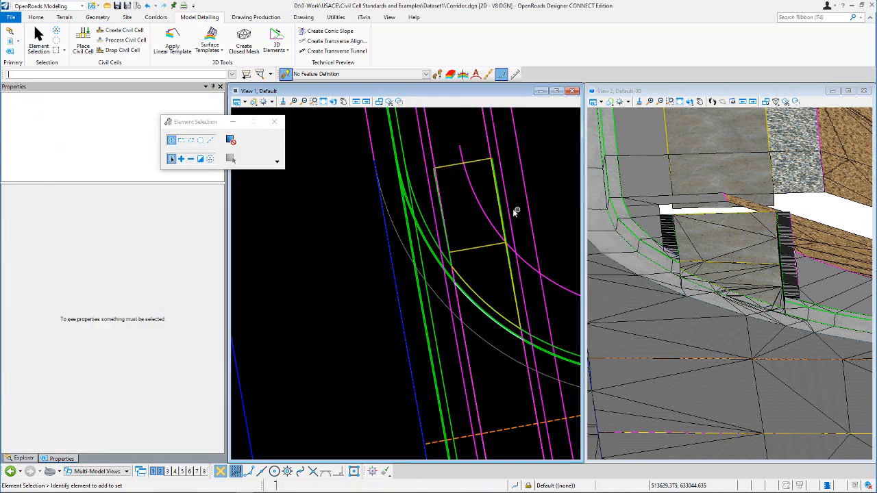
{"action": "right_click", "coordinate": [509, 208]}
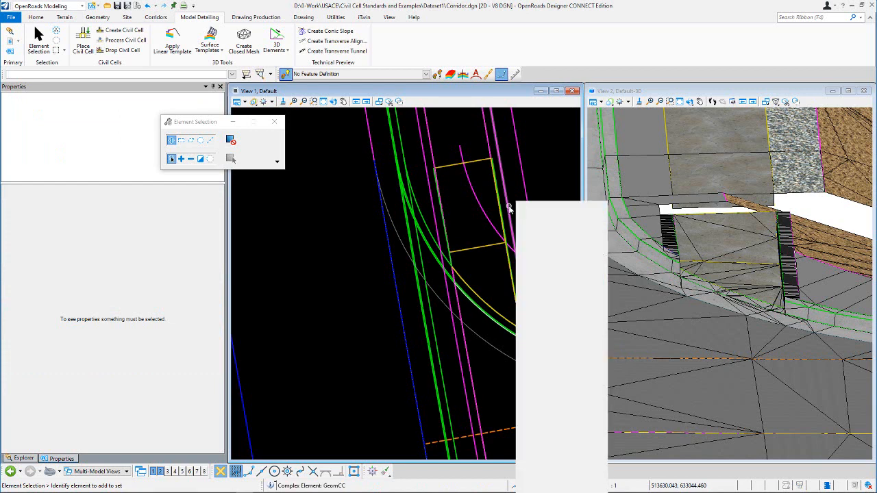
{"action": "left_click", "coordinate": [561, 478]}
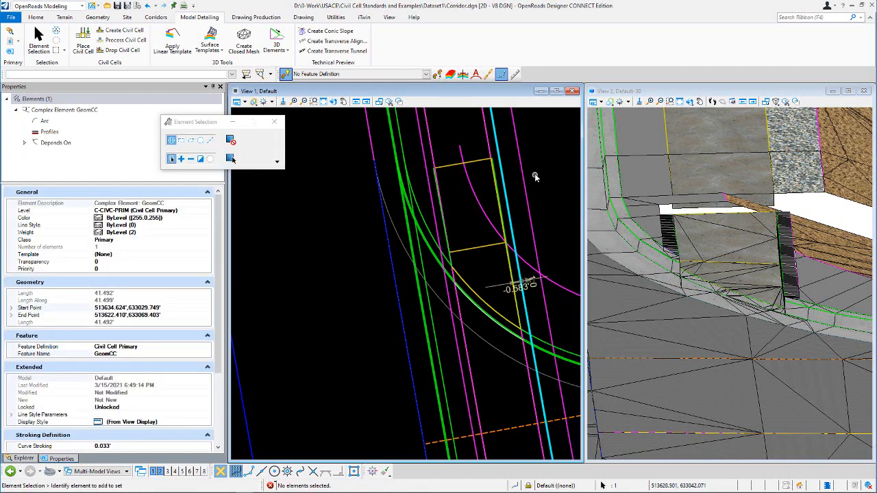
{"action": "right_click", "coordinate": [498, 147]}
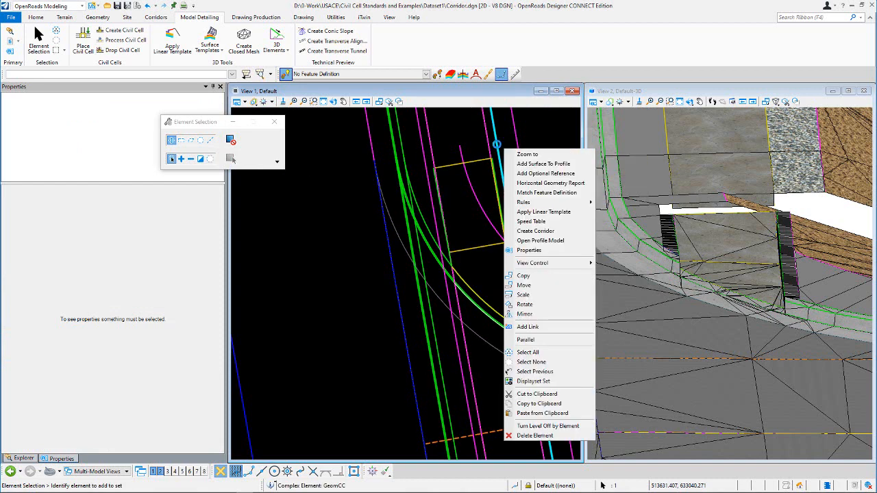
{"action": "left_click", "coordinate": [546, 413]}
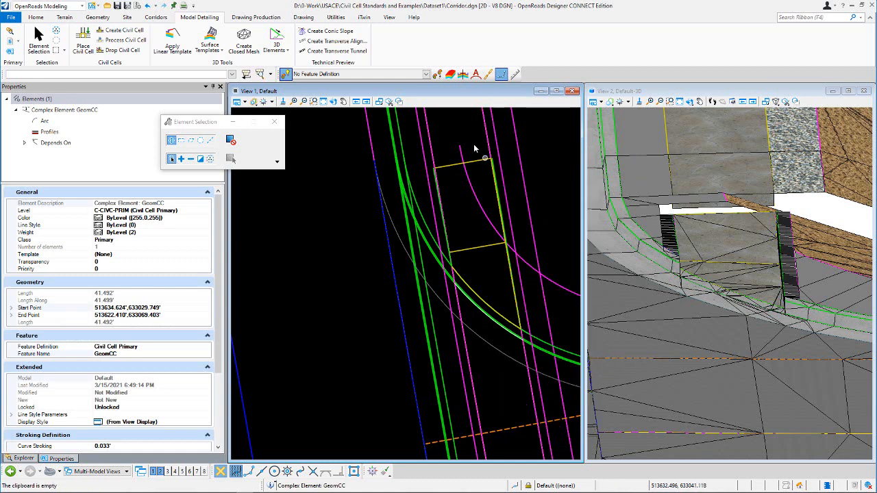
Turn off the C-CIVC-PRIM (Civil Cell Primary) level in the 2D plan view by picking the ramp's GeomCC line
{"action": "scroll", "coordinate": [443, 245], "scroll_direction": "down", "scroll_amount": 2}
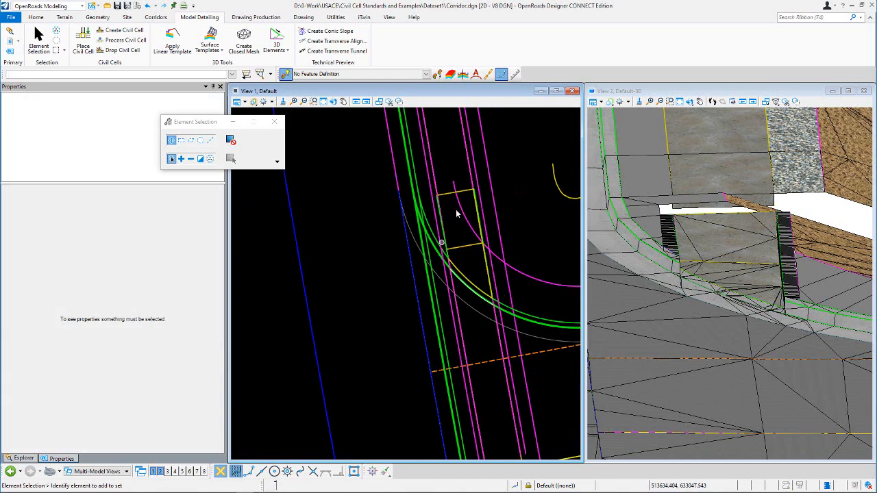
{"action": "scroll", "coordinate": [465, 180], "scroll_direction": "up", "scroll_amount": 3}
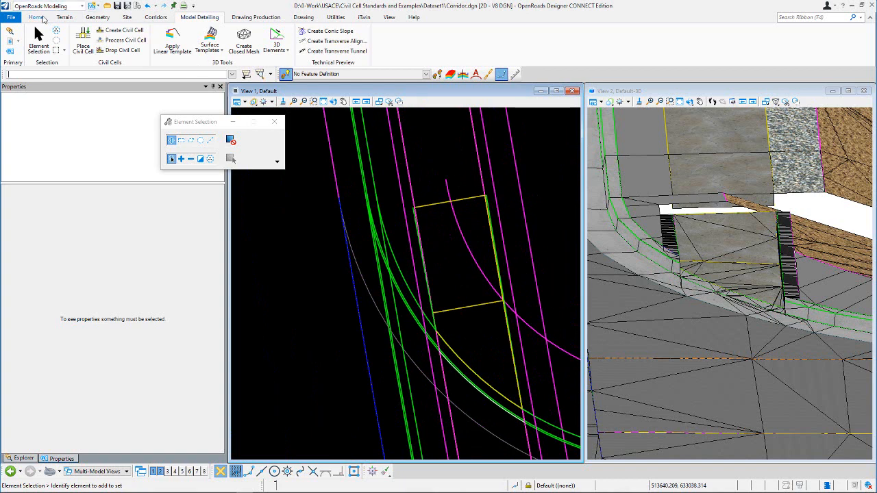
{"action": "left_click", "coordinate": [43, 19]}
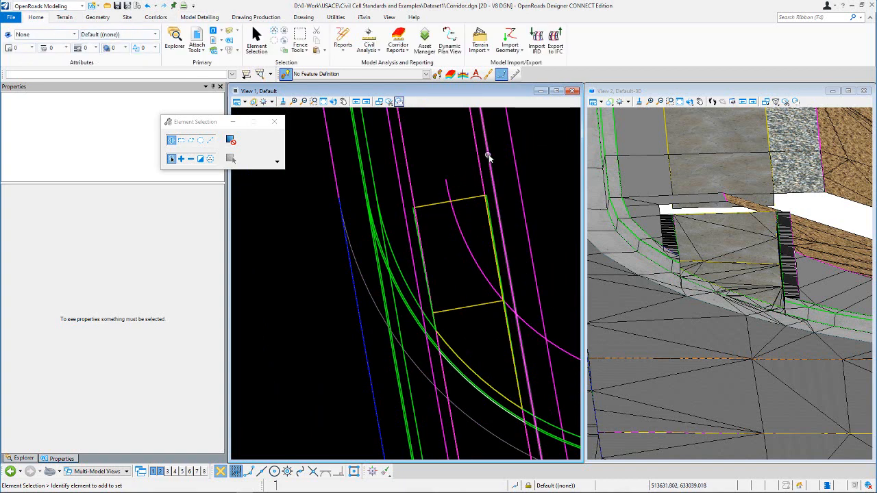
{"action": "mouse_move", "coordinate": [488, 157]}
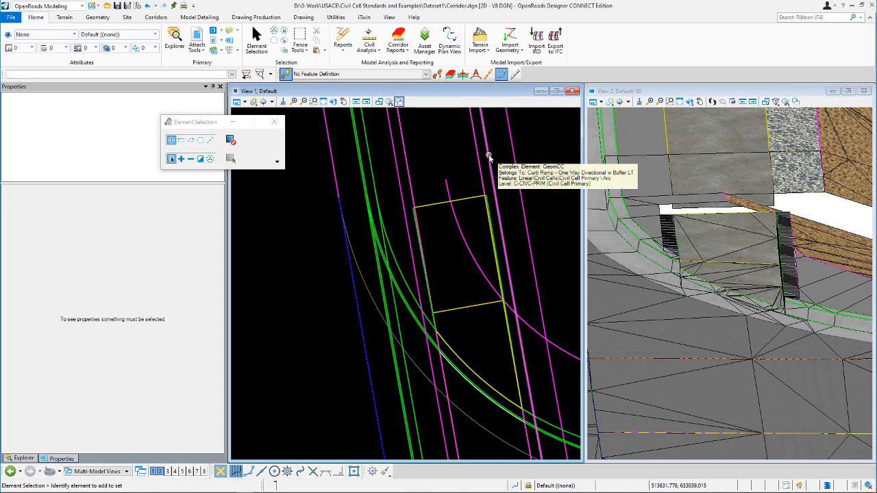
{"action": "right_click", "coordinate": [489, 158]}
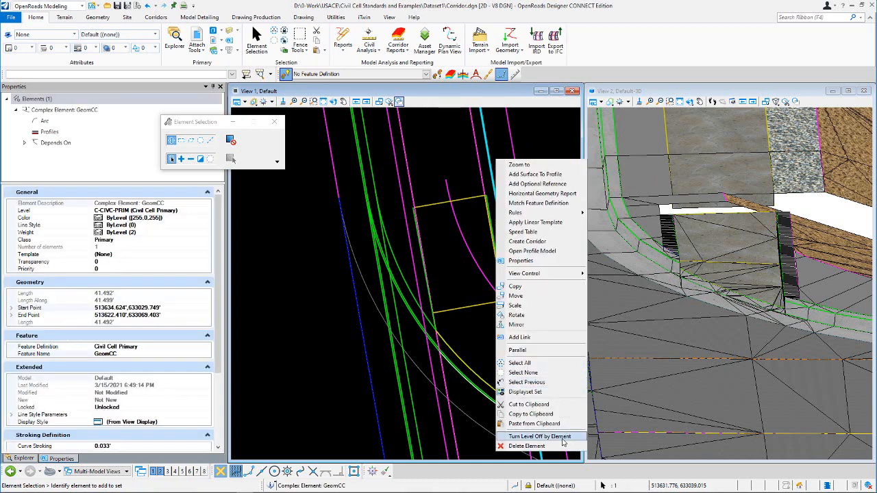
{"action": "left_click", "coordinate": [557, 437]}
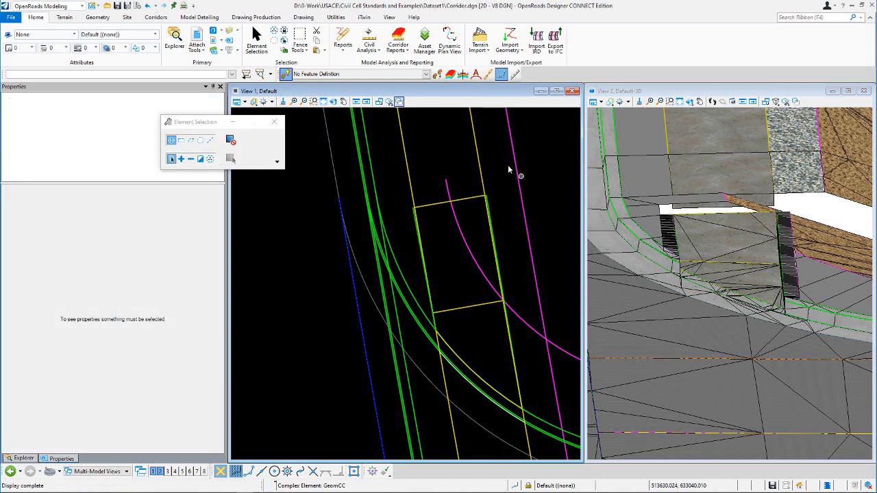
{"action": "scroll", "coordinate": [483, 232], "scroll_direction": "down", "scroll_amount": 3}
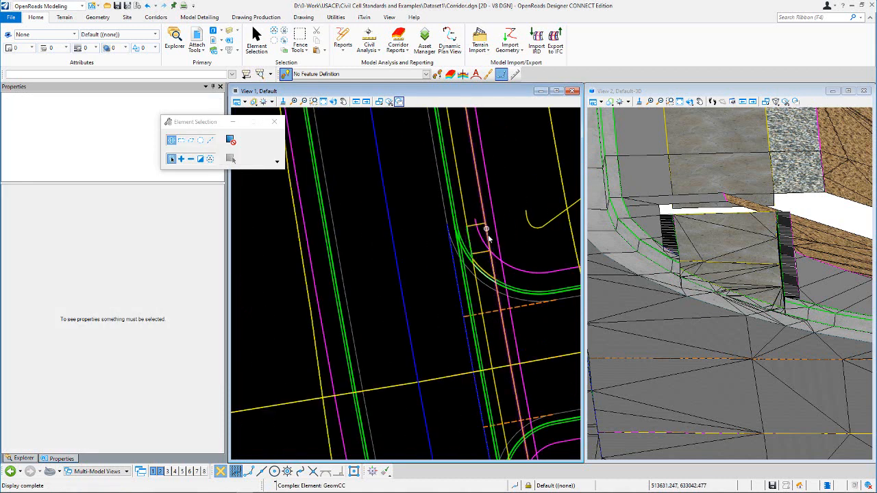
Examine the curb ramp up close in the 3D view, from its back edge down to the curb line
{"action": "scroll", "coordinate": [480, 226], "scroll_direction": "up", "scroll_amount": 2}
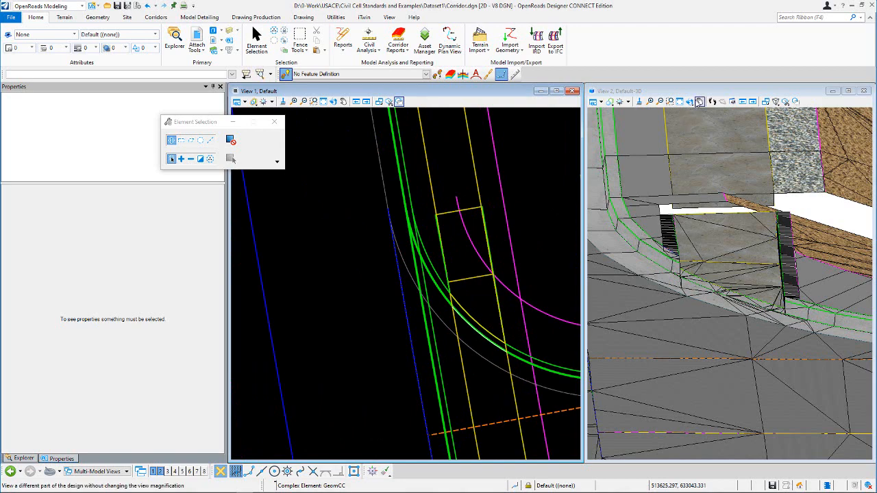
{"action": "left_click", "coordinate": [689, 102]}
{"action": "left_click", "coordinate": [694, 112]}
{"action": "mouse_move", "coordinate": [680, 205]}
{"action": "left_mouse_down"}
{"action": "mouse_move", "coordinate": [685, 231]}
{"action": "mouse_move", "coordinate": [683, 219]}
{"action": "left_mouse_up"}
{"action": "right_click", "coordinate": [779, 180]}
{"action": "scroll", "coordinate": [816, 241], "scroll_direction": "down", "scroll_amount": 1}
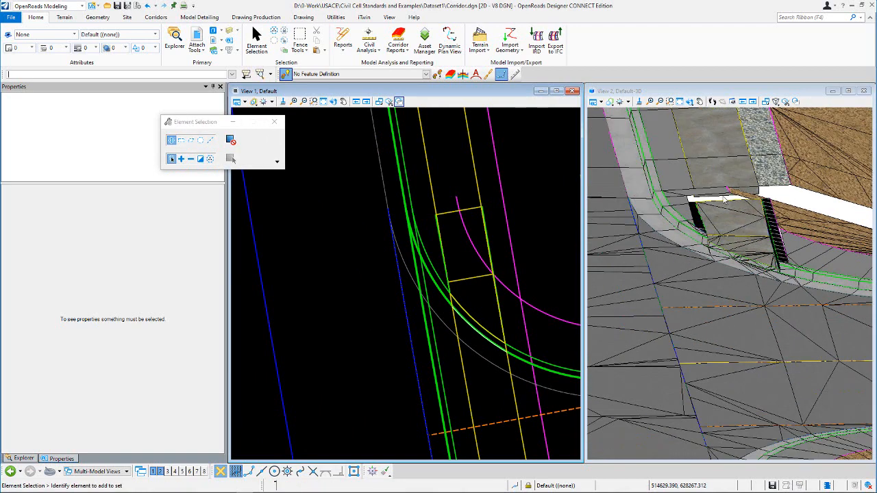
{"action": "scroll", "coordinate": [719, 199], "scroll_direction": "up", "scroll_amount": 2}
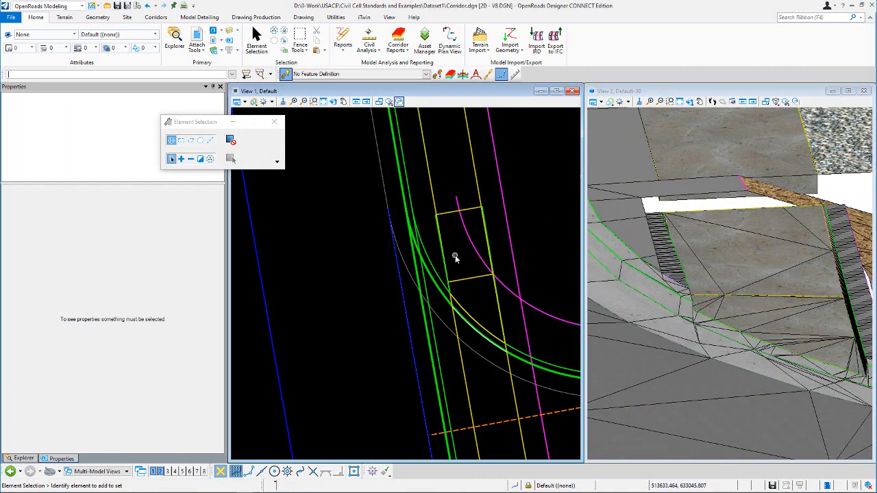
Select the short RdSW_Face1 line between the ramp's cross line and the curb in plan and examine its length
{"action": "scroll", "coordinate": [454, 254], "scroll_direction": "up", "scroll_amount": 1}
{"action": "scroll", "coordinate": [463, 270], "scroll_direction": "up", "scroll_amount": 1}
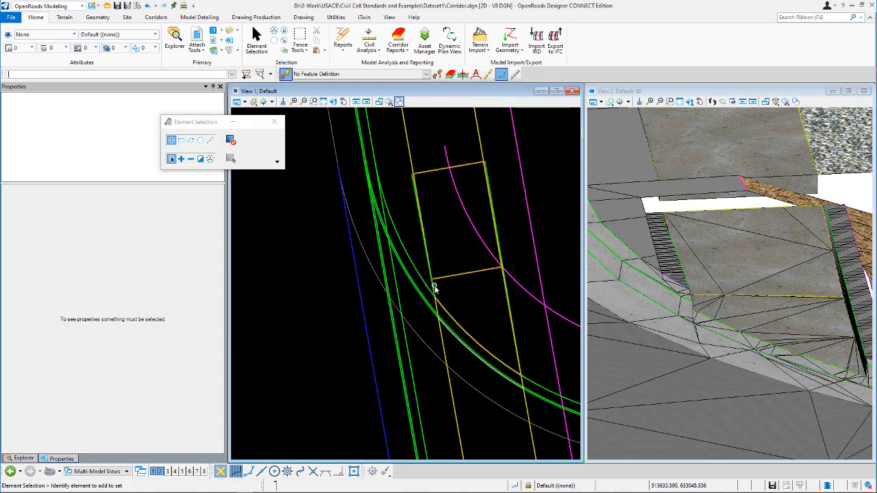
{"action": "scroll", "coordinate": [434, 289], "scroll_direction": "up", "scroll_amount": 3}
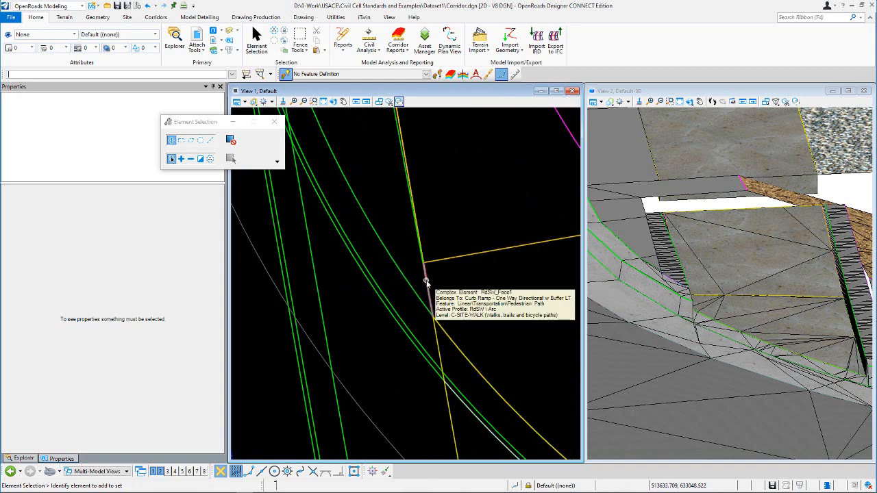
{"action": "left_click", "coordinate": [426, 282]}
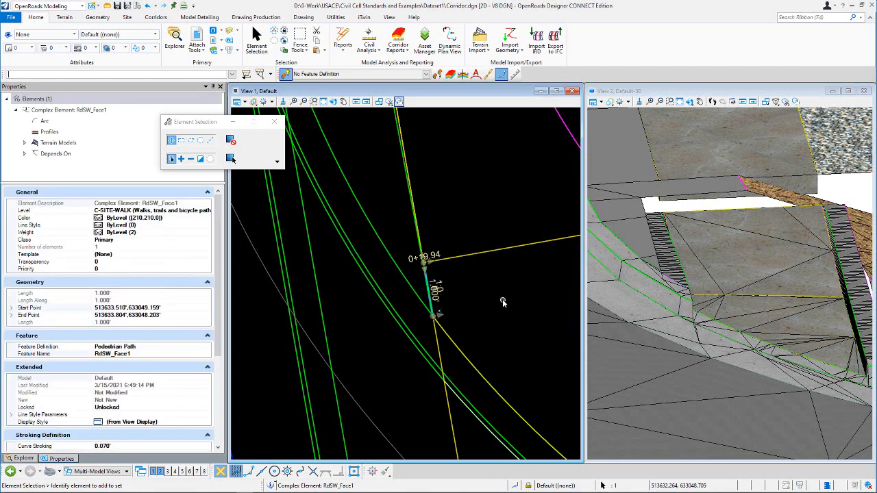
{"action": "scroll", "coordinate": [480, 301], "scroll_direction": "down", "scroll_amount": 2}
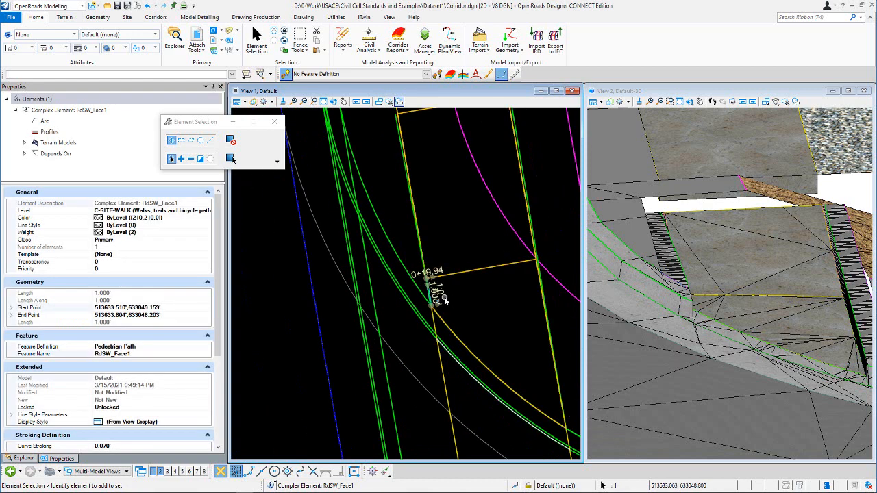
{"action": "scroll", "coordinate": [436, 296], "scroll_direction": "up", "scroll_amount": 2}
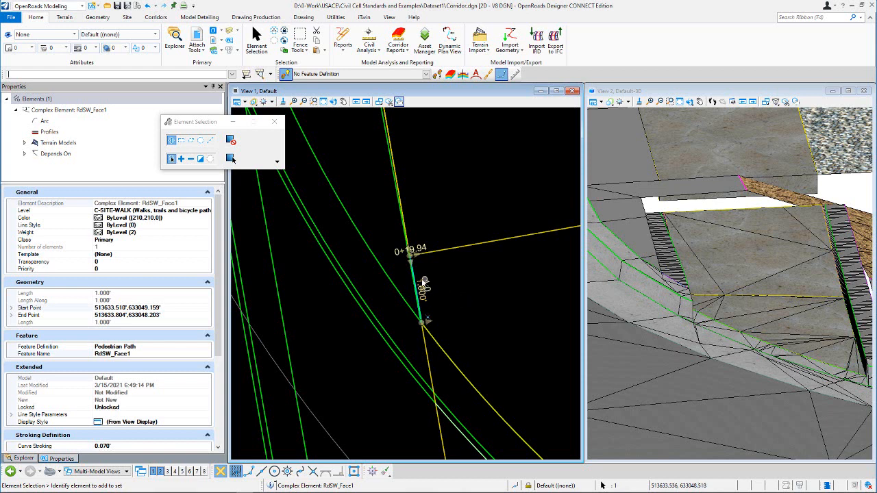
{"action": "scroll", "coordinate": [425, 281], "scroll_direction": "down", "scroll_amount": 3}
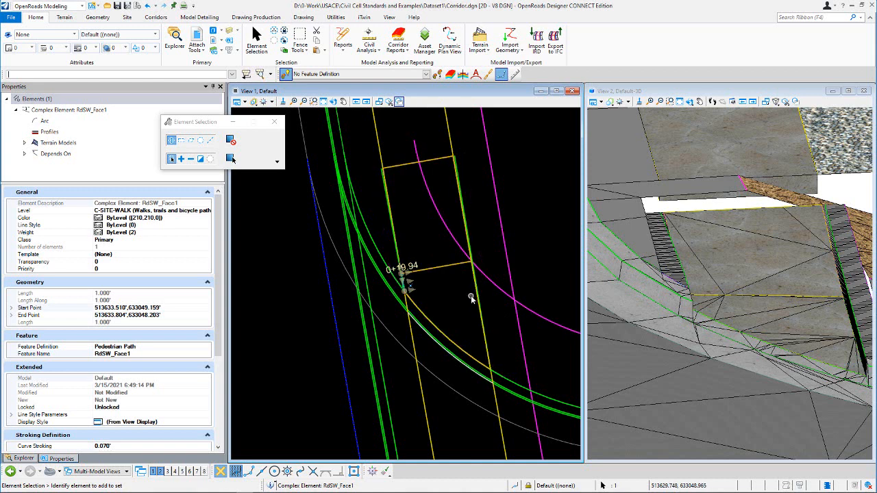
Select the RdSW_Back1 line on the opposite side of the ramp, examine its length, and clear the selection
{"action": "left_click", "coordinate": [468, 295]}
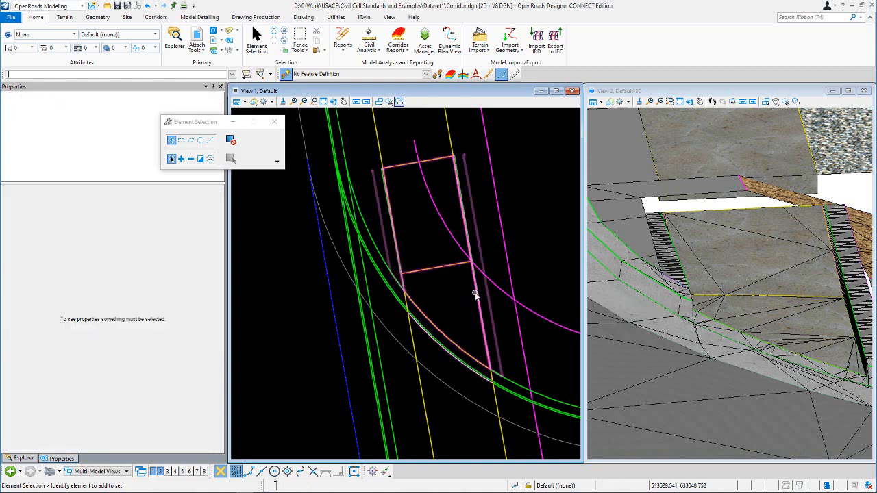
{"action": "left_click", "coordinate": [475, 295]}
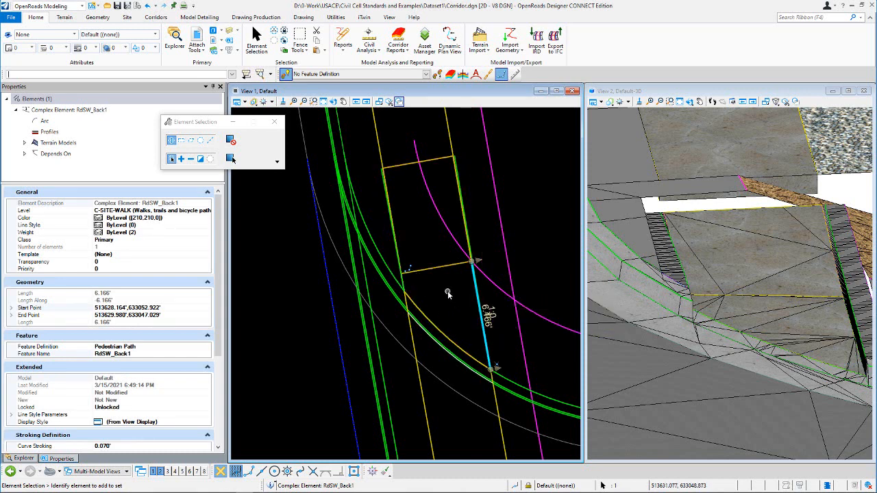
{"action": "key", "text": "Delete"}
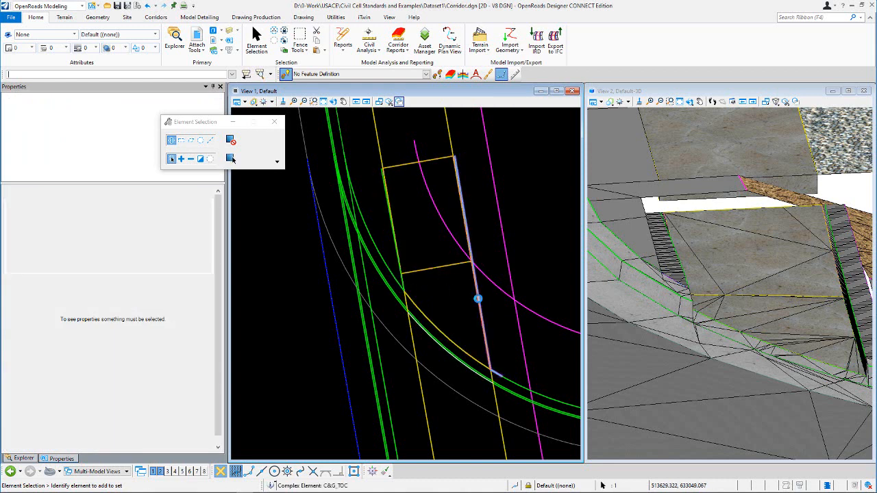
{"action": "left_click", "coordinate": [477, 299]}
{"action": "left_click", "coordinate": [467, 302]}
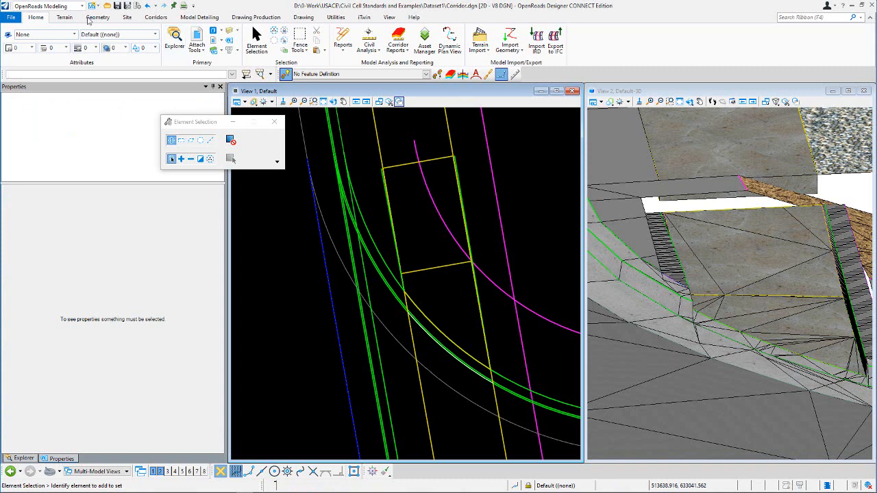
Open the profile model of the RdSW_Back1 line and inspect the slope of its active profile
{"action": "left_click", "coordinate": [91, 18]}
{"action": "left_click", "coordinate": [394, 30]}
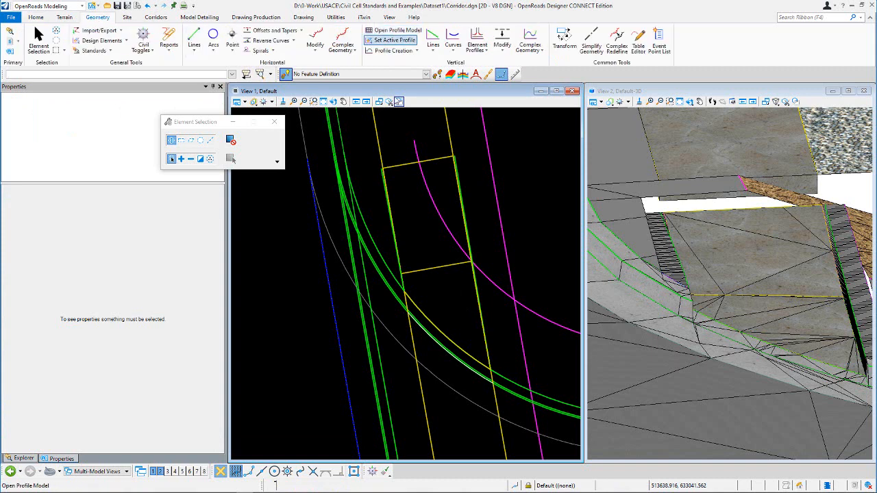
{"action": "left_click", "coordinate": [478, 305]}
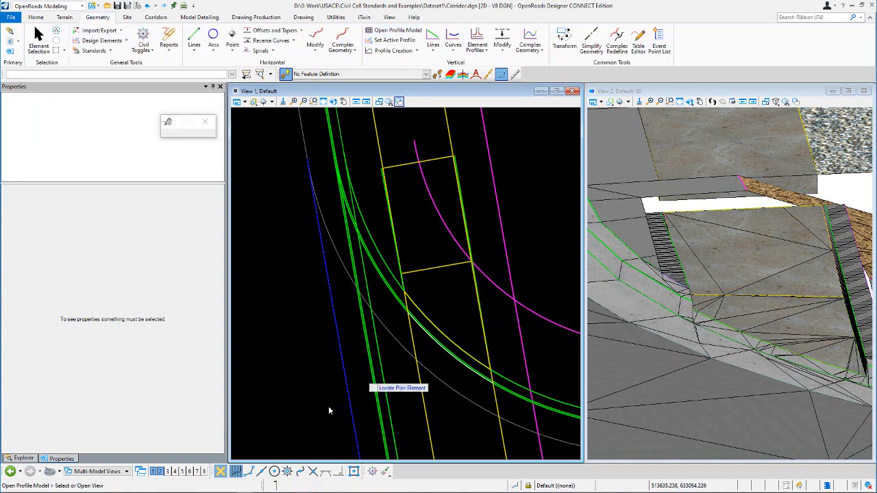
{"action": "left_click", "coordinate": [196, 472]}
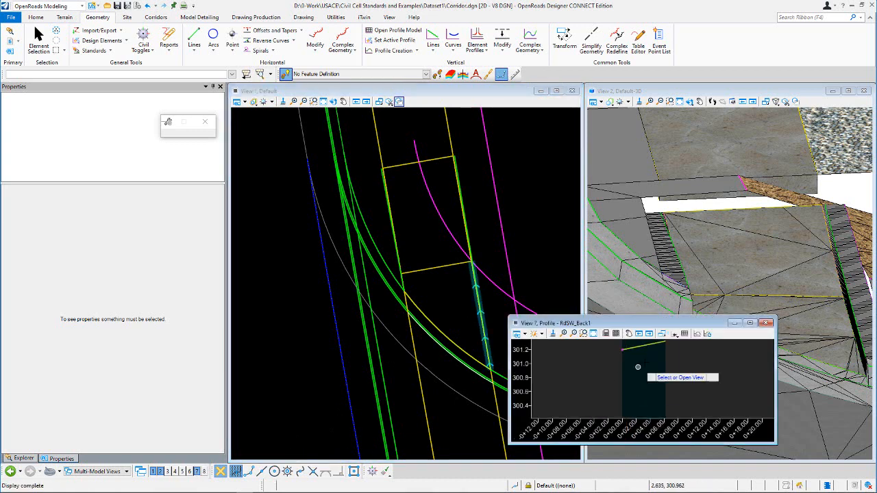
{"action": "left_click", "coordinate": [38, 40]}
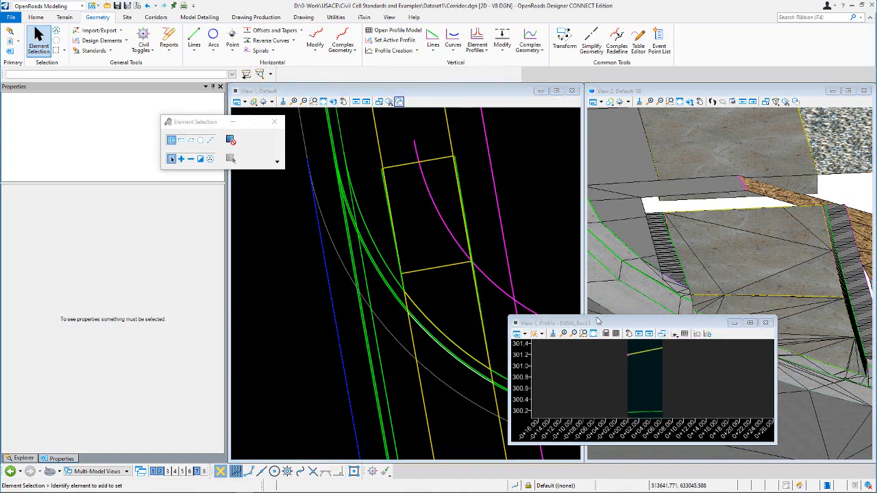
{"action": "scroll", "coordinate": [640, 352], "scroll_direction": "up", "scroll_amount": 3}
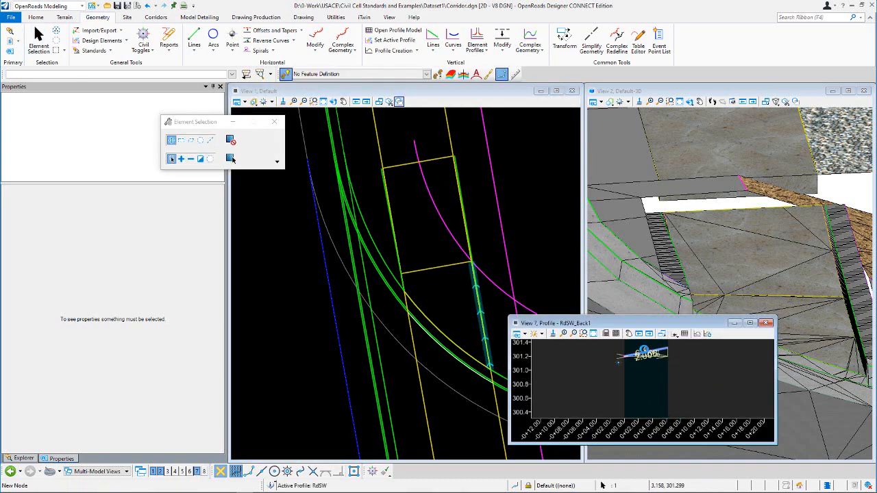
{"action": "left_click", "coordinate": [642, 351]}
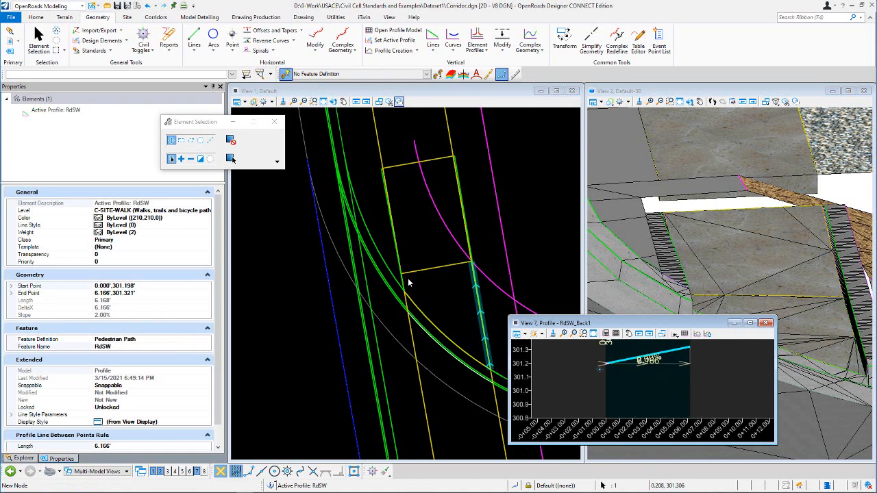
{"action": "left_click", "coordinate": [482, 245]}
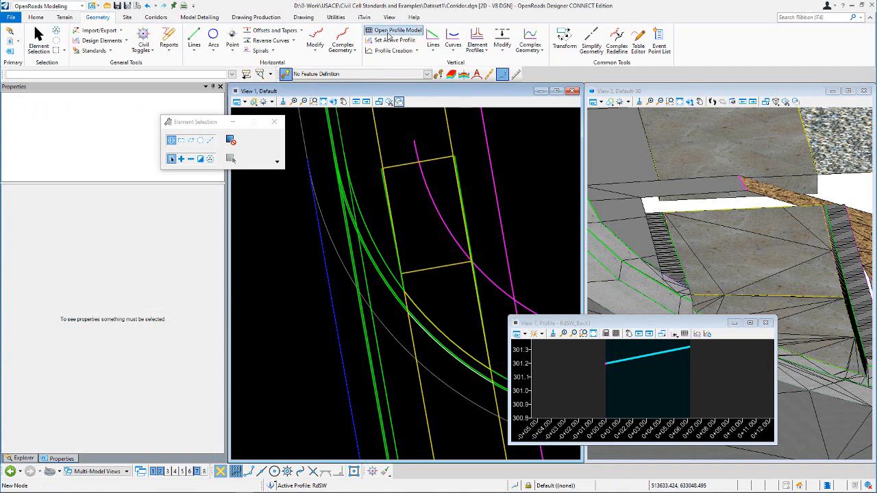
Show the profile model of the RdSW_Face1 line in View 7 and inspect its active profile's slope
{"action": "left_click", "coordinate": [388, 32]}
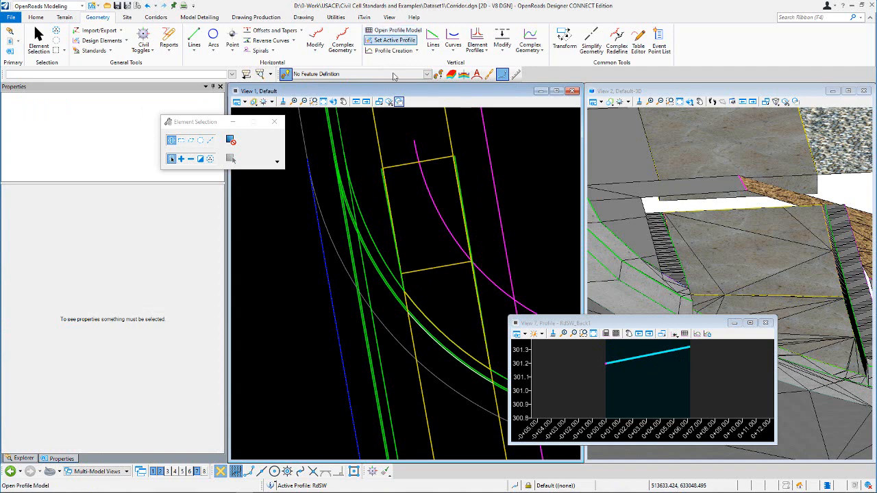
{"action": "left_click", "coordinate": [404, 282]}
{"action": "left_click", "coordinate": [609, 373]}
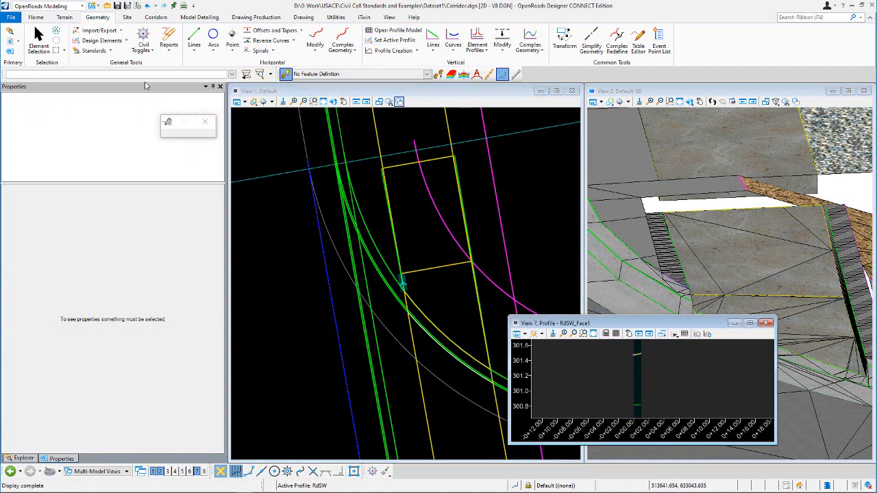
{"action": "left_click", "coordinate": [38, 38]}
{"action": "scroll", "coordinate": [639, 358], "scroll_direction": "up", "scroll_amount": 1}
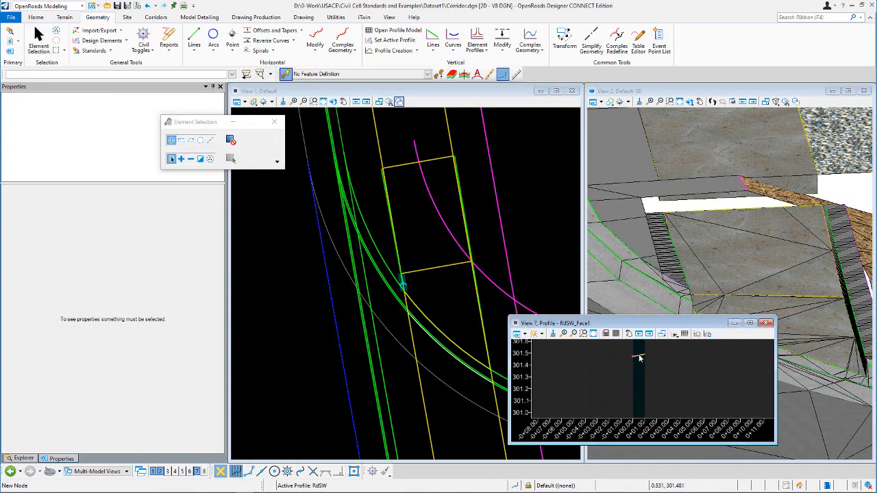
{"action": "scroll", "coordinate": [638, 358], "scroll_direction": "up", "scroll_amount": 2}
{"action": "left_click", "coordinate": [640, 361]}
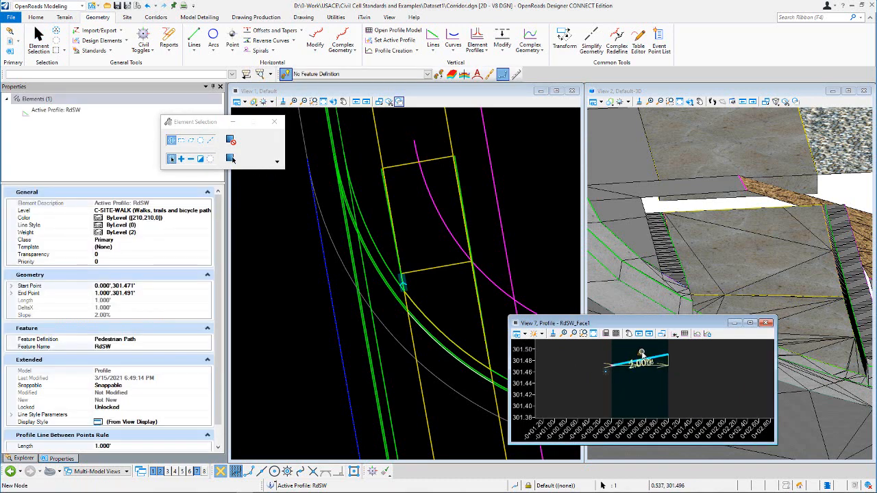
{"action": "left_click", "coordinate": [487, 229]}
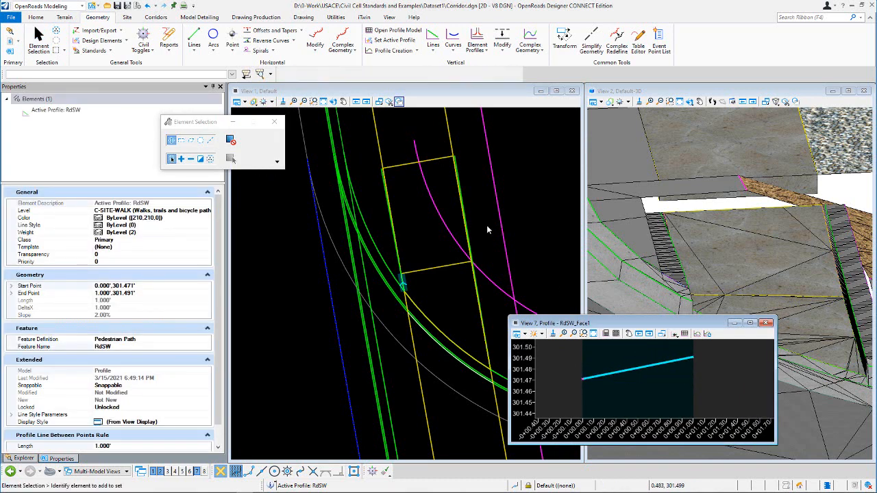
Show the profile of the RdSW19 cross line in View 7 and examine its transition between the face and back lines
{"action": "left_click", "coordinate": [422, 272]}
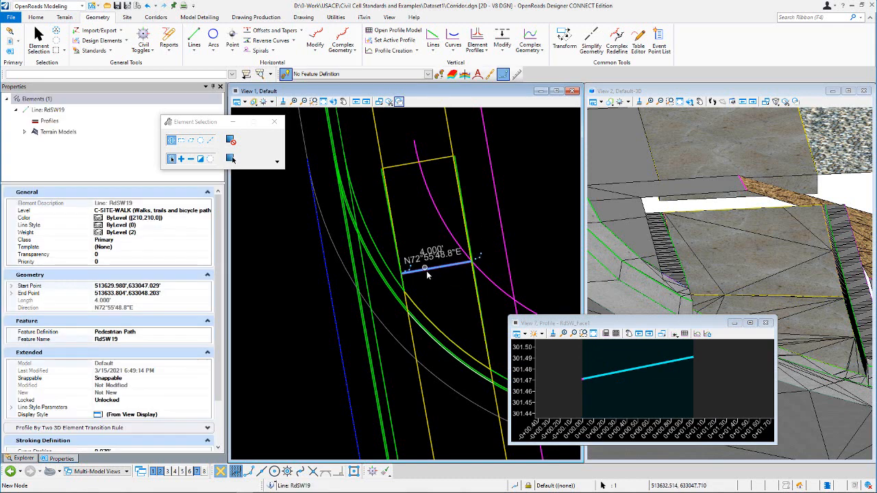
{"action": "mouse_move", "coordinate": [427, 273]}
{"action": "left_click", "coordinate": [452, 269]}
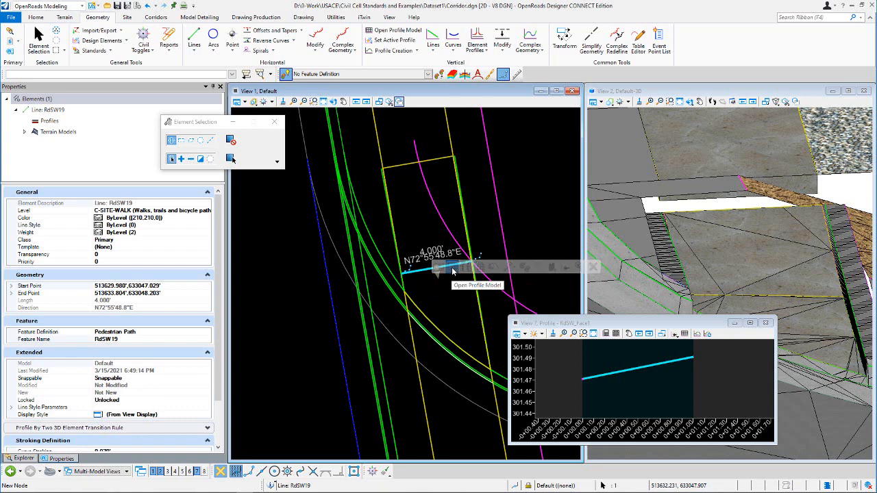
{"action": "left_click", "coordinate": [678, 389]}
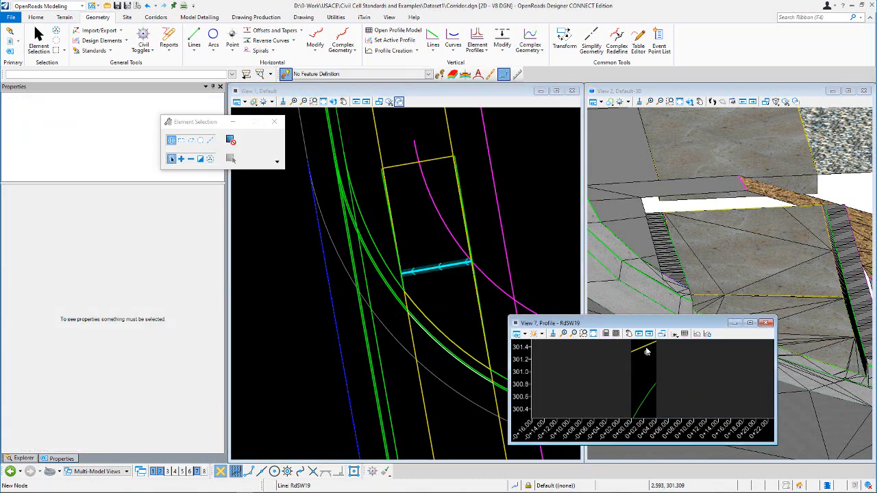
{"action": "left_click", "coordinate": [645, 347]}
{"action": "scroll", "coordinate": [639, 344], "scroll_direction": "up", "scroll_amount": 5}
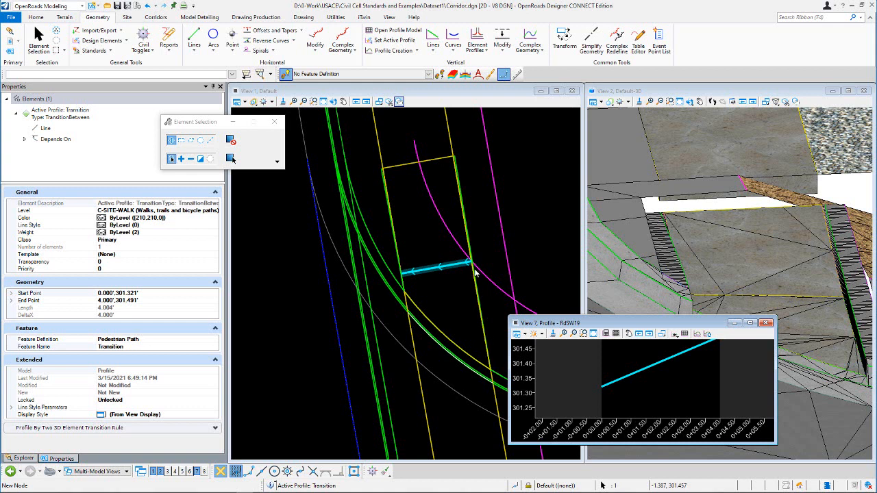
{"action": "left_click", "coordinate": [485, 234]}
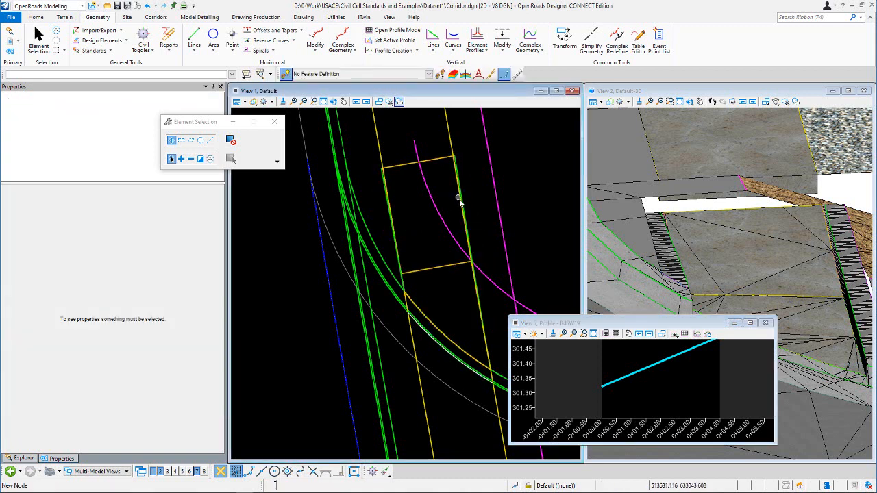
Select the RdSW_Back and RdSW_Face lines beyond the cross line in turn and compare their lengths
{"action": "left_click", "coordinate": [460, 203]}
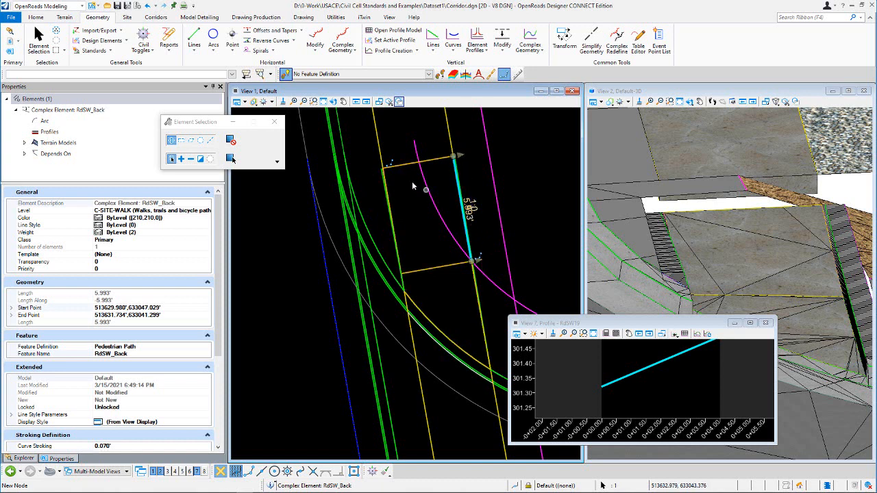
{"action": "left_click", "coordinate": [399, 200]}
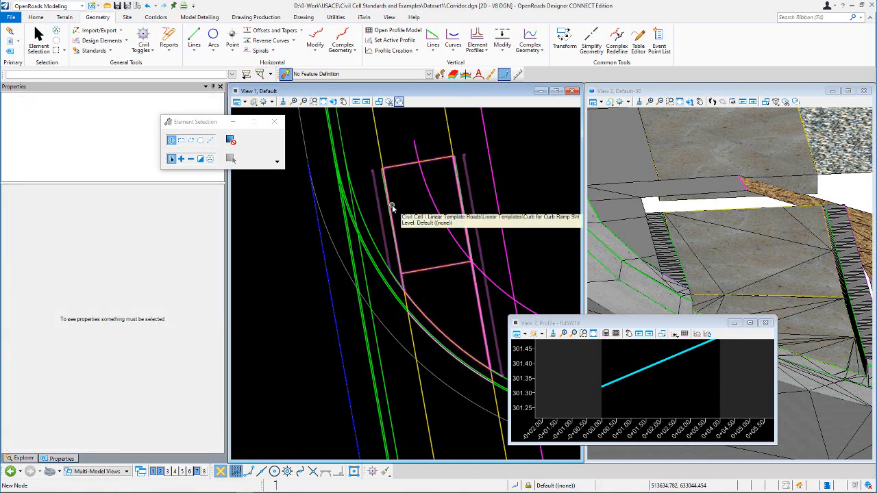
{"action": "left_click", "coordinate": [397, 212]}
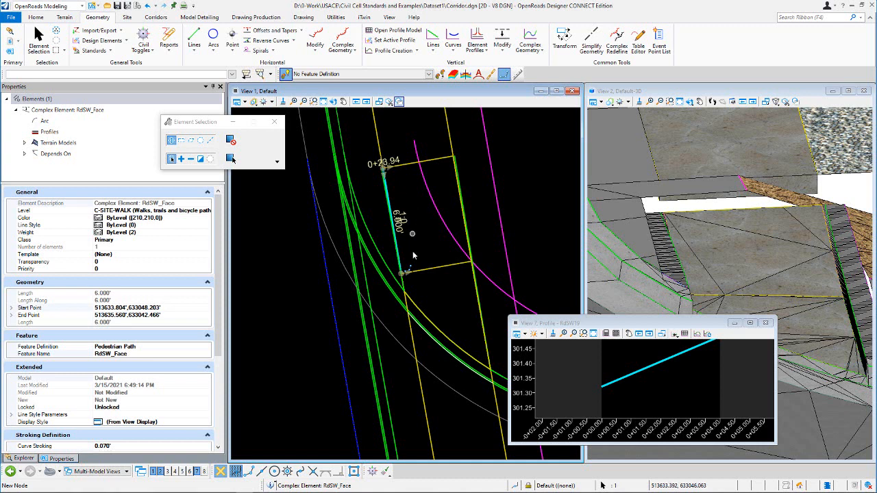
{"action": "left_click", "coordinate": [444, 193]}
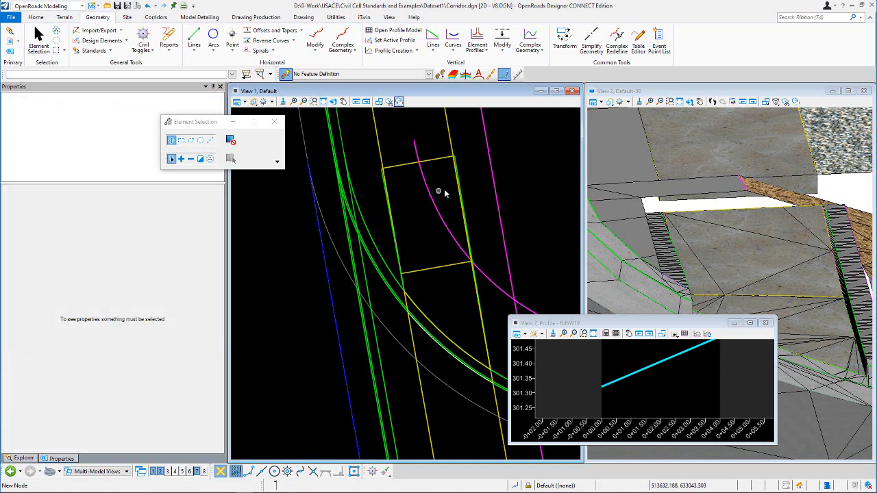
{"action": "left_click", "coordinate": [457, 193]}
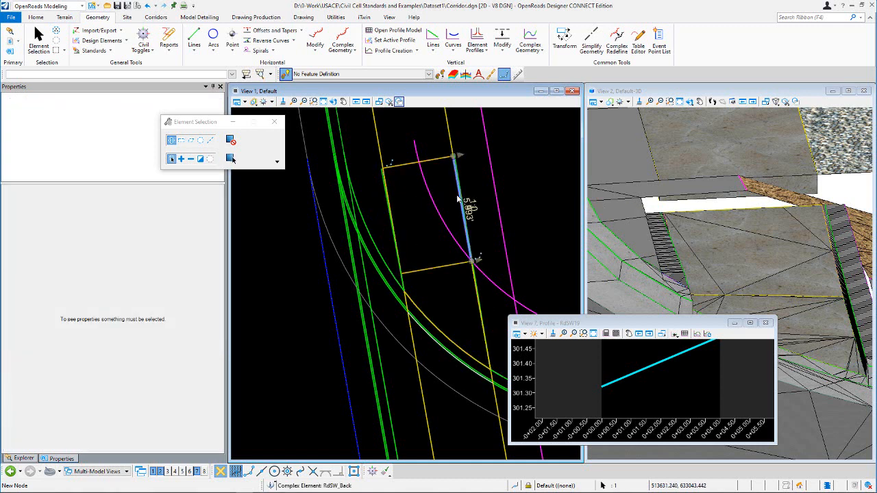
Show the profile model of the RdSW_Face line beyond the cross line in View 7 and inspect its active profile's slope
{"action": "left_click", "coordinate": [403, 205]}
{"action": "left_click", "coordinate": [392, 30]}
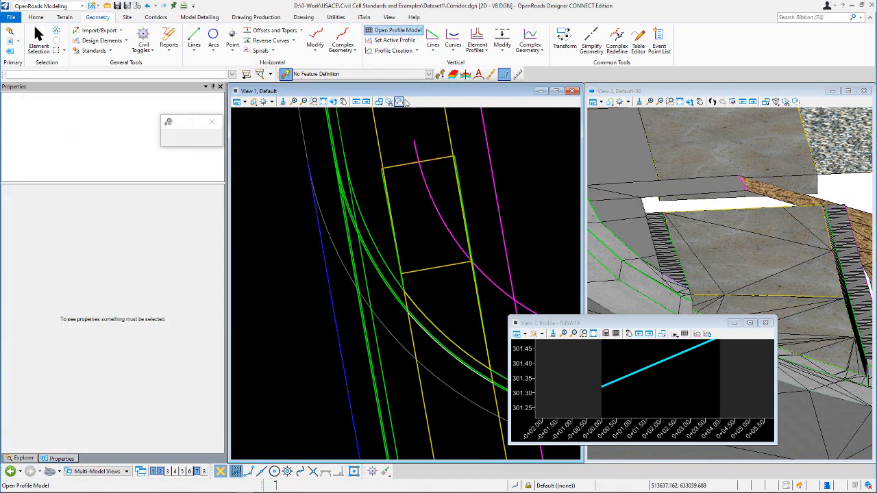
{"action": "left_click", "coordinate": [390, 198]}
{"action": "left_click", "coordinate": [661, 392]}
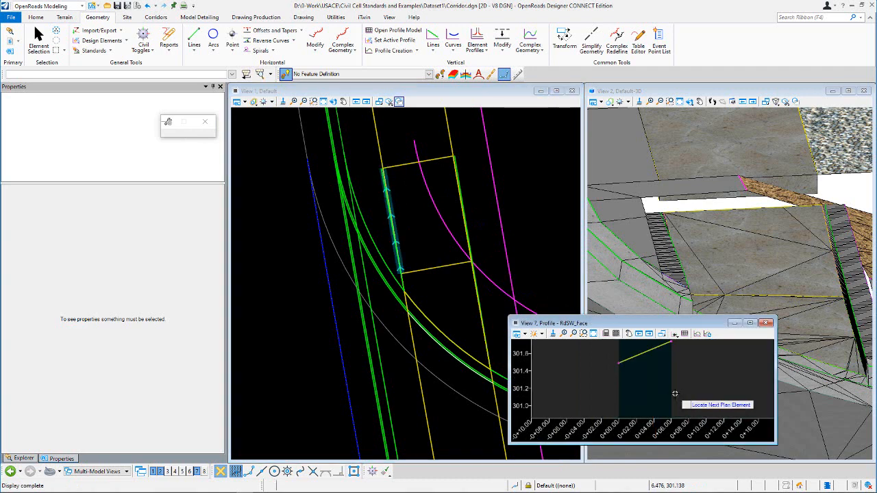
{"action": "scroll", "coordinate": [657, 388], "scroll_direction": "down", "scroll_amount": 1}
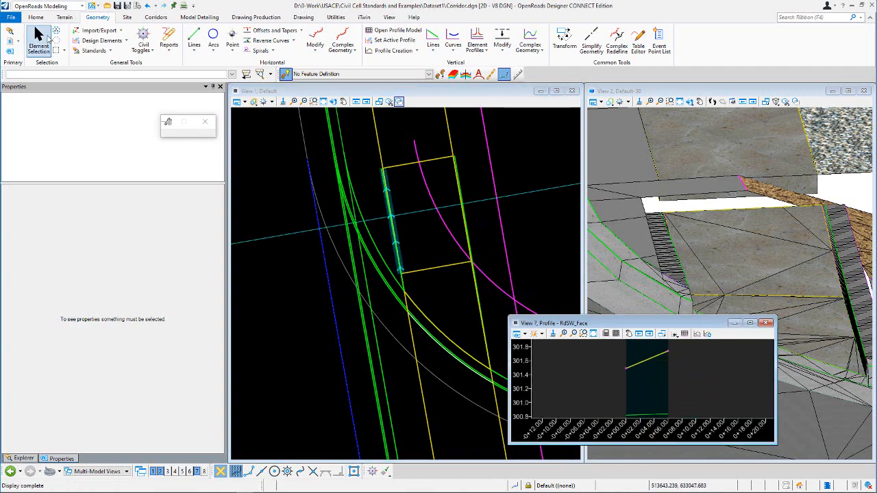
{"action": "left_click", "coordinate": [39, 44]}
{"action": "left_click", "coordinate": [645, 356]}
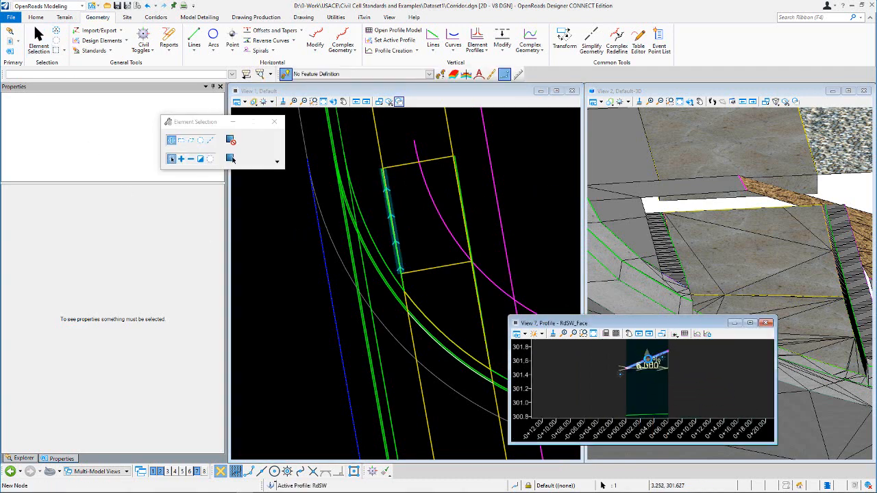
{"action": "scroll", "coordinate": [645, 356], "scroll_direction": "up", "scroll_amount": 3}
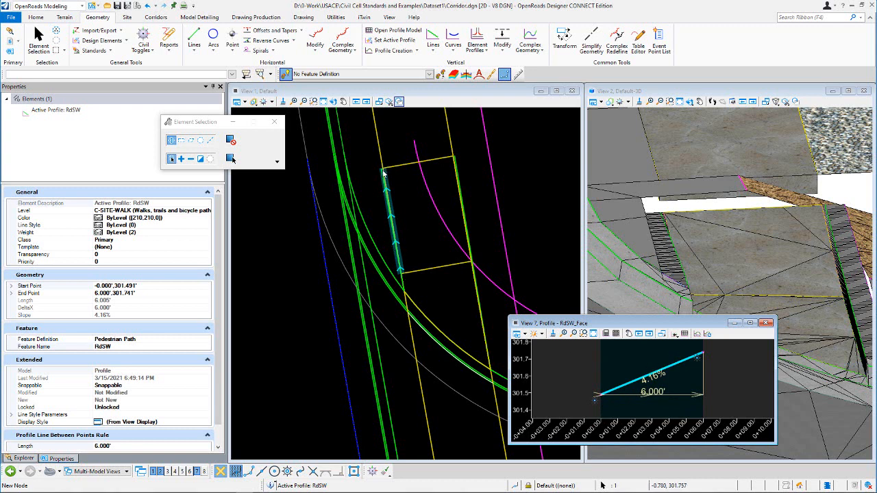
Select the RdSW_Face line in the plan view and check its length
{"action": "left_click", "coordinate": [393, 208]}
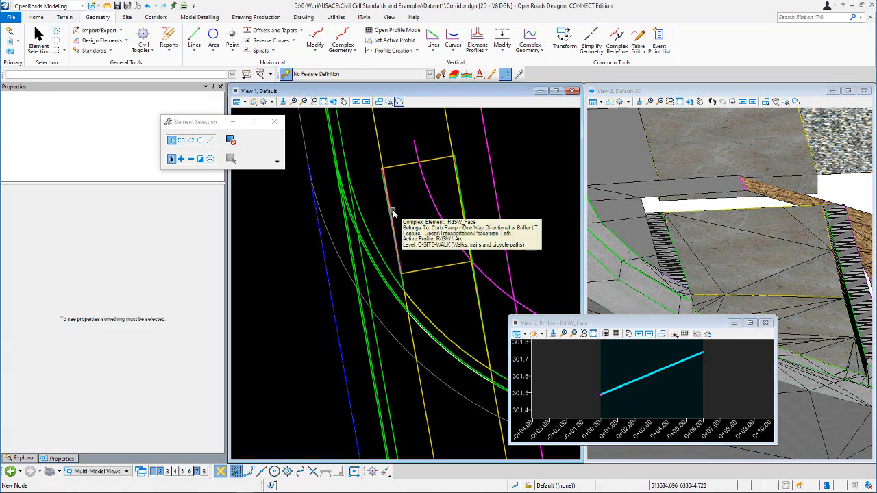
{"action": "left_click", "coordinate": [393, 211]}
{"action": "left_click", "coordinate": [398, 225]}
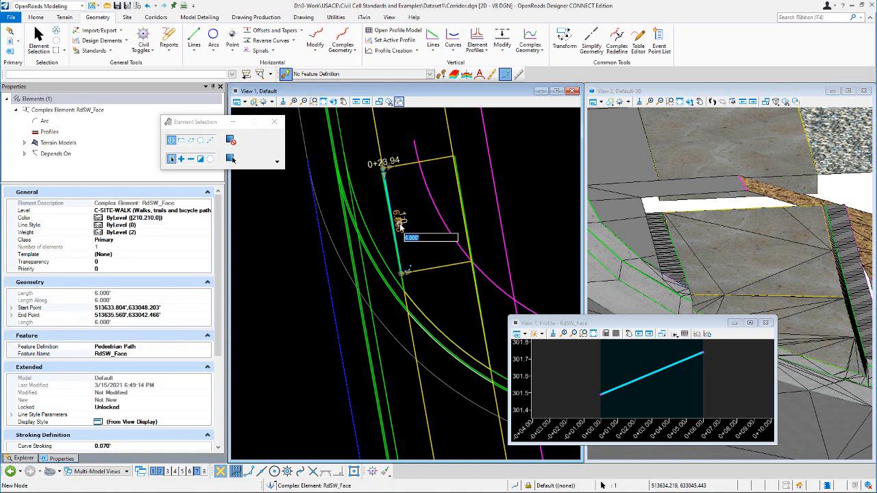
{"action": "left_click", "coordinate": [520, 184]}
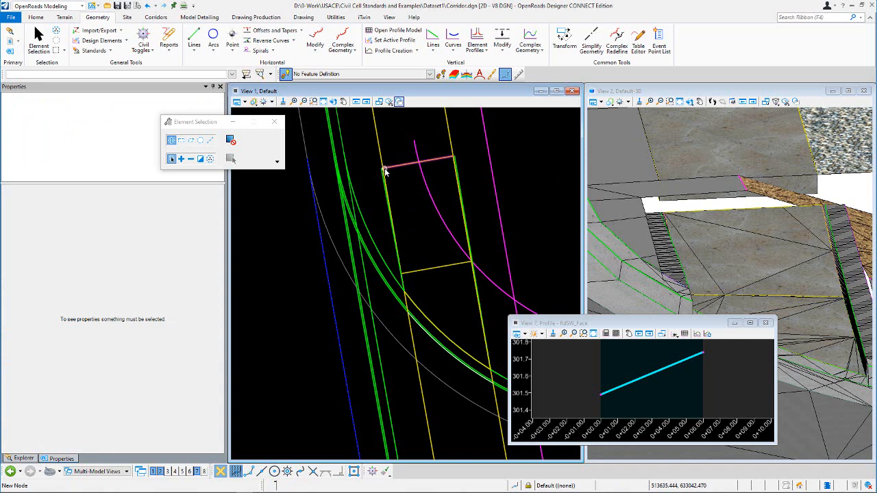
Show the profile of the RdSW22 end line in View 7 and inspect its active profile's slope
{"action": "mouse_move", "coordinate": [385, 172]}
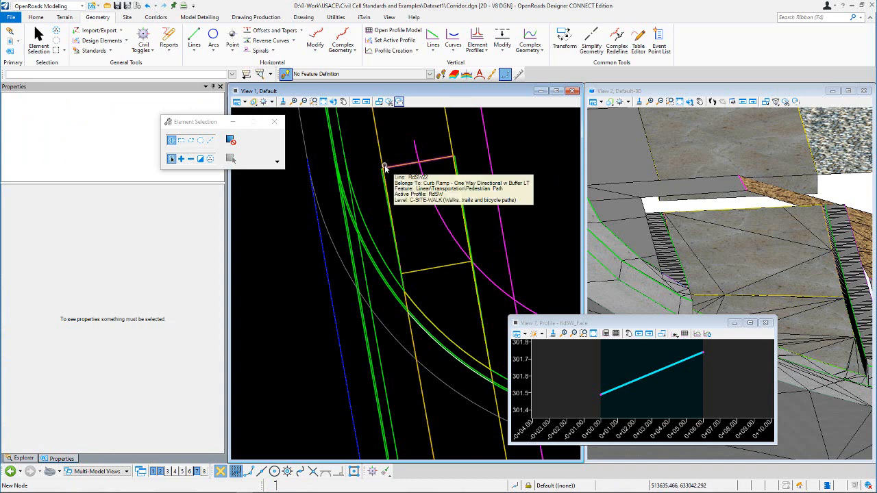
{"action": "left_click", "coordinate": [404, 165]}
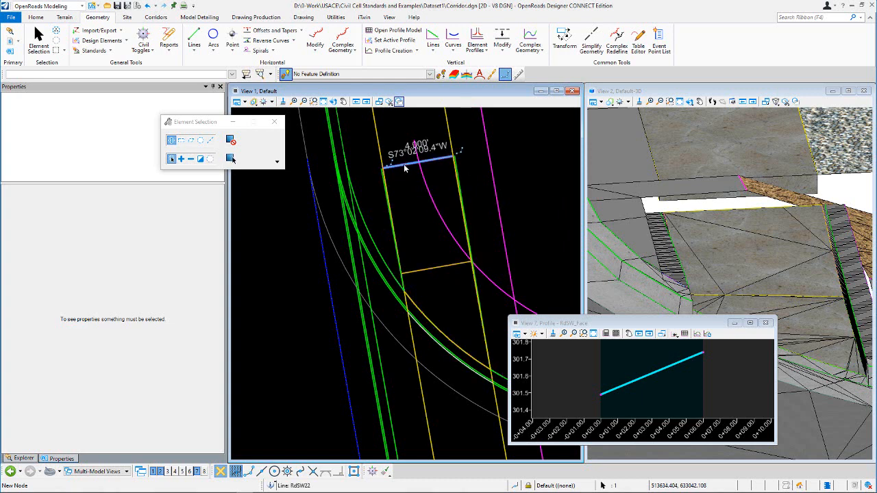
{"action": "mouse_move", "coordinate": [404, 165]}
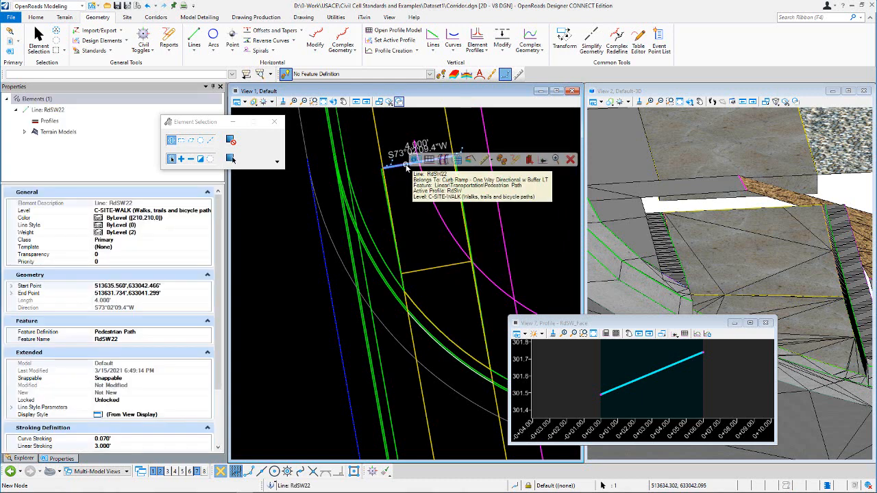
{"action": "left_click", "coordinate": [429, 161]}
{"action": "left_click", "coordinate": [655, 365]}
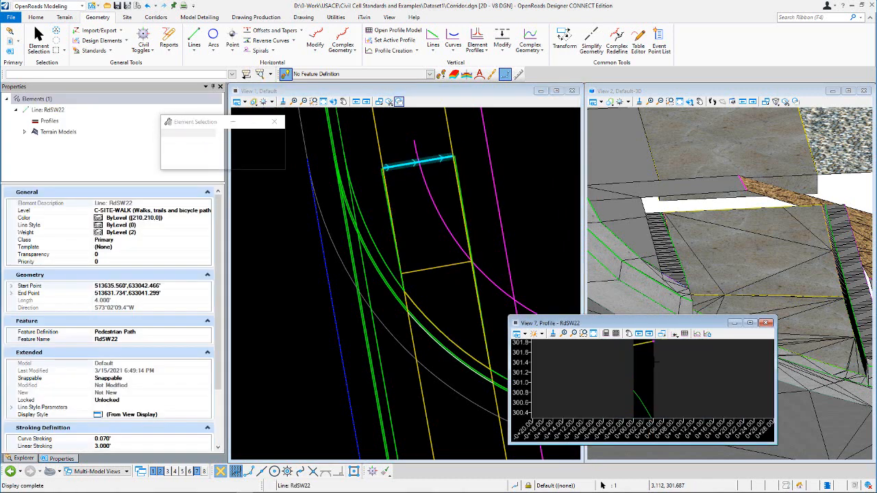
{"action": "scroll", "coordinate": [645, 363], "scroll_direction": "up", "scroll_amount": 1}
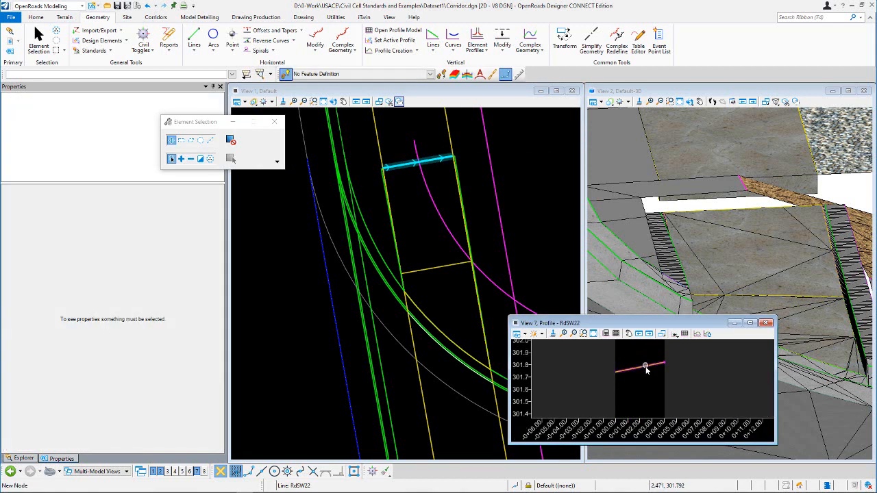
{"action": "left_click", "coordinate": [641, 368]}
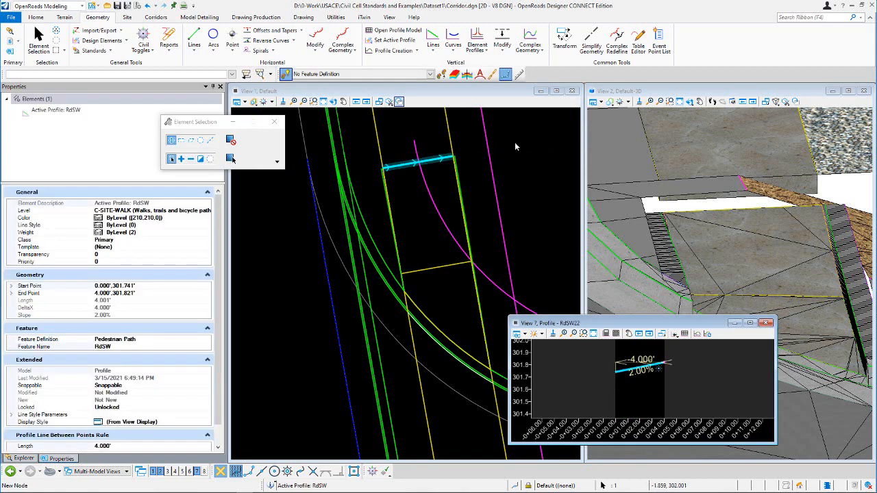
{"action": "left_click", "coordinate": [515, 144]}
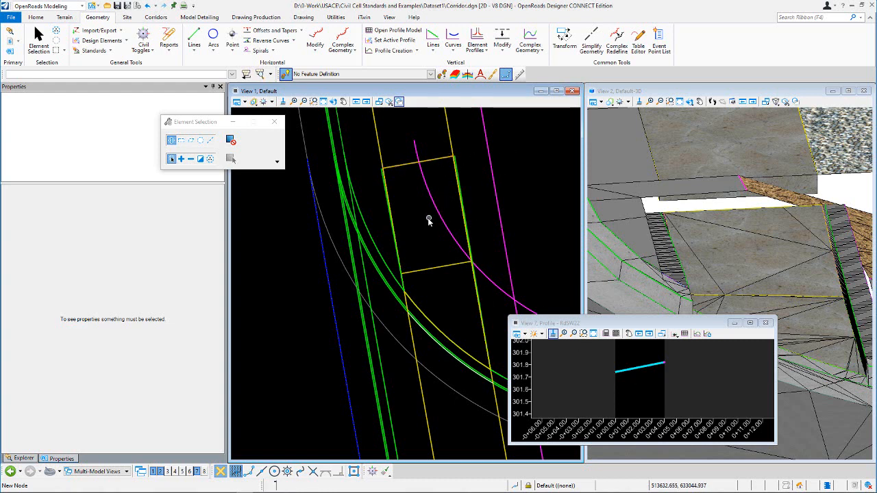
Set the 3D view to the Top orientation and focus it on the curb ramp
{"action": "scroll", "coordinate": [428, 220], "scroll_direction": "down", "scroll_amount": 2}
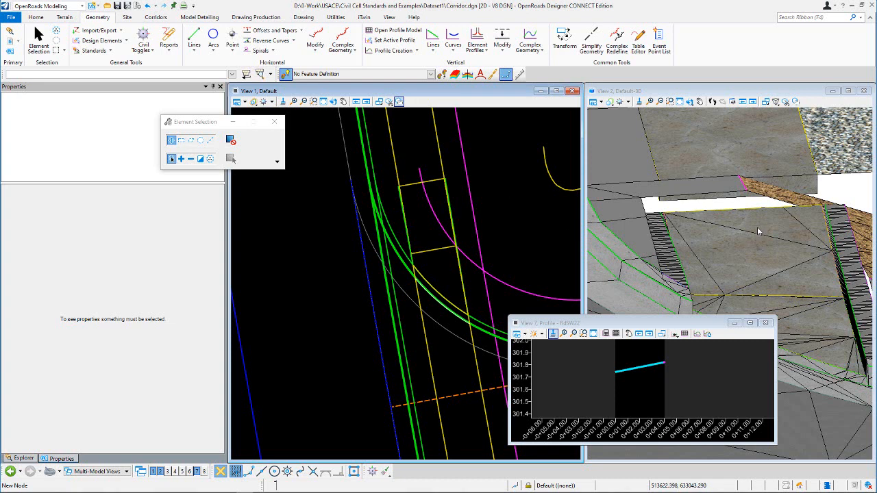
{"action": "left_click", "coordinate": [691, 102]}
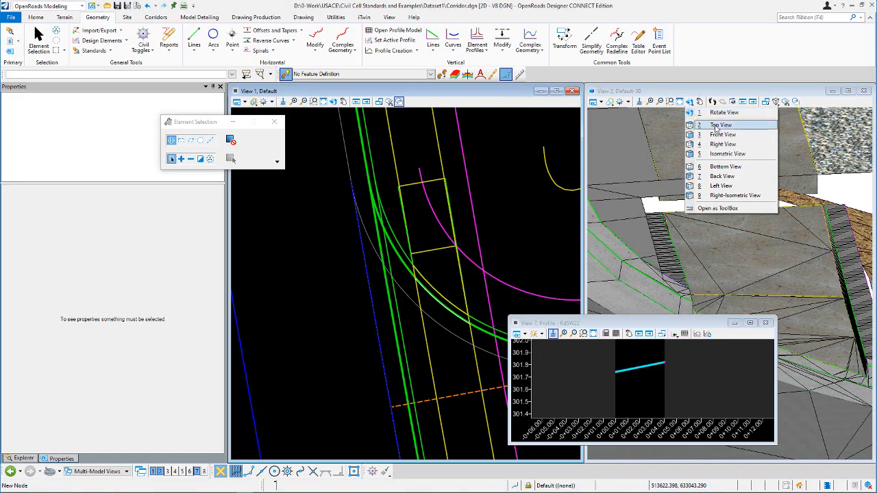
{"action": "left_click", "coordinate": [712, 126]}
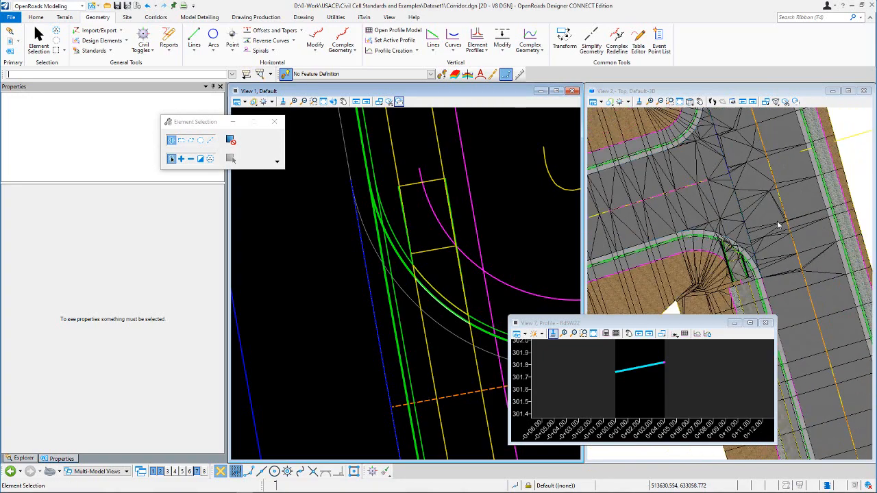
{"action": "scroll", "coordinate": [752, 248], "scroll_direction": "up", "scroll_amount": 2}
{"action": "scroll", "coordinate": [751, 249], "scroll_direction": "up", "scroll_amount": 2}
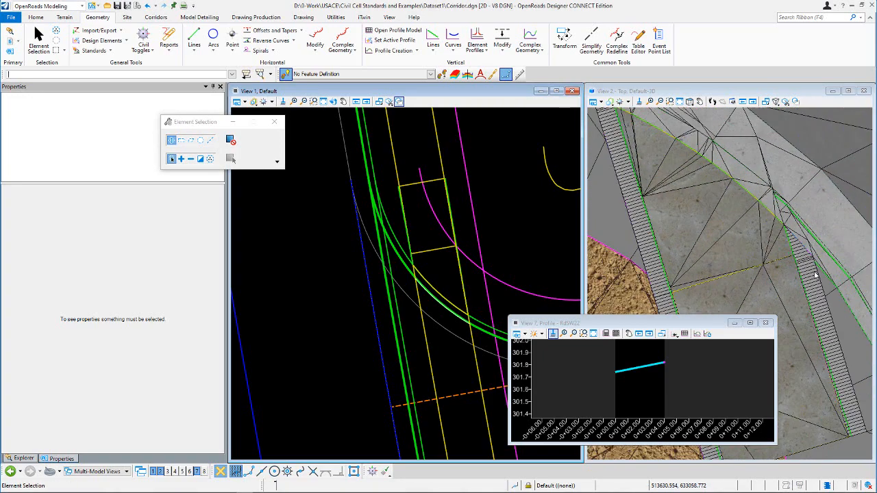
{"action": "left_click", "coordinate": [800, 260]}
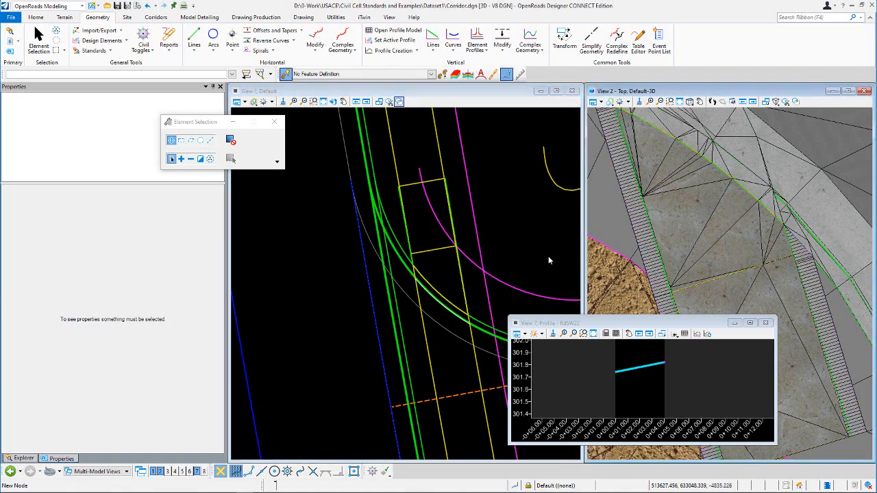
Examine the curb edges alongside the ramp in the 3D top view and compare them with the plan lines
{"action": "scroll", "coordinate": [658, 202], "scroll_direction": "down", "scroll_amount": 2}
{"action": "scroll", "coordinate": [659, 161], "scroll_direction": "up", "scroll_amount": 5}
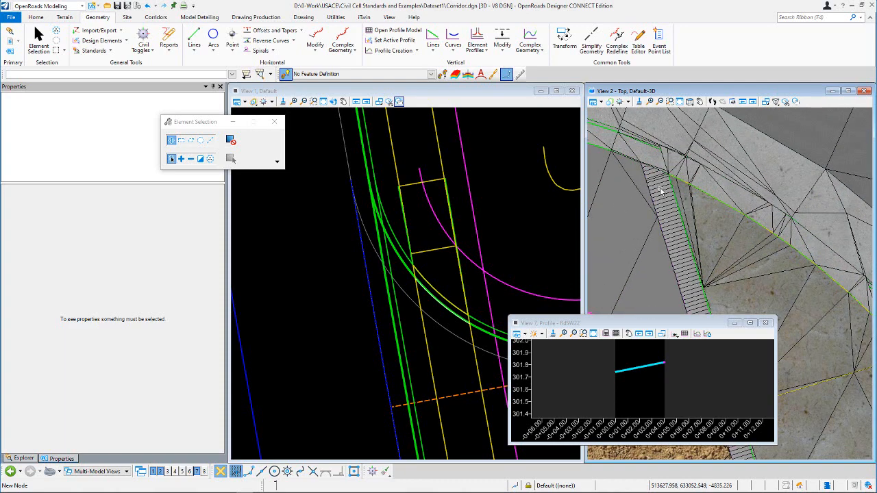
{"action": "scroll", "coordinate": [661, 179], "scroll_direction": "up", "scroll_amount": 3}
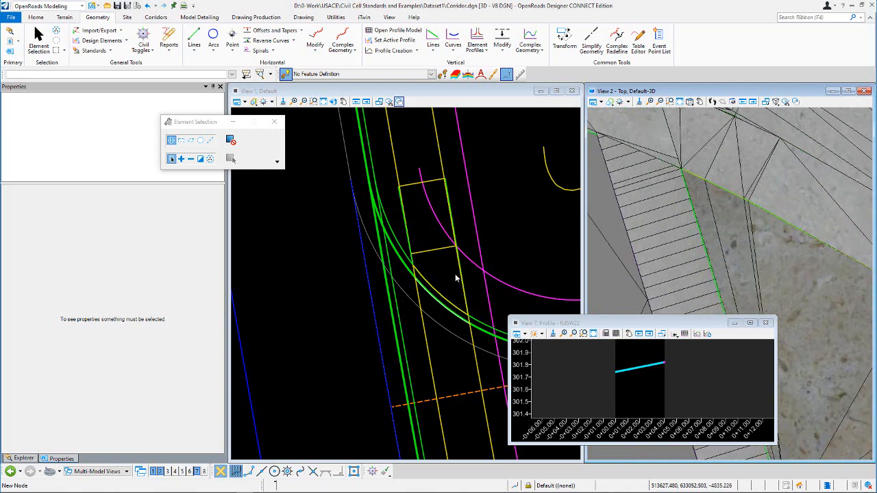
{"action": "scroll", "coordinate": [476, 311], "scroll_direction": "up", "scroll_amount": 2}
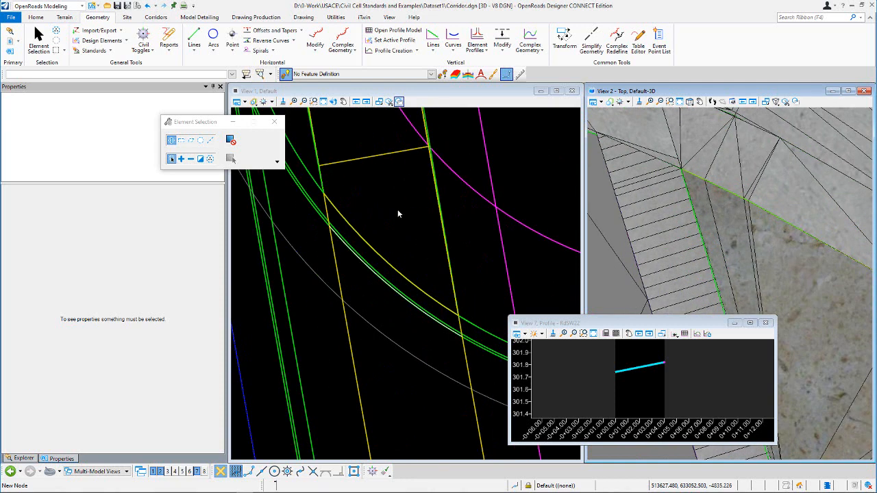
{"action": "left_click", "coordinate": [401, 211]}
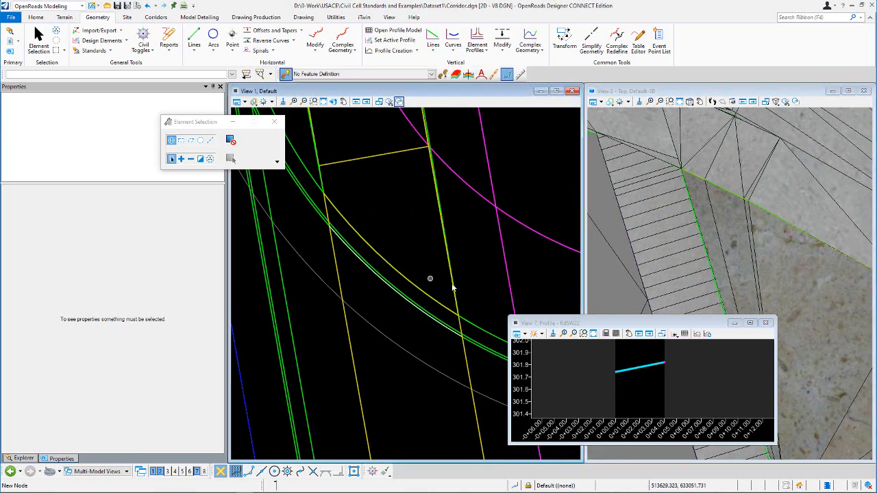
Turn on the display of all Corridor.dgn levels in View 1 and close the level display settings
{"action": "scroll", "coordinate": [452, 287], "scroll_direction": "down", "scroll_amount": 2}
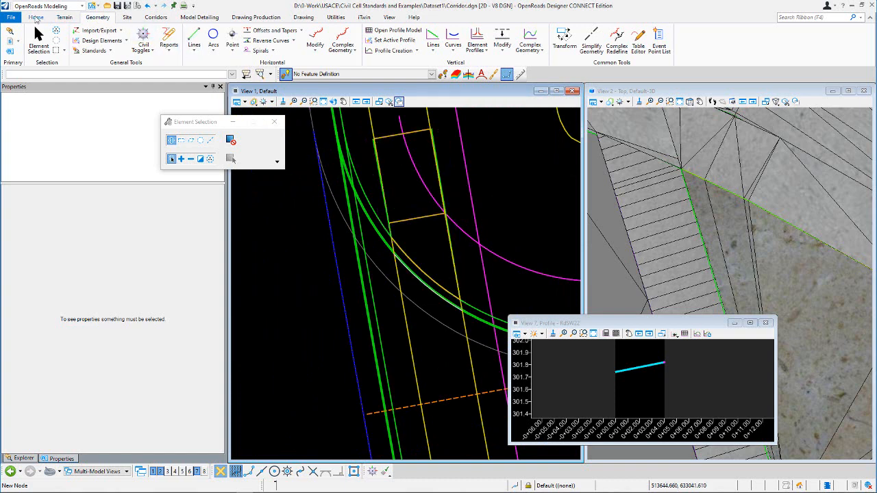
{"action": "left_click", "coordinate": [36, 18]}
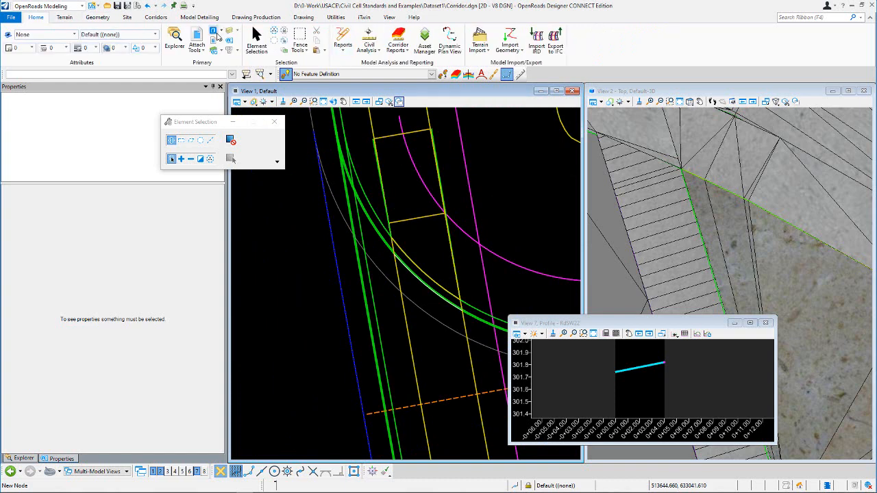
{"action": "left_click", "coordinate": [230, 32]}
{"action": "key", "text": "ctrl+a"}
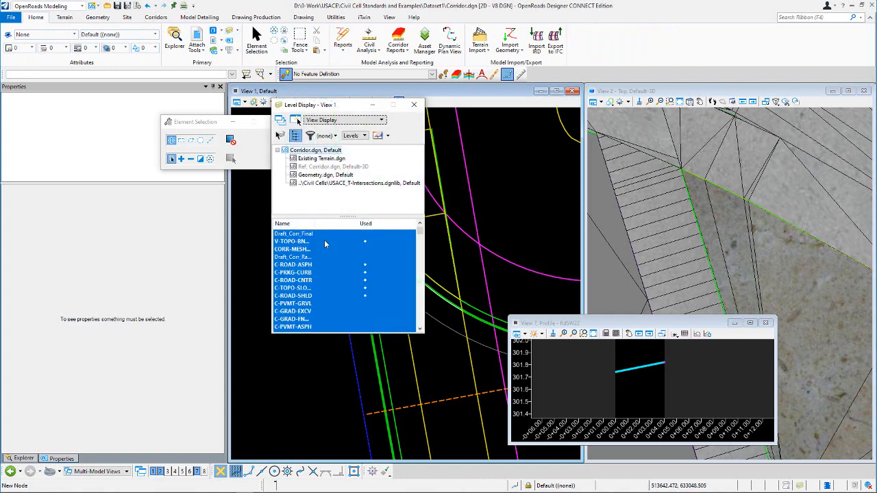
{"action": "right_click", "coordinate": [332, 242]}
{"action": "left_click", "coordinate": [347, 280]}
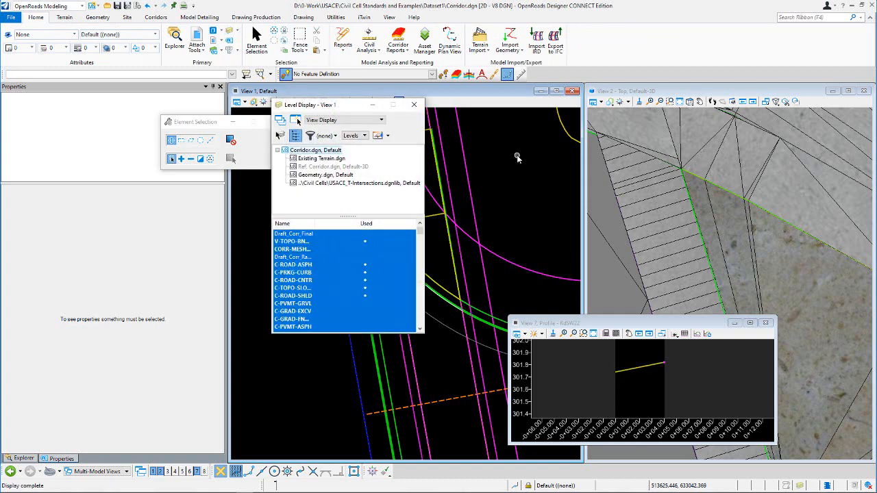
{"action": "left_click", "coordinate": [414, 104]}
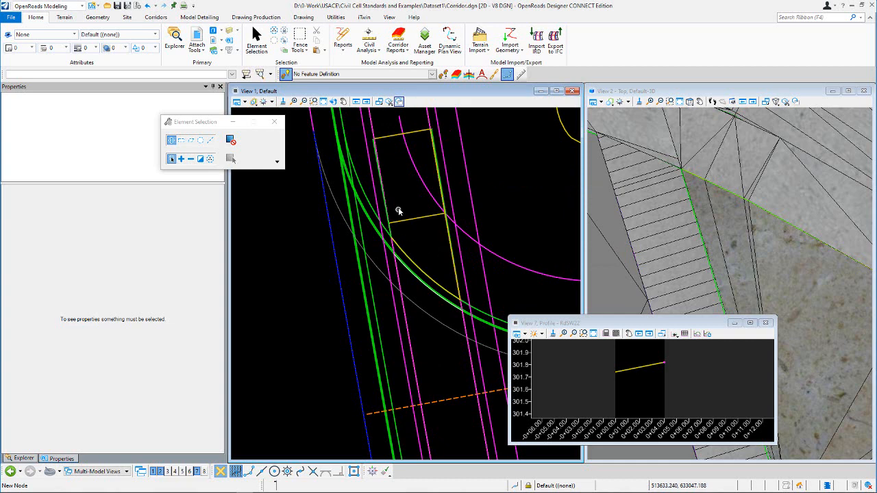
Select the overlapping C&G_TOC, RdSW_Back1 and CC_BACK_TOP_CTRL lines along the ramp's back edge in turn and examine their properties
{"action": "left_click", "coordinate": [448, 241]}
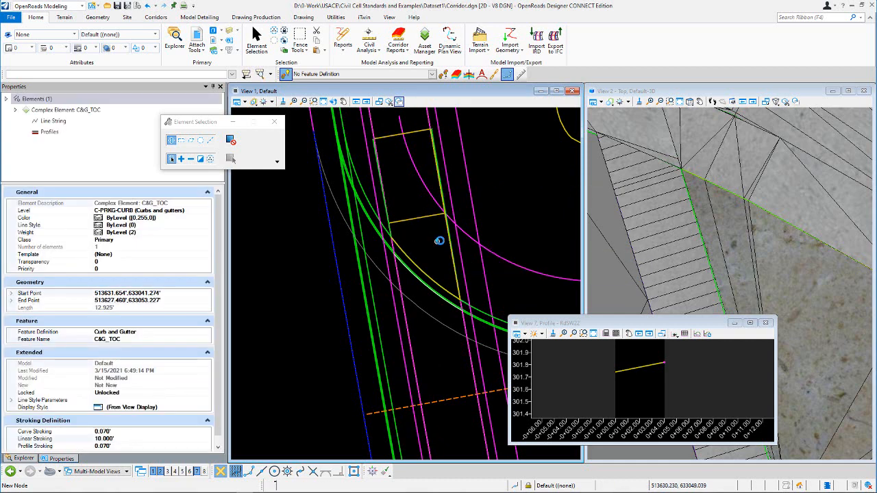
{"action": "scroll", "coordinate": [451, 236], "scroll_direction": "up", "scroll_amount": 3}
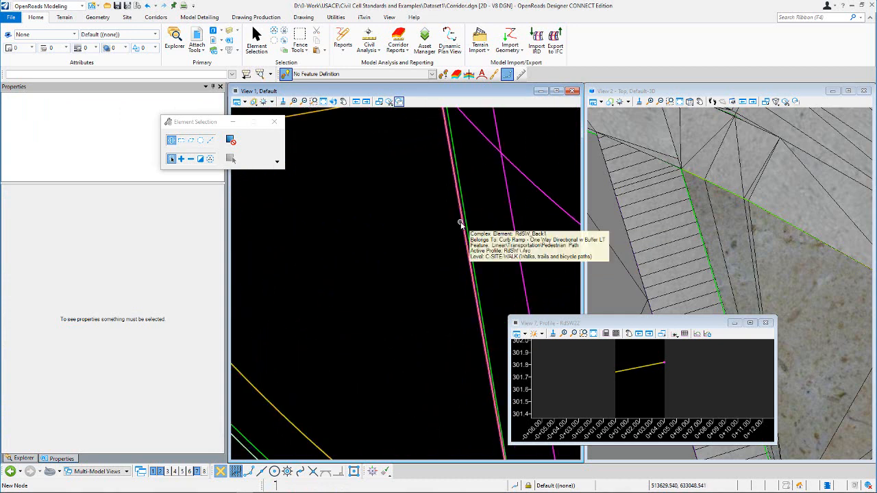
{"action": "left_click", "coordinate": [460, 224]}
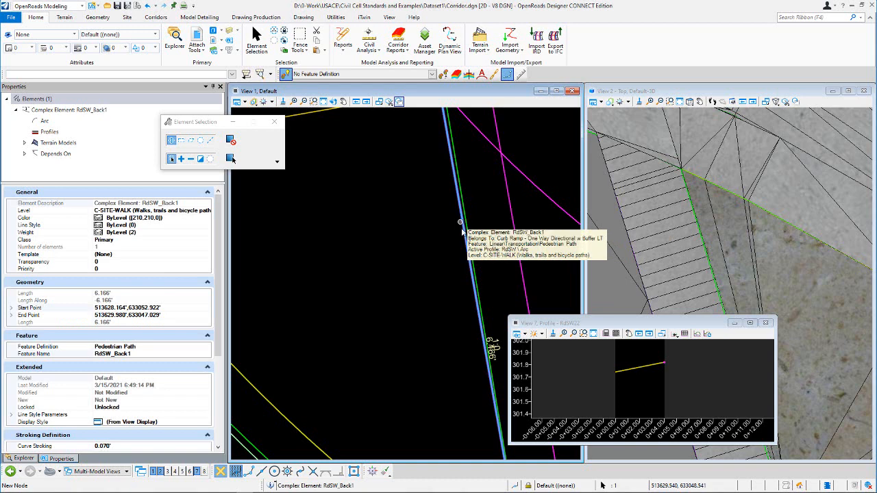
{"action": "scroll", "coordinate": [461, 228], "scroll_direction": "down", "scroll_amount": 1}
{"action": "left_click", "coordinate": [412, 231]}
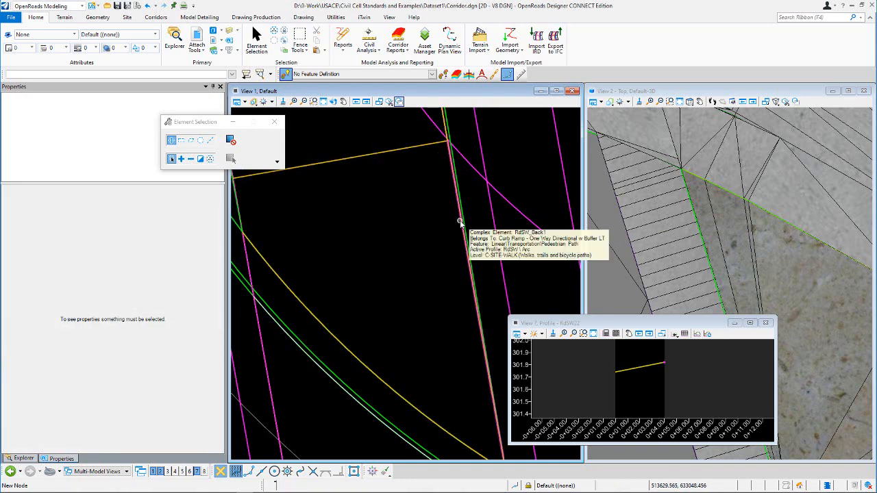
{"action": "left_click", "coordinate": [459, 223]}
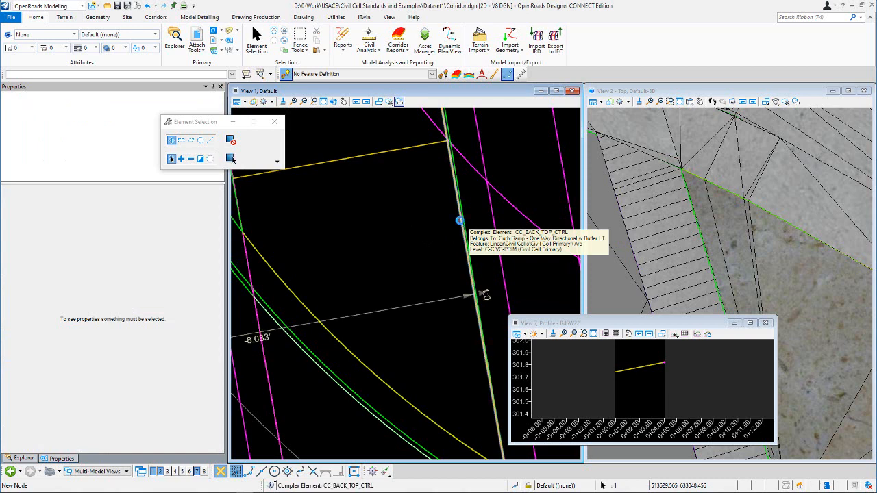
{"action": "scroll", "coordinate": [468, 273], "scroll_direction": "down", "scroll_amount": 1}
{"action": "scroll", "coordinate": [468, 272], "scroll_direction": "down", "scroll_amount": 1}
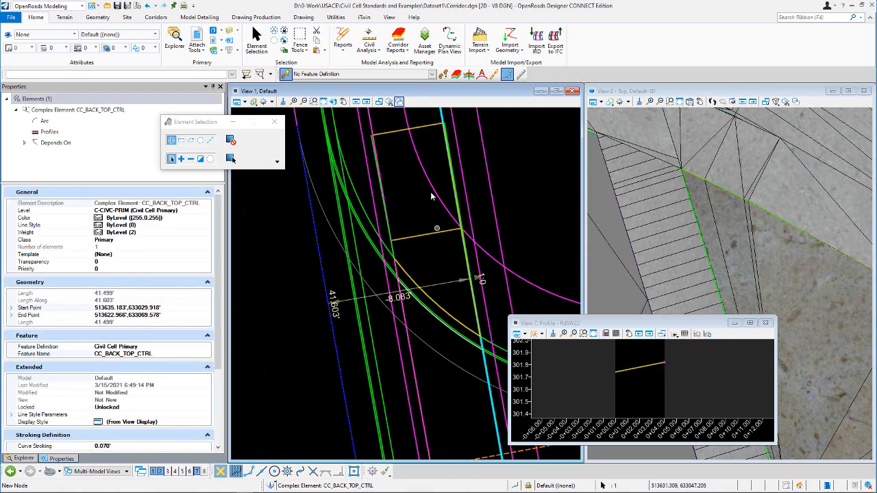
Select the RdSW_Back1 line continuing along the curb ramp's back edge, examine its properties and length, and clear the selection
{"action": "left_click", "coordinate": [416, 255]}
{"action": "scroll", "coordinate": [412, 250], "scroll_direction": "up", "scroll_amount": 3}
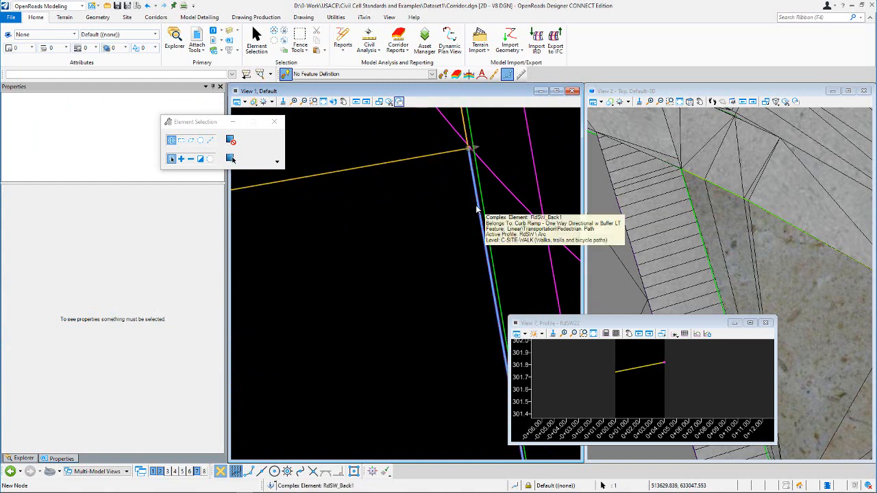
{"action": "left_click", "coordinate": [493, 187]}
{"action": "scroll", "coordinate": [442, 270], "scroll_direction": "down", "scroll_amount": 1}
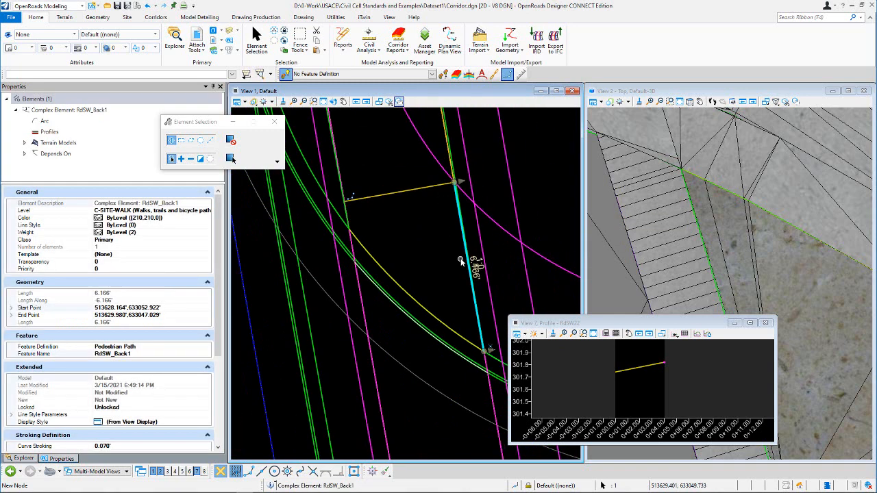
{"action": "scroll", "coordinate": [439, 272], "scroll_direction": "down", "scroll_amount": 2}
{"action": "left_click", "coordinate": [405, 190]}
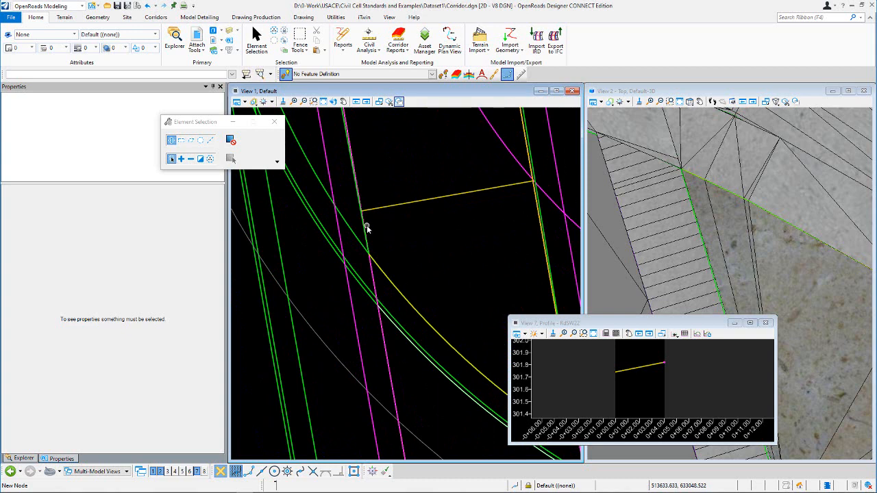
Cycle through the overlapping elements on the ramp's face edge, including CC_FACE_TOP_CTRL, RdSW_Face, SW_TOP_L and the Curb for Curb Ramp SW template, and identify each
{"action": "scroll", "coordinate": [356, 181], "scroll_direction": "up", "scroll_amount": 4}
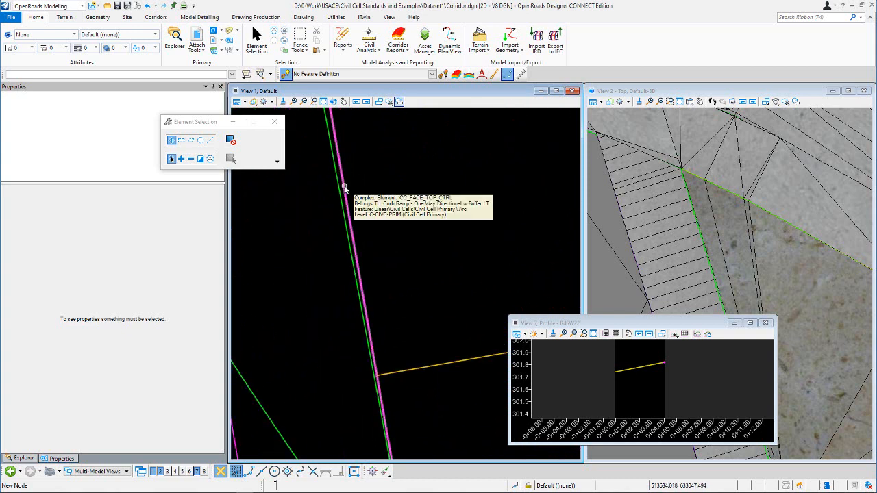
{"action": "right_click", "coordinate": [345, 187]}
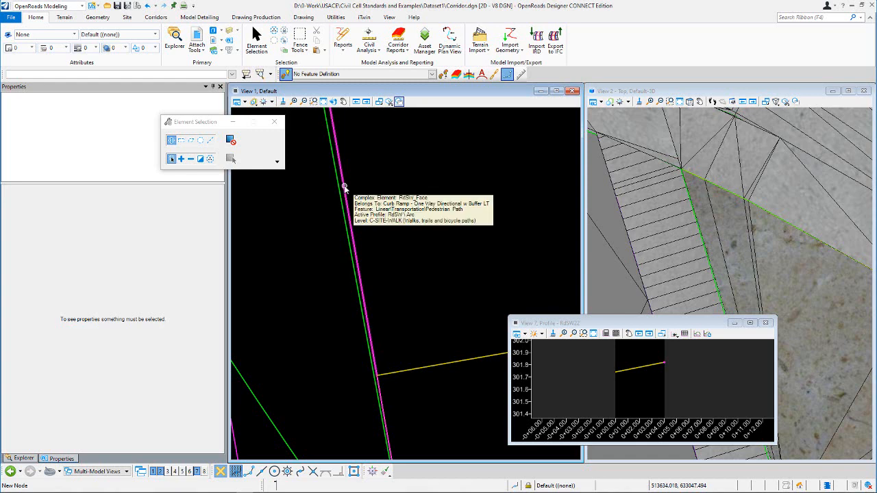
{"action": "right_click", "coordinate": [345, 188]}
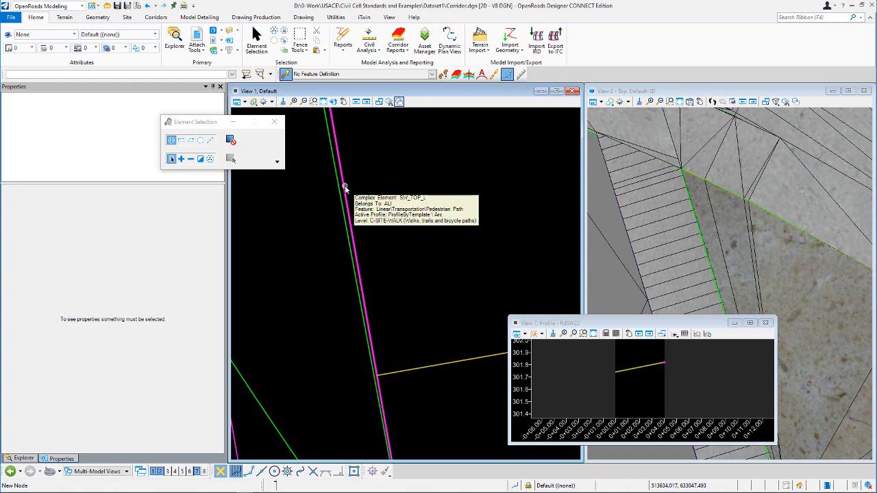
{"action": "right_click", "coordinate": [345, 188]}
{"action": "right_click", "coordinate": [345, 188]}
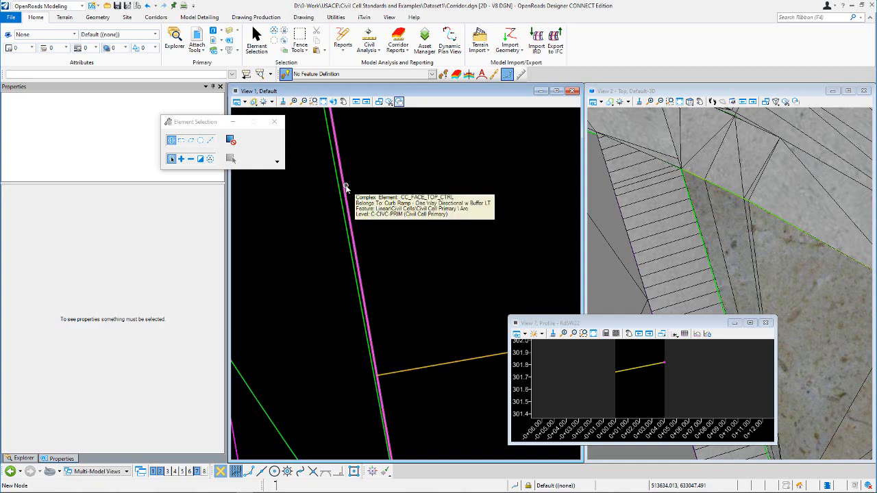
{"action": "right_click", "coordinate": [345, 188]}
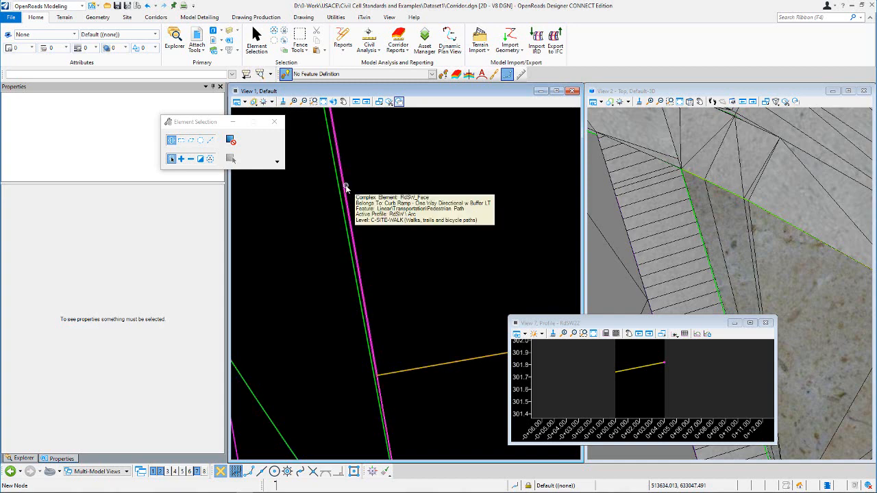
{"action": "right_click", "coordinate": [345, 188]}
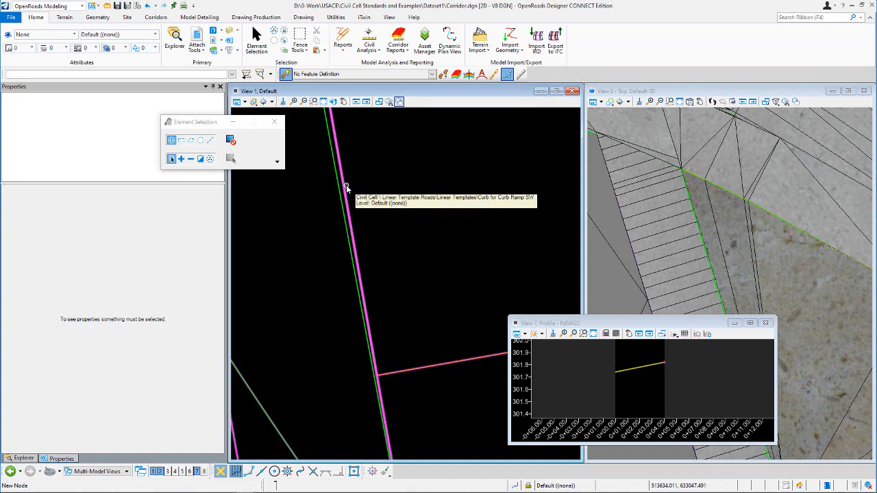
{"action": "right_click", "coordinate": [346, 188]}
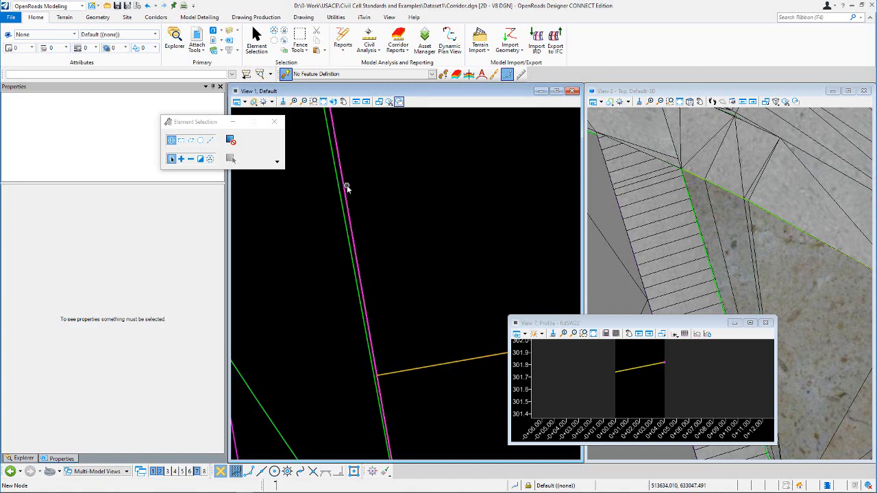
{"action": "right_click", "coordinate": [346, 186]}
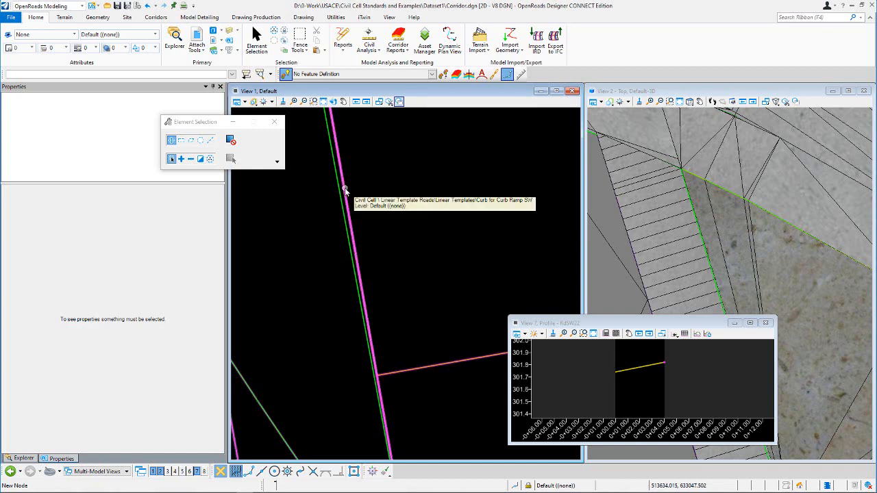
{"action": "right_click", "coordinate": [345, 190]}
{"action": "right_click", "coordinate": [345, 190]}
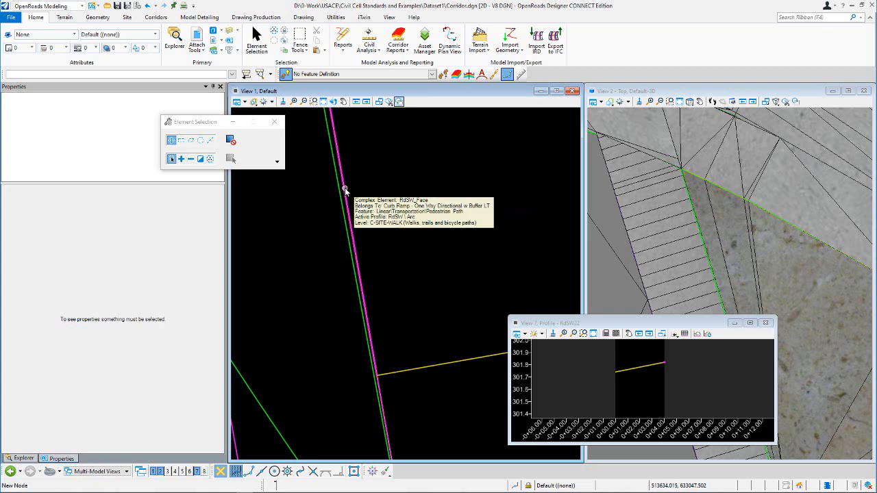
{"action": "right_click", "coordinate": [345, 190]}
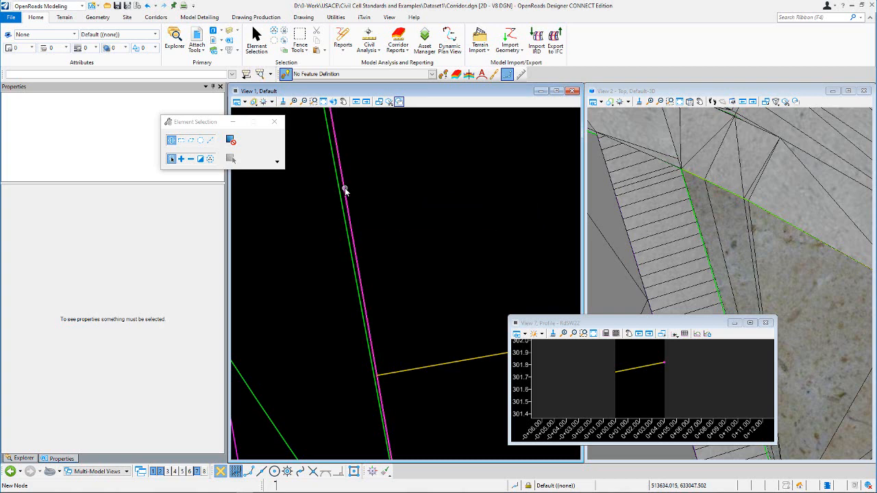
{"action": "right_click", "coordinate": [345, 189]}
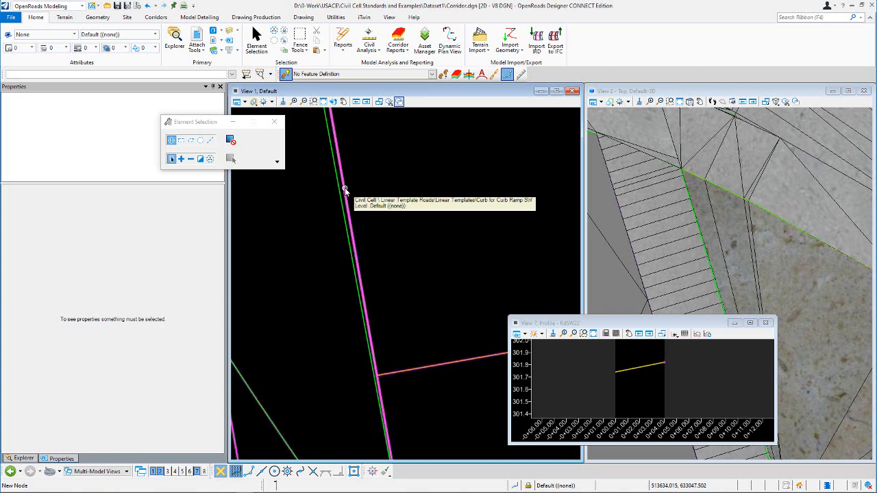
{"action": "right_click", "coordinate": [345, 190]}
{"action": "right_click", "coordinate": [345, 190]}
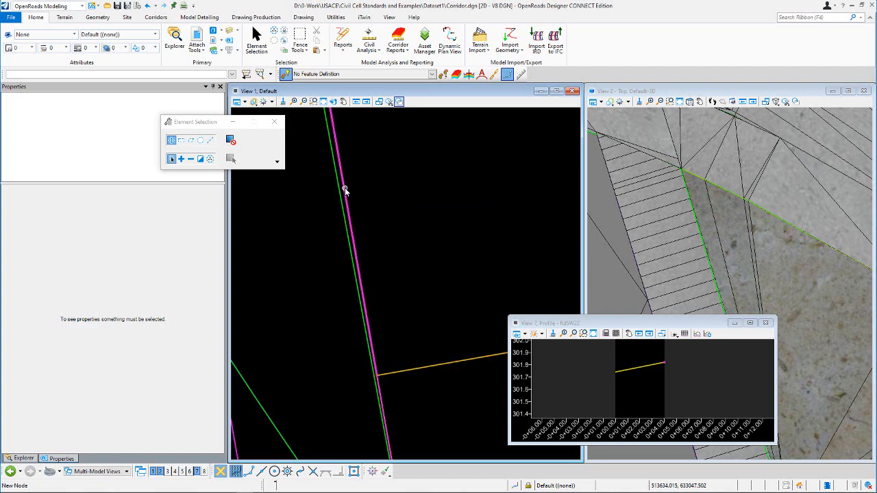
Turn on the display of construction elements in View 1
{"action": "scroll", "coordinate": [341, 199], "scroll_direction": "down", "scroll_amount": 11}
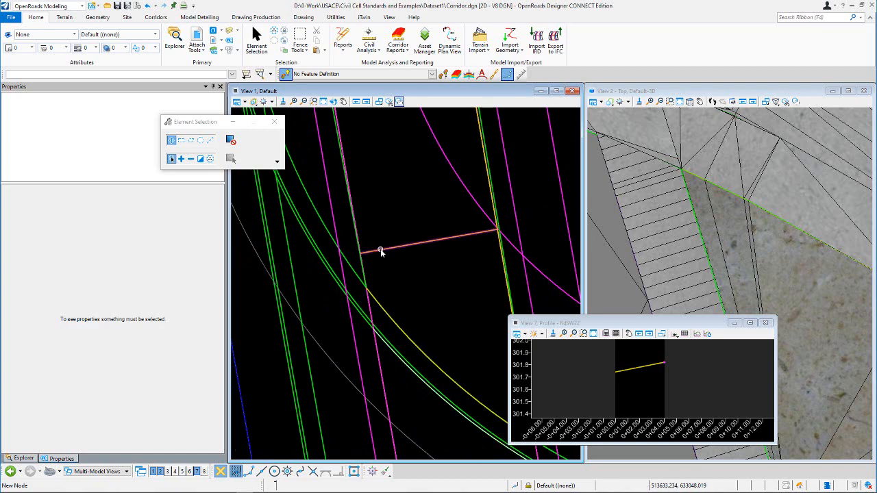
{"action": "scroll", "coordinate": [357, 208], "scroll_direction": "up", "scroll_amount": 3}
{"action": "left_click", "coordinate": [238, 101]}
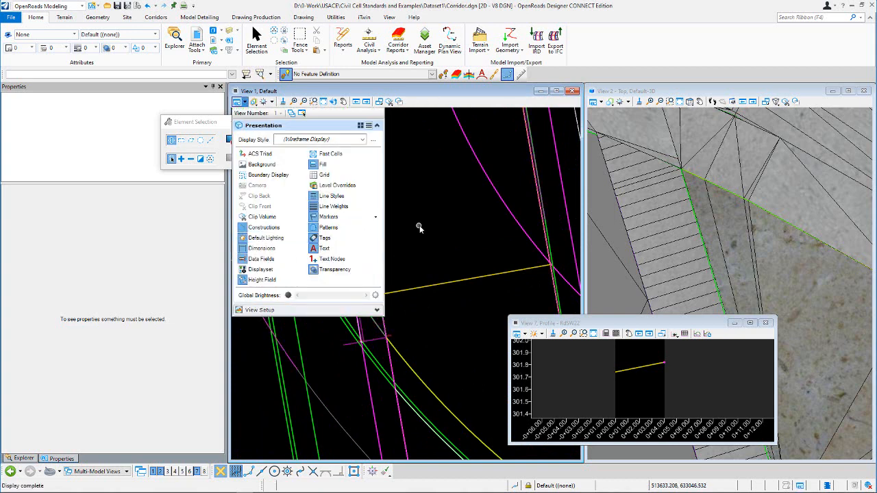
Select the DNC_Template_Drop2 construction line along the ramp's face edge and examine its properties, length and stationing
{"action": "scroll", "coordinate": [370, 235], "scroll_direction": "up", "scroll_amount": 5}
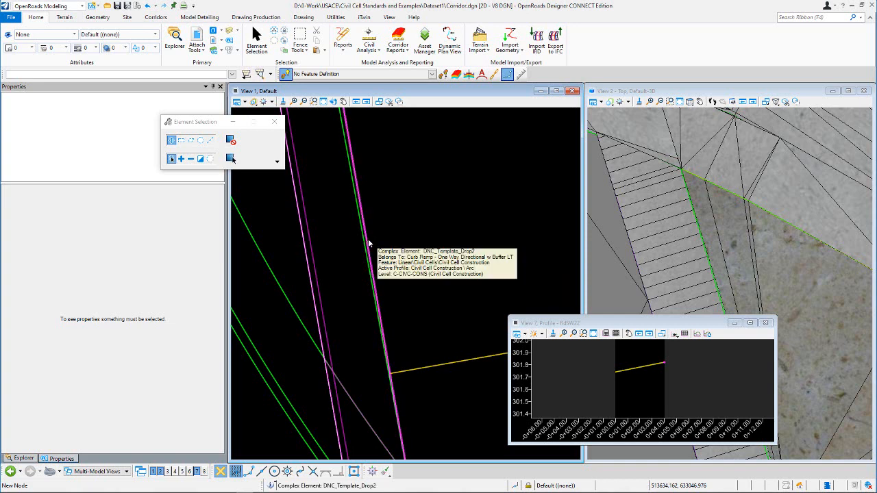
{"action": "left_click", "coordinate": [368, 242]}
{"action": "scroll", "coordinate": [433, 240], "scroll_direction": "down", "scroll_amount": 4}
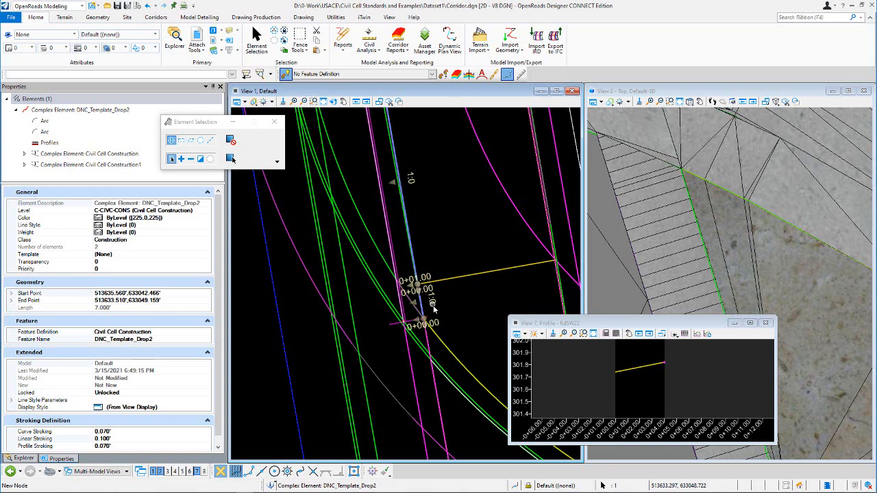
{"action": "scroll", "coordinate": [433, 310], "scroll_direction": "down", "scroll_amount": 1}
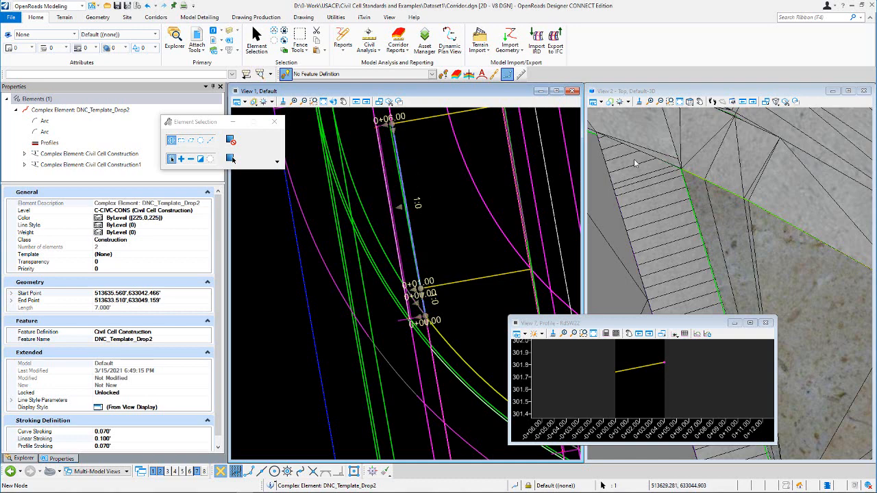
Select the DNC_PNT_CTRL construction line beside the ramp and examine its properties and the lengths of its two segments
{"action": "scroll", "coordinate": [661, 231], "scroll_direction": "up", "scroll_amount": 1}
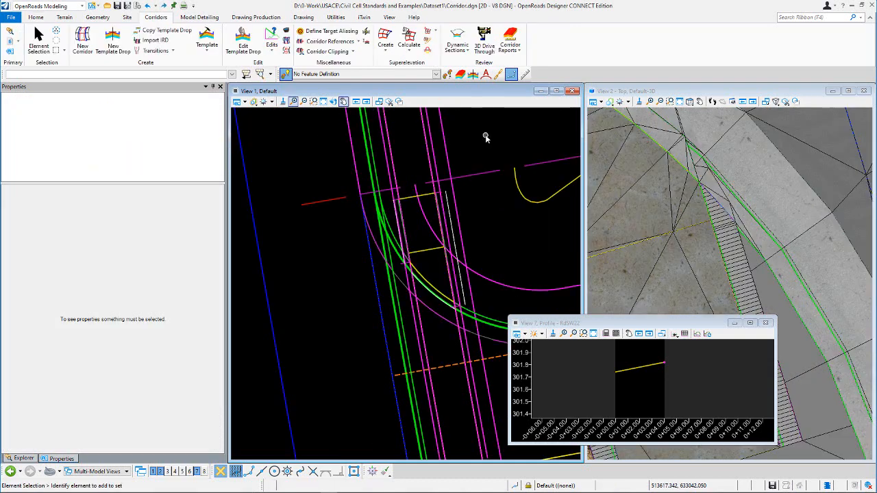
{"action": "scroll", "coordinate": [395, 236], "scroll_direction": "up", "scroll_amount": 1}
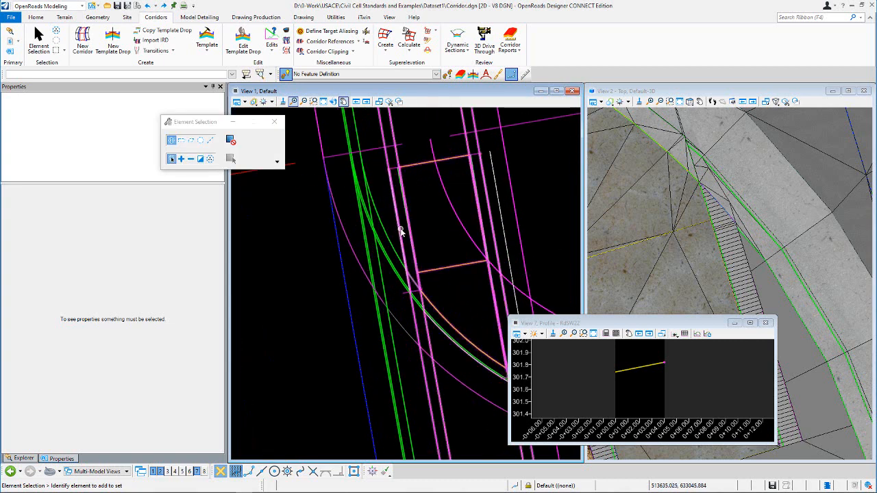
{"action": "scroll", "coordinate": [411, 283], "scroll_direction": "up", "scroll_amount": 1}
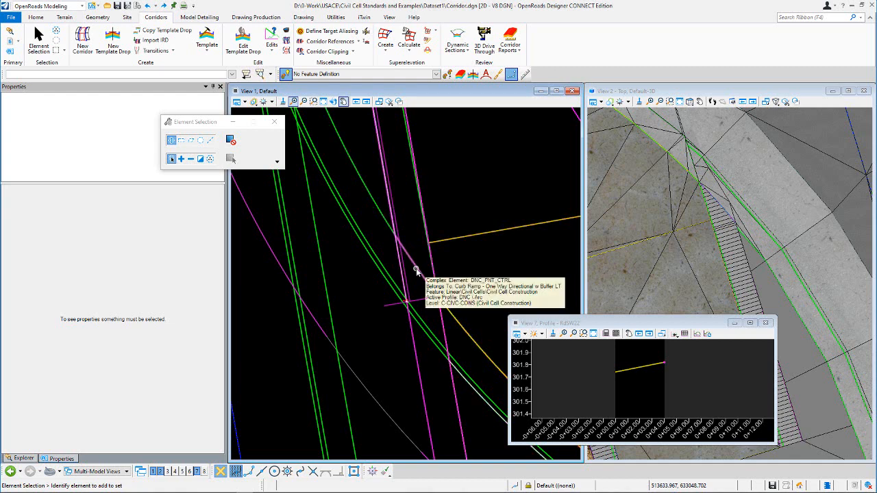
{"action": "left_click", "coordinate": [416, 271]}
{"action": "scroll", "coordinate": [418, 270], "scroll_direction": "up", "scroll_amount": 2}
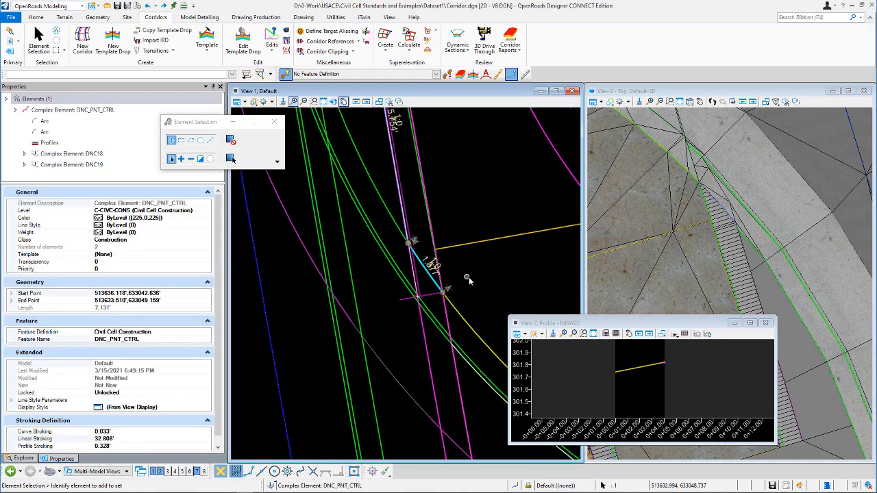
{"action": "scroll", "coordinate": [440, 269], "scroll_direction": "down", "scroll_amount": 3}
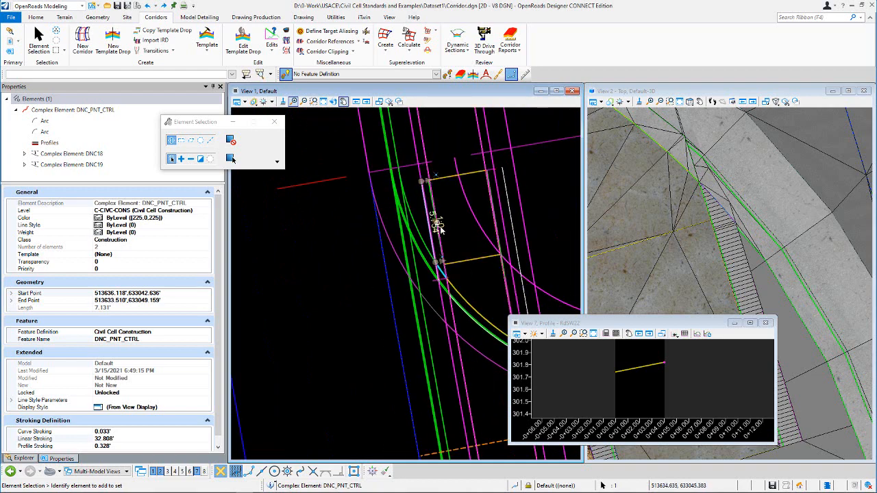
{"action": "scroll", "coordinate": [441, 226], "scroll_direction": "up", "scroll_amount": 2}
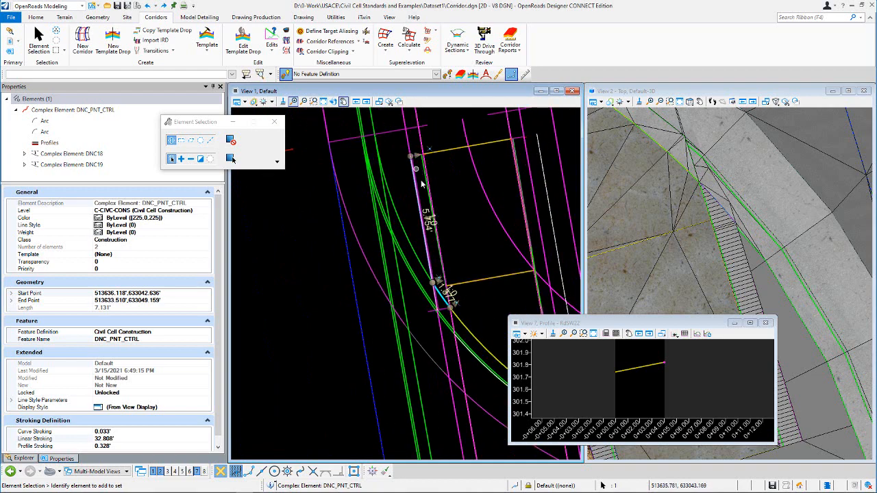
{"action": "scroll", "coordinate": [450, 299], "scroll_direction": "up", "scroll_amount": 2}
{"action": "scroll", "coordinate": [730, 214], "scroll_direction": "up", "scroll_amount": 2}
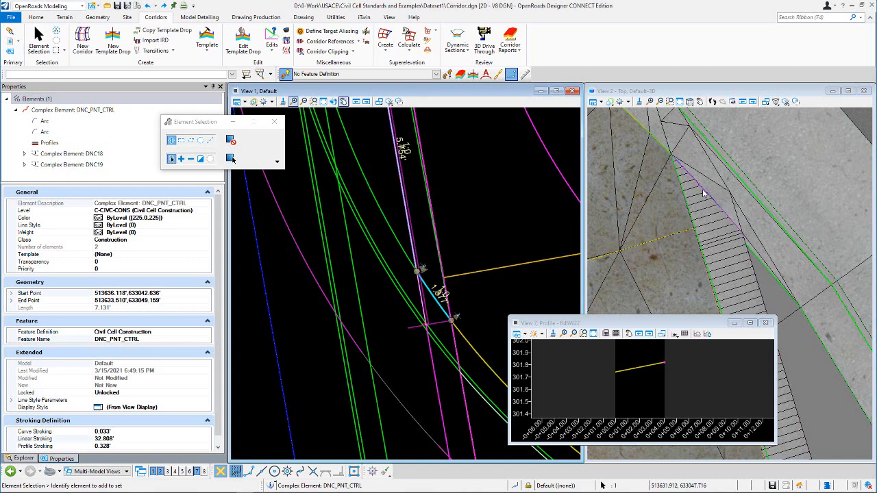
Clear the selection and compare the ramp's curb edges in the 3D top view with the plan lines at the corner
{"action": "scroll", "coordinate": [734, 242], "scroll_direction": "down", "scroll_amount": 4}
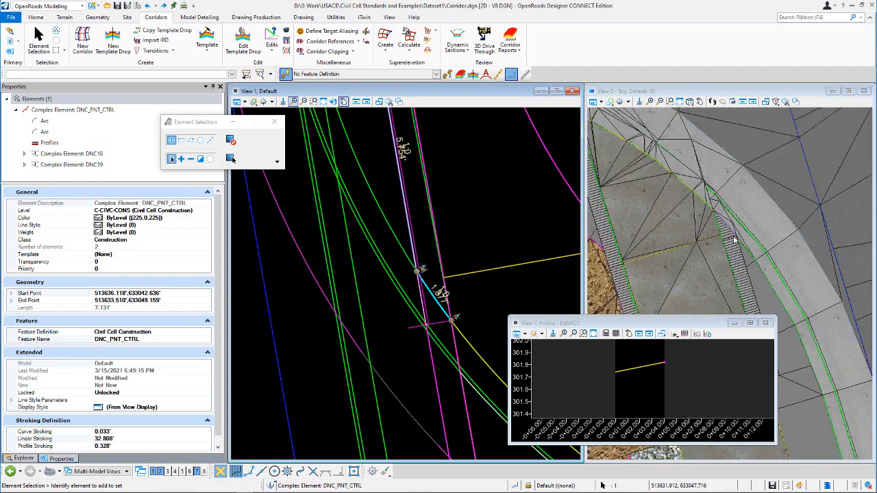
{"action": "left_click", "coordinate": [452, 207]}
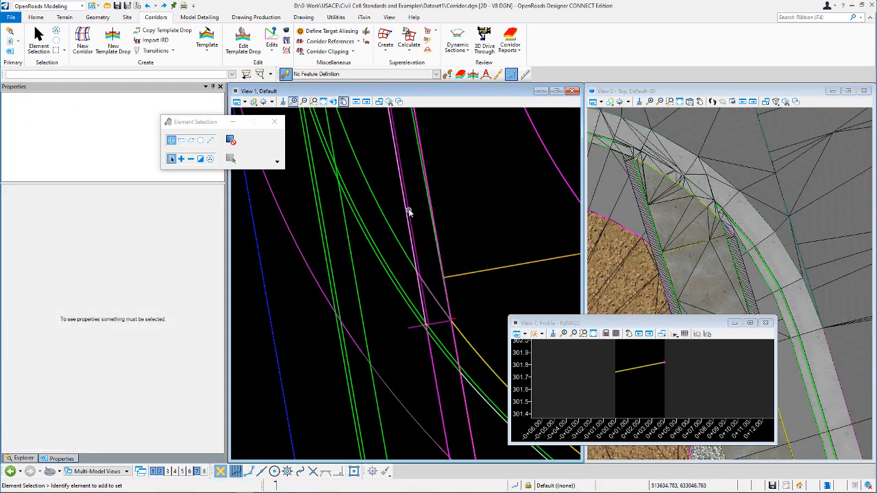
{"action": "scroll", "coordinate": [548, 227], "scroll_direction": "down", "scroll_amount": 2}
{"action": "scroll", "coordinate": [692, 192], "scroll_direction": "down", "scroll_amount": 2}
{"action": "scroll", "coordinate": [692, 192], "scroll_direction": "up", "scroll_amount": 4}
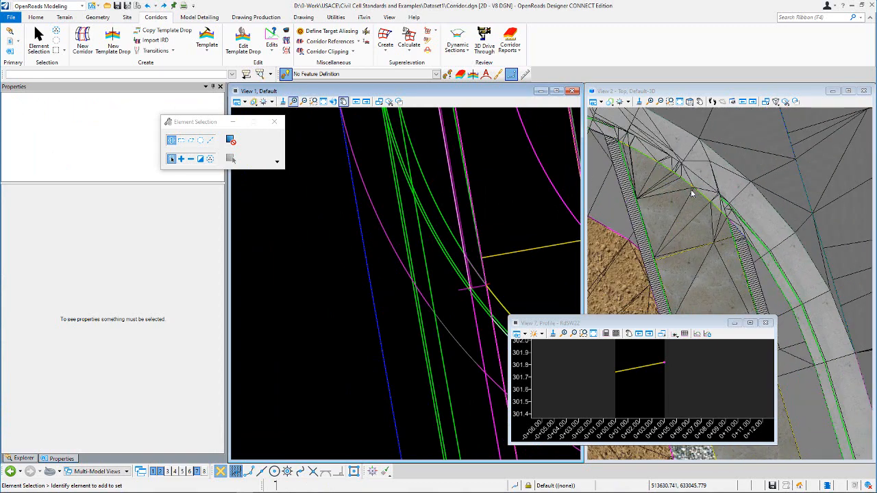
{"action": "scroll", "coordinate": [448, 238], "scroll_direction": "down", "scroll_amount": 3}
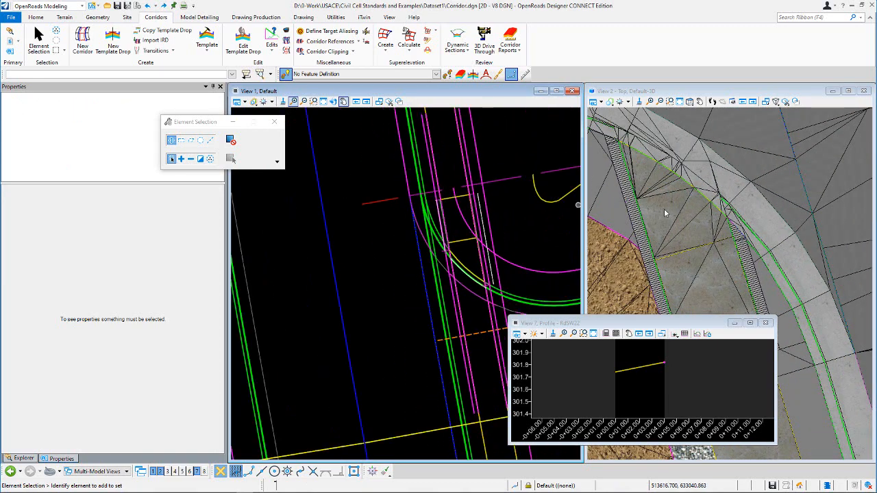
{"action": "scroll", "coordinate": [737, 197], "scroll_direction": "down", "scroll_amount": 1}
{"action": "scroll", "coordinate": [727, 180], "scroll_direction": "down", "scroll_amount": 2}
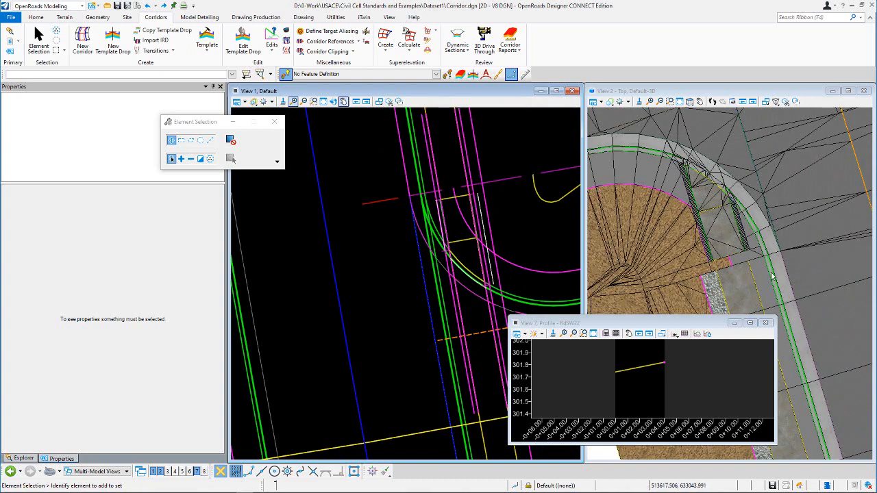
{"action": "scroll", "coordinate": [752, 263], "scroll_direction": "up", "scroll_amount": 3}
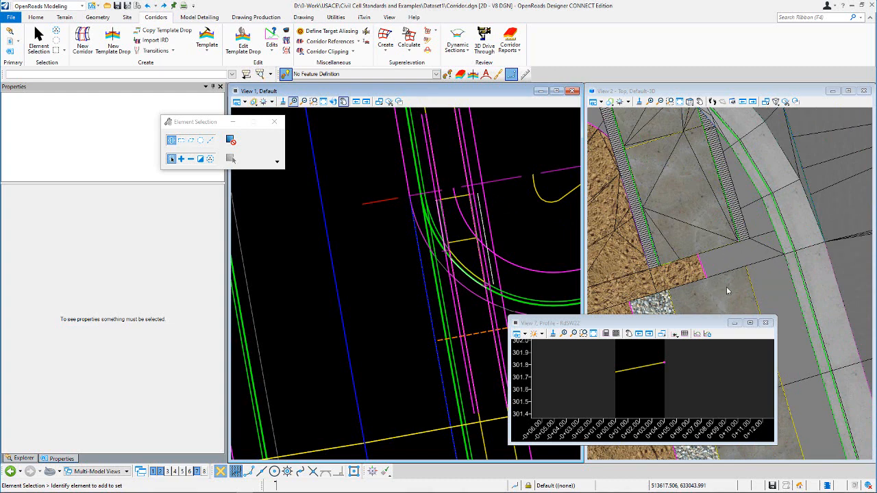
{"action": "scroll", "coordinate": [728, 291], "scroll_direction": "down", "scroll_amount": 2}
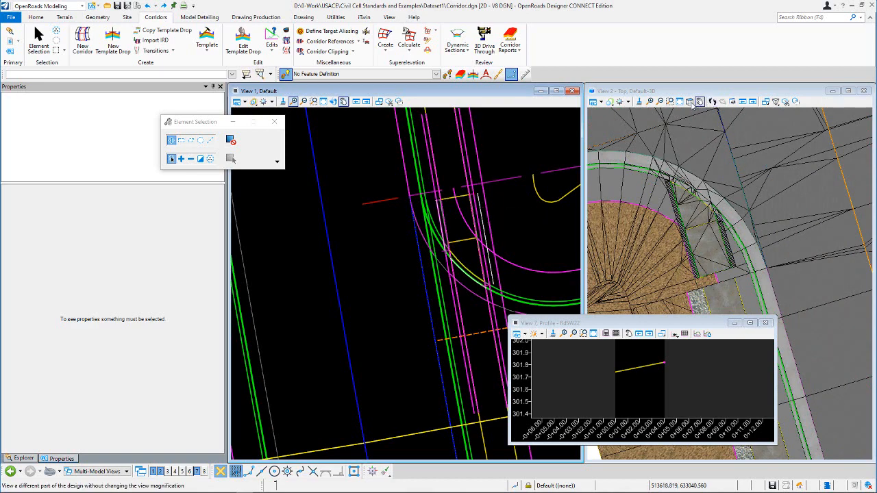
Rotate the 3D view out of its top orientation to inspect the curb ramp and corner at an oblique angle
{"action": "left_click", "coordinate": [699, 101]}
{"action": "left_click", "coordinate": [713, 113]}
{"action": "left_click_drag", "start_coordinate": [785, 302], "coordinate": [659, 199]}
{"action": "left_click_drag", "start_coordinate": [844, 292], "coordinate": [731, 271]}
{"action": "right_click", "coordinate": [822, 170]}
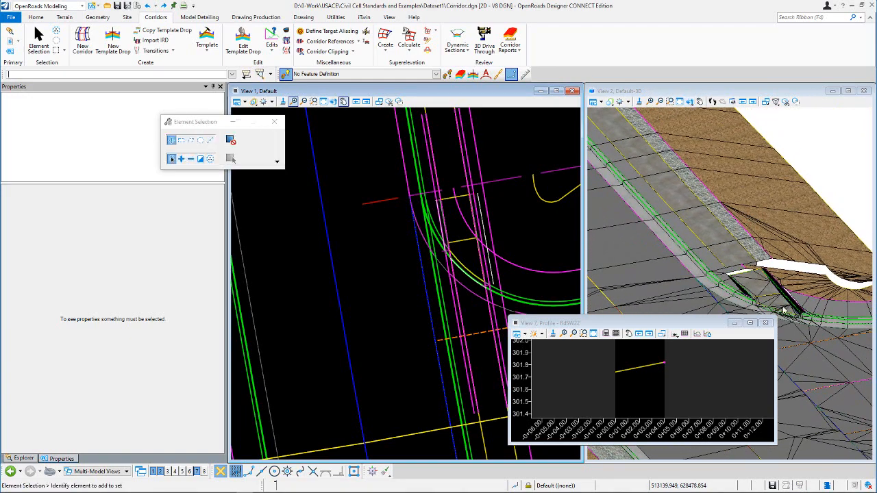
Inspect the curb ramp's surface and its side curbs up close in the 3D view
{"action": "scroll", "coordinate": [788, 310], "scroll_direction": "up", "scroll_amount": 3}
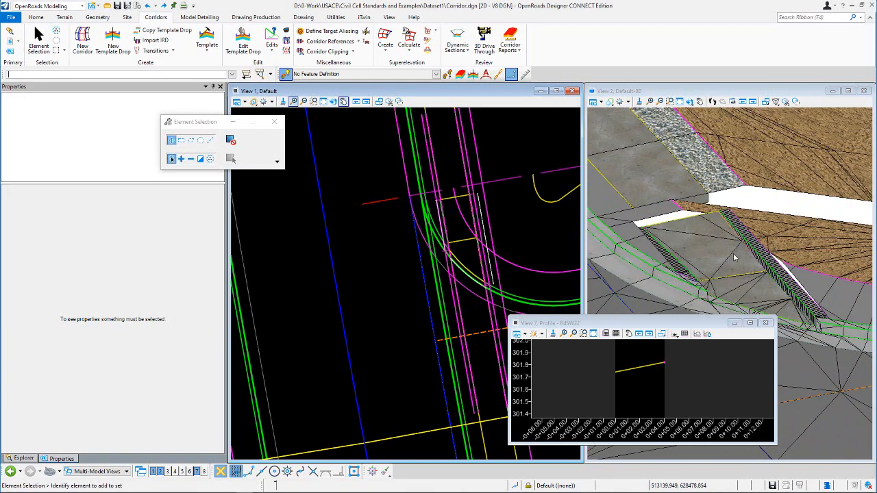
{"action": "scroll", "coordinate": [627, 245], "scroll_direction": "up", "scroll_amount": 2}
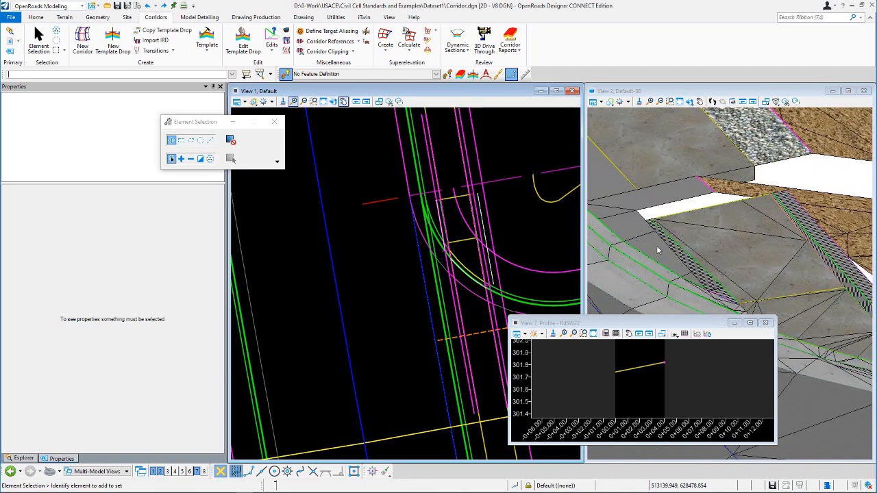
{"action": "scroll", "coordinate": [644, 231], "scroll_direction": "up", "scroll_amount": 2}
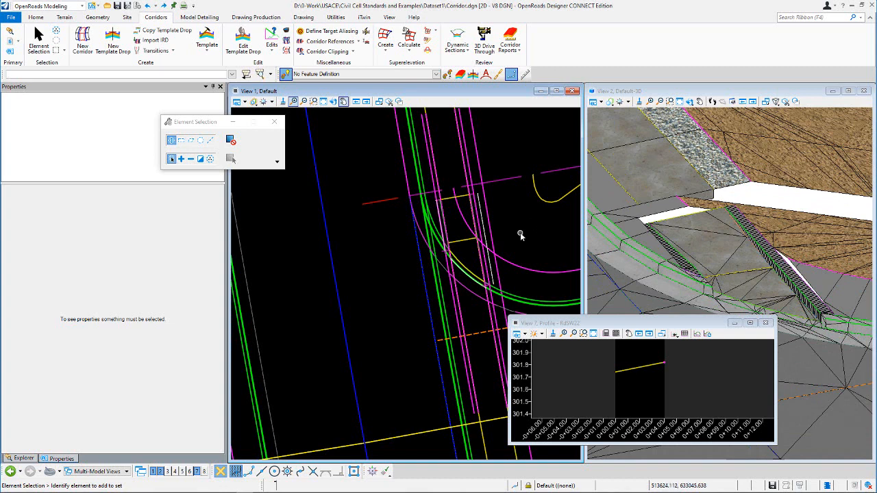
Toggle the display of construction elements off and back on in the plan view
{"action": "left_click", "coordinate": [248, 103]}
{"action": "left_click", "coordinate": [270, 228]}
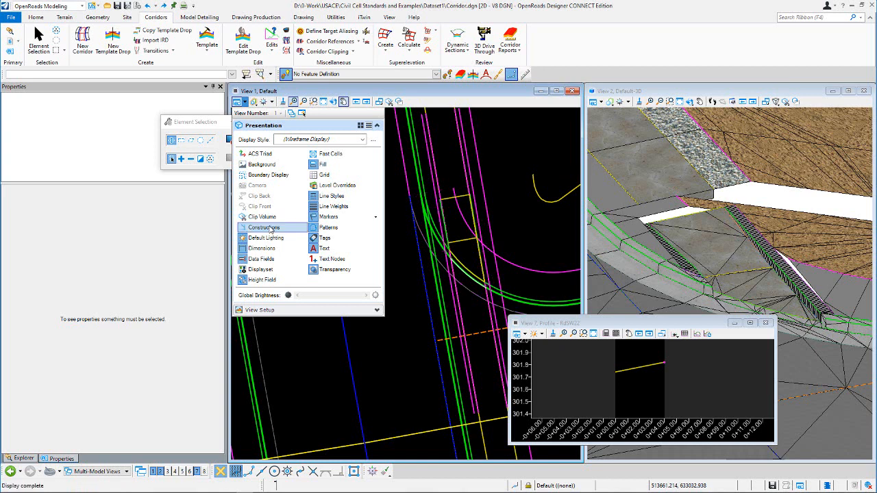
{"action": "left_click", "coordinate": [278, 229]}
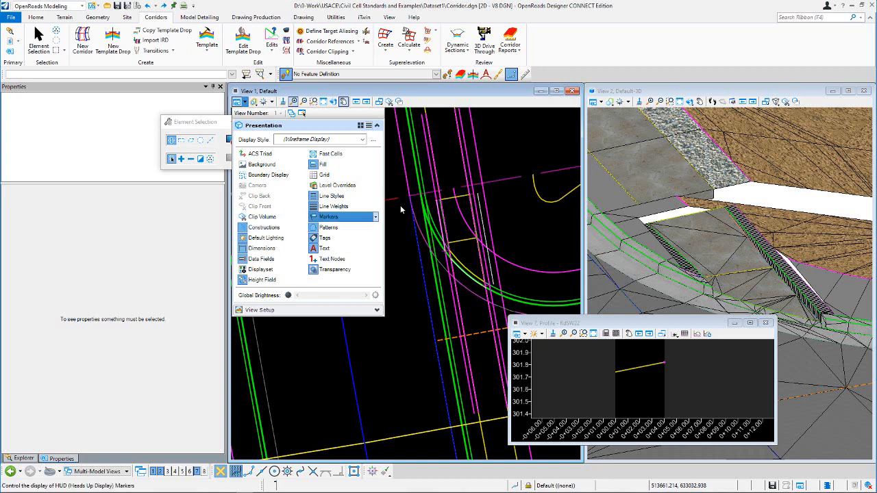
{"action": "left_click", "coordinate": [522, 156]}
Select the C&G linear template around the corner, check its properties and station range, and clear the selection
{"action": "scroll", "coordinate": [358, 245], "scroll_direction": "down", "scroll_amount": 4}
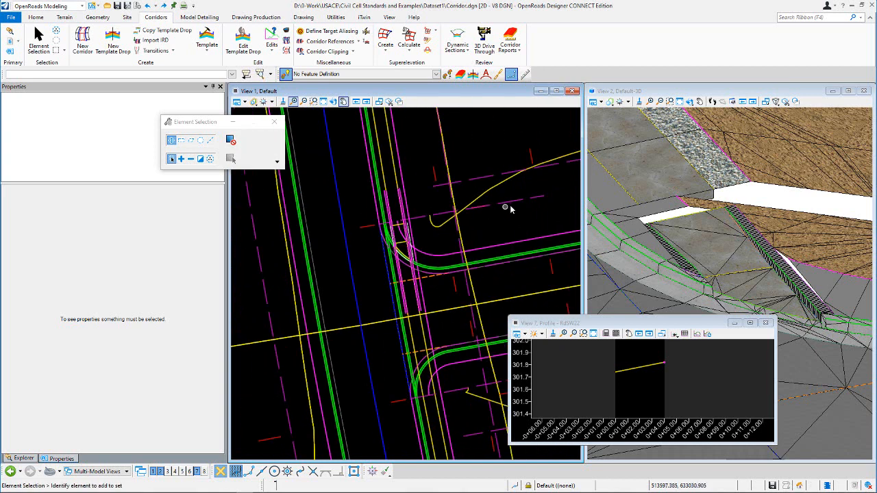
{"action": "left_click", "coordinate": [510, 206]}
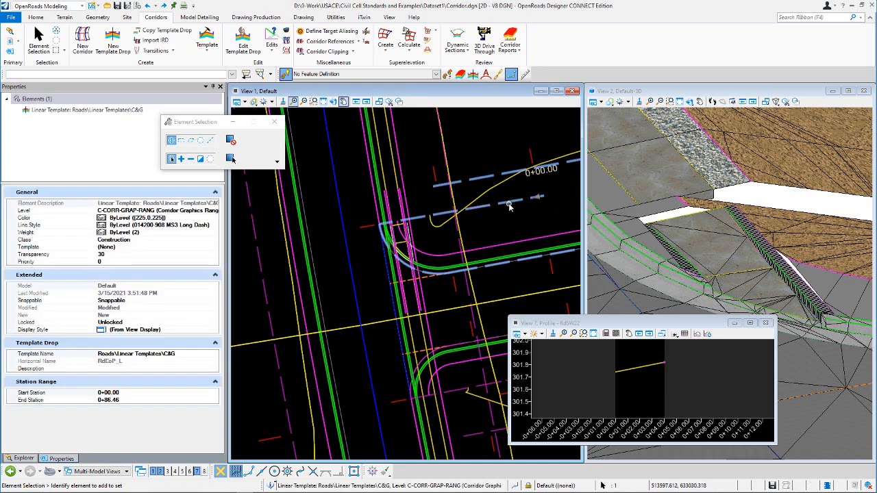
{"action": "left_click", "coordinate": [501, 148]}
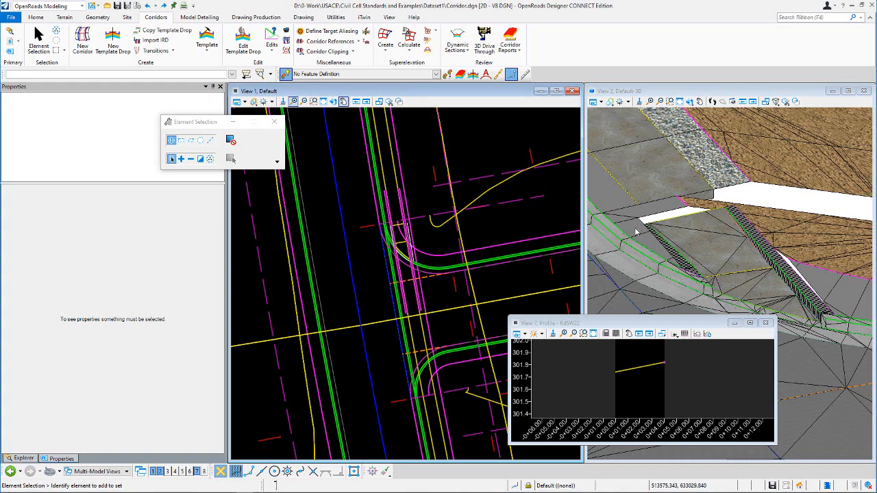
Examine the ramp within the whole intersection corner in 3D, including where its far side curb meets the street curb
{"action": "scroll", "coordinate": [635, 231], "scroll_direction": "down", "scroll_amount": 2}
{"action": "middle_click_drag", "start_coordinate": [663, 251], "coordinate": [760, 276], "text": "shift"}
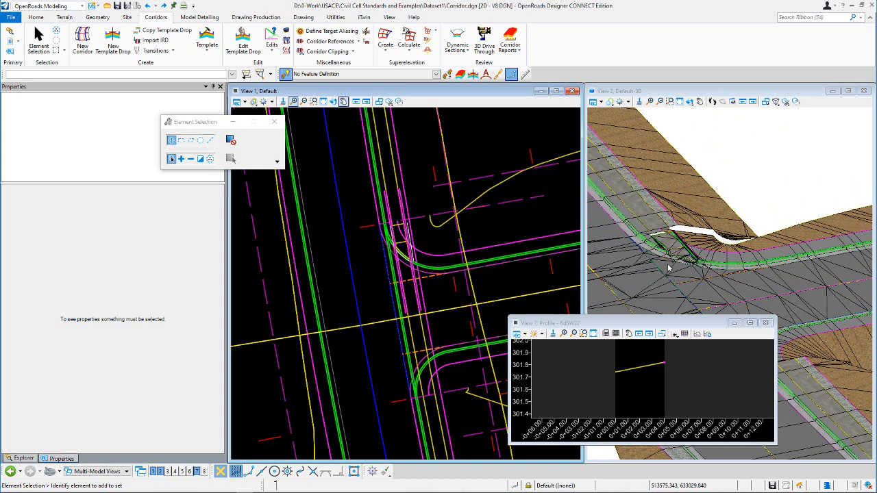
{"action": "scroll", "coordinate": [681, 271], "scroll_direction": "up", "scroll_amount": 3}
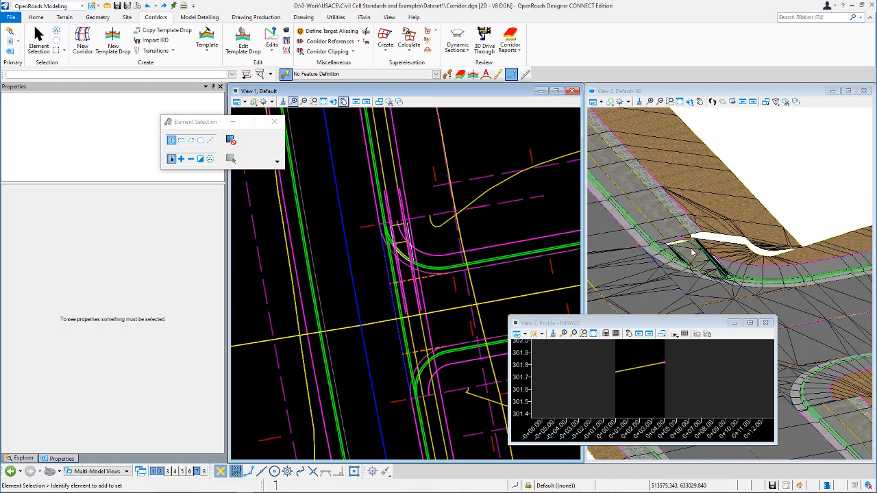
{"action": "scroll", "coordinate": [692, 254], "scroll_direction": "up", "scroll_amount": 5}
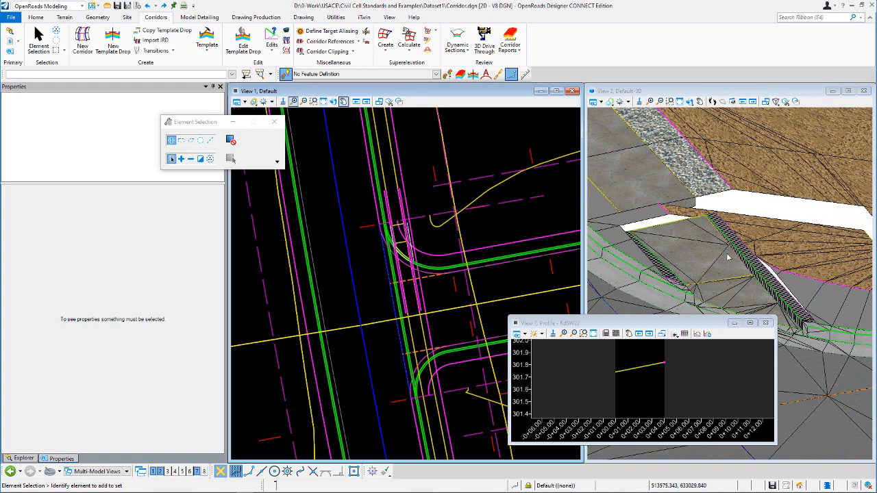
{"action": "scroll", "coordinate": [728, 257], "scroll_direction": "down", "scroll_amount": 1}
{"action": "scroll", "coordinate": [706, 272], "scroll_direction": "down", "scroll_amount": 2}
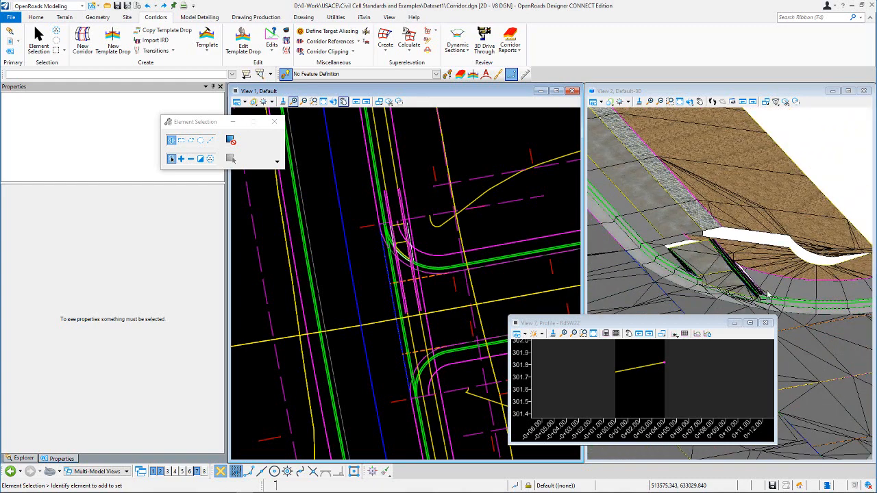
{"action": "scroll", "coordinate": [766, 298], "scroll_direction": "up", "scroll_amount": 1}
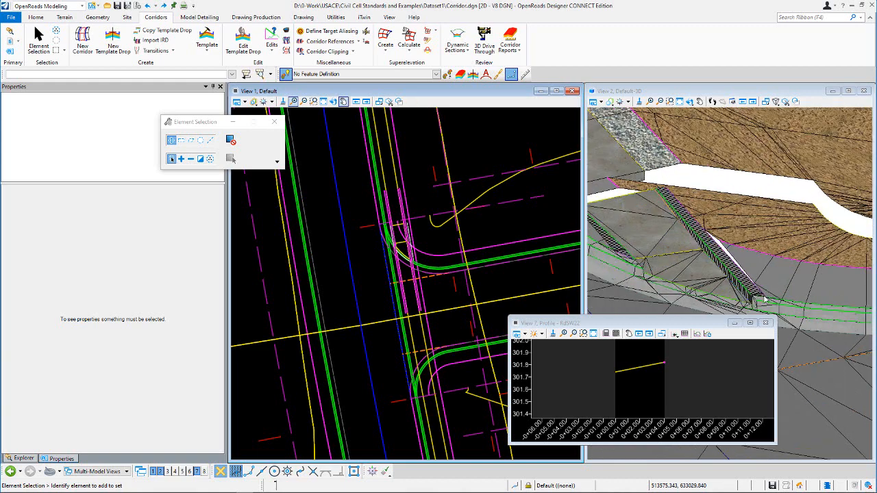
{"action": "scroll", "coordinate": [765, 299], "scroll_direction": "down", "scroll_amount": 5}
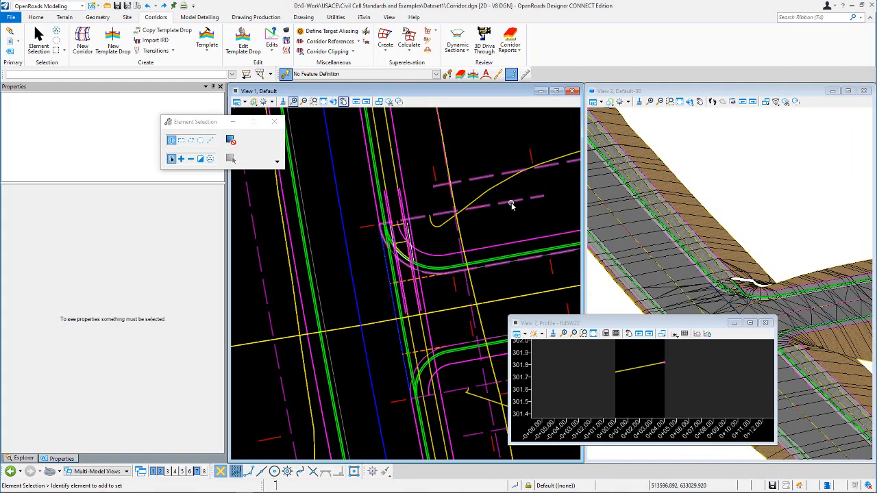
Compare the curb and gutter approaching the ramp in 3D with the curved curb lines at the corner in plan
{"action": "scroll", "coordinate": [734, 303], "scroll_direction": "up", "scroll_amount": 4}
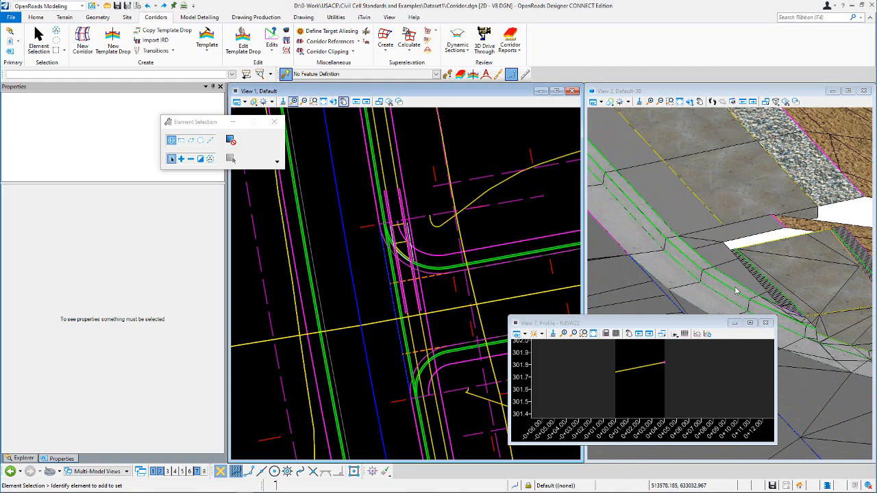
{"action": "scroll", "coordinate": [735, 299], "scroll_direction": "up", "scroll_amount": 2}
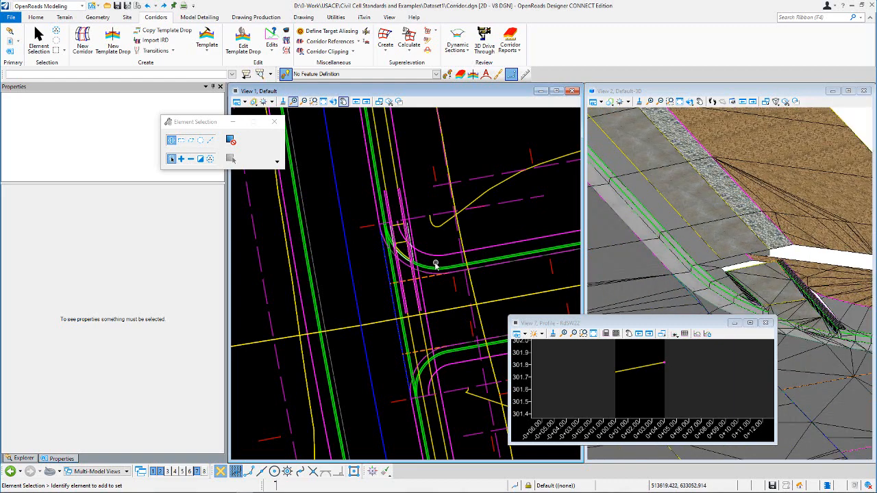
{"action": "scroll", "coordinate": [403, 260], "scroll_direction": "up", "scroll_amount": 2}
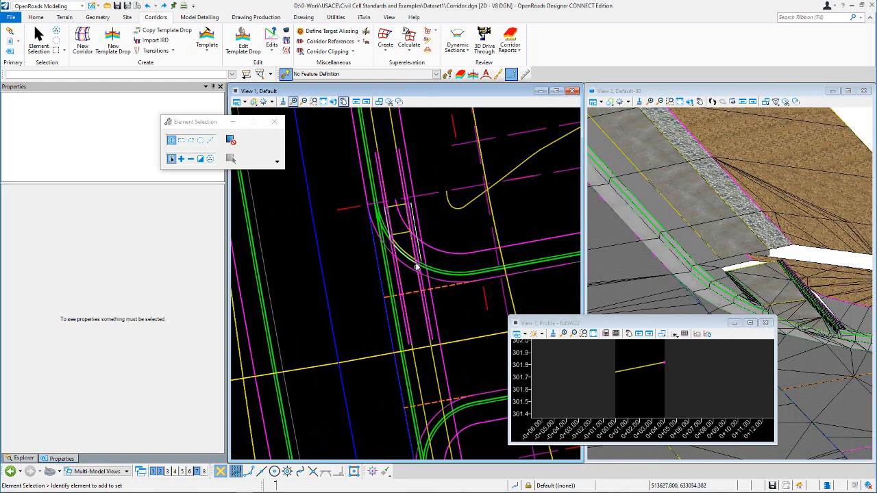
{"action": "scroll", "coordinate": [661, 267], "scroll_direction": "down", "scroll_amount": 2}
{"action": "scroll", "coordinate": [719, 257], "scroll_direction": "down", "scroll_amount": 1}
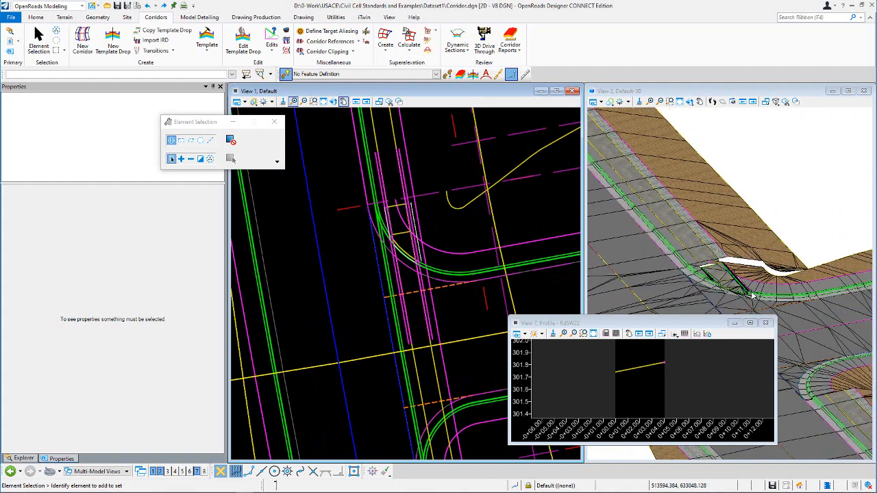
Examine the curb and gutter beyond the ramp and the area between the ramp's near side curb and the sidewalk
{"action": "scroll", "coordinate": [752, 296], "scroll_direction": "up", "scroll_amount": 2}
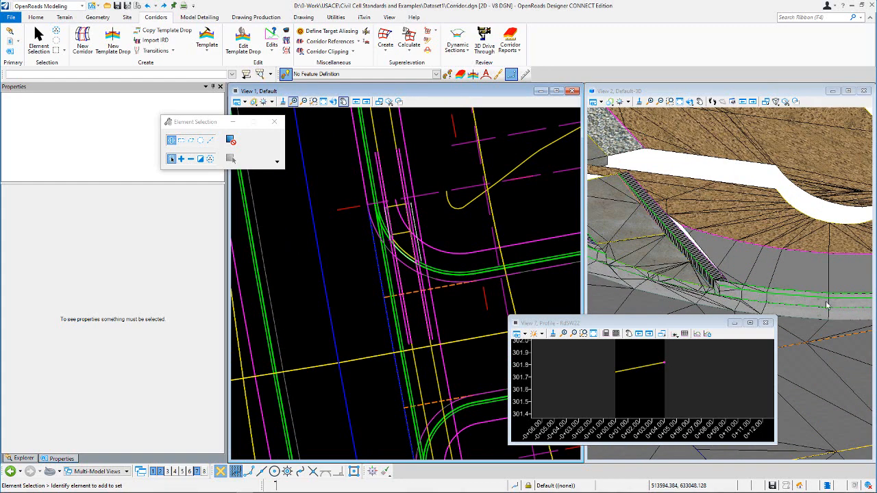
{"action": "scroll", "coordinate": [656, 263], "scroll_direction": "up", "scroll_amount": 3}
{"action": "scroll", "coordinate": [647, 224], "scroll_direction": "up", "scroll_amount": 5}
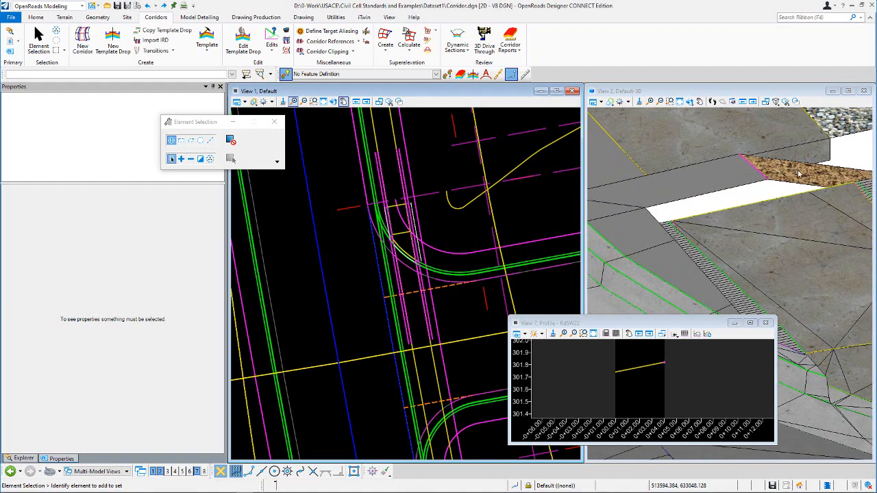
{"action": "scroll", "coordinate": [782, 196], "scroll_direction": "down", "scroll_amount": 2}
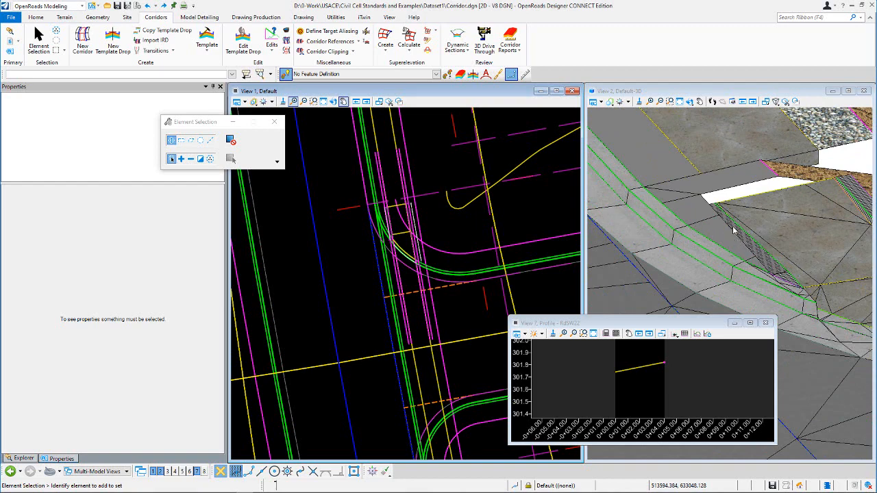
{"action": "scroll", "coordinate": [752, 235], "scroll_direction": "down", "scroll_amount": 1}
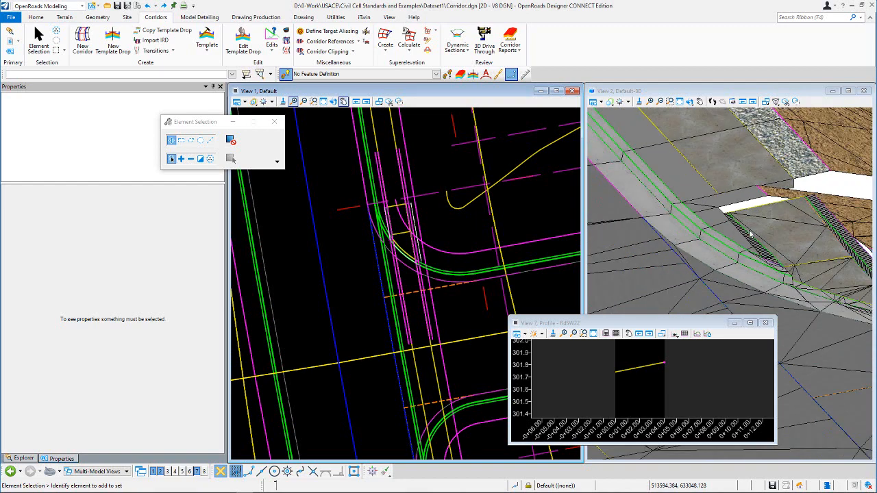
{"action": "scroll", "coordinate": [685, 231], "scroll_direction": "down", "scroll_amount": 1}
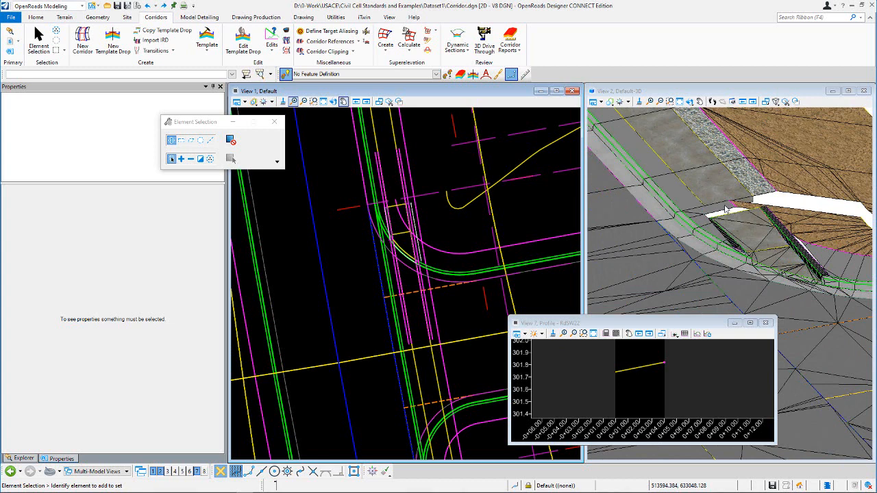
Inspect both ramp side curbs and the ramp's back edge against the adjoining sidewalk and terrain in 3D
{"action": "scroll", "coordinate": [717, 208], "scroll_direction": "up", "scroll_amount": 1}
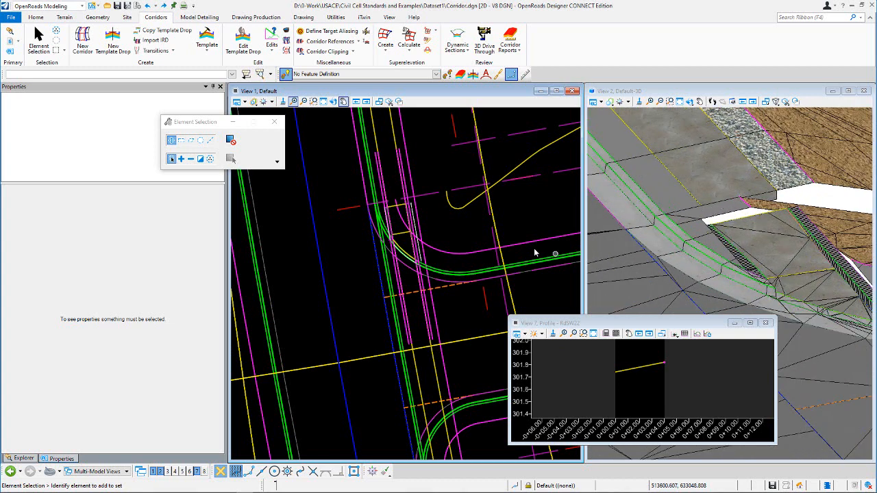
{"action": "scroll", "coordinate": [674, 240], "scroll_direction": "up", "scroll_amount": 1}
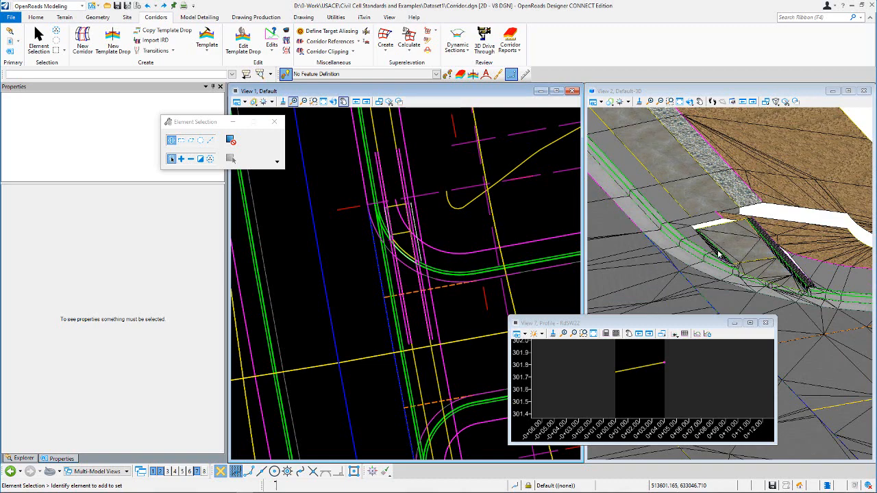
{"action": "scroll", "coordinate": [715, 253], "scroll_direction": "up", "scroll_amount": 2}
{"action": "scroll", "coordinate": [704, 234], "scroll_direction": "down", "scroll_amount": 2}
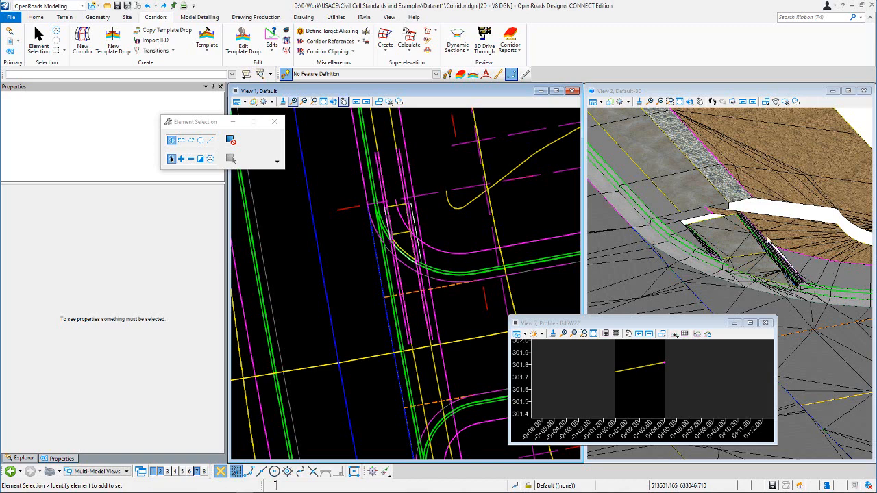
{"action": "scroll", "coordinate": [835, 282], "scroll_direction": "up", "scroll_amount": 1}
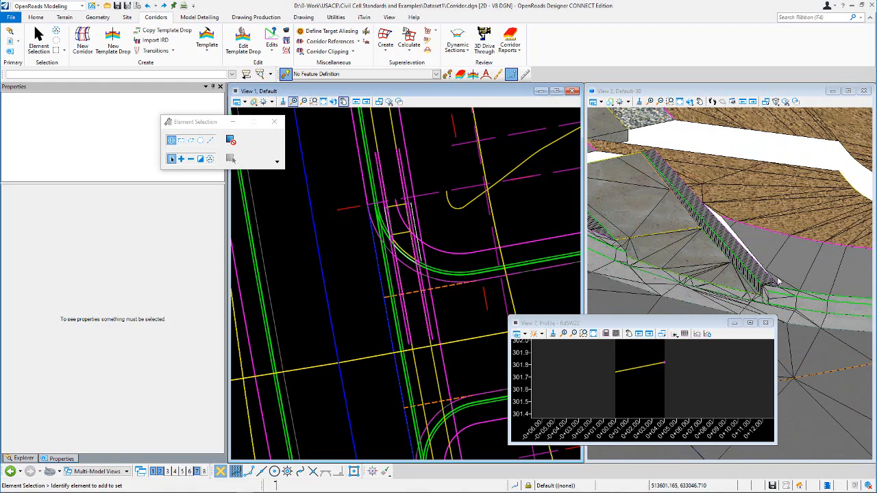
{"action": "scroll", "coordinate": [779, 280], "scroll_direction": "down", "scroll_amount": 1}
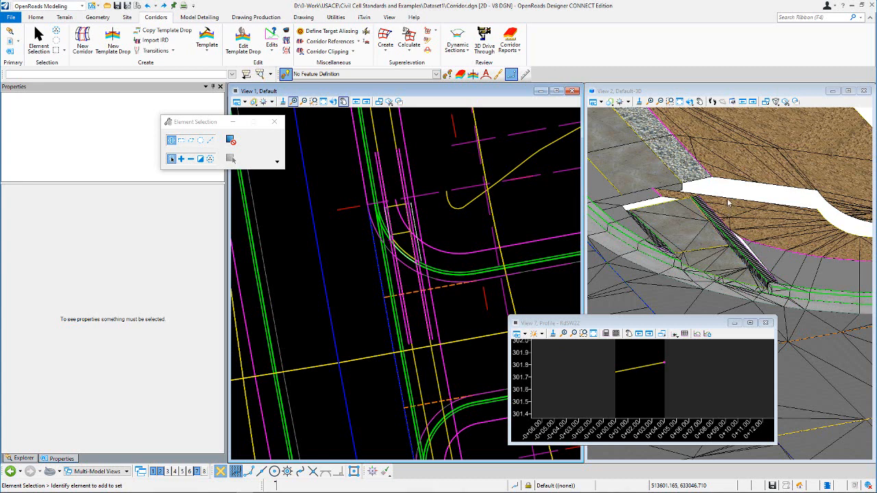
{"action": "scroll", "coordinate": [486, 221], "scroll_direction": "down", "scroll_amount": 1}
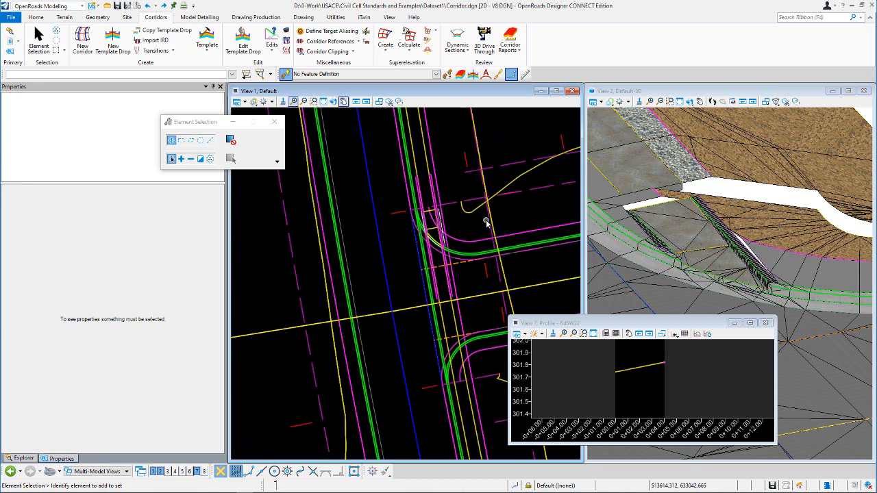
Select the corner's C&G linear template in plan and examine the matching curb, ramp and sidewalk areas in 3D
{"action": "left_click", "coordinate": [552, 188]}
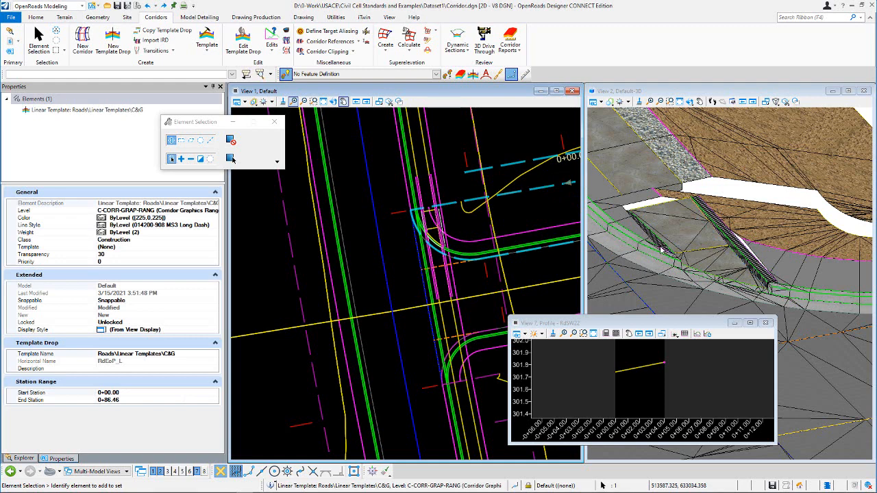
{"action": "scroll", "coordinate": [659, 247], "scroll_direction": "down", "scroll_amount": 2}
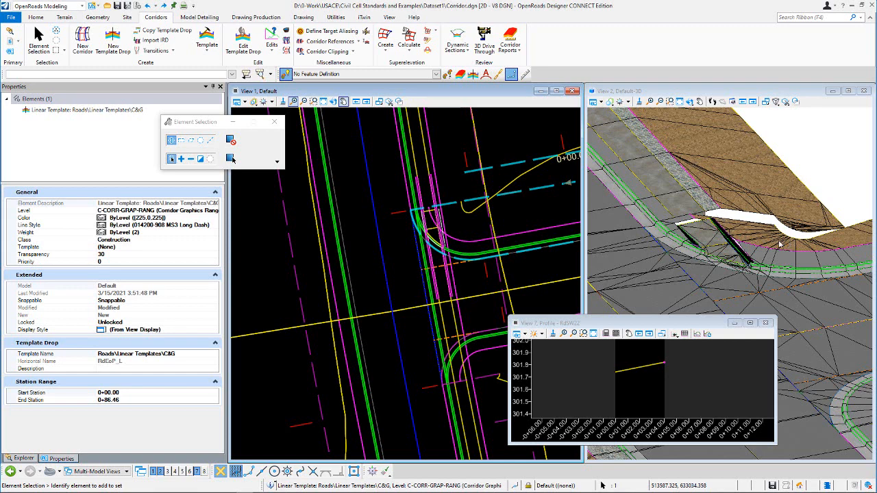
{"action": "scroll", "coordinate": [663, 233], "scroll_direction": "up", "scroll_amount": 5}
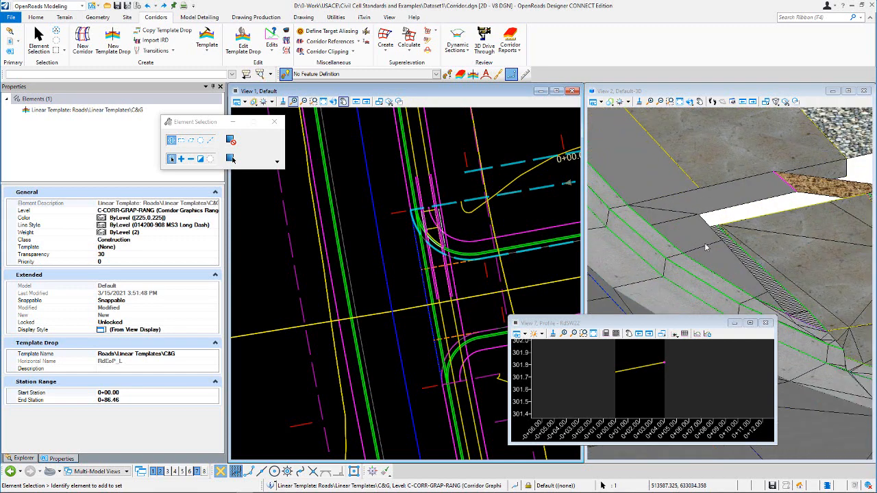
{"action": "scroll", "coordinate": [700, 242], "scroll_direction": "down", "scroll_amount": 2}
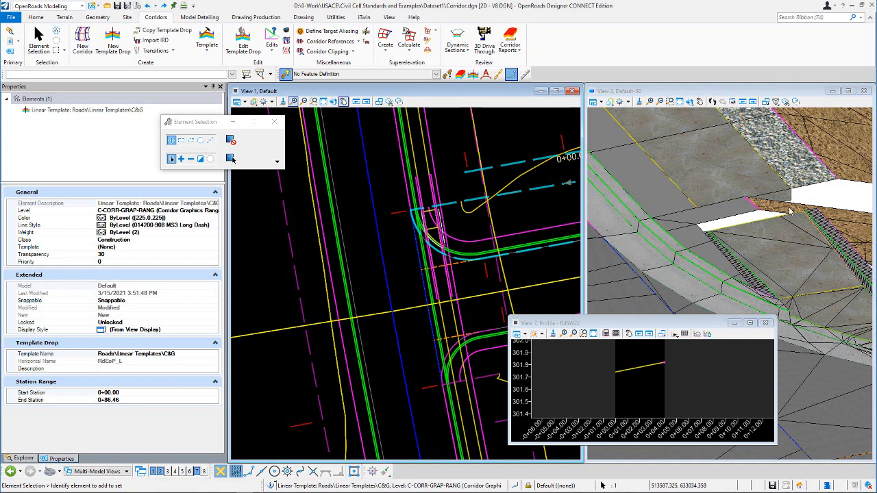
{"action": "scroll", "coordinate": [703, 255], "scroll_direction": "down", "scroll_amount": 2}
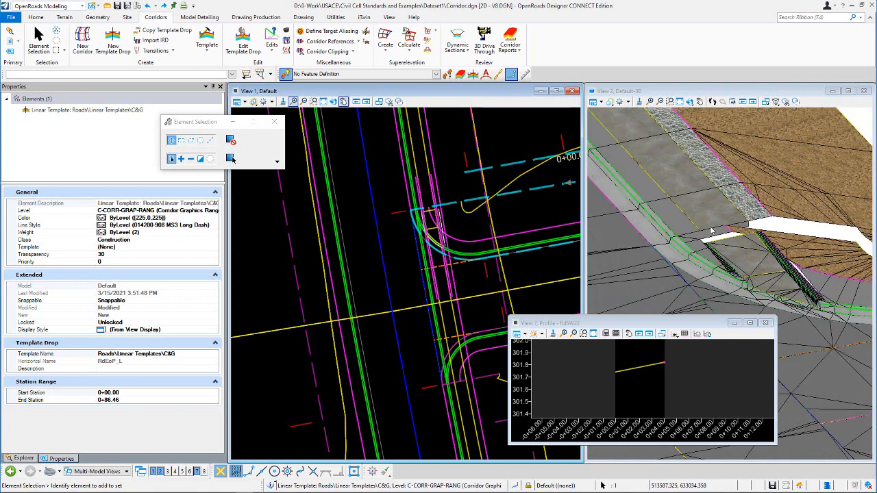